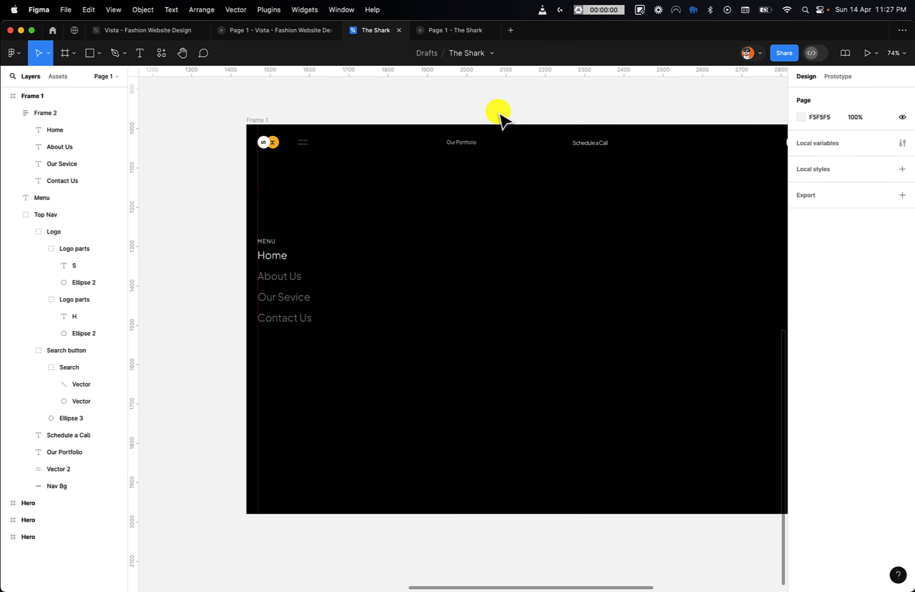
# - Group the MENU label with the navigation links below it and name the group Menu
pyautogui.hscroll(3, 500, 115)
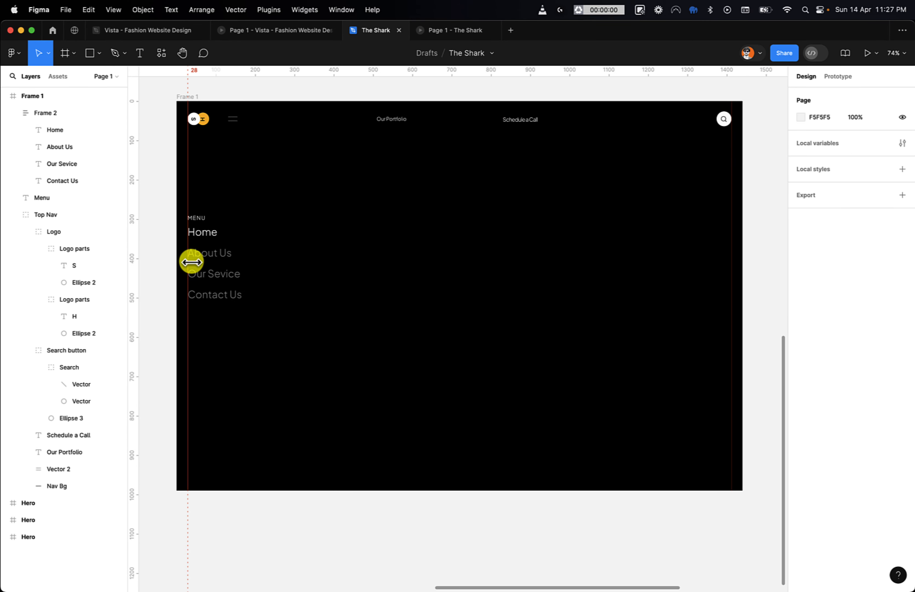
pyautogui.click(214, 257)
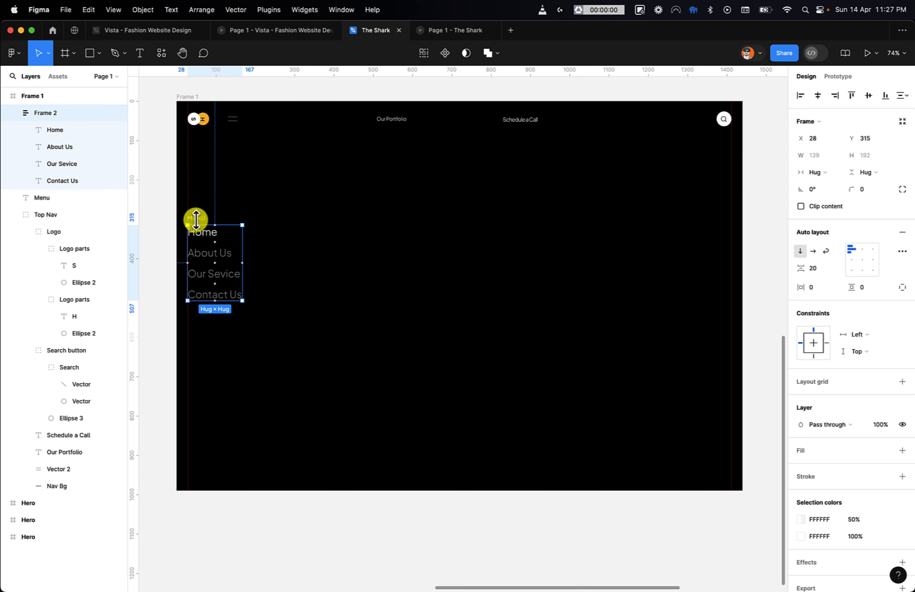
pyautogui.press('super+r')
pyautogui.press('Return')
pyautogui.keyDown('shift'); pyautogui.click(198, 223); pyautogui.keyUp('shift')
pyautogui.press('super+g')
pyautogui.press('super+r')
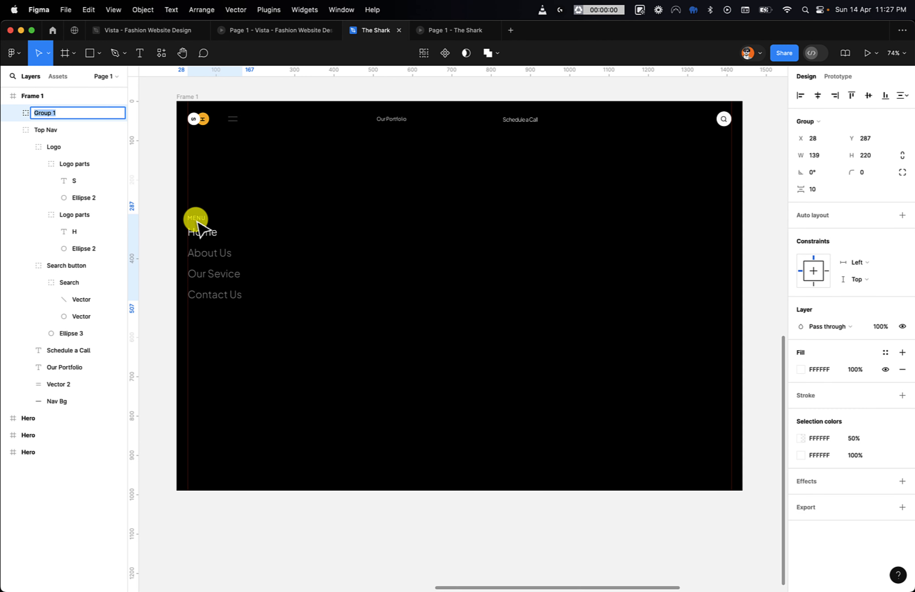
pyautogui.write('Na')
pyautogui.press('BackSpace')
pyautogui.press('BackSpace')
pyautogui.write('Menu')
pyautogui.press('Return')
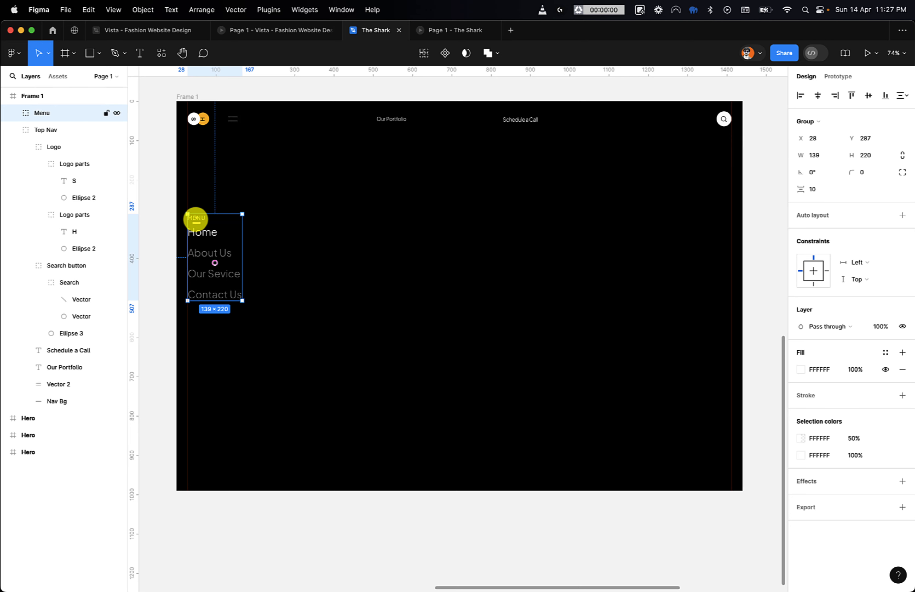
# - Centre the Menu group vertically within Frame 1
pyautogui.click(864, 98)
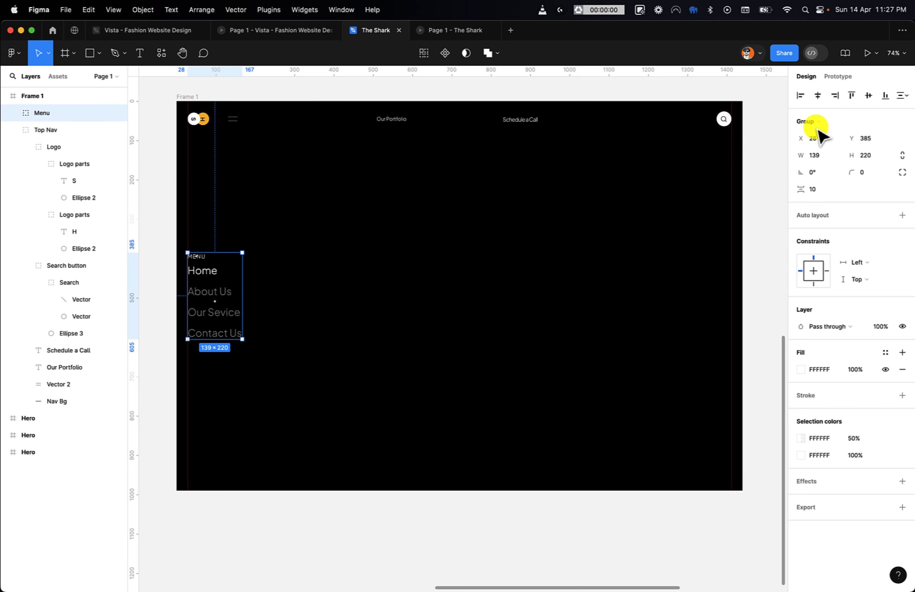
pyautogui.scroll(2, 358, 423)
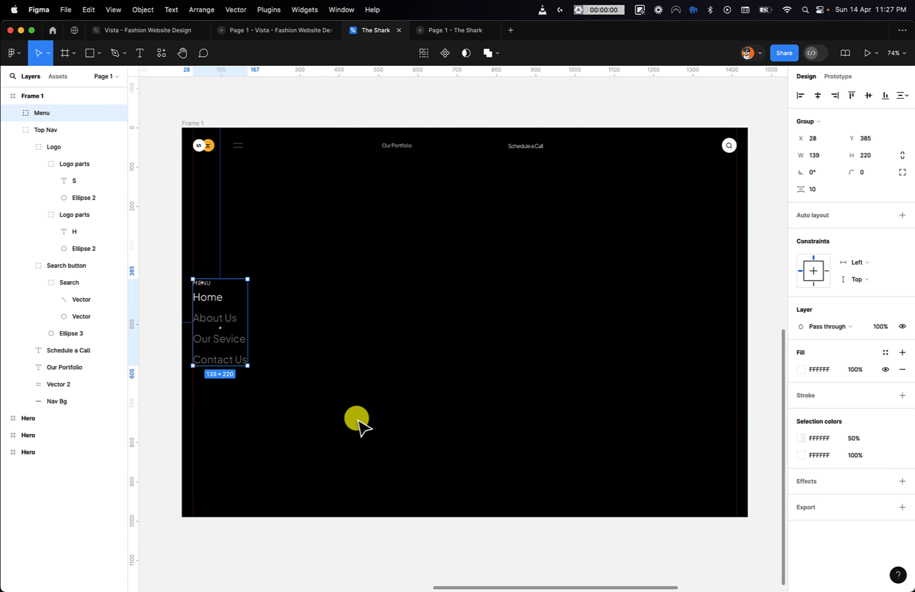
pyautogui.hscroll(2, 358, 423)
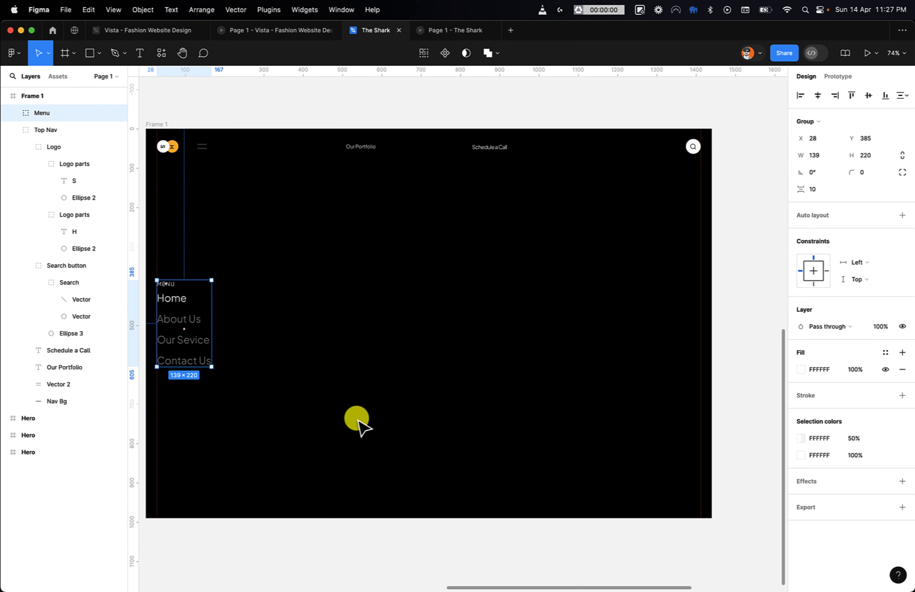
pyautogui.scroll(-5, 499, 342)
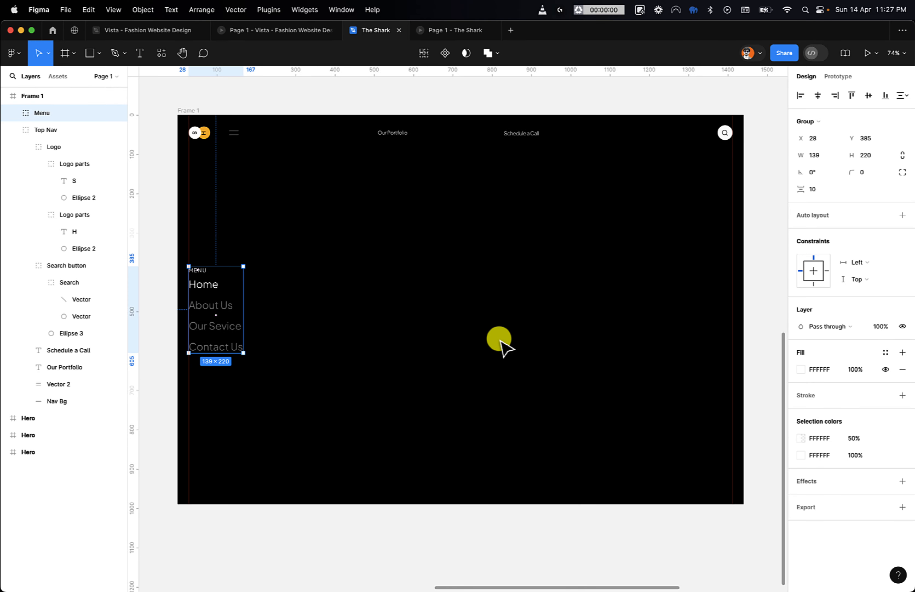
# - Copy the Value Props group from the finished Hero design and paste it into Frame 1
pyautogui.scroll(5, 500, 340)
pyautogui.hscroll(5, 500, 341)
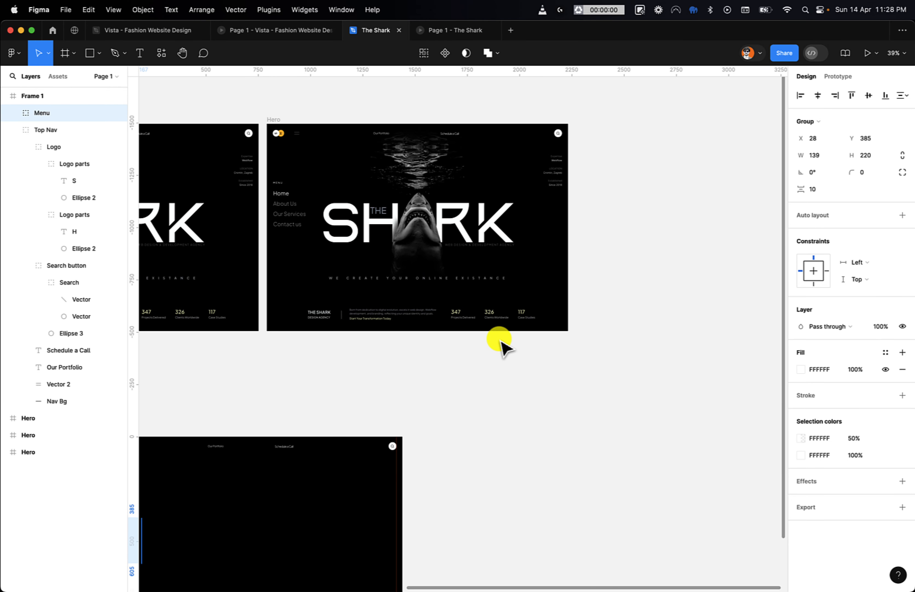
pyautogui.scroll(6, 558, 170)
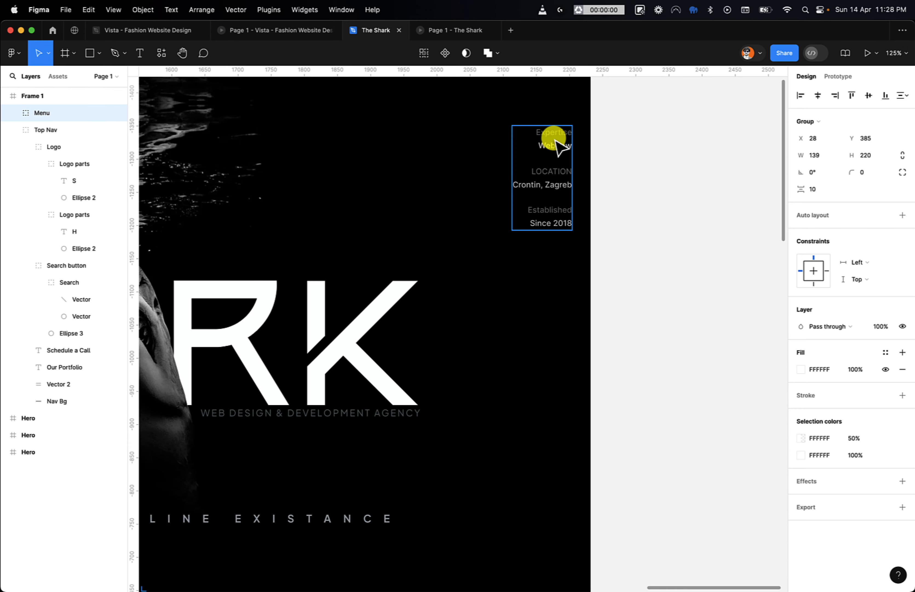
pyautogui.click(553, 153)
pyautogui.scroll(-10, 517, 294)
pyautogui.hscroll(-3, 518, 294)
pyautogui.scroll(-10, 517, 294)
pyautogui.hscroll(-15, 518, 294)
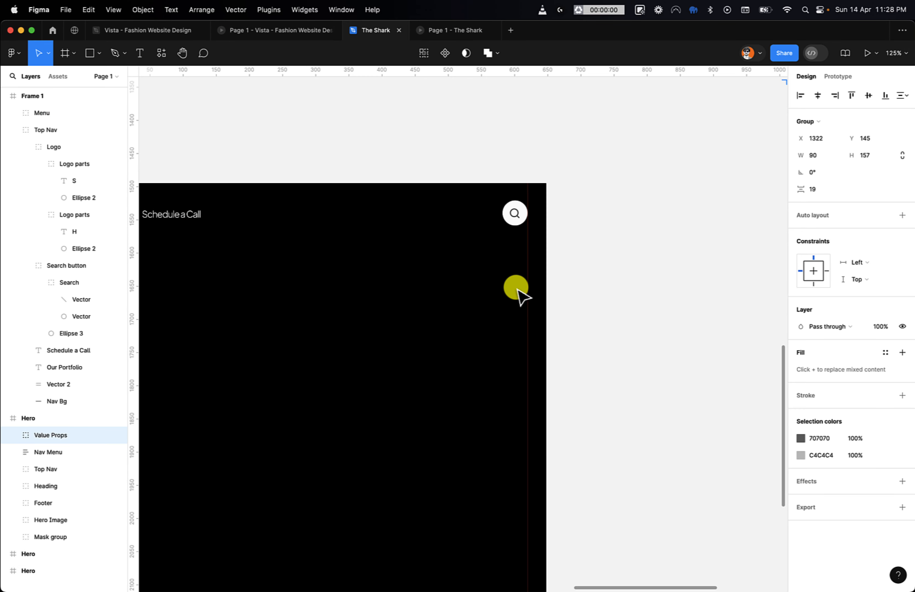
pyautogui.hscroll(-5, 518, 294)
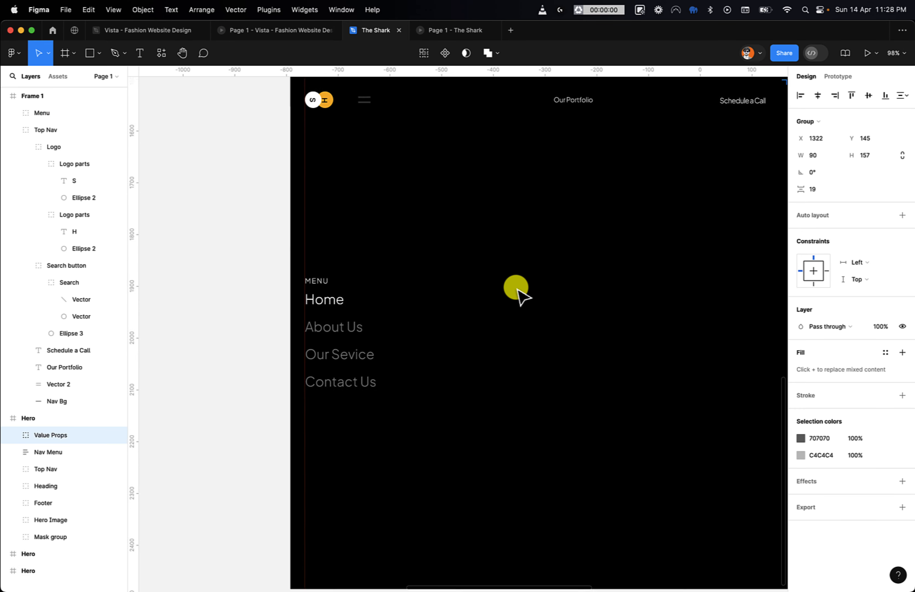
pyautogui.scroll(-3, 517, 294)
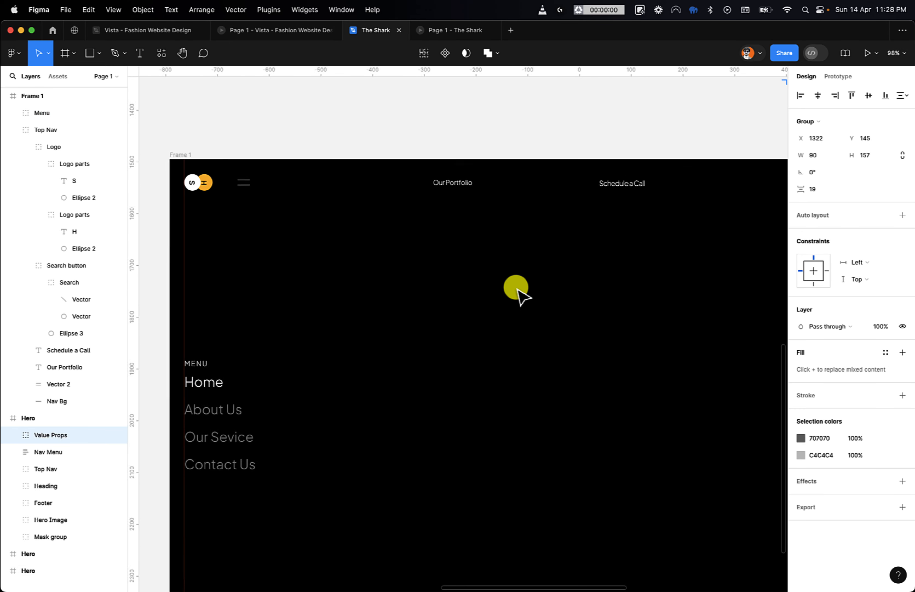
pyautogui.click(181, 153)
pyautogui.hotkey('ctrl', 'v')
pyautogui.hscroll(-6, 462, 257)
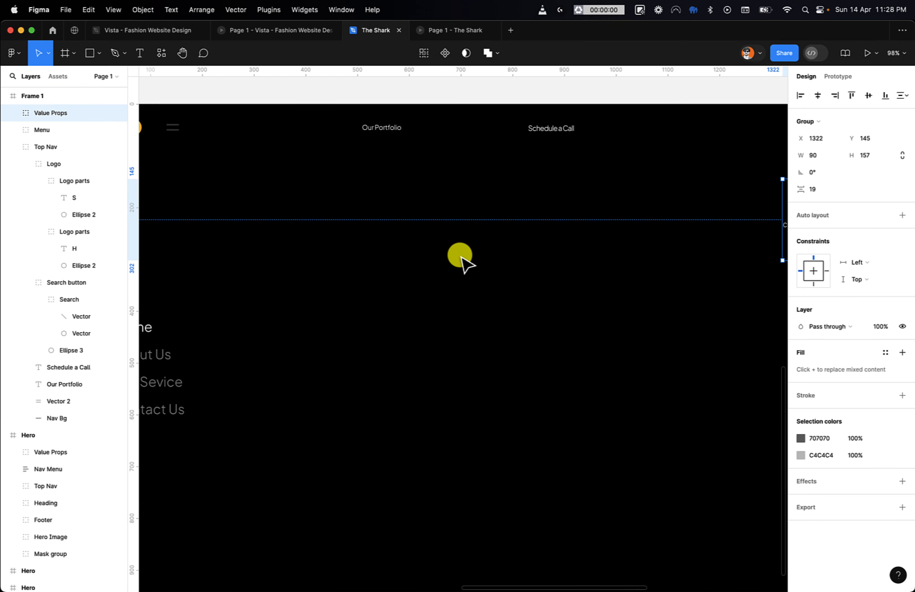
pyautogui.hscroll(3, 461, 257)
pyautogui.scroll(-1, 462, 256)
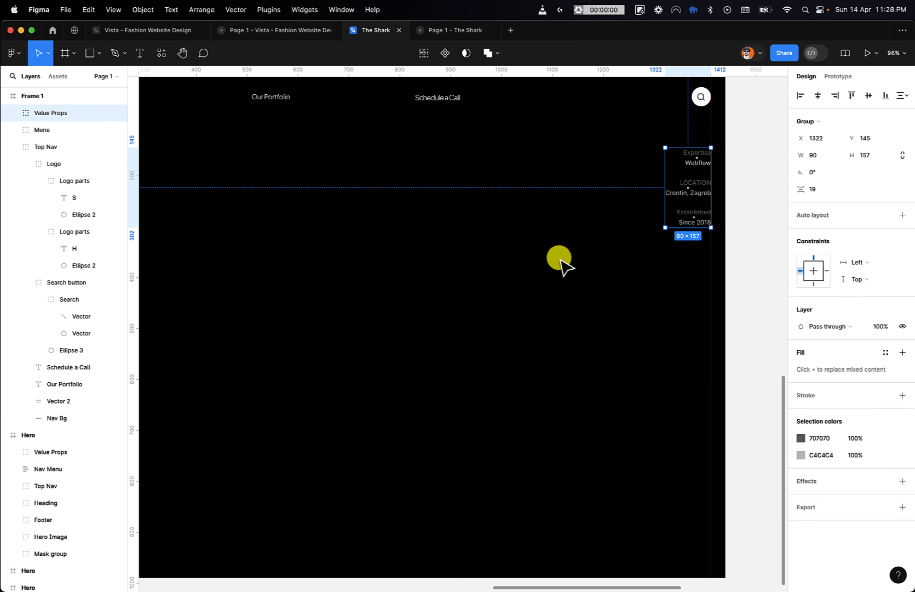
pyautogui.click(752, 265)
# - Copy the Footer group from the finished Hero design and paste it into Frame 1
pyautogui.hscroll(-2, 753, 265)
pyautogui.scroll(-2, 753, 265)
pyautogui.scroll(11, 753, 265)
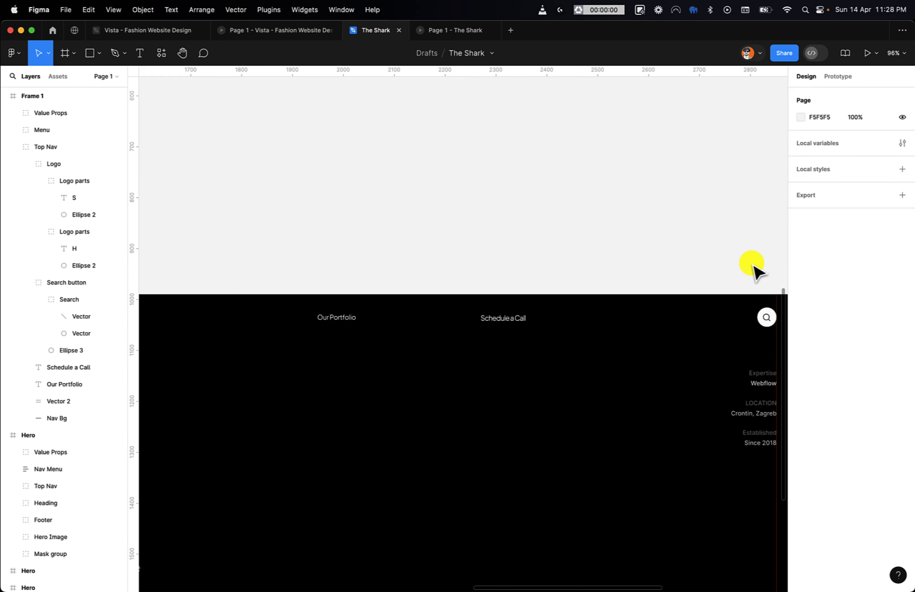
pyautogui.hscroll(2, 753, 265)
pyautogui.scroll(-3, 752, 265)
pyautogui.hscroll(4, 753, 265)
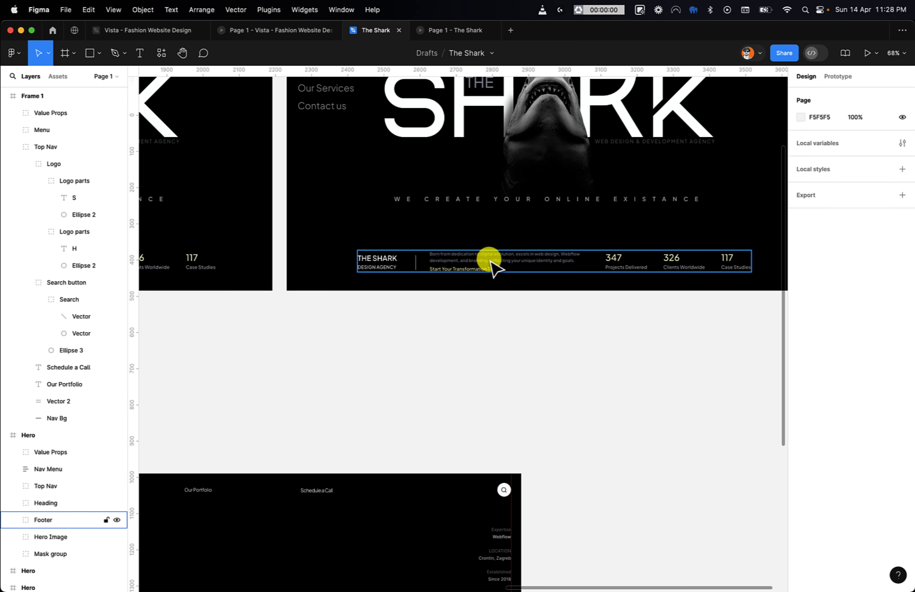
pyautogui.click(493, 268)
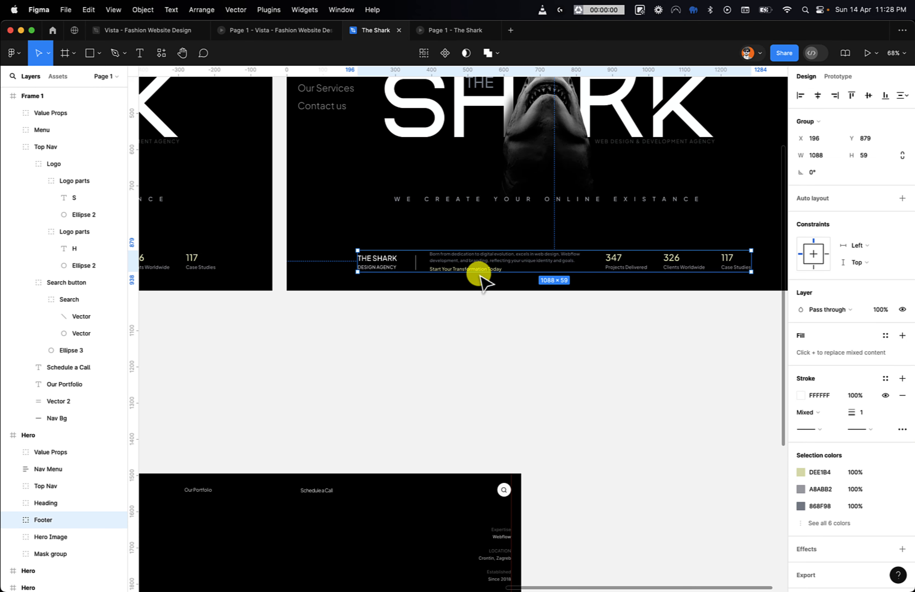
pyautogui.scroll(-15, 443, 327)
pyautogui.hscroll(-2, 444, 327)
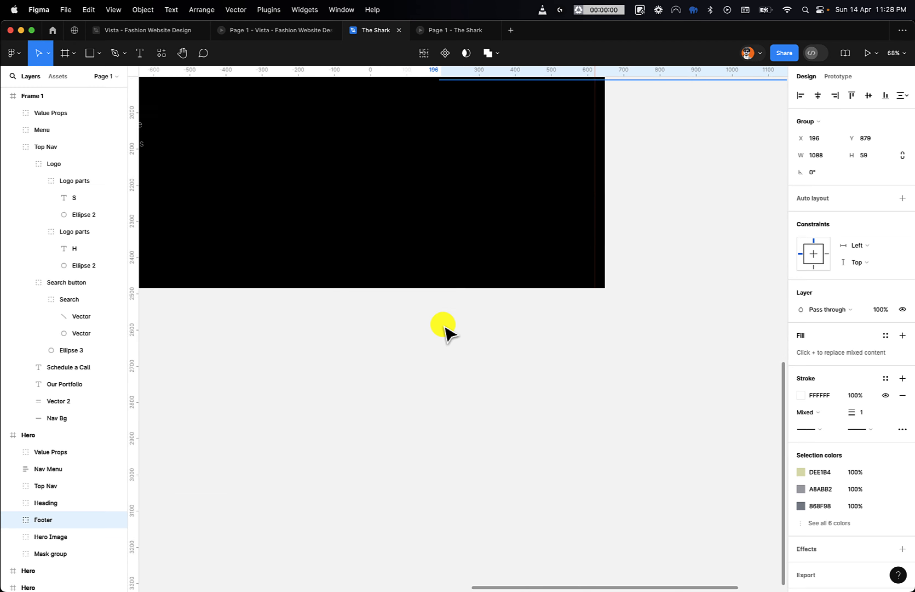
pyautogui.scroll(7, 445, 327)
pyautogui.hscroll(-3, 445, 327)
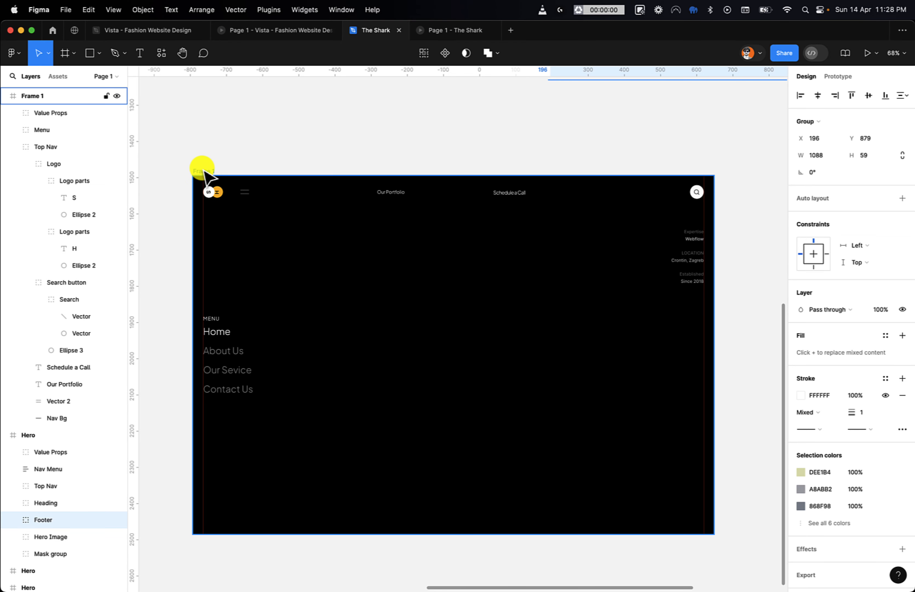
pyautogui.click(203, 171)
pyautogui.press('super+v')
pyautogui.click(382, 138)
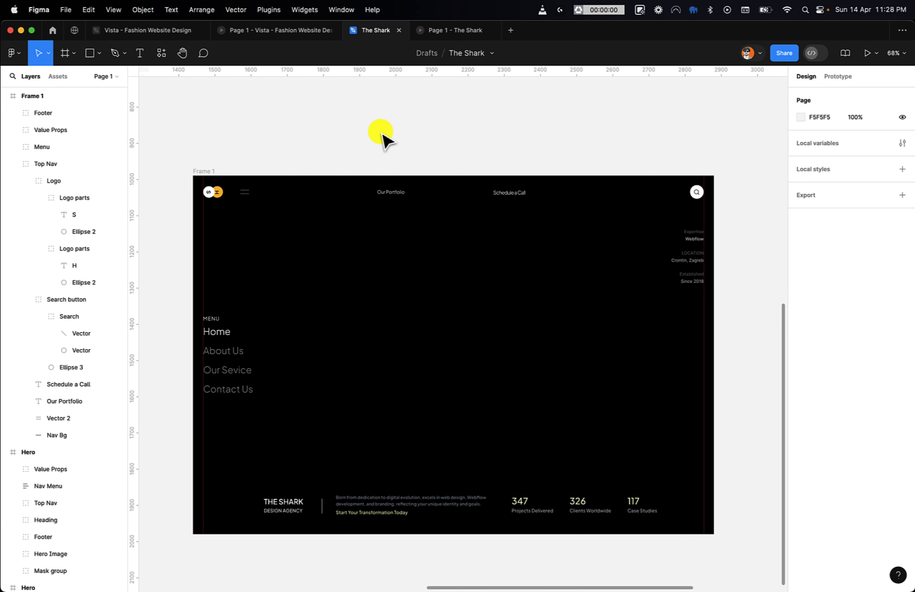
# - Examine the pasted footer's brand name, tagline, description, call-to-action text and statistics within Frame 1
pyautogui.scroll(-2, 382, 134)
pyautogui.scroll(5, 382, 133)
pyautogui.scroll(-12, 382, 134)
pyautogui.hscroll(-3, 382, 133)
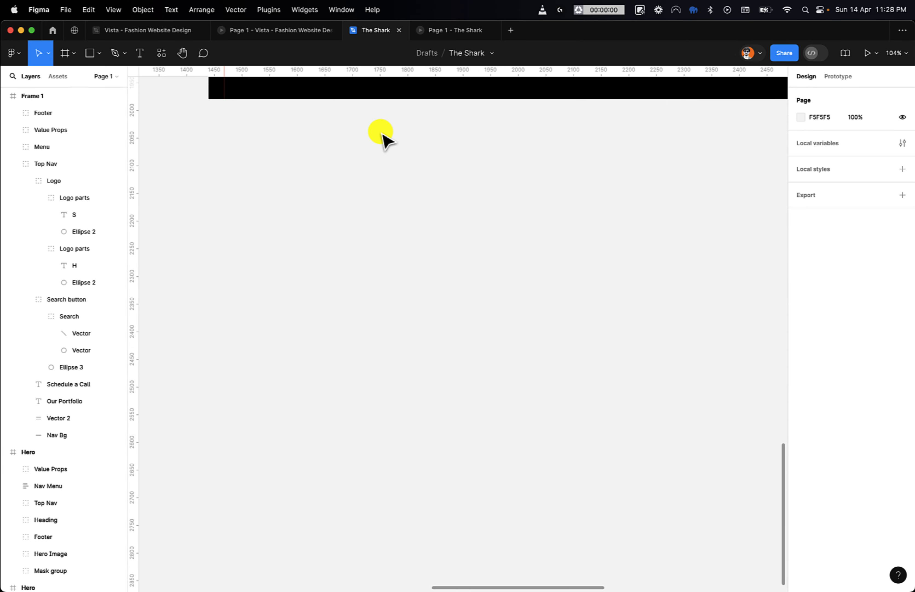
pyautogui.scroll(10, 381, 135)
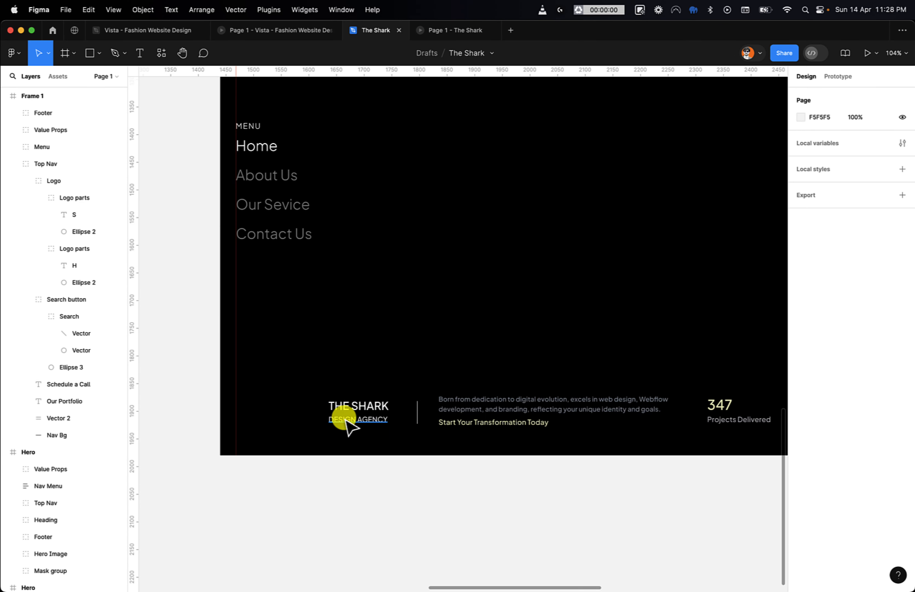
pyautogui.doubleClick(347, 420)
pyautogui.click(359, 406)
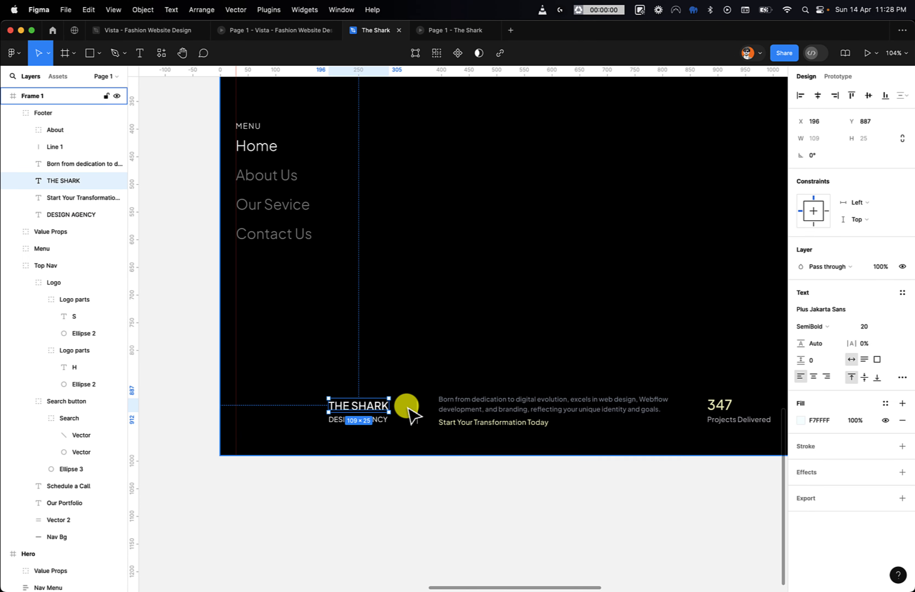
pyautogui.click(463, 408)
pyautogui.click(496, 424)
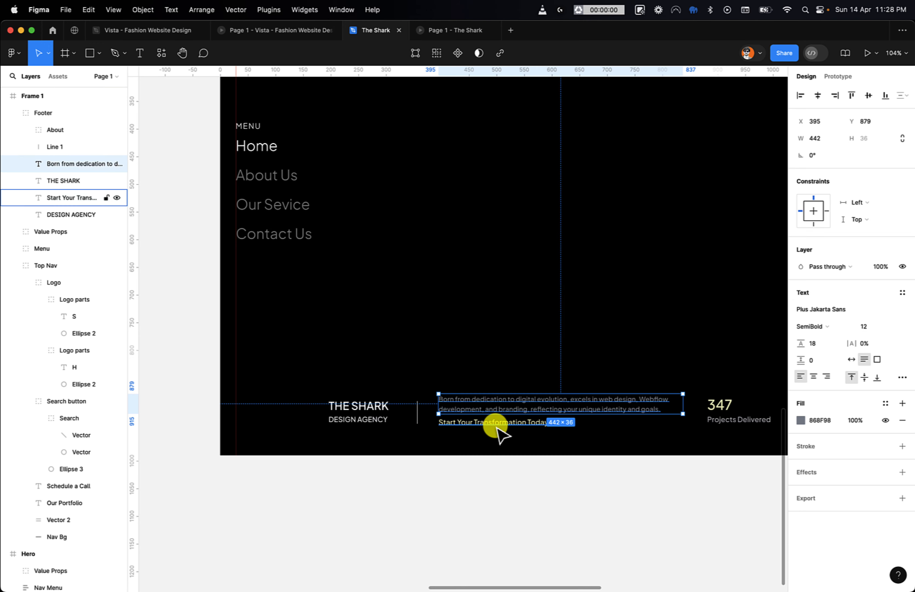
pyautogui.hscroll(10, 498, 427)
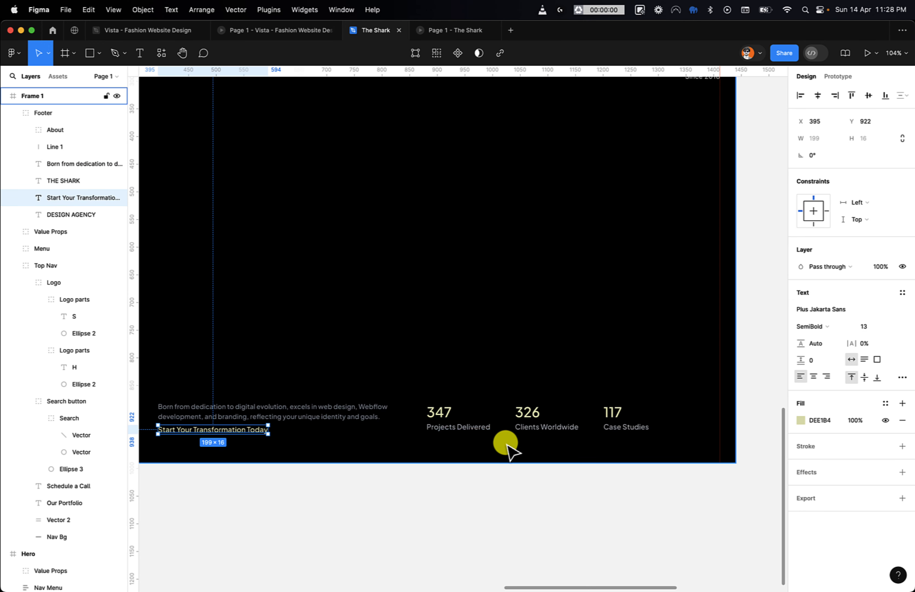
pyautogui.click(551, 524)
pyautogui.scroll(-5, 554, 528)
pyautogui.scroll(4, 553, 528)
pyautogui.hscroll(-4, 554, 528)
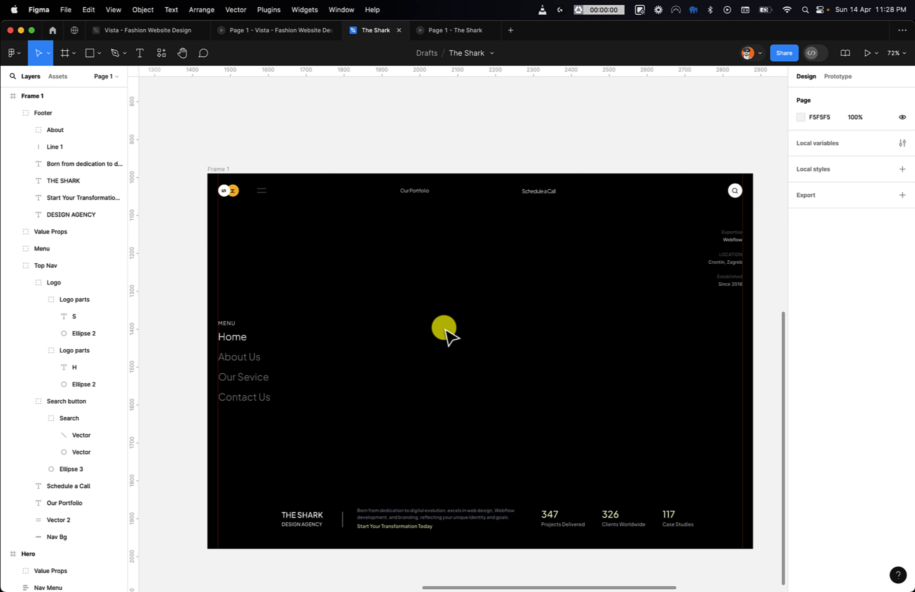
pyautogui.scroll(-2, 446, 330)
pyautogui.hscroll(2, 447, 330)
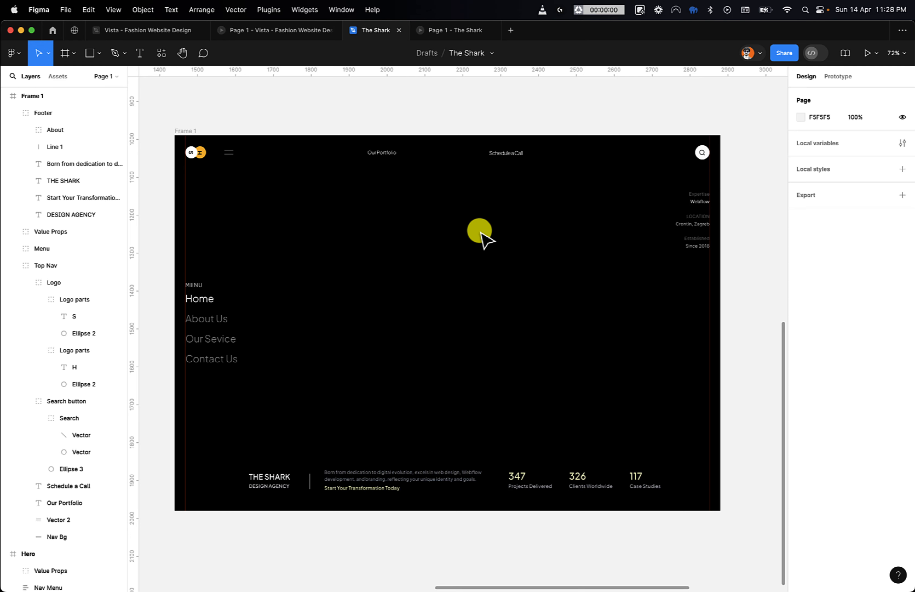
# - Switch to the Pinterest page in Chrome, copy the shark photo, and paste it onto the Figma canvas
pyautogui.click(481, 232)
pyautogui.press('super+Tab')
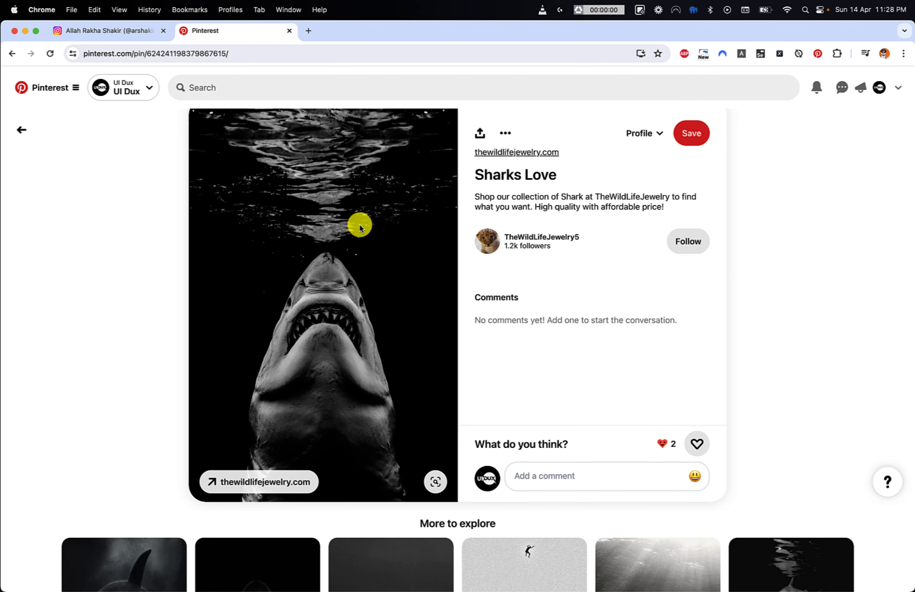
pyautogui.rightClick(361, 225)
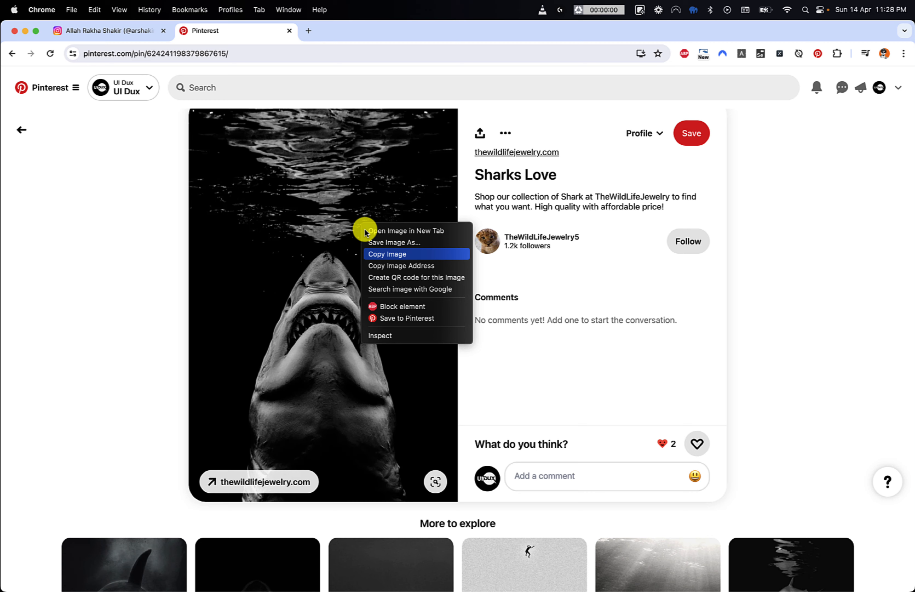
pyautogui.click(393, 255)
pyautogui.press('super+Tab')
pyautogui.hscroll(10, 557, 247)
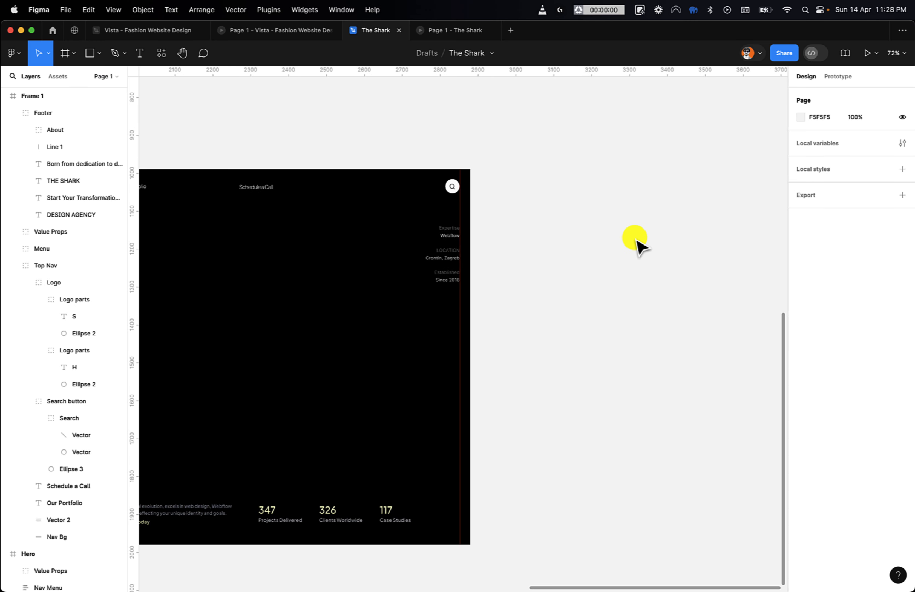
pyautogui.press('super+v')
pyautogui.hscroll(-5, 531, 264)
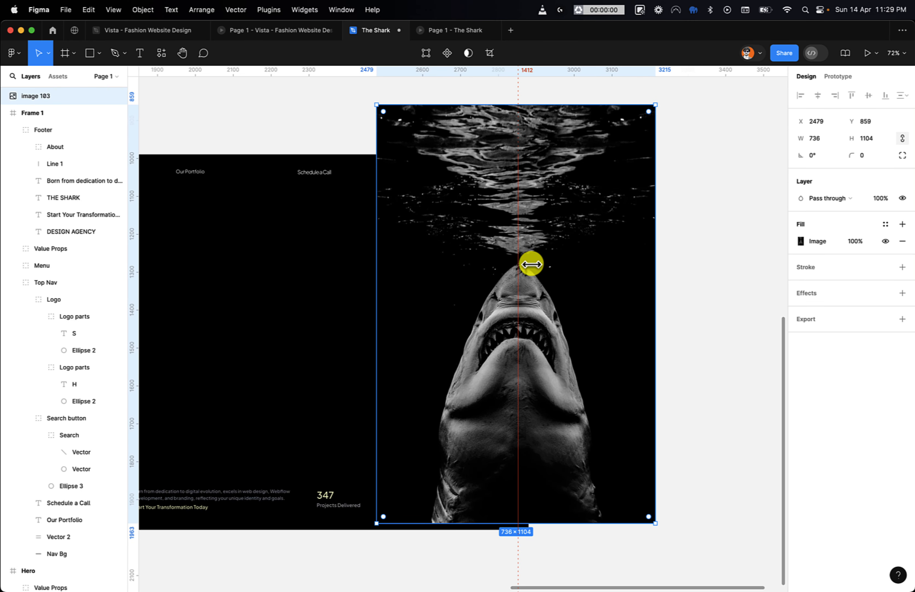
# - Move the shark image over the middle of Frame 1 and scale it down to about 390 × 586
pyautogui.moveTo(500, 268); pyautogui.dragTo(226, 272)
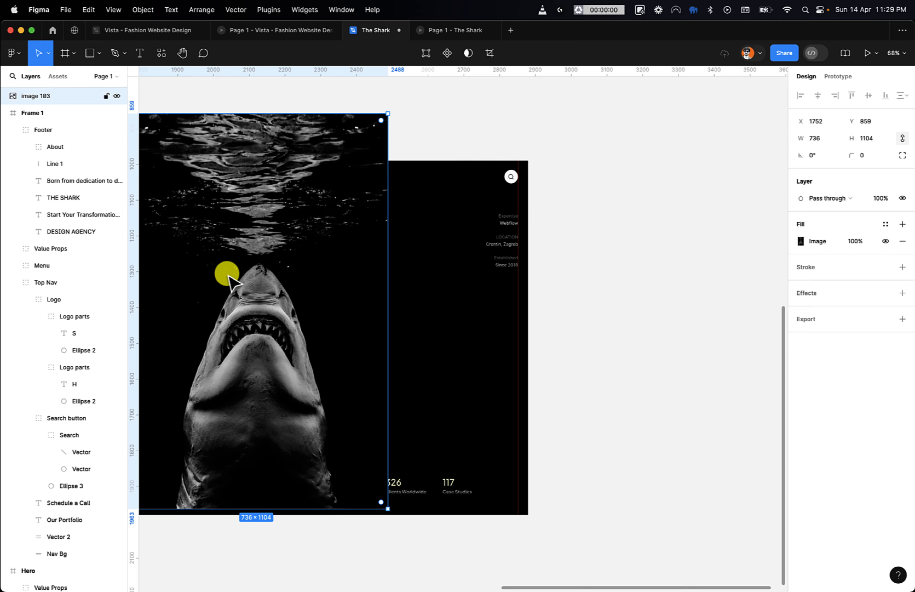
pyautogui.hscroll(-5, 227, 273)
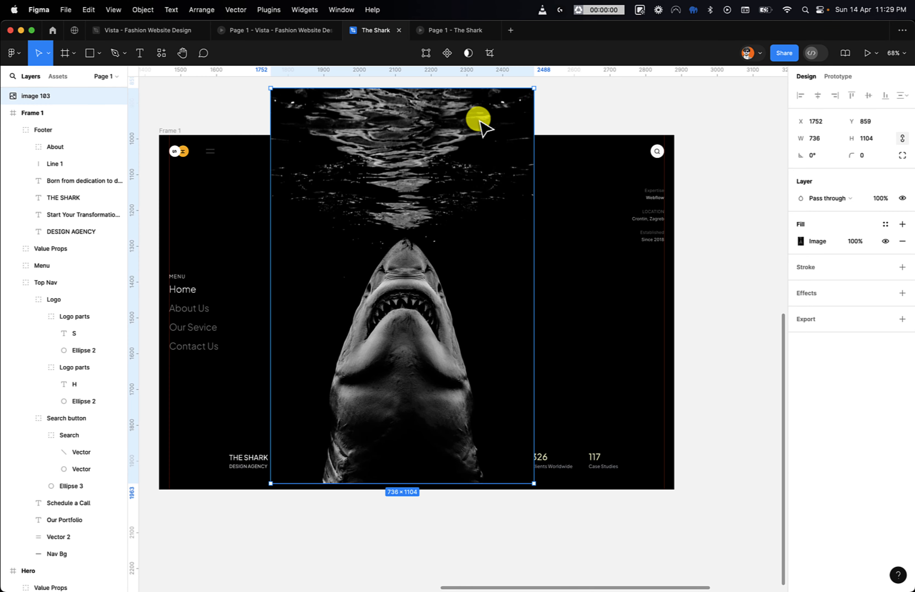
pyautogui.moveTo(534, 86); pyautogui.dragTo(463, 180)
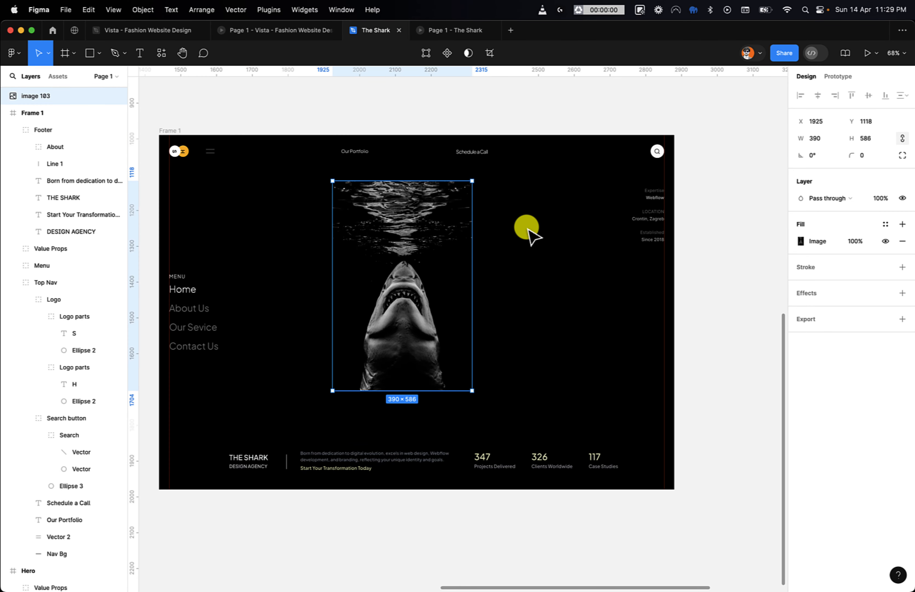
# - Enlarge the shark image to about 535 × 805 and place it against Frame 1's upper edge, near the horizontal centre
pyautogui.click(540, 239)
pyautogui.scroll(3, 541, 239)
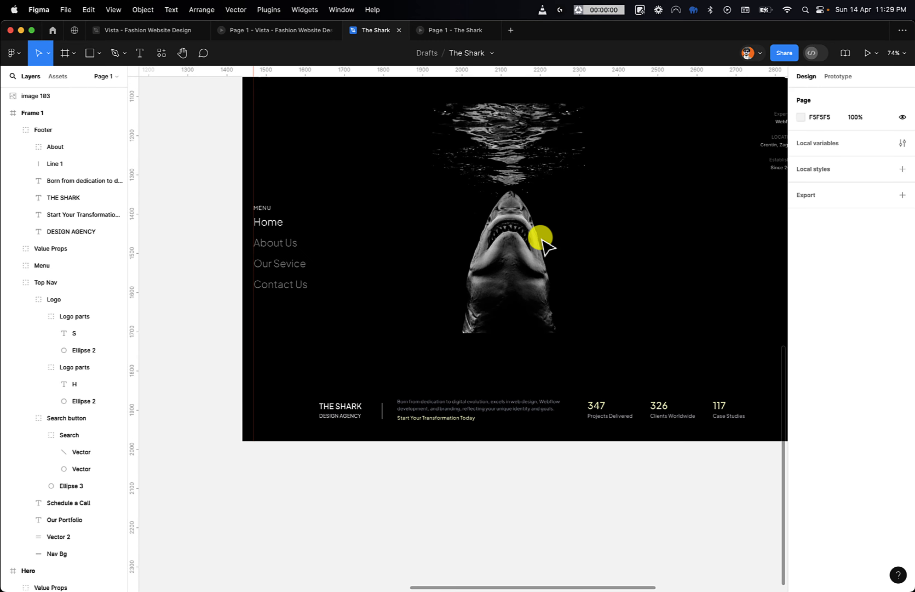
pyautogui.click(501, 250)
pyautogui.moveTo(500, 249); pyautogui.dragTo(501, 284)
pyautogui.scroll(4, 501, 280)
pyautogui.hscroll(3, 501, 280)
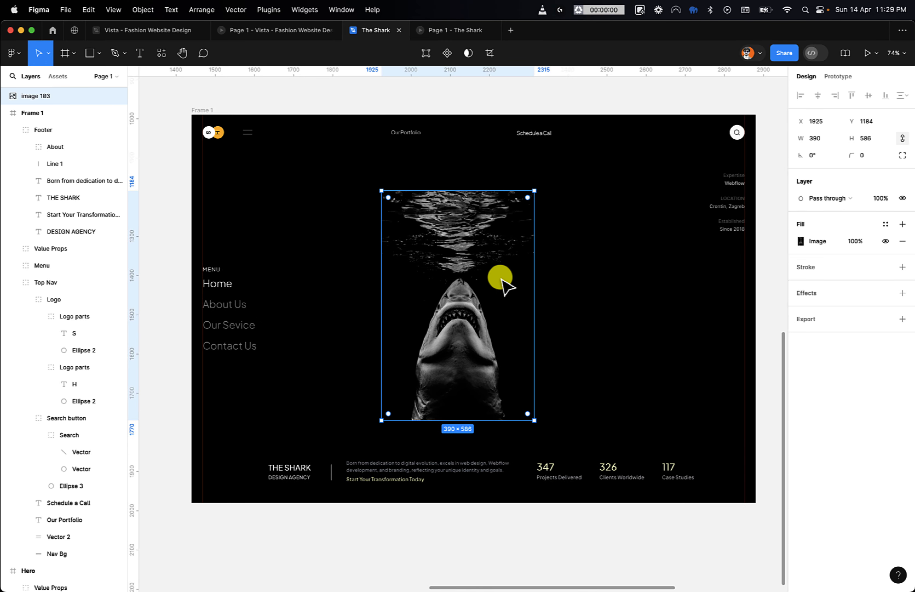
pyautogui.moveTo(525, 199)
pyautogui.mouseDown()
pyautogui.moveTo(553, 180)
pyautogui.moveTo(541, 190)
pyautogui.mouseUp()
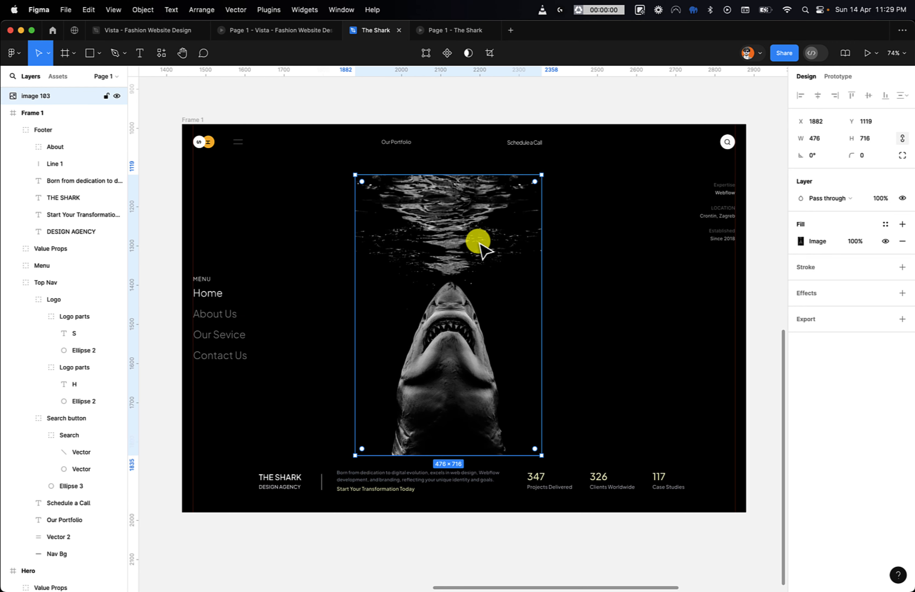
pyautogui.moveTo(479, 241); pyautogui.dragTo(502, 207)
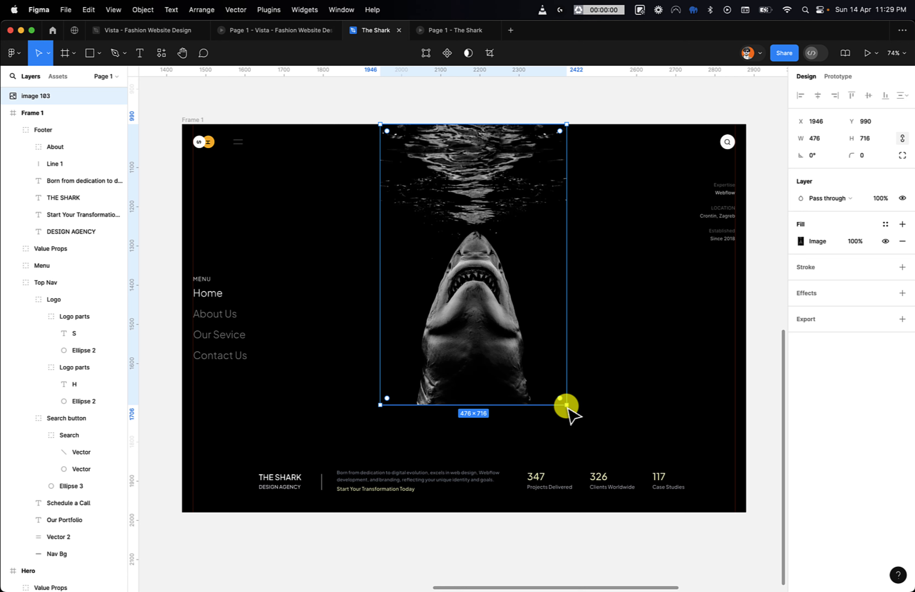
pyautogui.moveTo(566, 405); pyautogui.dragTo(590, 429)
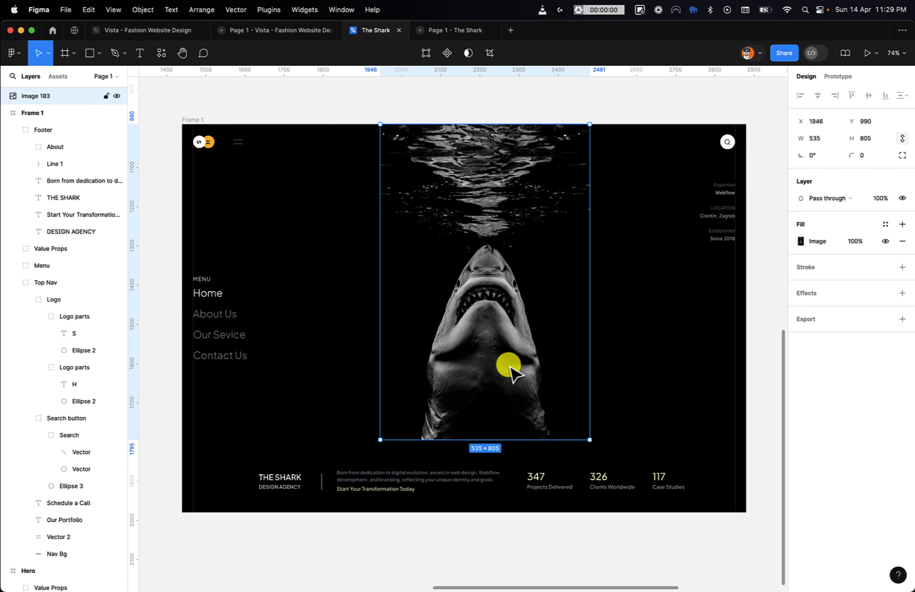
pyautogui.moveTo(510, 366); pyautogui.dragTo(505, 365)
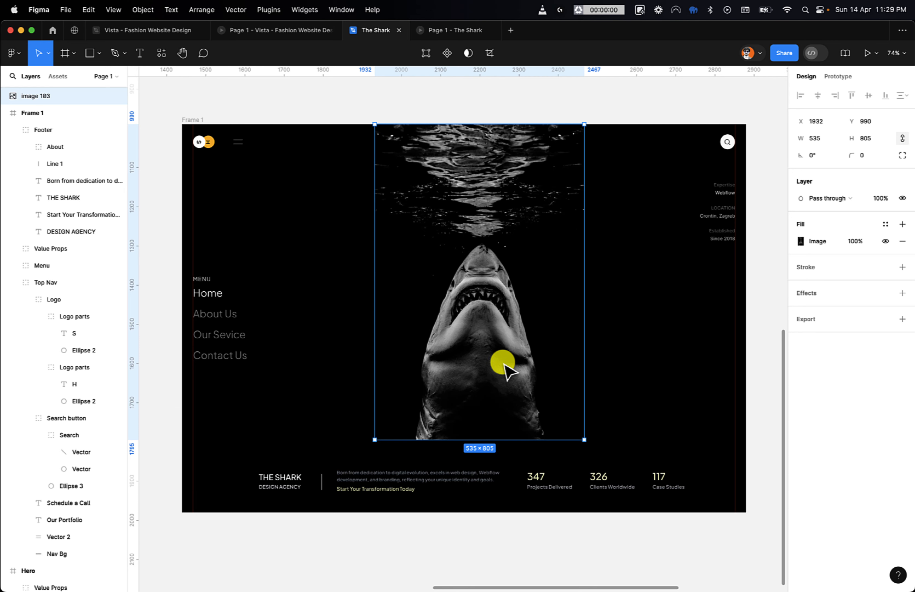
# - Compare the shark image's placement and lower edge in Frame 1 with the finished Hero design
pyautogui.click(215, 148)
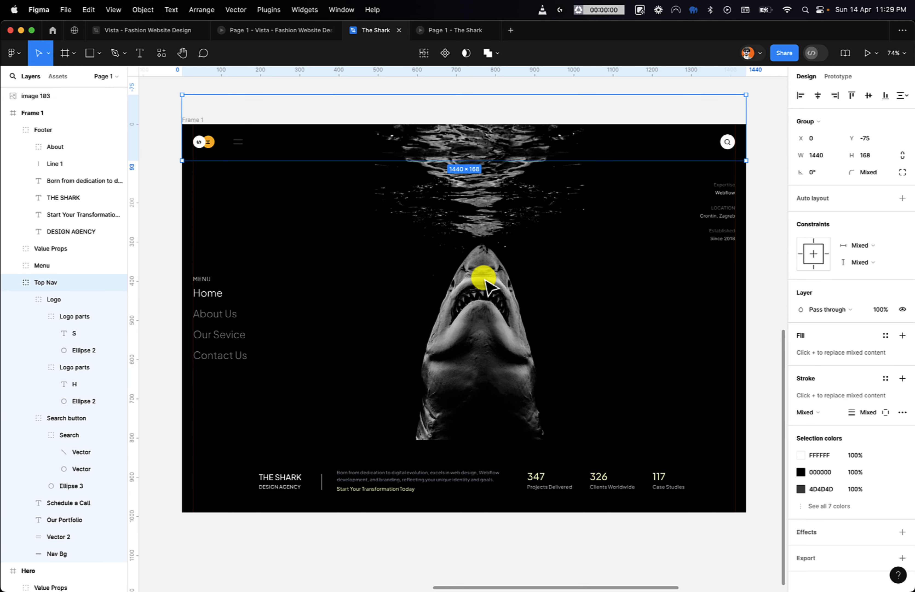
pyautogui.click(506, 290)
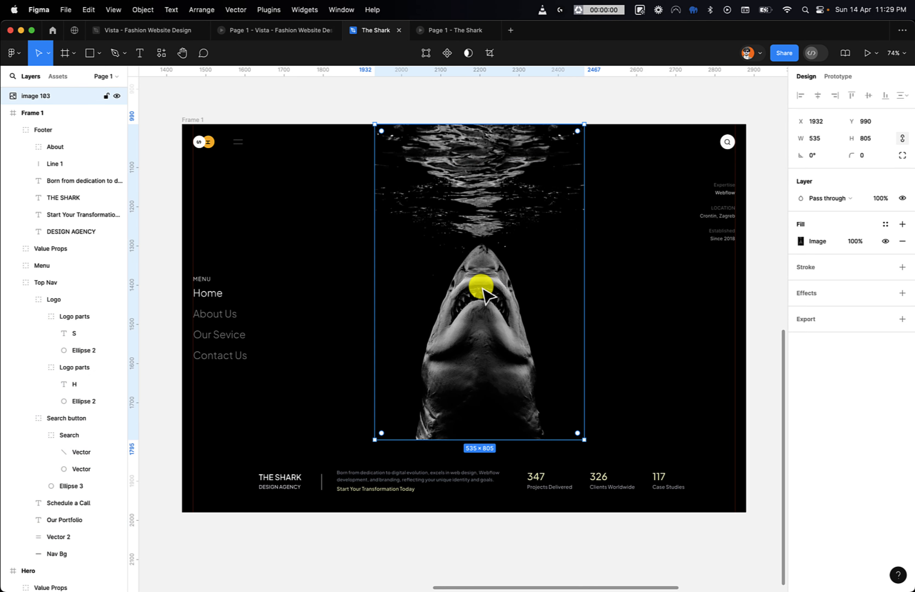
pyautogui.click(320, 280)
pyautogui.scroll(-2, 321, 283)
pyautogui.hscroll(2, 321, 283)
pyautogui.scroll(2, 321, 280)
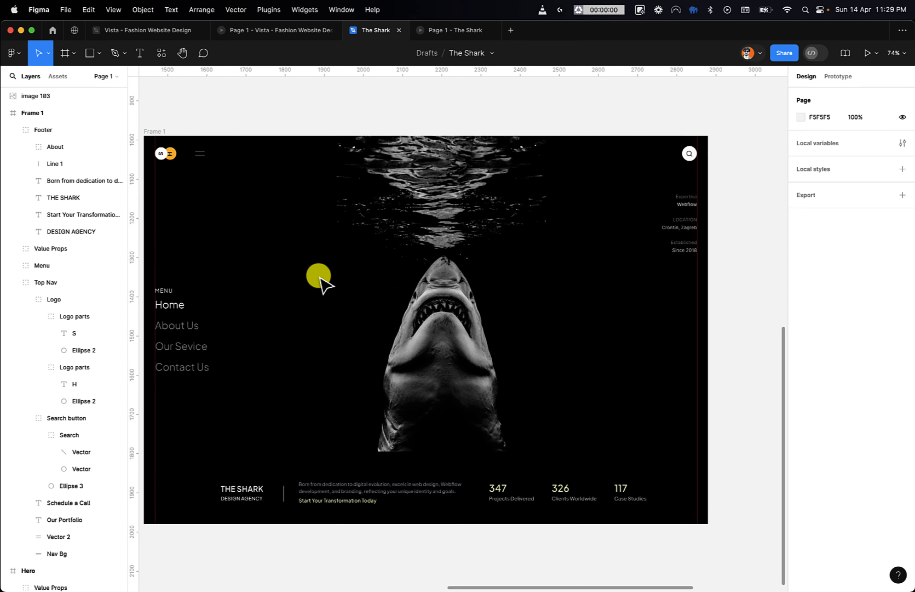
pyautogui.hscroll(-1, 321, 280)
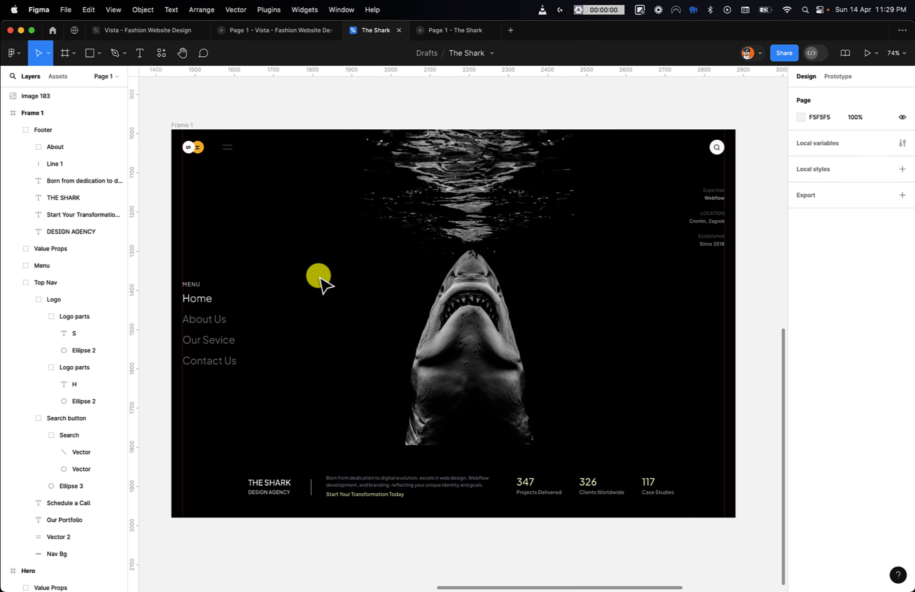
pyautogui.click(415, 286)
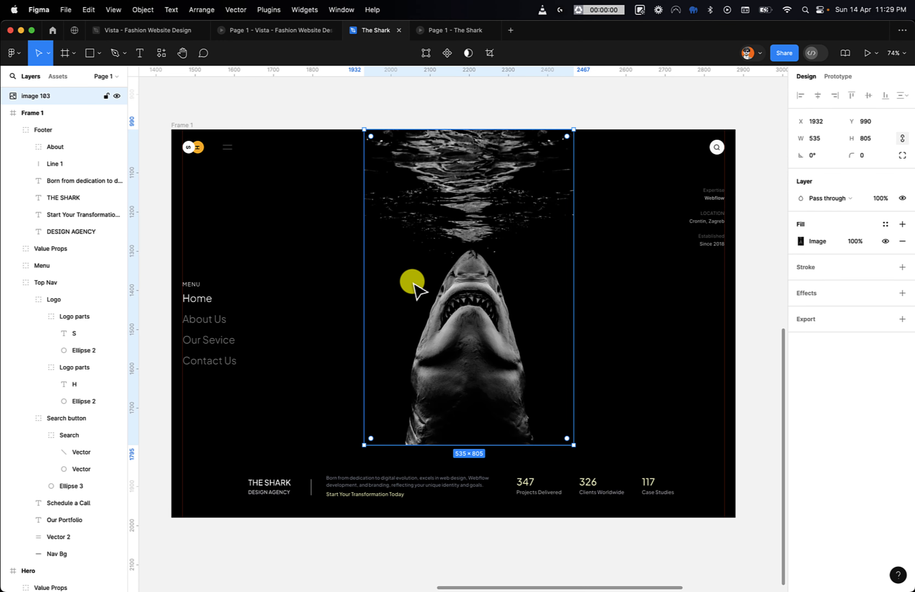
pyautogui.scroll(-2, 465, 326)
pyautogui.hscroll(2, 464, 326)
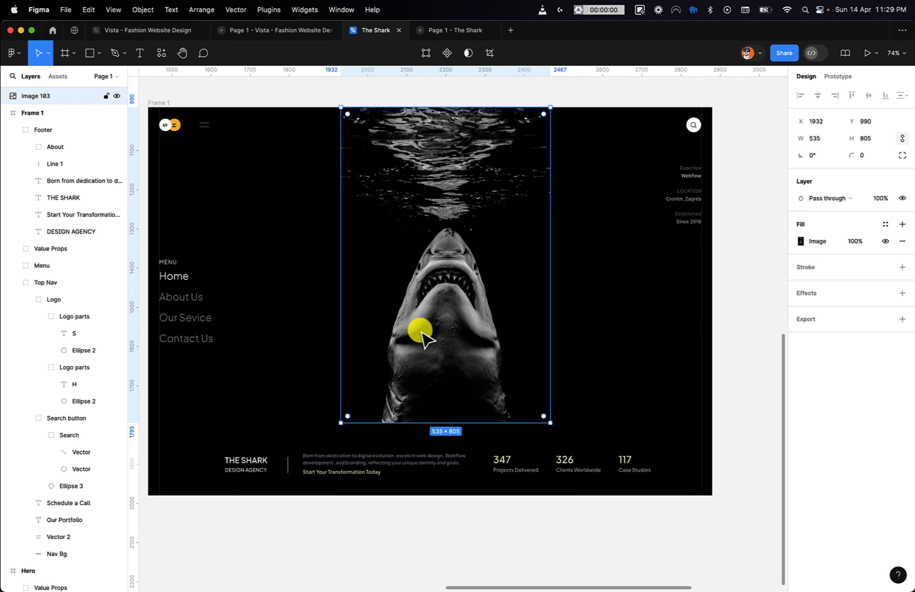
pyautogui.scroll(10, 442, 335)
pyautogui.hscroll(5, 442, 334)
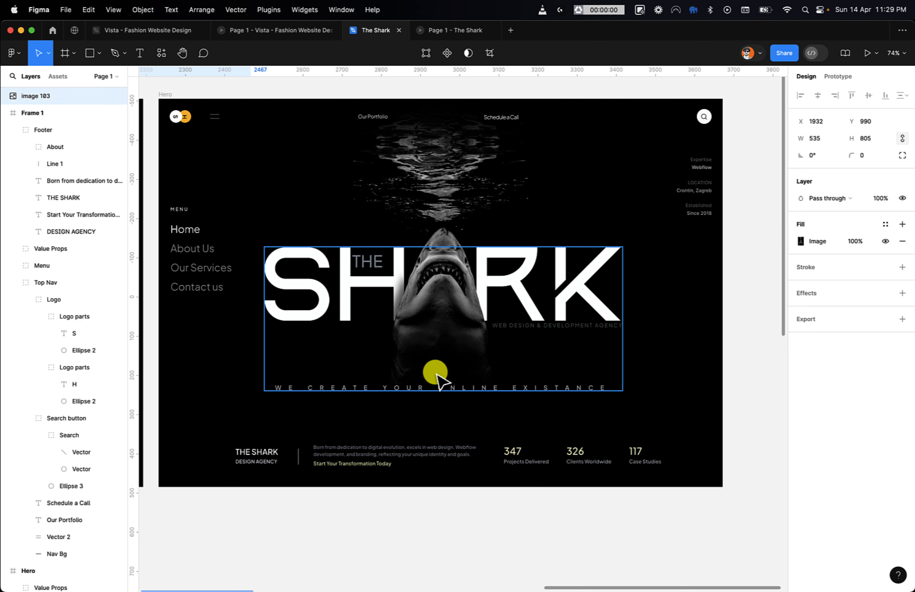
pyautogui.scroll(-15, 437, 380)
pyautogui.scroll(5, 436, 381)
pyautogui.hscroll(-5, 437, 380)
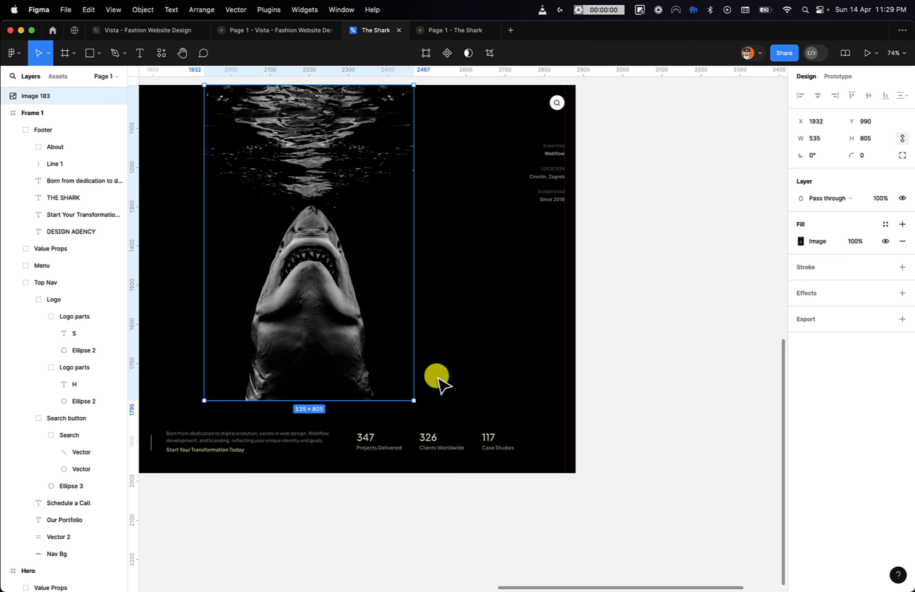
pyautogui.click(479, 378)
pyautogui.click(357, 376)
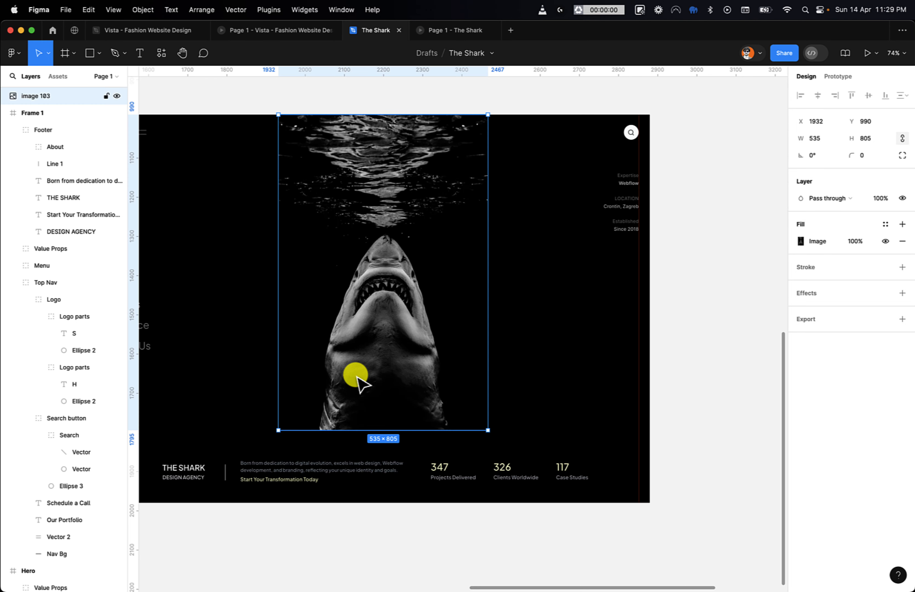
pyautogui.press('p')
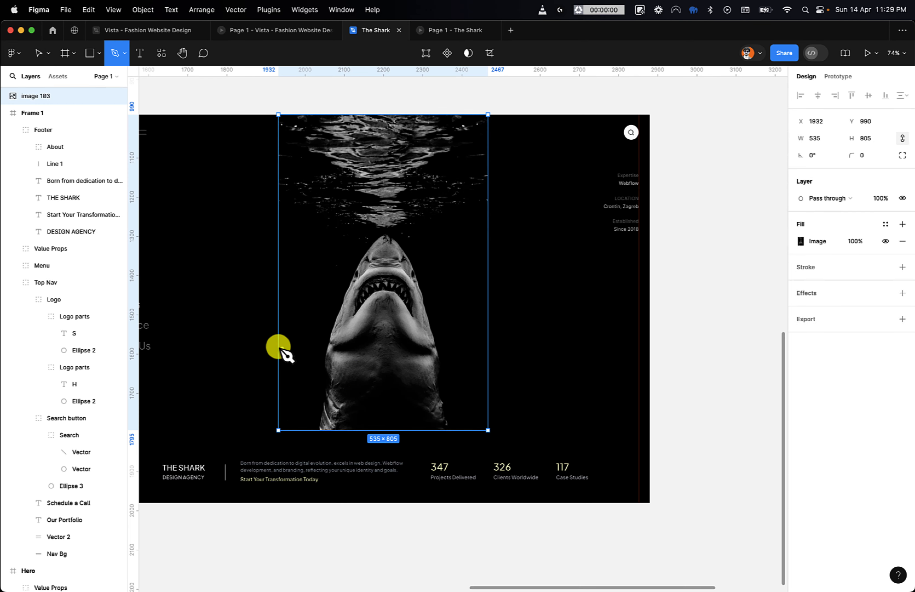
pyautogui.press('r')
pyautogui.moveTo(279, 347); pyautogui.dragTo(481, 430)
pyautogui.press('BackSpace')
# - Move the shark image layer into Frame 1 and draw a rectangle about 551 × 284 over the shark's lower body
pyautogui.click(41, 96)
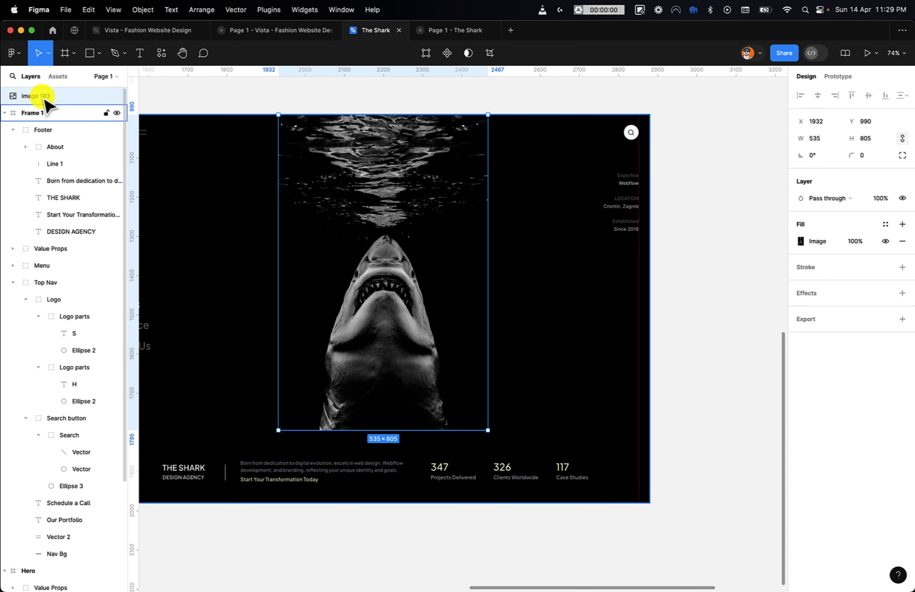
pyautogui.moveTo(37, 101); pyautogui.dragTo(43, 127)
pyautogui.press('r')
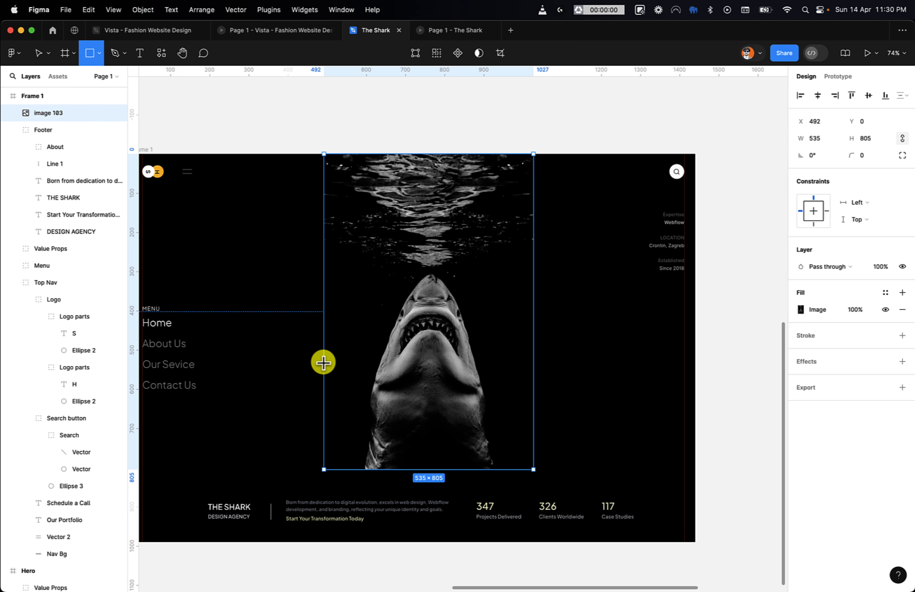
pyautogui.moveTo(323, 362)
pyautogui.mouseDown()
pyautogui.moveTo(484, 440)
pyautogui.moveTo(528, 445)
pyautogui.moveTo(537, 472)
pyautogui.mouseUp()
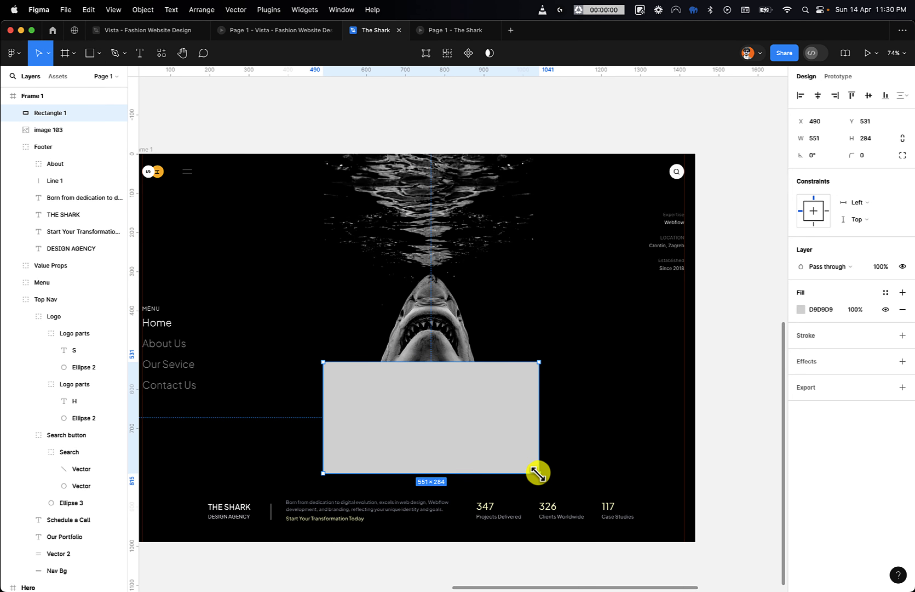
# - Fill the rectangle with a linear gradient running from black at 0% opacity at its upper edge to solid black at its lower edge
pyautogui.click(801, 309)
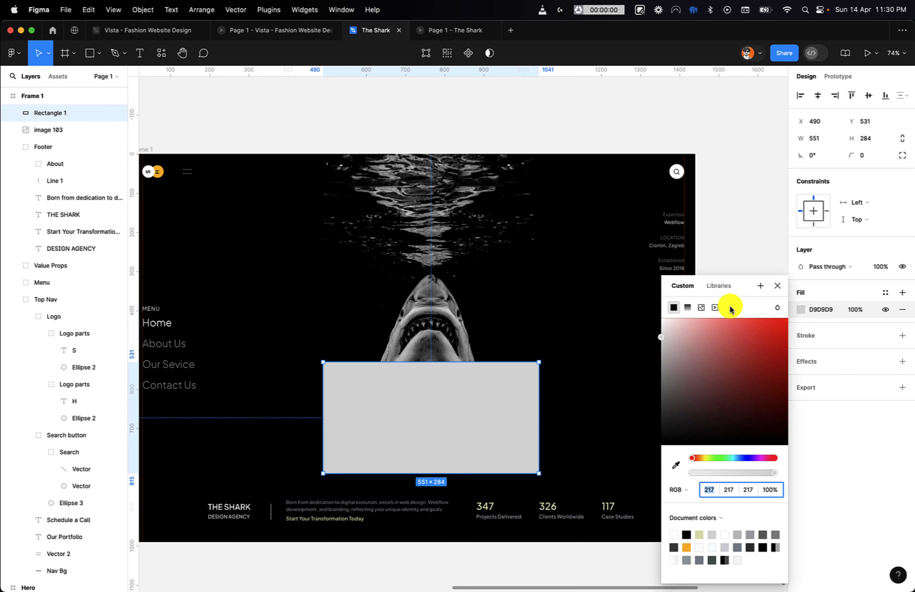
pyautogui.click(688, 307)
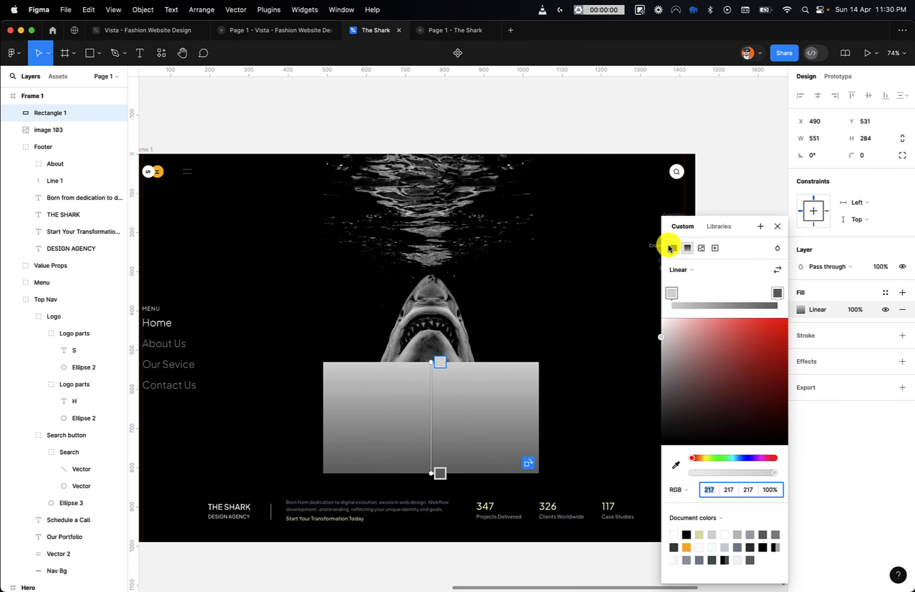
pyautogui.click(678, 269)
pyautogui.click(686, 272)
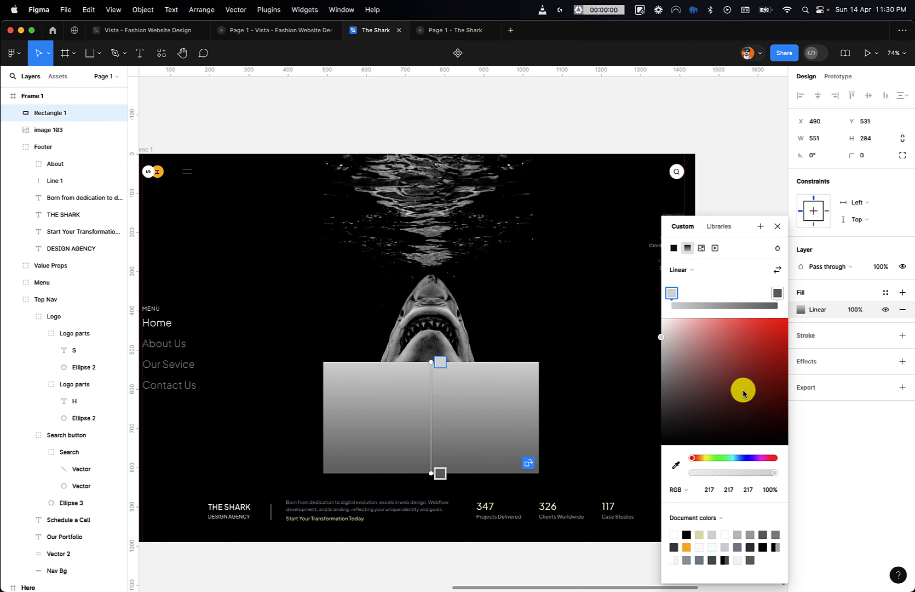
pyautogui.moveTo(744, 392); pyautogui.dragTo(624, 483)
pyautogui.moveTo(730, 475); pyautogui.dragTo(528, 470)
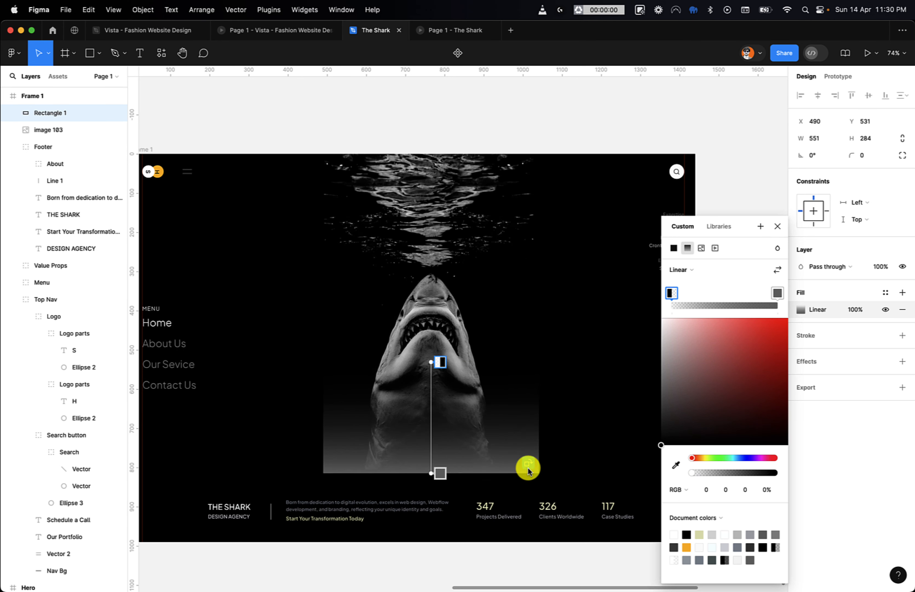
pyautogui.click(777, 293)
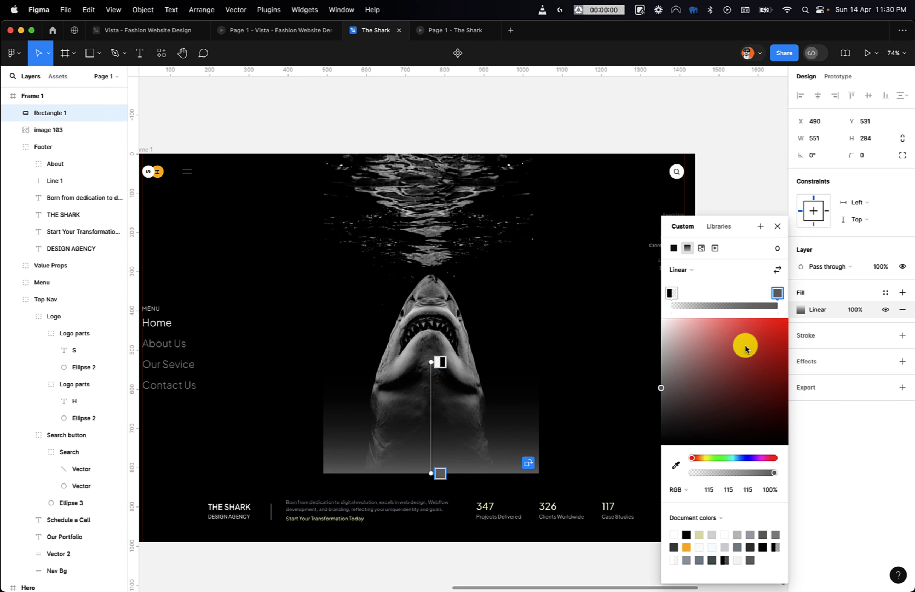
pyautogui.moveTo(744, 346); pyautogui.dragTo(418, 564)
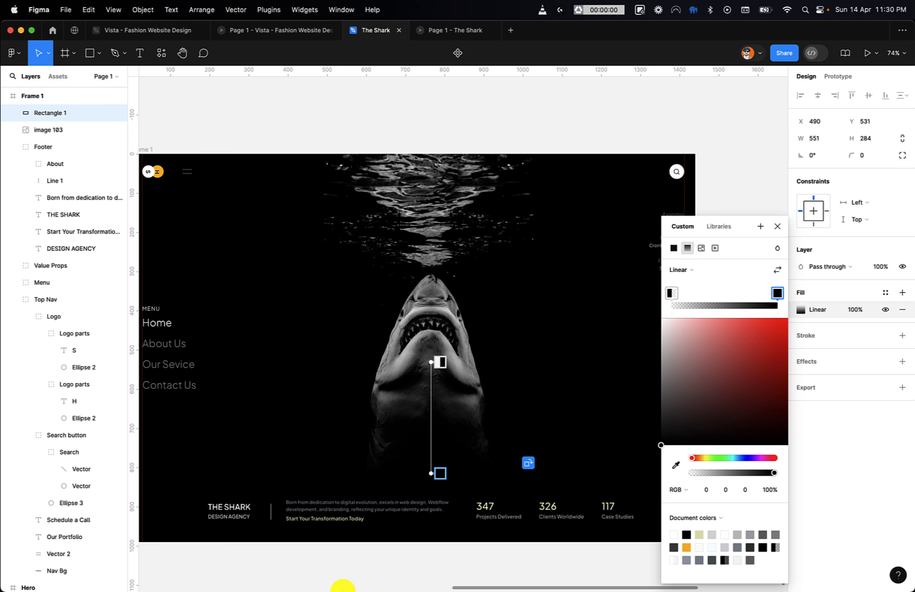
pyautogui.press('Escape')
pyautogui.press('Escape')
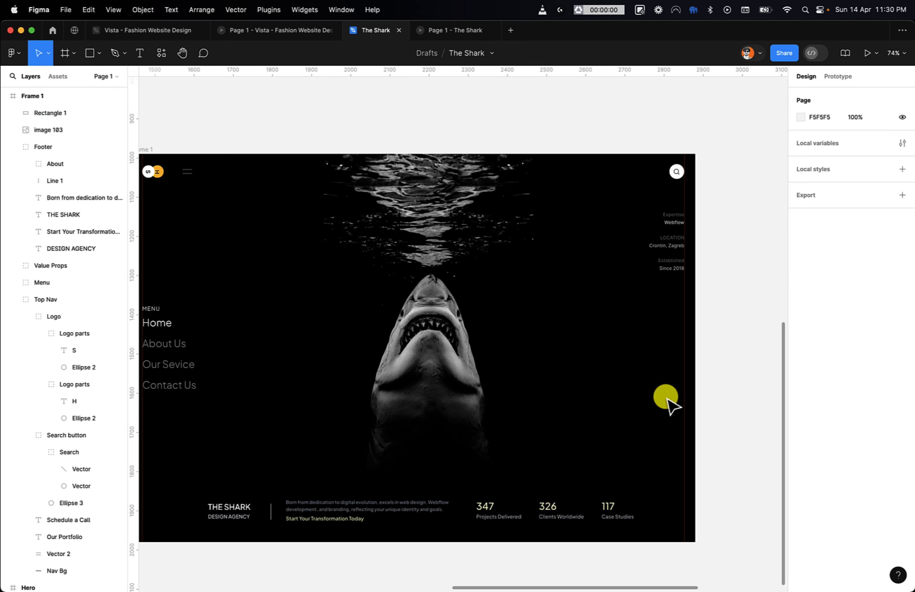
# - Examine the faded shark in Frame 1 and compare it with the finished hero in the prototype preview
pyautogui.hscroll(-2, 728, 396)
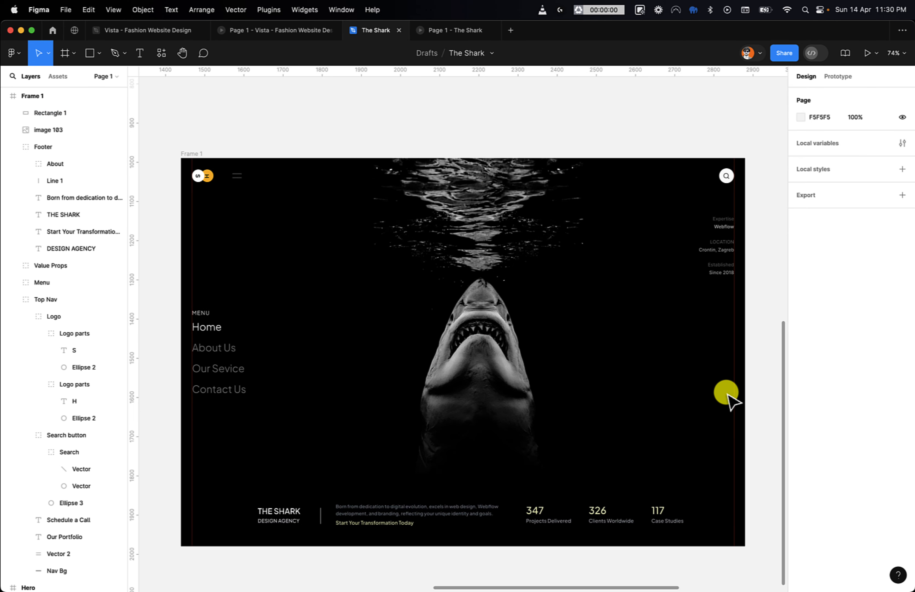
pyautogui.click(523, 429)
pyautogui.click(611, 450)
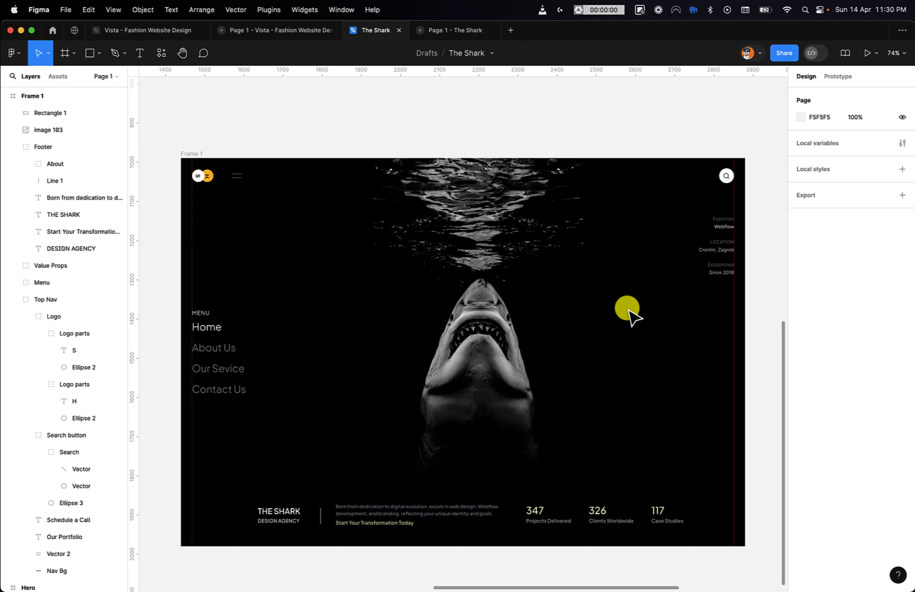
pyautogui.scroll(-1, 629, 310)
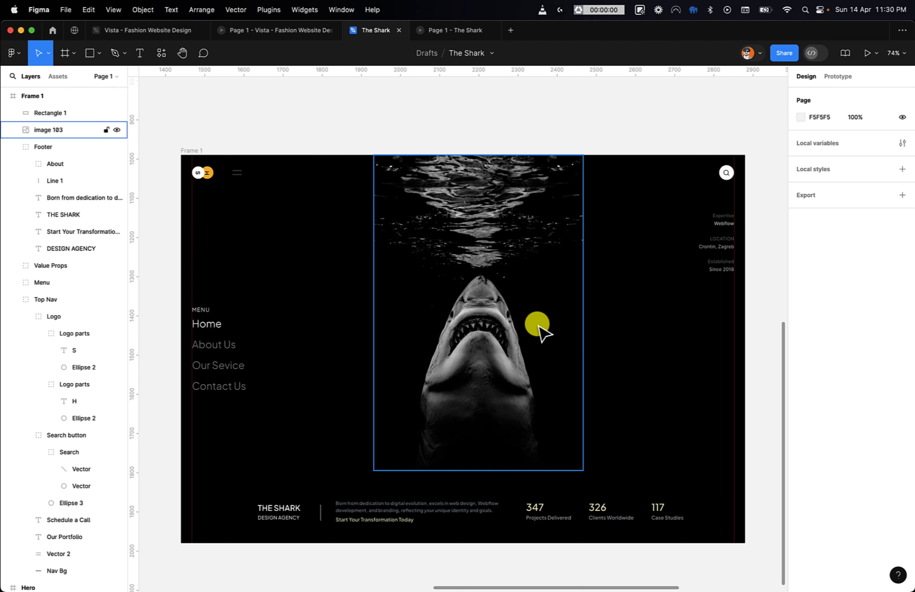
pyautogui.scroll(3, 634, 332)
pyautogui.hscroll(-3, 634, 331)
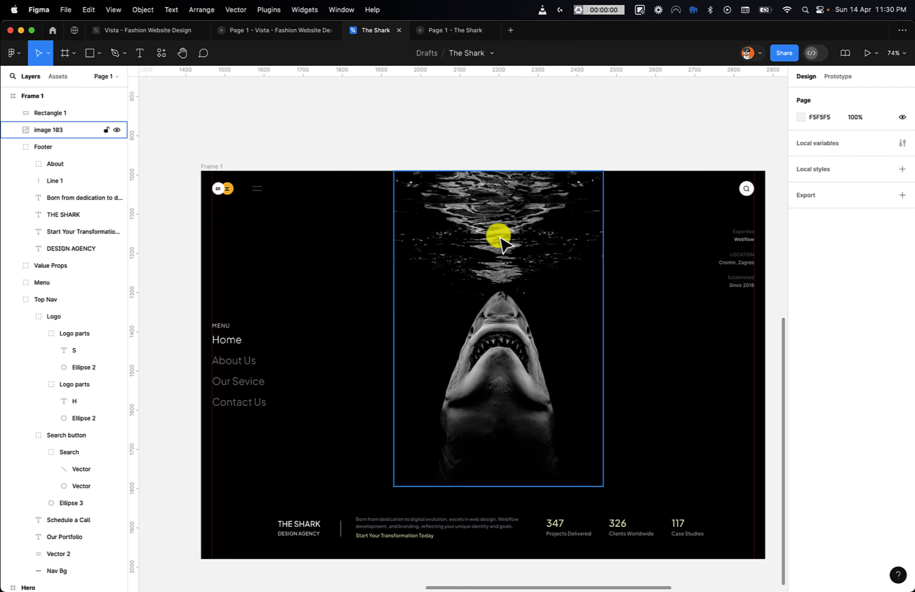
pyautogui.hscroll(2, 502, 244)
pyautogui.scroll(1, 502, 244)
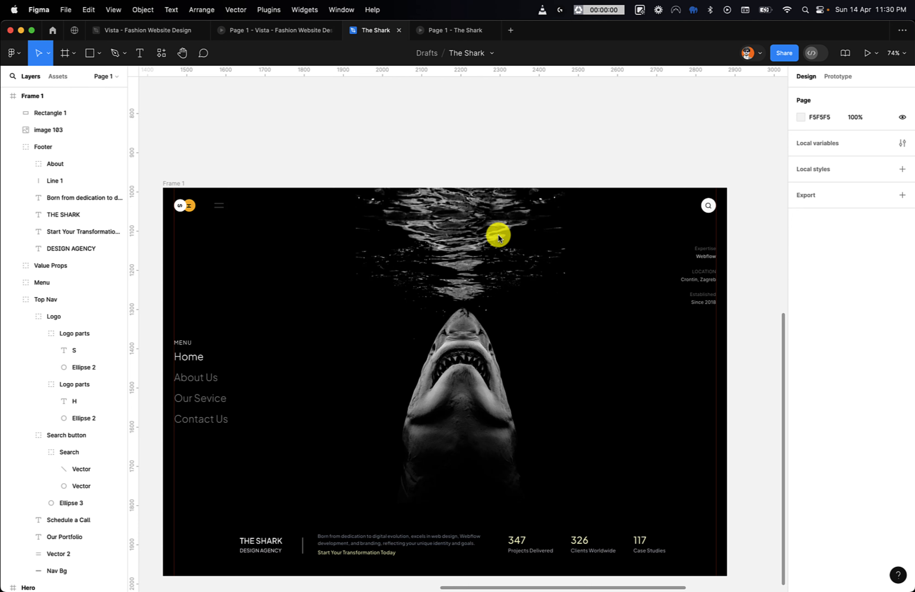
pyautogui.click(446, 30)
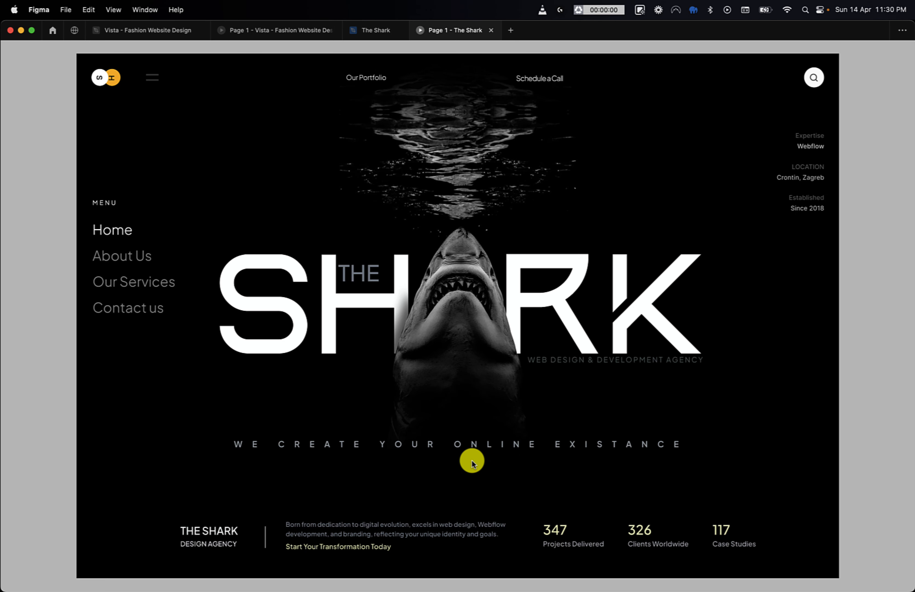
pyautogui.click(377, 30)
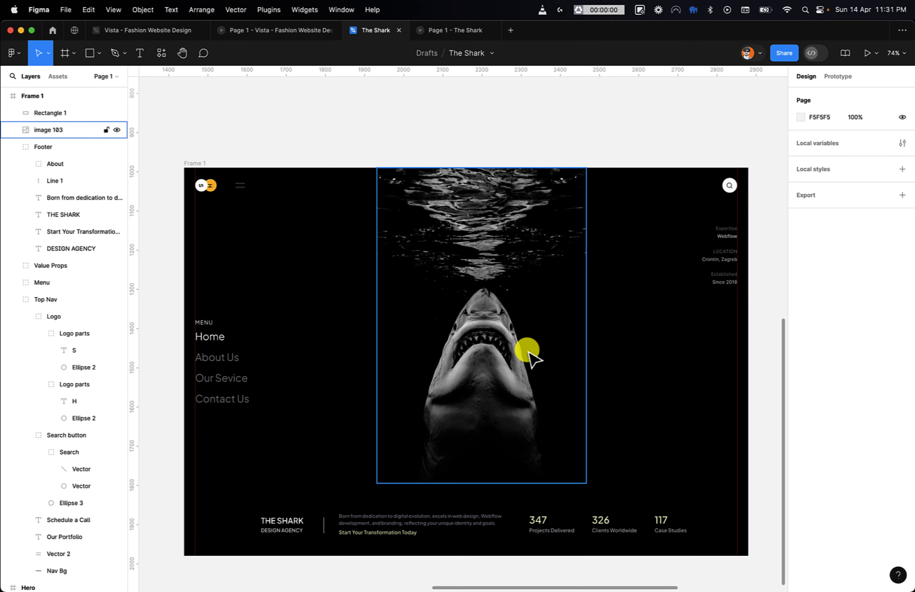
# - Draw a closed Pen shape about 731 × 482 around the water above the shark's snout and add a D9D9D9 fill
pyautogui.click(499, 363)
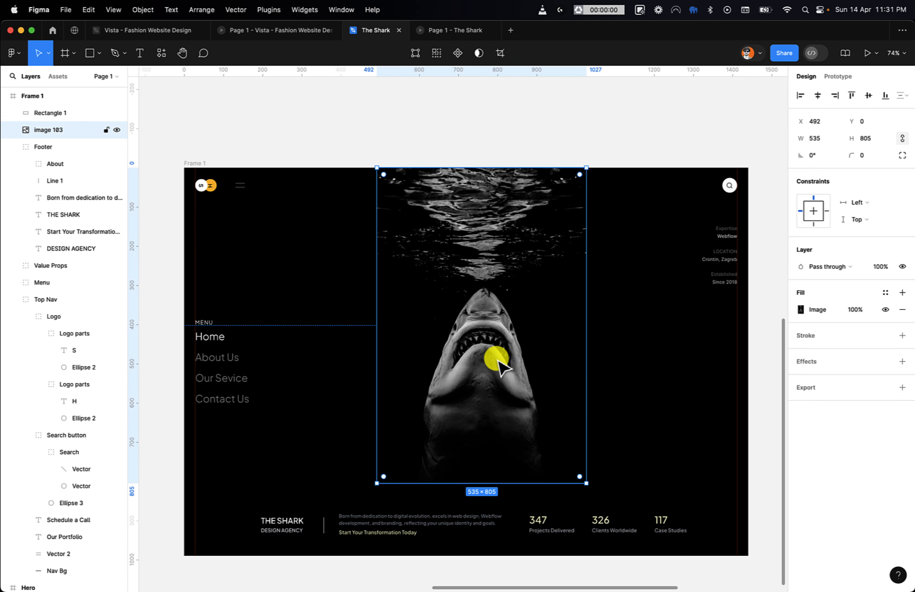
pyautogui.press('p')
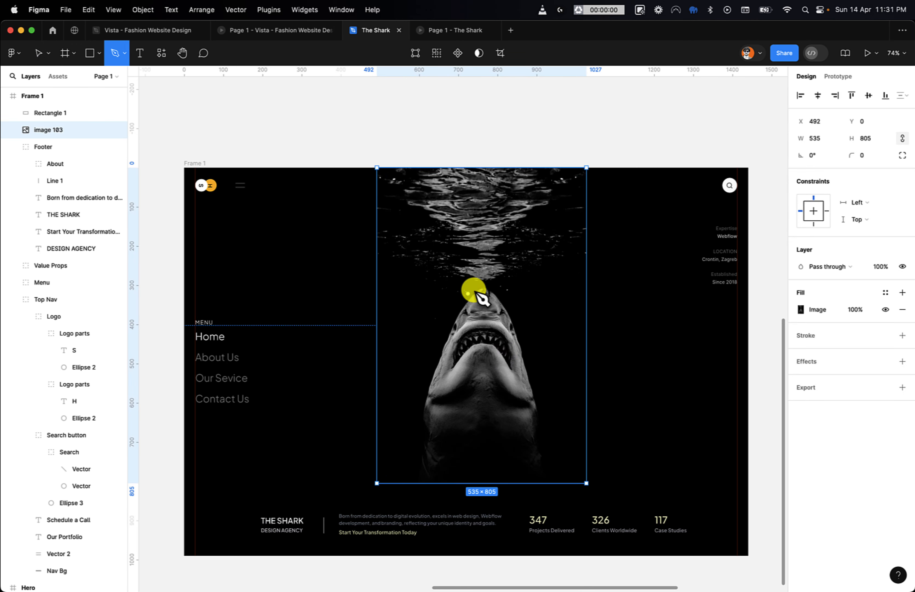
pyautogui.click(474, 289)
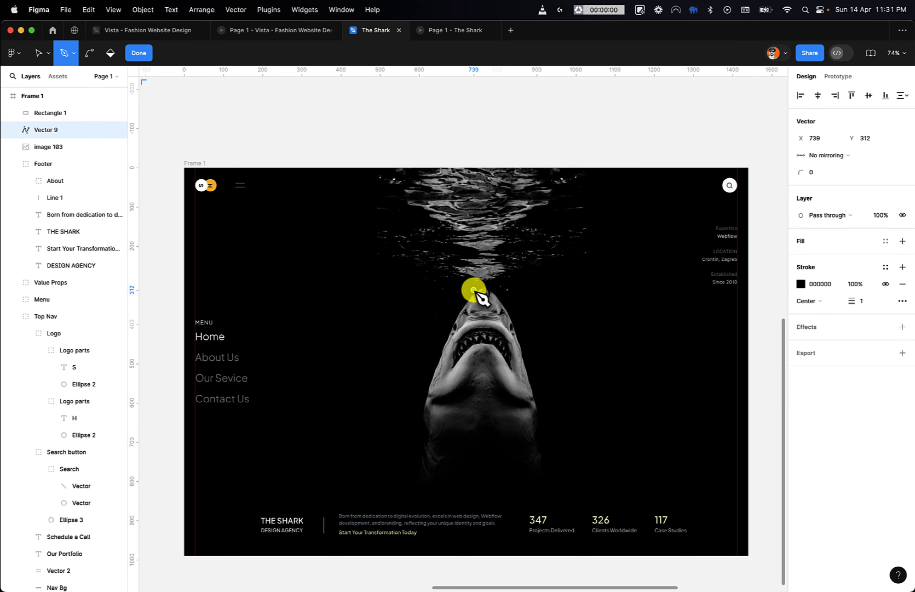
pyautogui.click(445, 319)
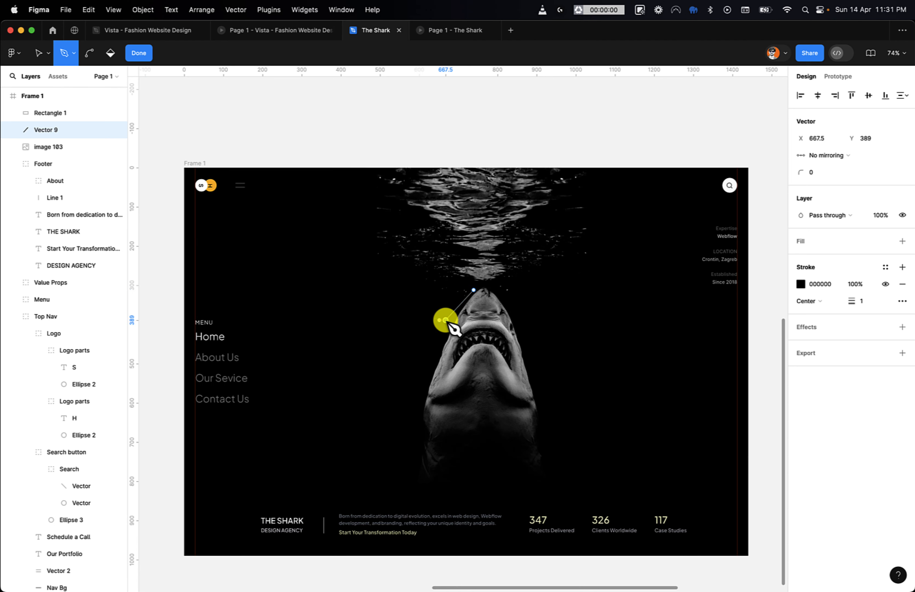
pyautogui.click(362, 290)
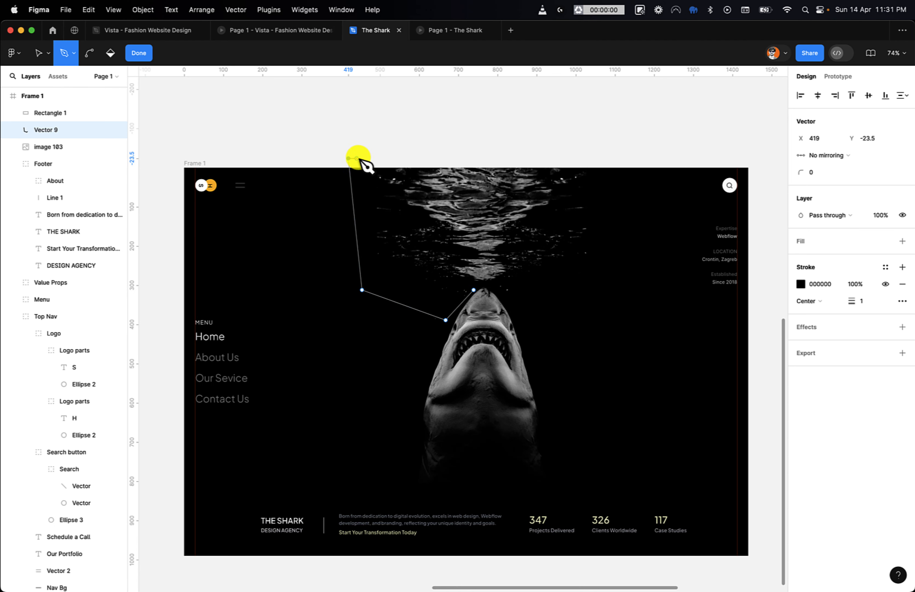
pyautogui.click(349, 158)
pyautogui.click(630, 131)
pyautogui.click(635, 271)
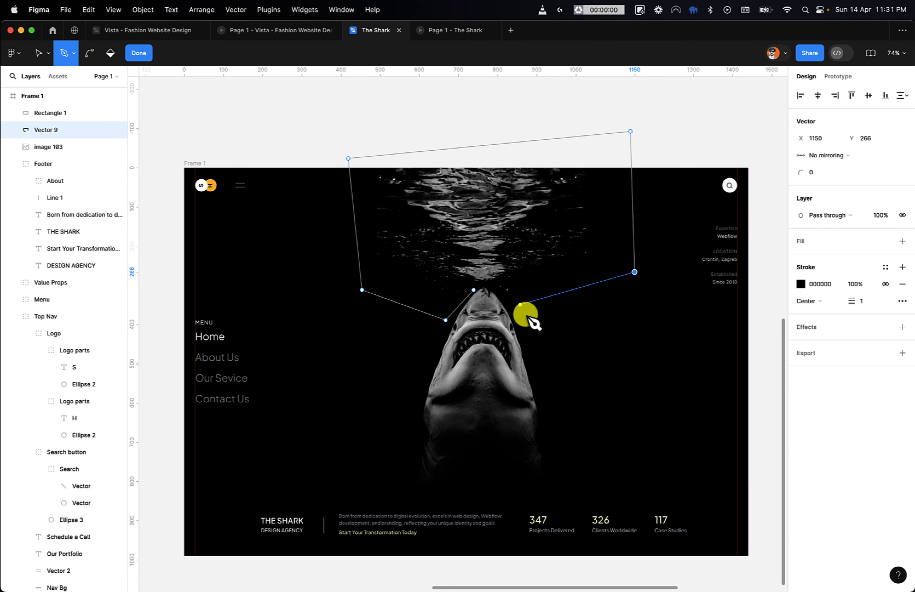
pyautogui.click(525, 315)
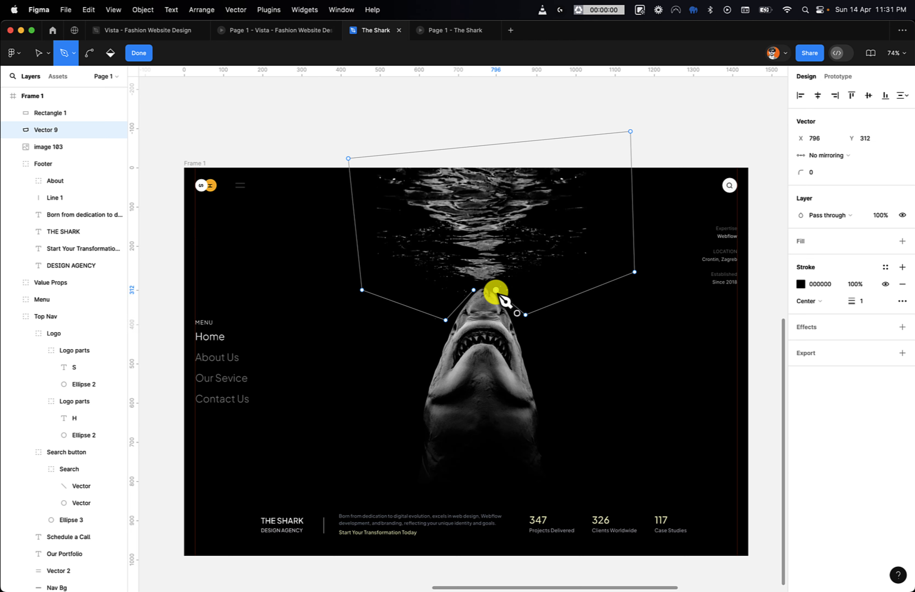
pyautogui.click(486, 283)
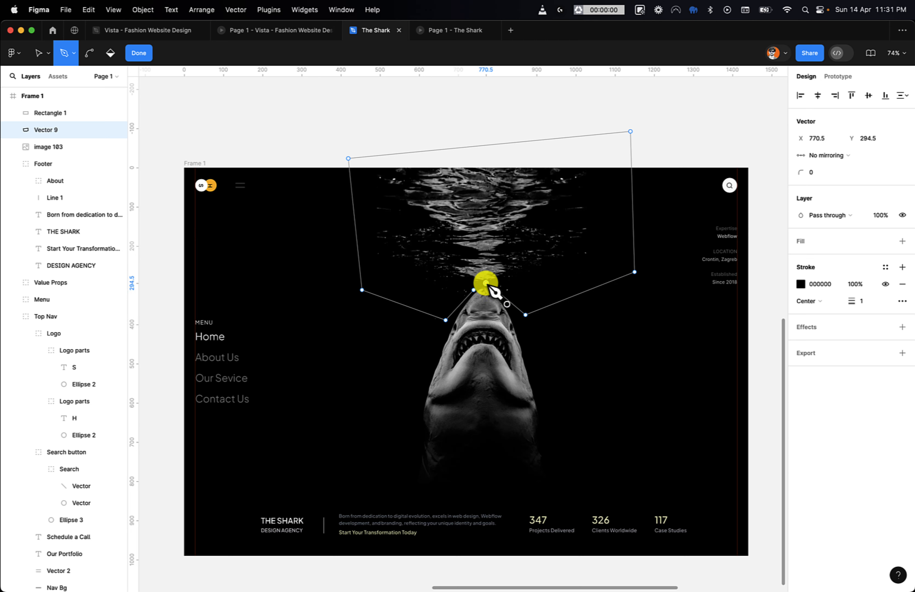
pyautogui.click(473, 290)
pyautogui.press('Escape')
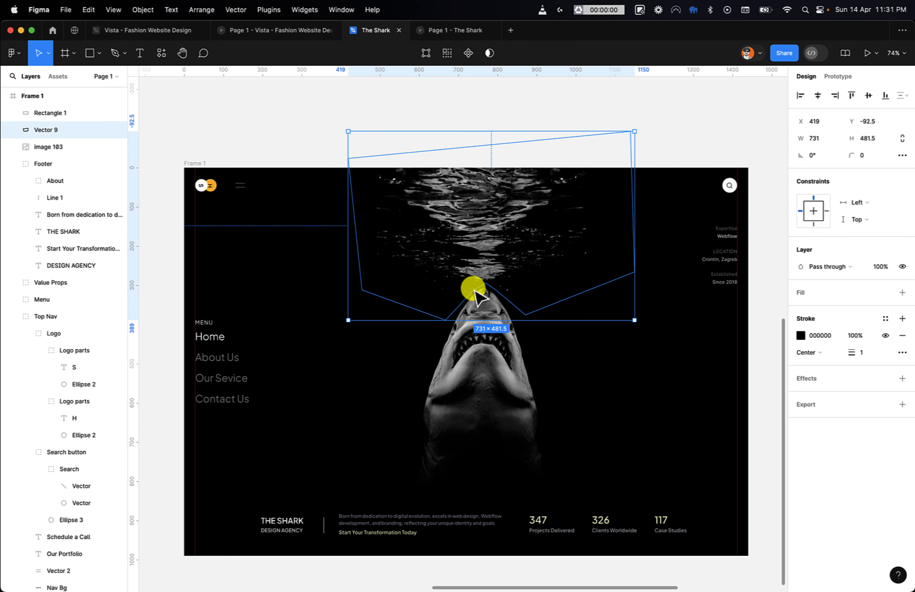
pyautogui.click(902, 292)
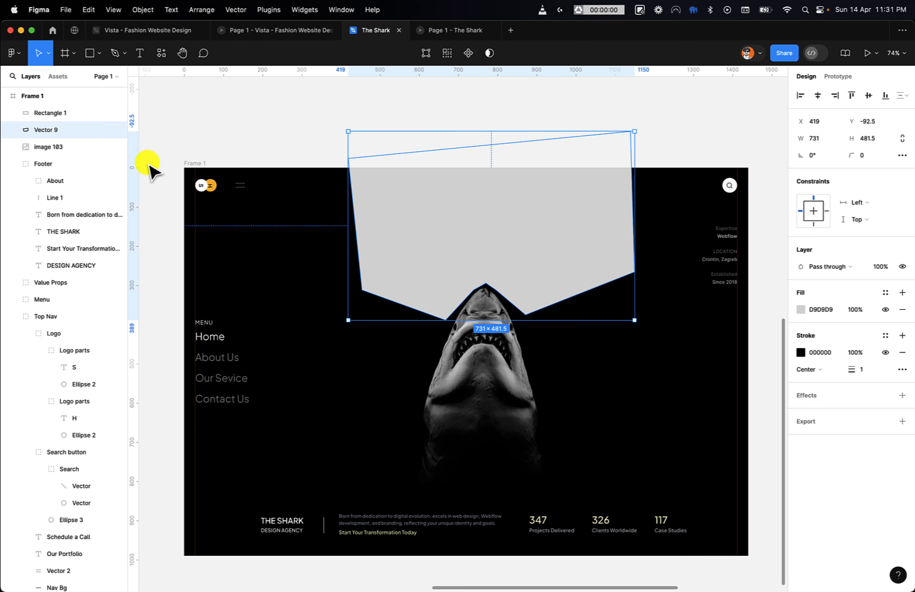
# - Move the shark image layer directly above the grey Pen shape in the layer order
pyautogui.click(58, 148)
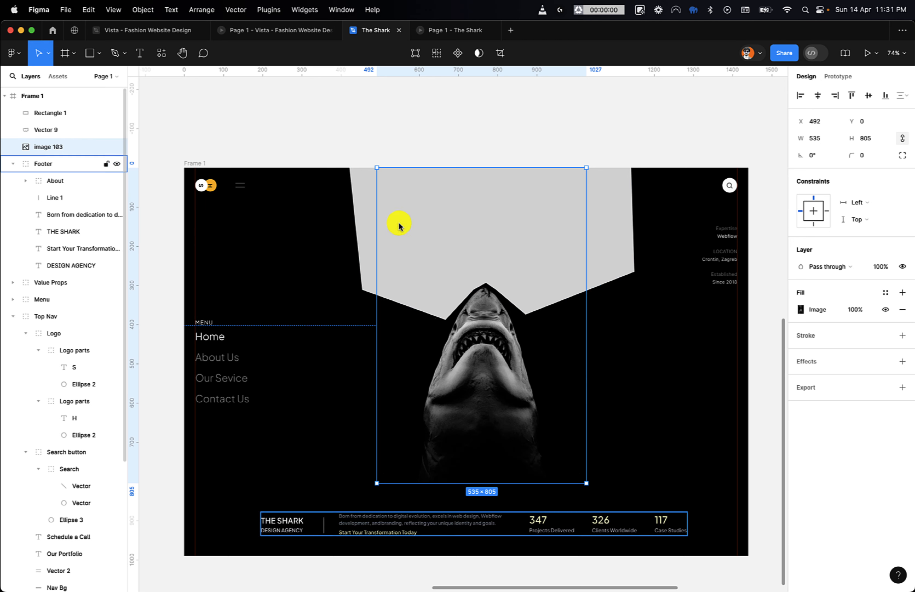
pyautogui.click(46, 131)
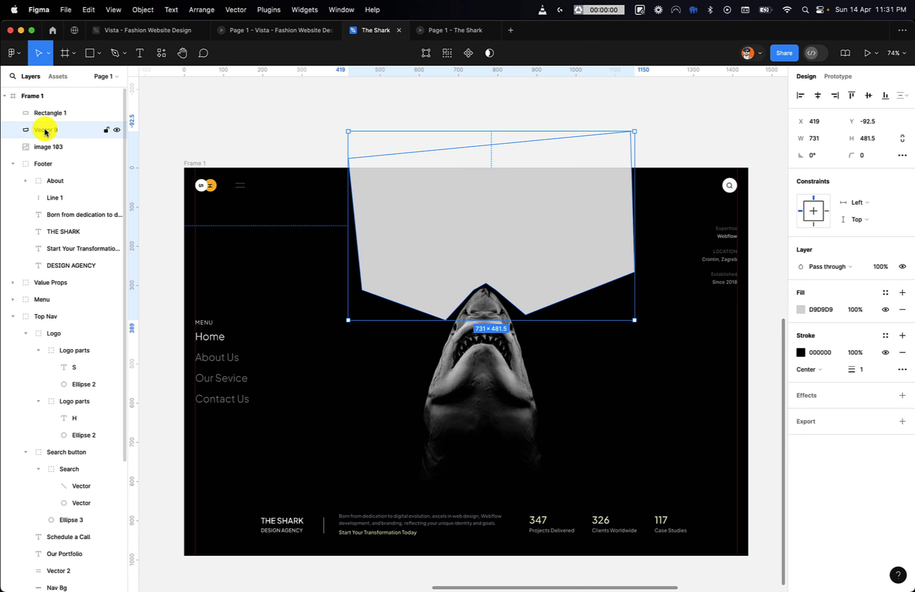
pyautogui.moveTo(41, 147); pyautogui.dragTo(45, 127)
pyautogui.click(47, 147)
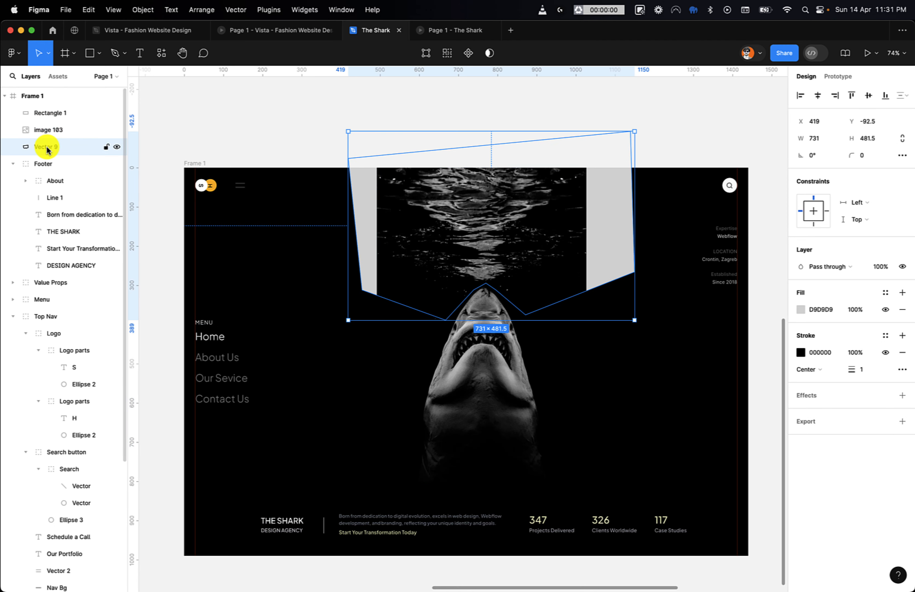
pyautogui.keyDown('shift'); pyautogui.click(52, 134); pyautogui.keyUp('shift')
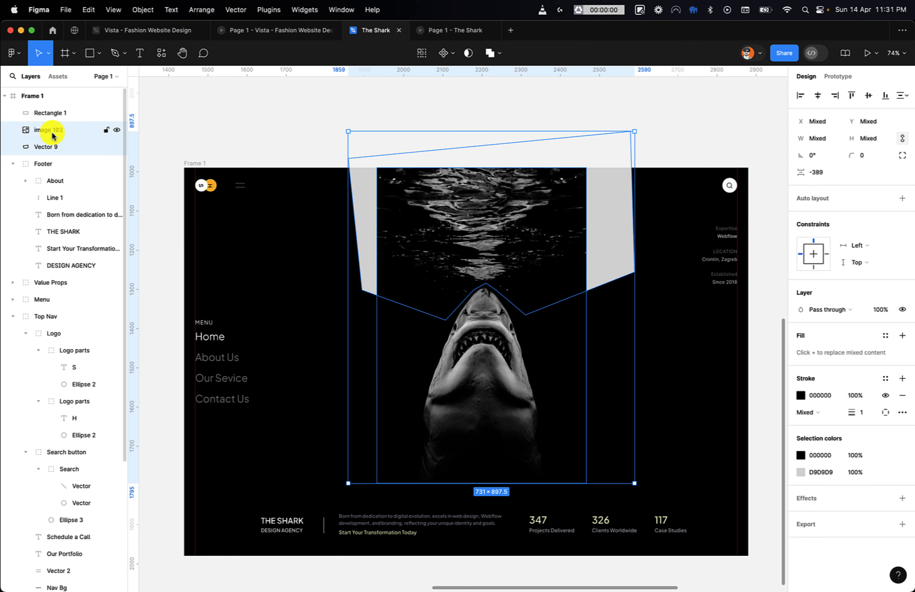
pyautogui.click(70, 139)
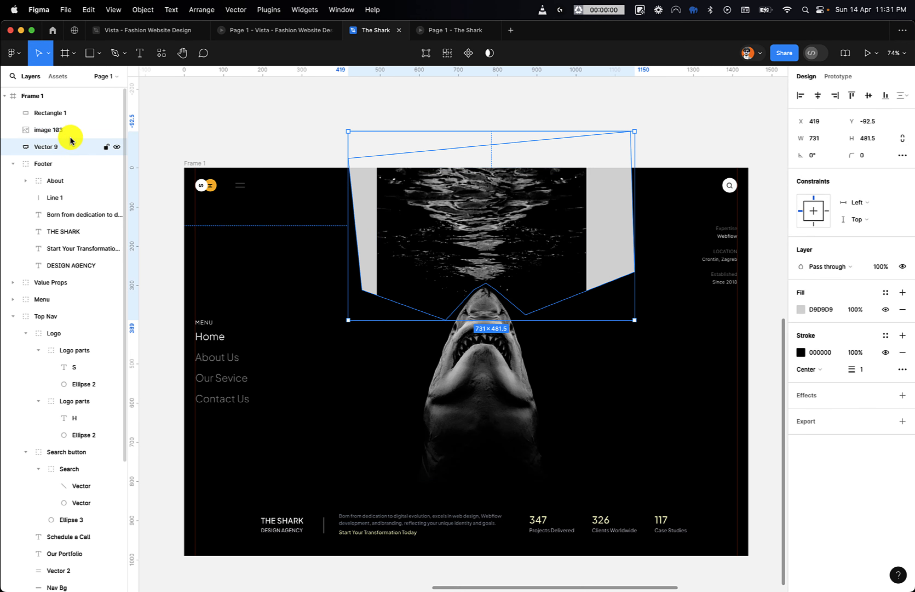
# - Duplicate the shark image and move the original beneath the grey Pen shape, keeping the copy above it
pyautogui.click(56, 130)
pyautogui.press('super+d')
pyautogui.moveTo(51, 144); pyautogui.dragTo(48, 176)
# - Mask the duplicated shark image with the grey Pen shape
pyautogui.click(42, 146)
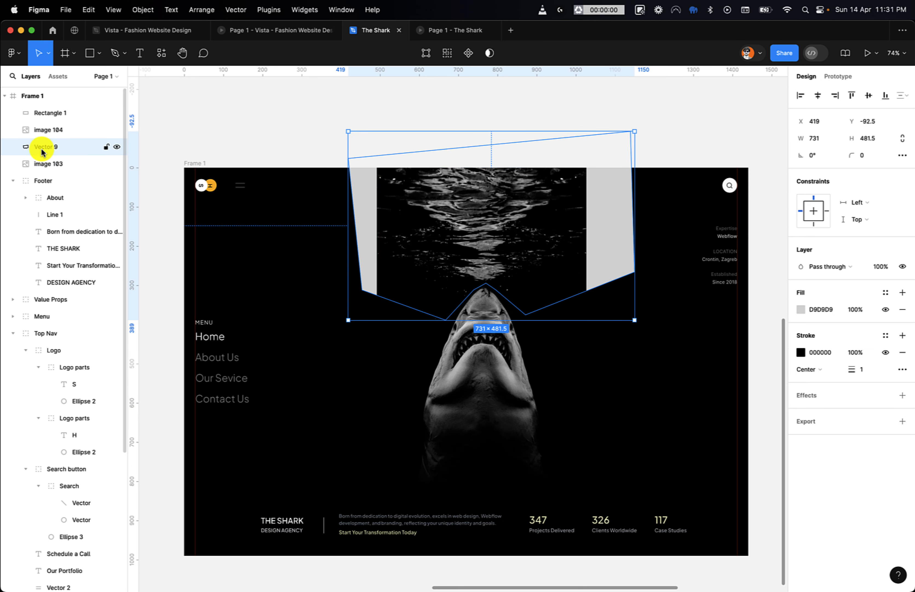
pyautogui.keyDown('shift'); pyautogui.click(46, 131); pyautogui.keyUp('shift')
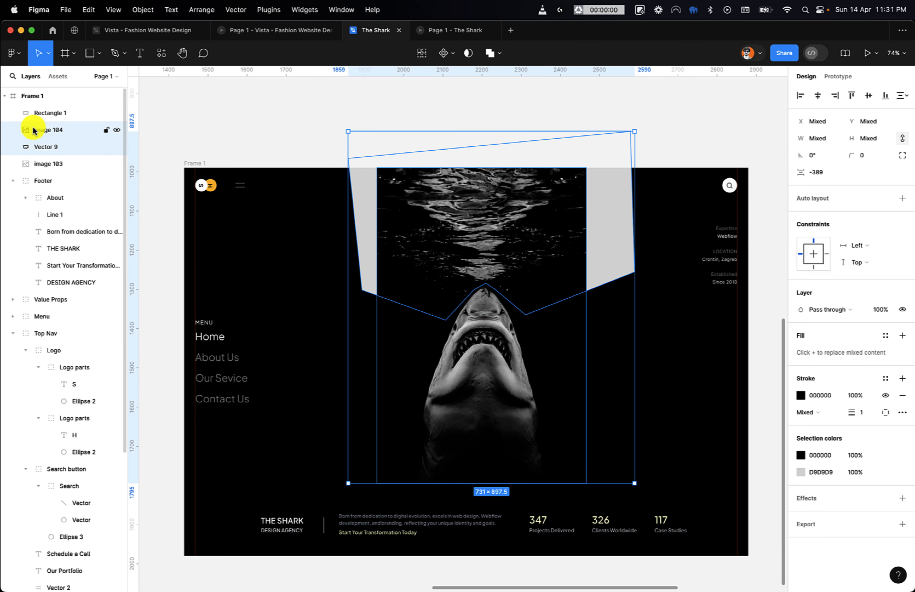
pyautogui.click(34, 131)
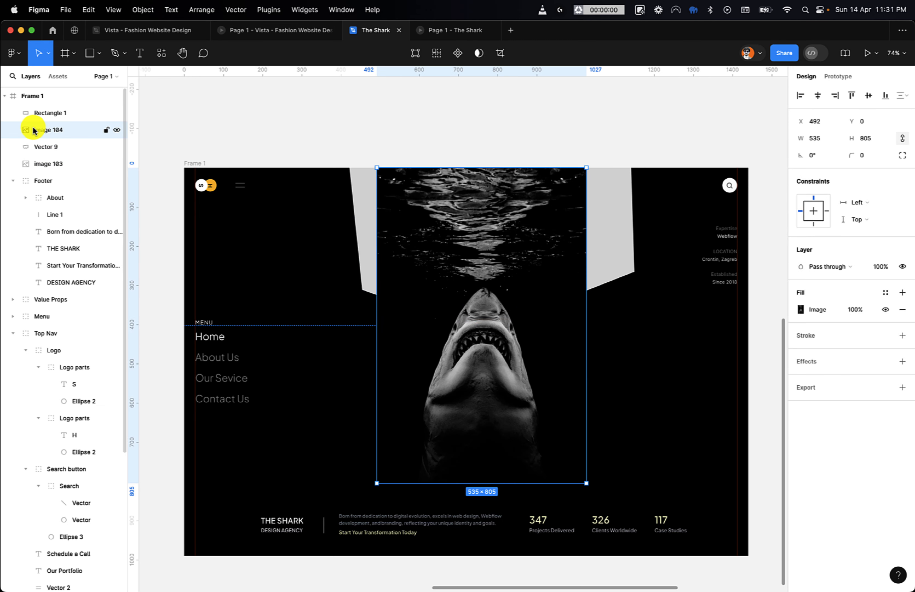
pyautogui.click(38, 145)
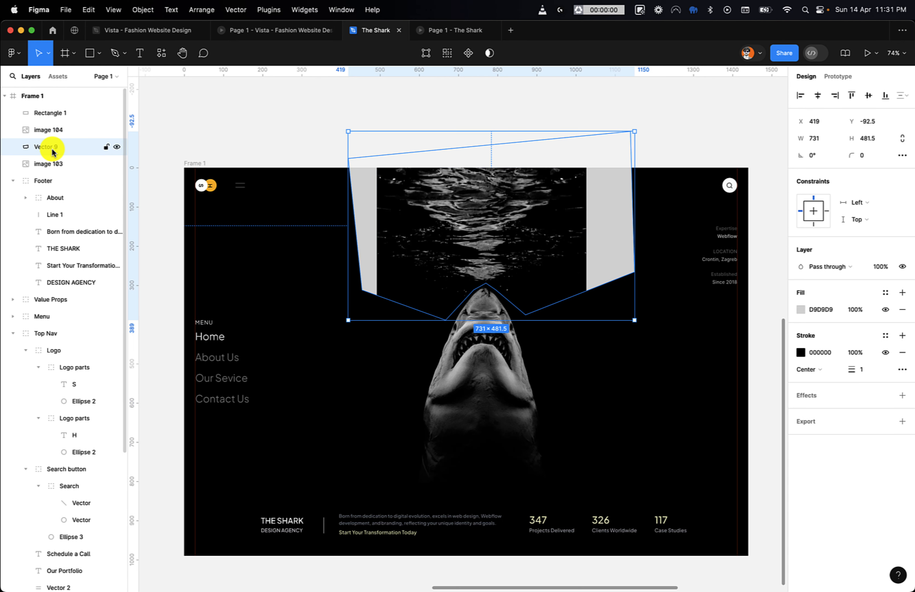
pyautogui.keyDown('shift'); pyautogui.click(54, 129); pyautogui.keyUp('shift')
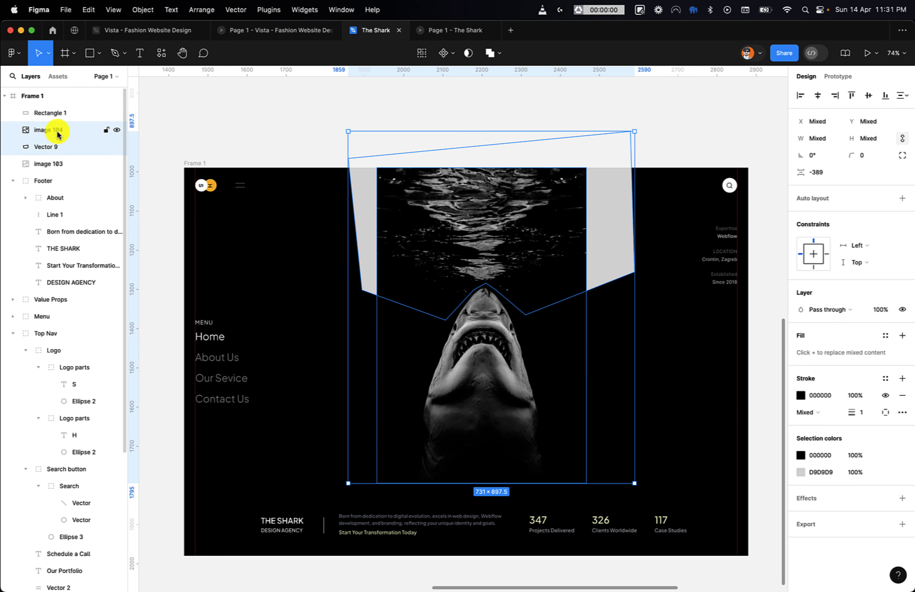
pyautogui.click(467, 53)
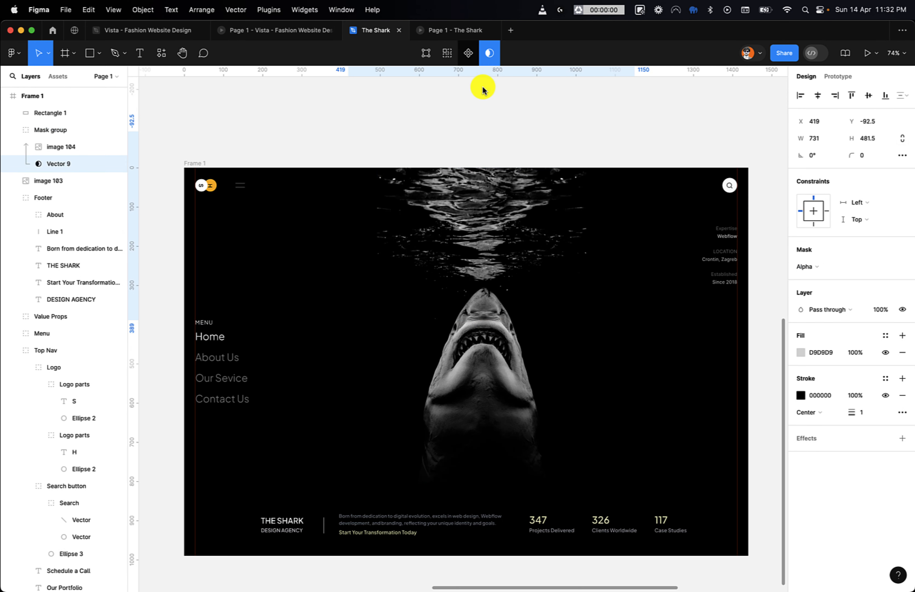
pyautogui.click(497, 118)
# - Move the masked water group out above Frame 1 to inspect its cutout, and undo the move
pyautogui.scroll(-3, 497, 119)
pyautogui.scroll(3, 498, 119)
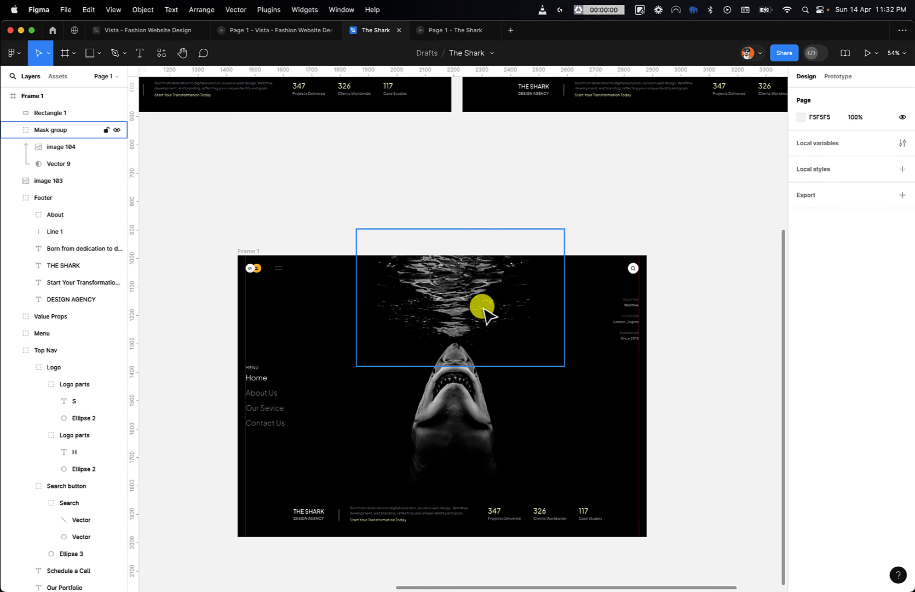
pyautogui.moveTo(484, 311); pyautogui.dragTo(477, 185)
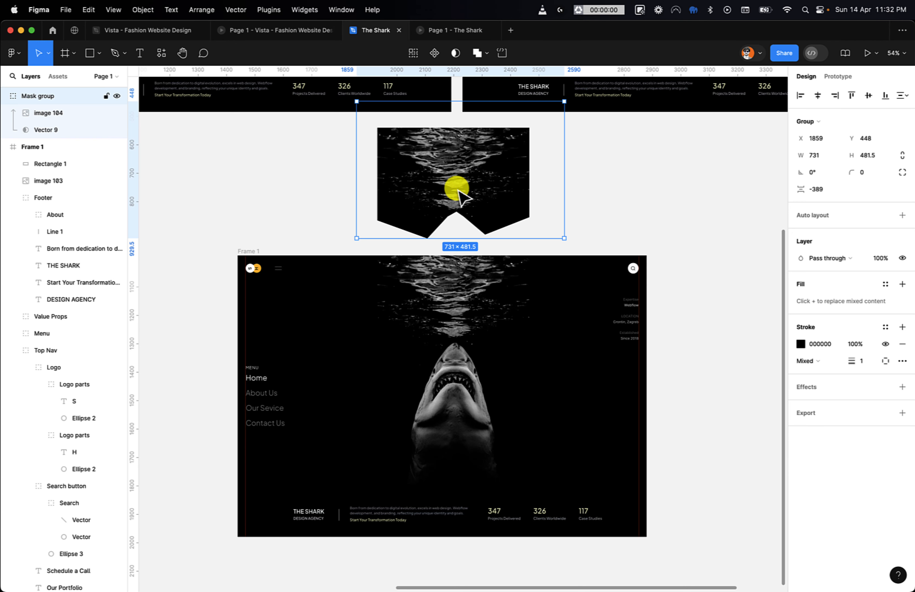
pyautogui.scroll(2, 458, 191)
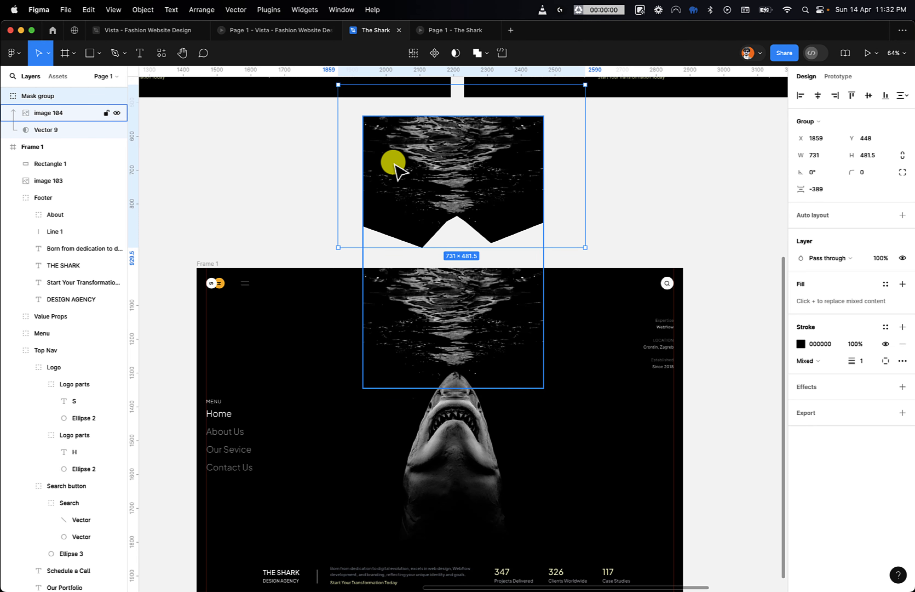
pyautogui.press('super+z')
pyautogui.scroll(-1, 395, 166)
pyautogui.scroll(-2, 395, 165)
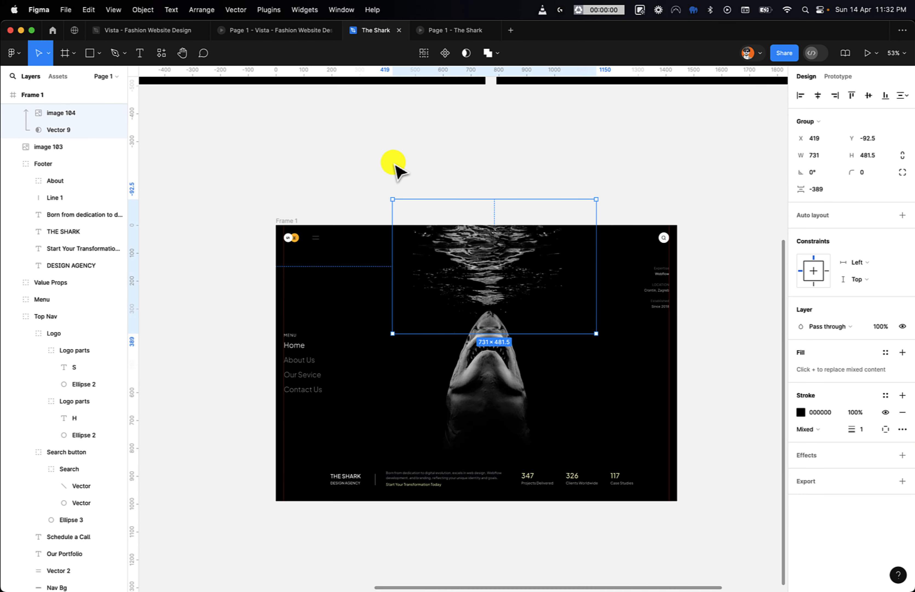
pyautogui.scroll(-2, 395, 165)
pyautogui.scroll(3, 395, 165)
pyautogui.scroll(-2, 395, 166)
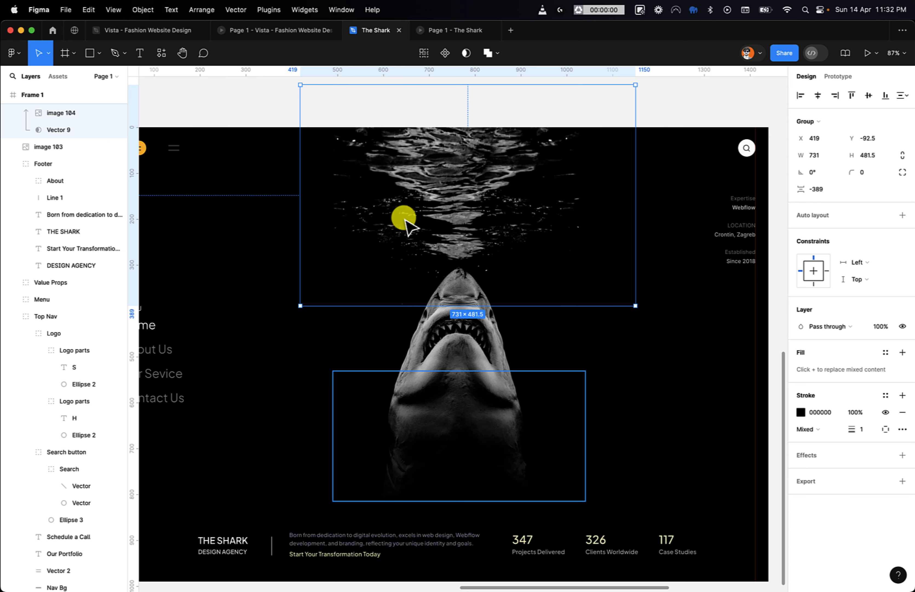
# - Draw a closed Pen outline around the shark's body, from a base at about Y 799 up around the snout
pyautogui.click(419, 293)
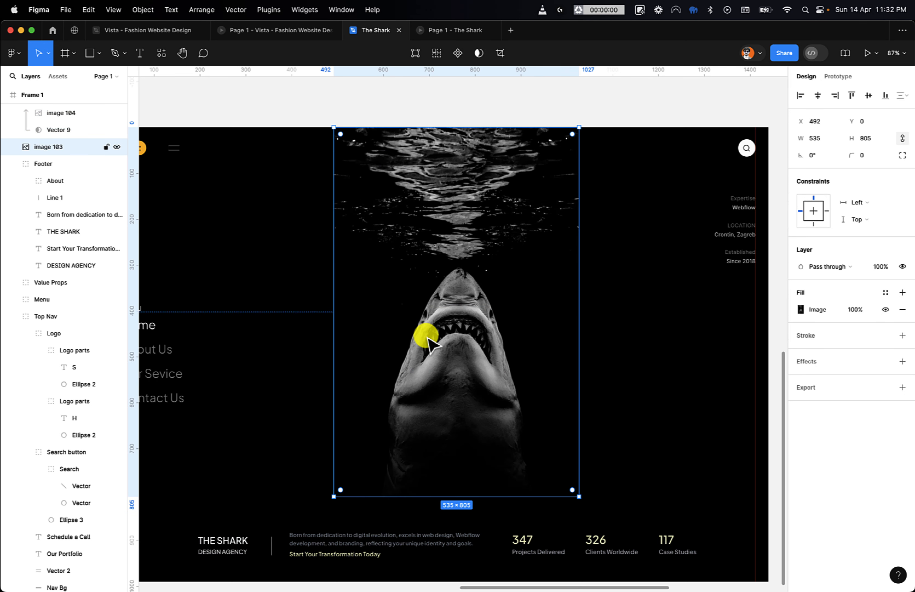
pyautogui.press('p')
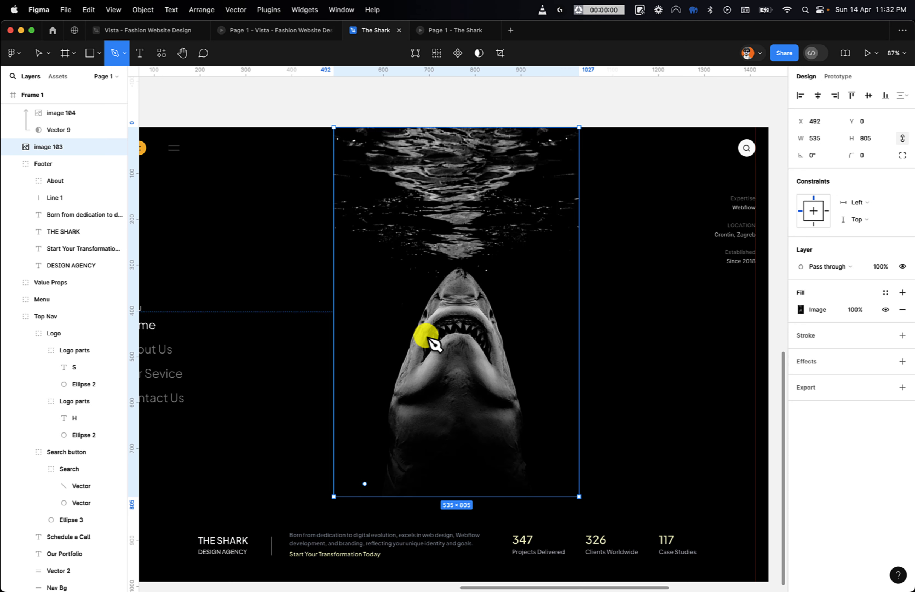
pyautogui.moveTo(335, 493); pyautogui.dragTo(365, 419)
pyautogui.click(390, 335)
pyautogui.click(451, 268)
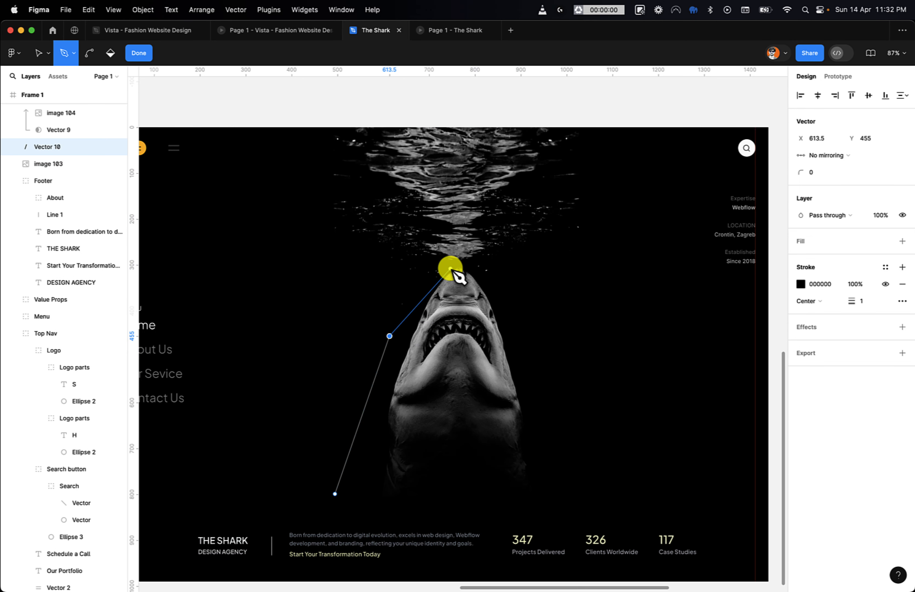
pyautogui.click(460, 263)
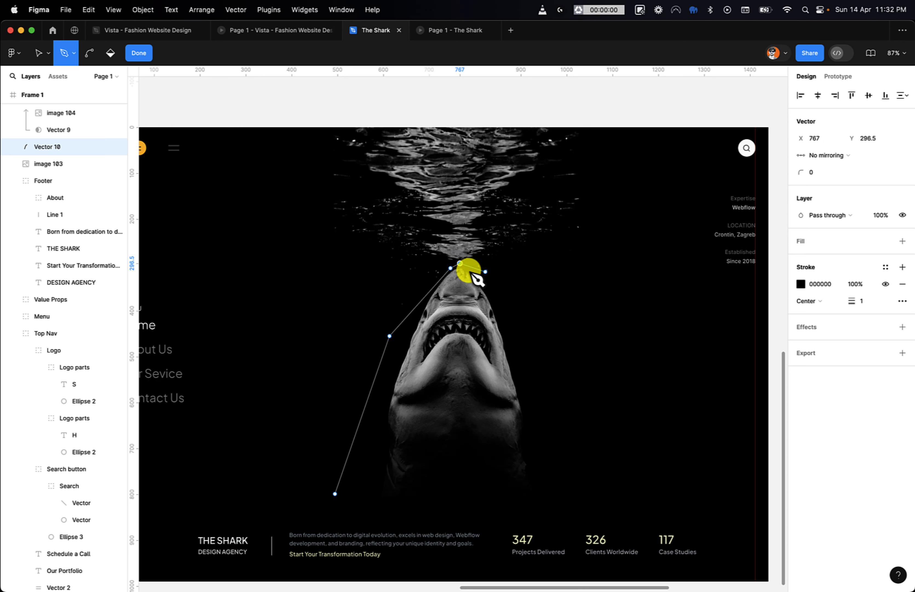
pyautogui.click(488, 285)
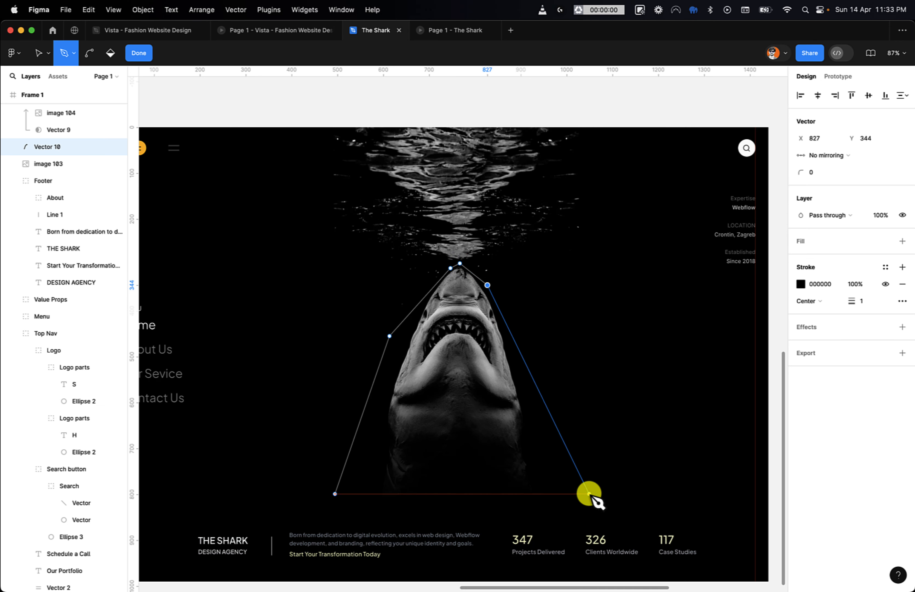
pyautogui.click(588, 493)
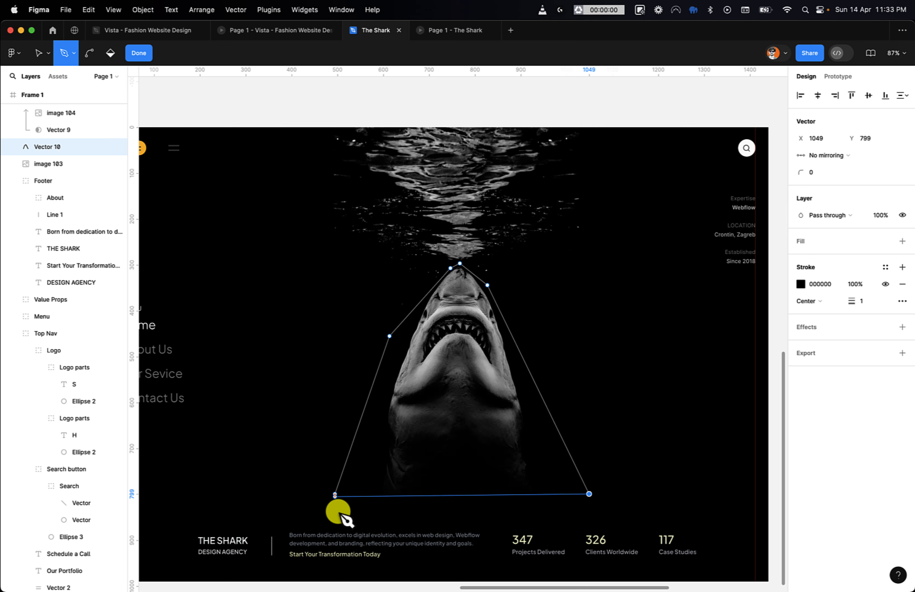
pyautogui.click(335, 494)
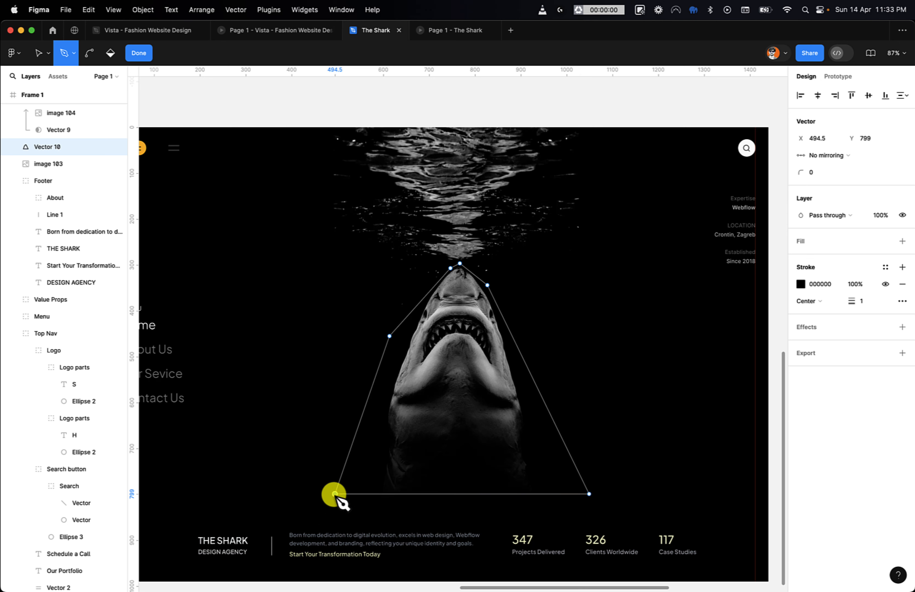
pyautogui.press('Escape')
# - Lower the two base points of the shark outline by 40 px to Y 839
pyautogui.doubleClick(335, 494)
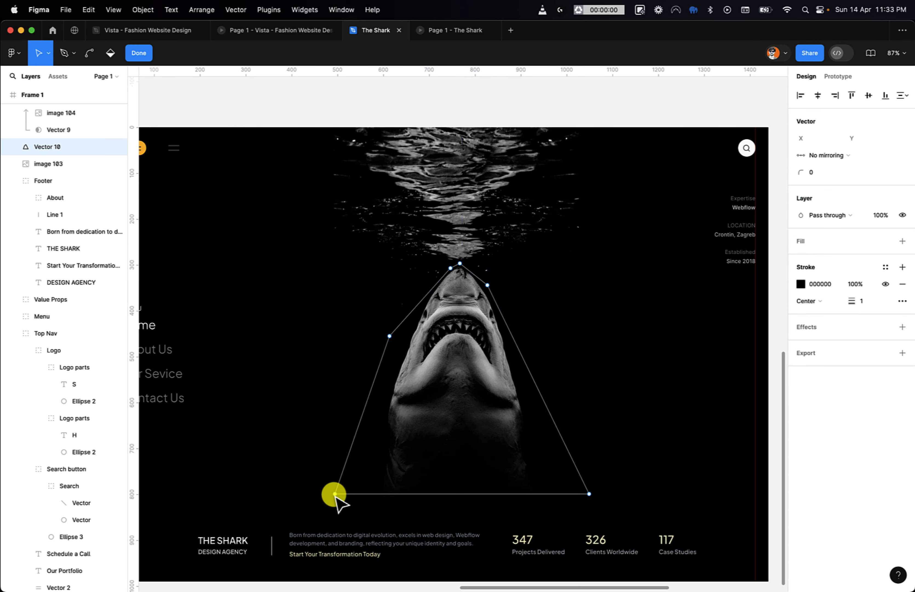
pyautogui.moveTo(293, 484); pyautogui.dragTo(694, 508)
pyautogui.hotkey('shift', 'Down')
pyautogui.hotkey('shift', 'Down')
pyautogui.hotkey('shift', 'Down')
pyautogui.hotkey('shift', 'Down')
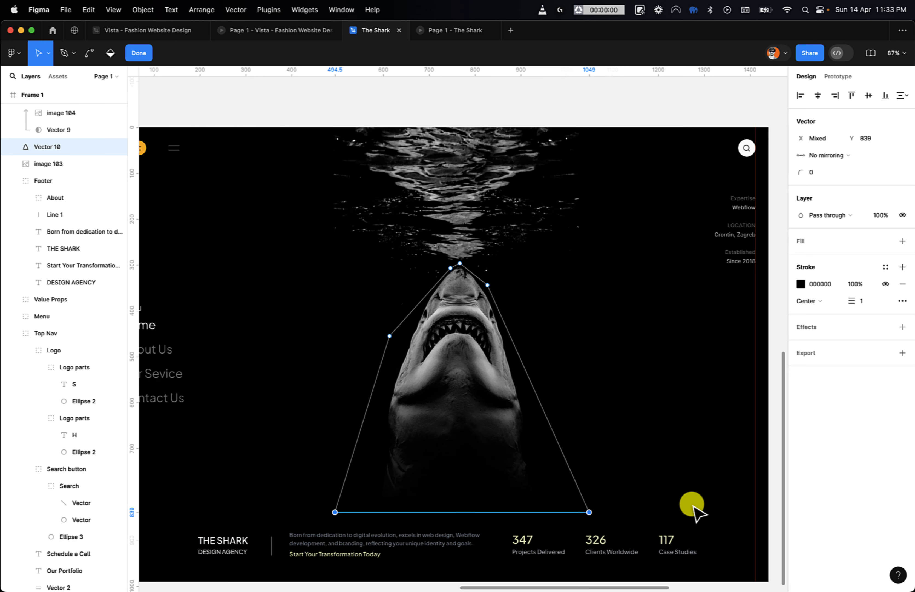
# - Finish editing the shark outline, give it a D9D9D9 fill, and remove its stroke
pyautogui.press('Escape')
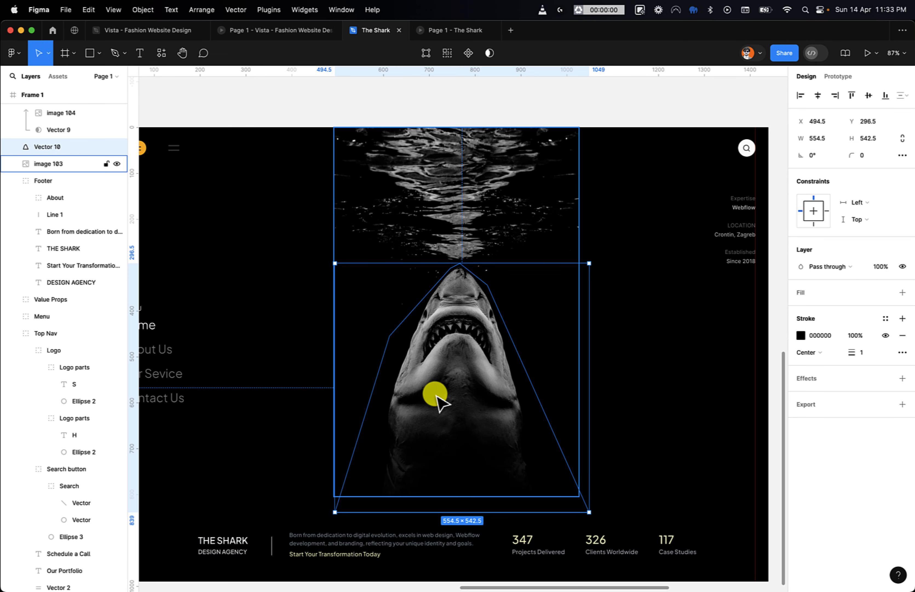
pyautogui.click(389, 467)
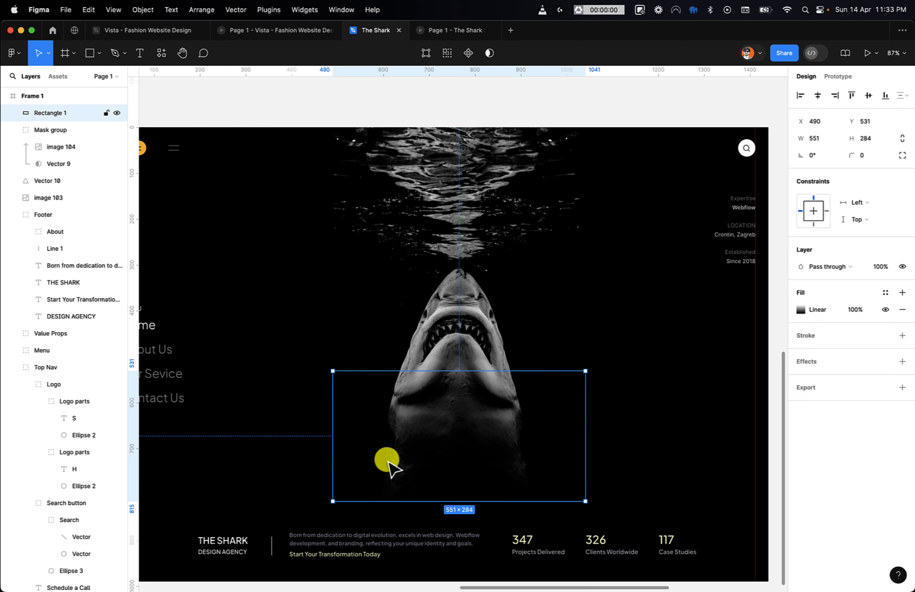
pyautogui.click(440, 316)
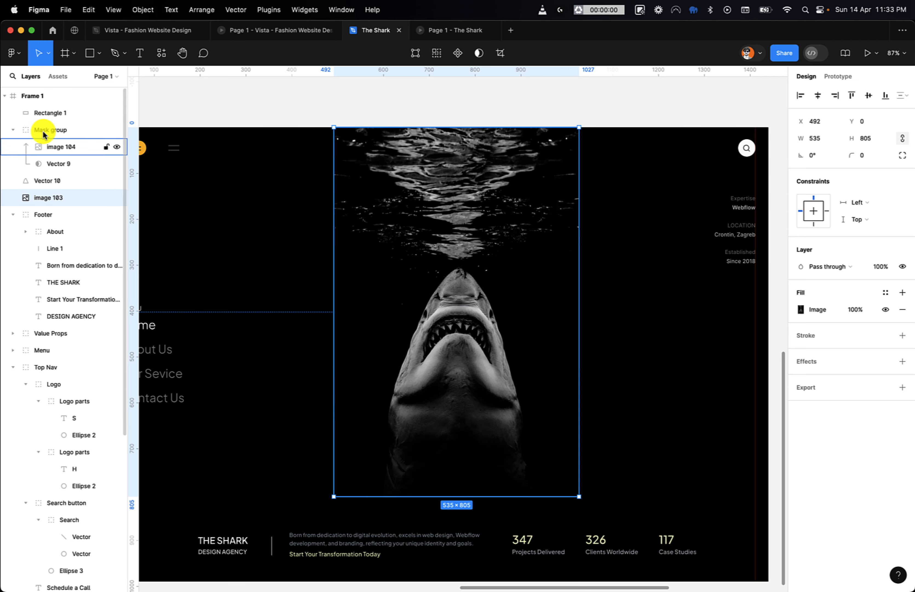
pyautogui.click(43, 180)
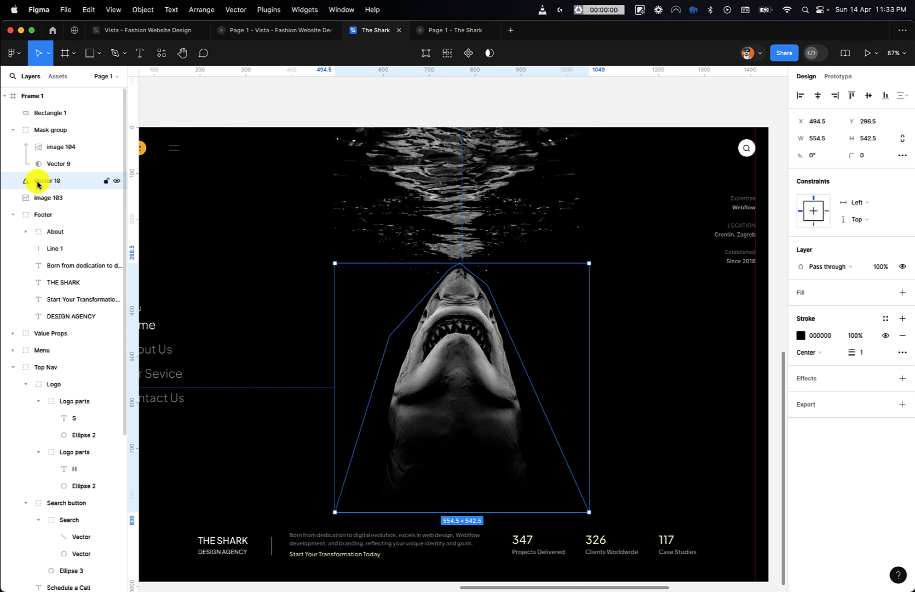
pyautogui.click(840, 292)
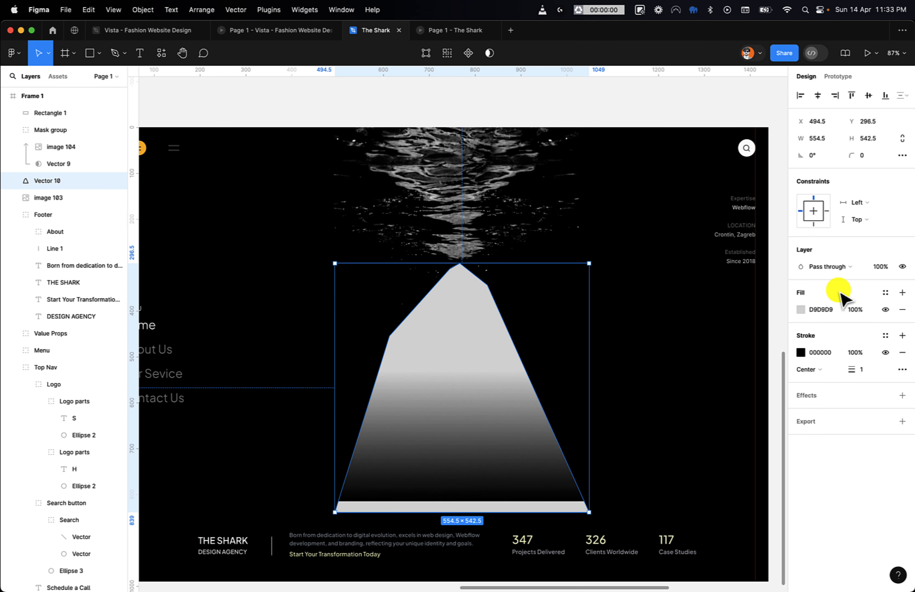
pyautogui.click(903, 352)
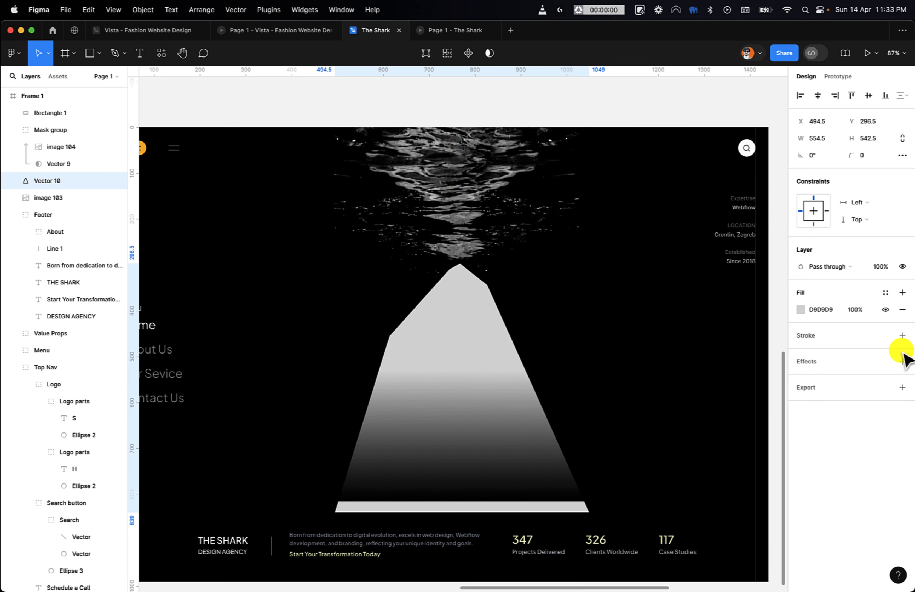
# - Place image 103 above the Vector 10 outline in the layer order and mask the image with that shape
pyautogui.click(40, 200)
pyautogui.moveTo(39, 200); pyautogui.dragTo(38, 181)
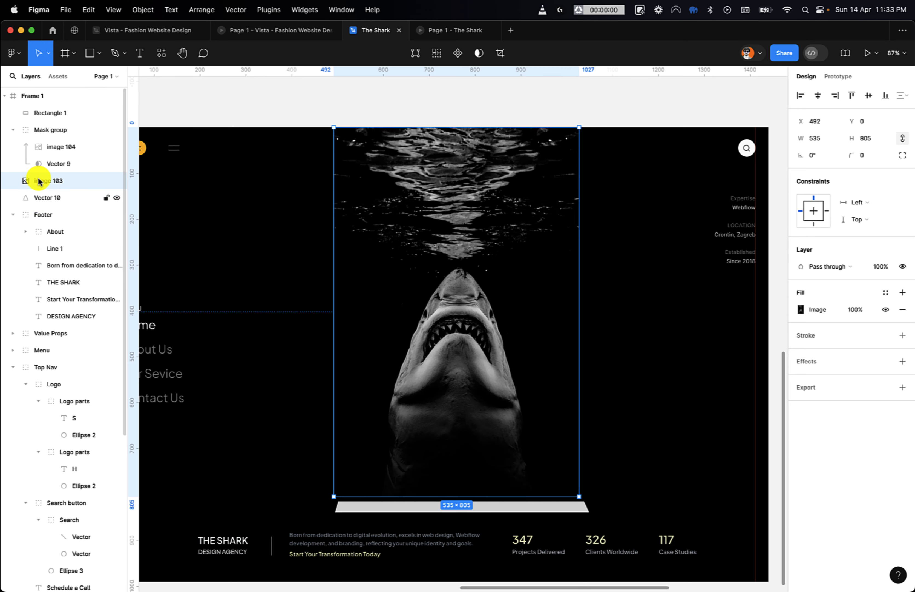
pyautogui.keyDown('shift'); pyautogui.click(39, 199); pyautogui.keyUp('shift')
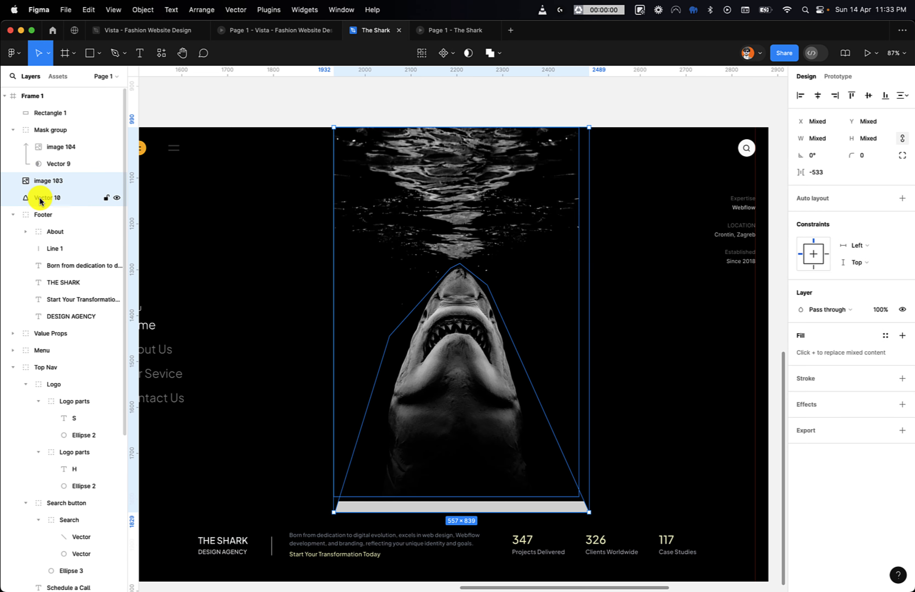
pyautogui.click(469, 54)
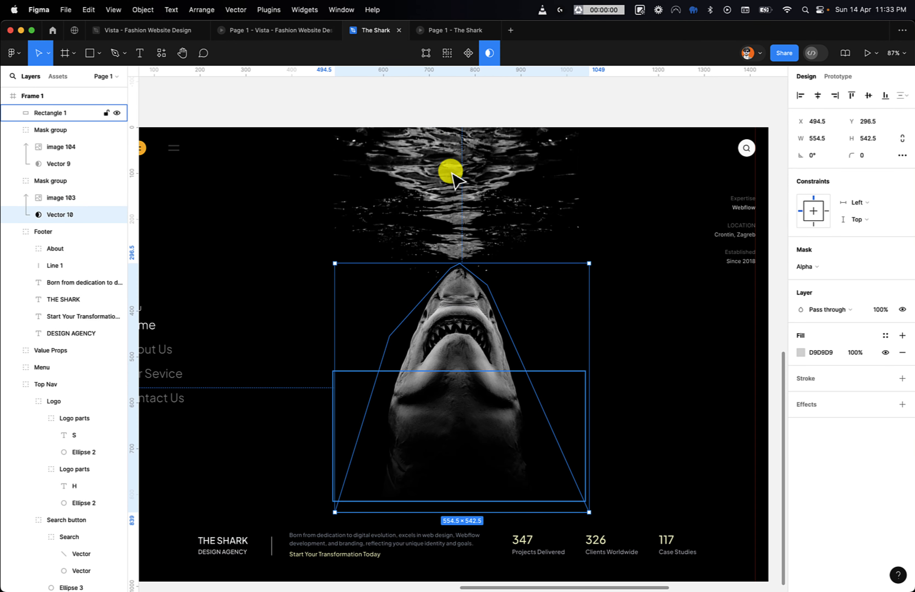
# - Duplicate both the water and shark mask groups onto the empty canvas to the right of Frame 1
pyautogui.scroll(-5, 423, 371)
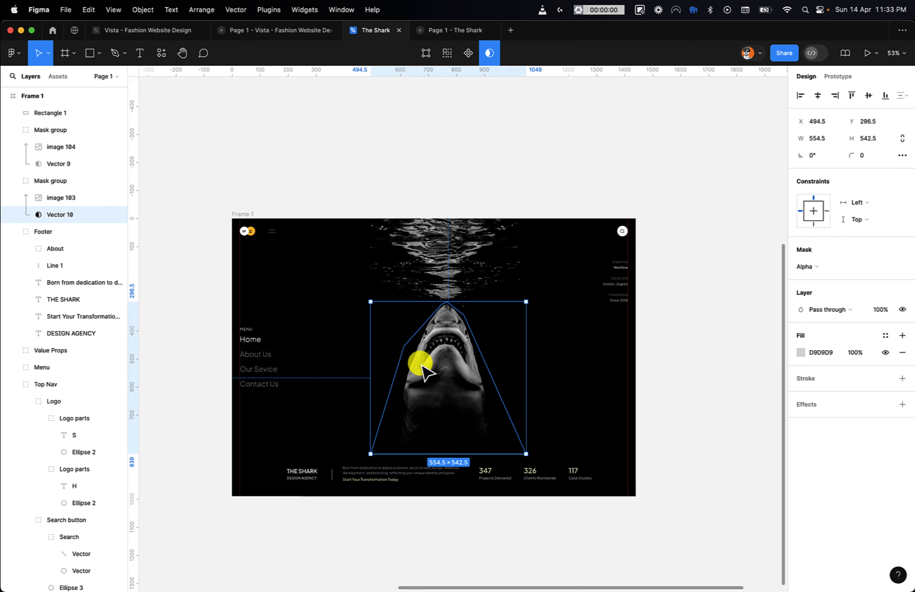
pyautogui.scroll(3, 423, 371)
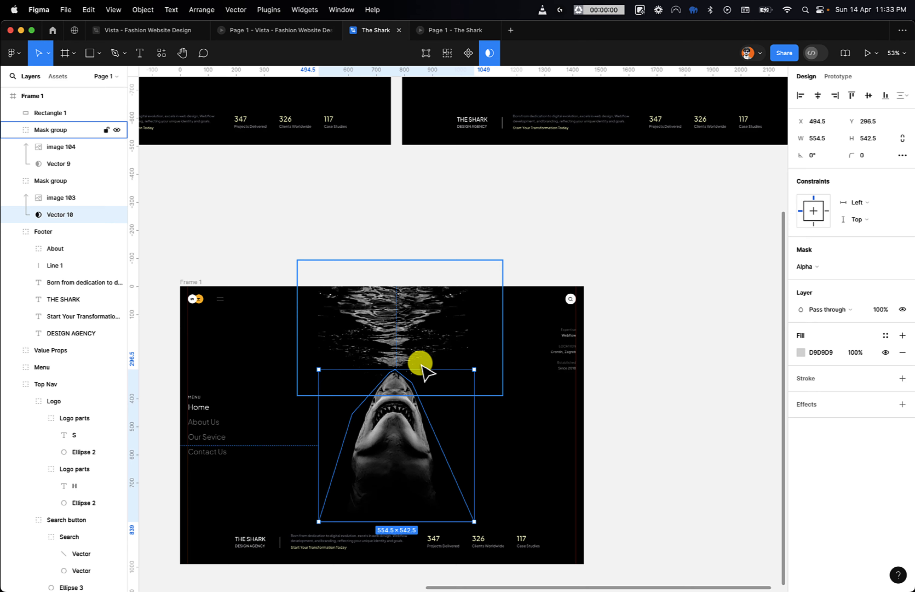
pyautogui.click(60, 180)
pyautogui.keyDown('shift'); pyautogui.click(50, 130); pyautogui.keyUp('shift')
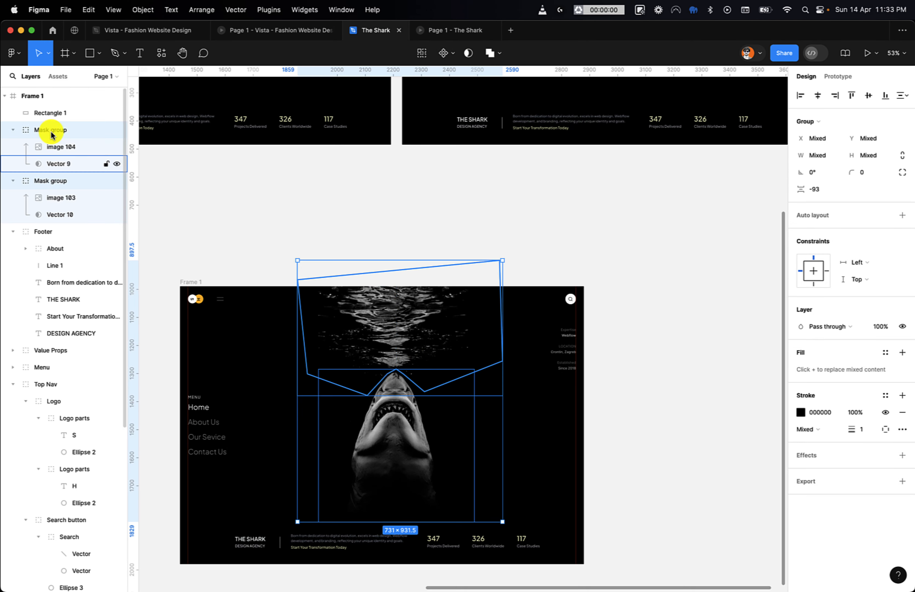
pyautogui.hscroll(5, 198, 212)
pyautogui.moveTo(388, 266); pyautogui.dragTo(664, 239)
pyautogui.hscroll(3, 677, 262)
pyautogui.scroll(-2, 677, 262)
pyautogui.click(700, 296)
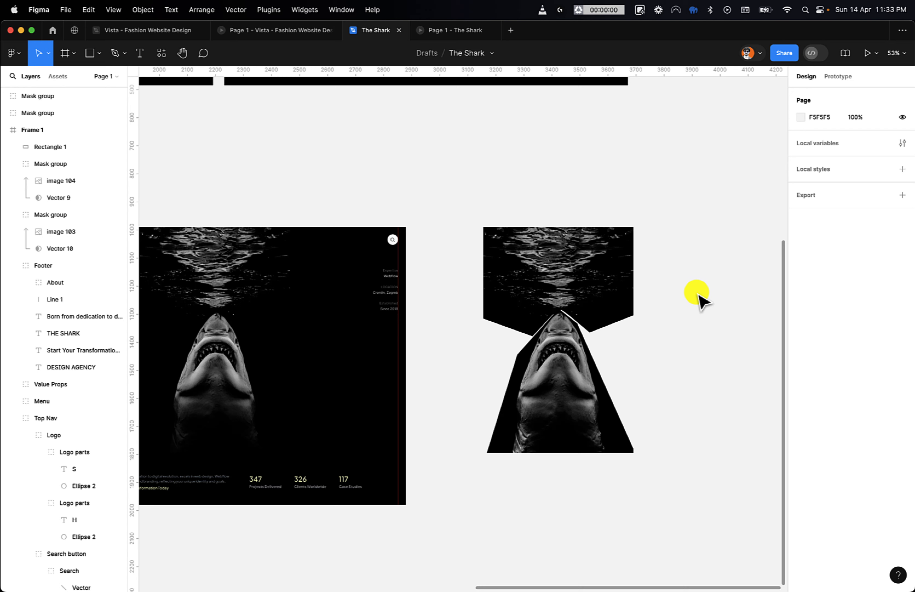
# - Separate the two duplicated cutouts, lowering the shark to Y 1458 and raising the water to Y 563
pyautogui.click(590, 372)
pyautogui.moveTo(551, 368); pyautogui.dragTo(548, 415)
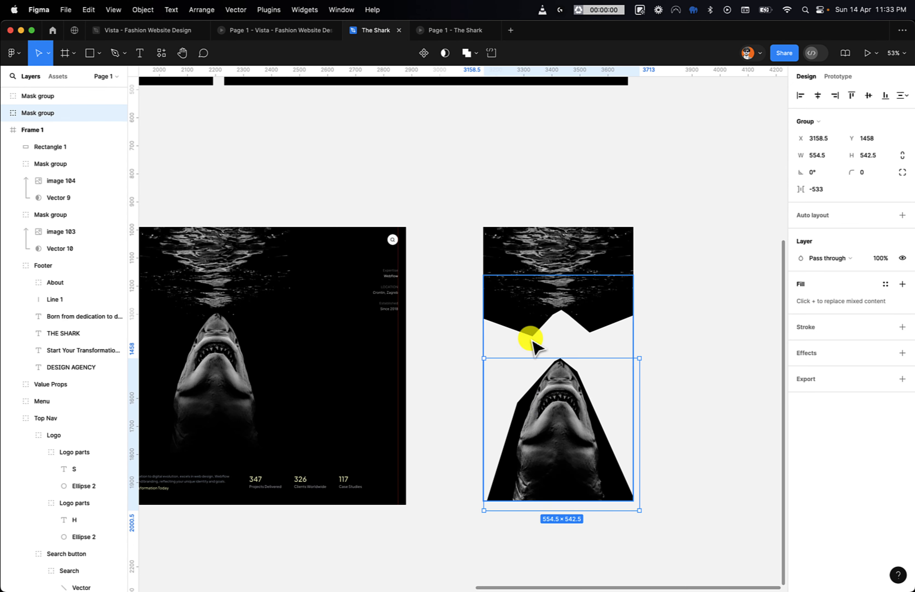
pyautogui.click(522, 290)
pyautogui.moveTo(522, 290); pyautogui.dragTo(522, 195)
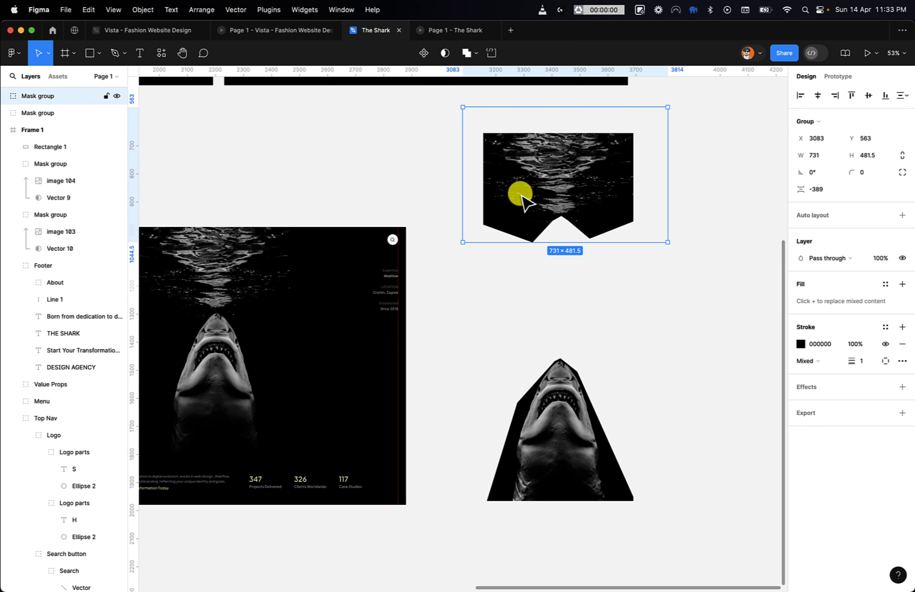
pyautogui.click(558, 361)
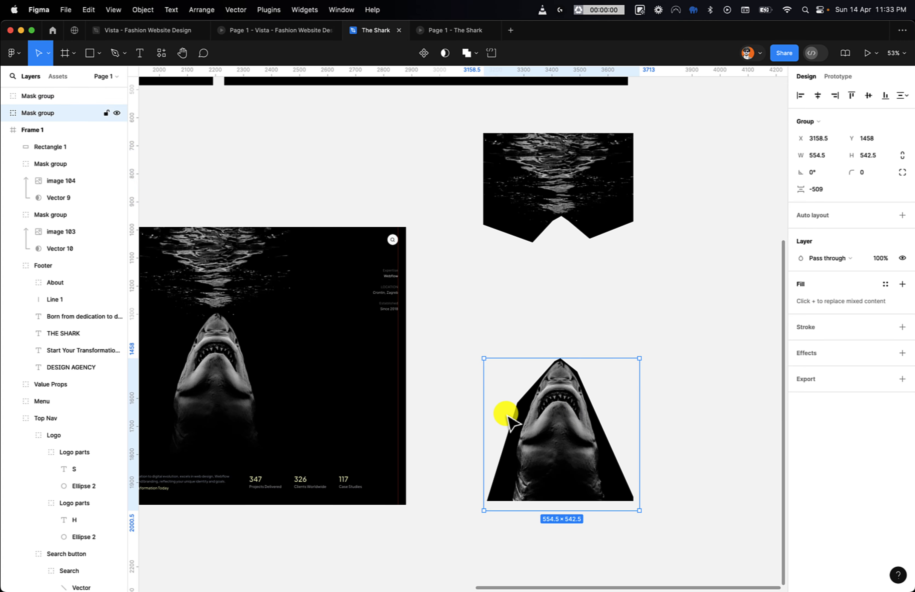
# - Put the gradient Rectangle 1 inside the shark's mask group, above image 103 in Frame 1
pyautogui.hscroll(-10, 510, 419)
pyautogui.scroll(5, 511, 421)
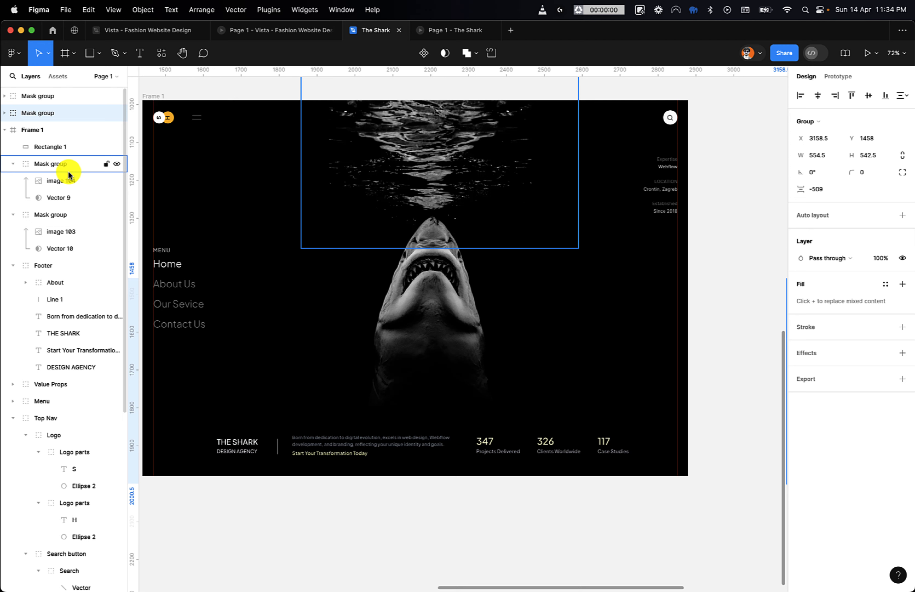
pyautogui.click(432, 326)
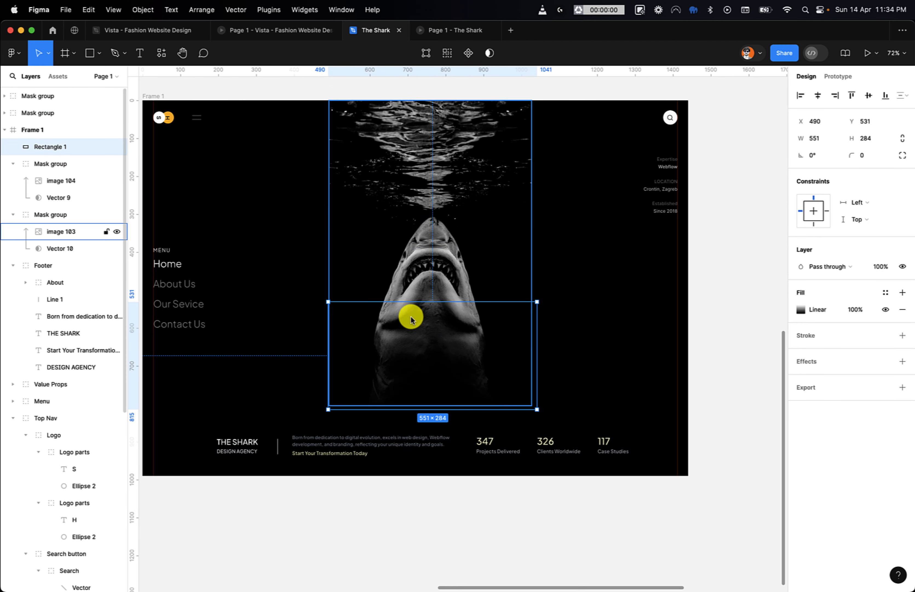
pyautogui.moveTo(37, 150); pyautogui.dragTo(57, 230)
pyautogui.click(506, 517)
pyautogui.click(392, 327)
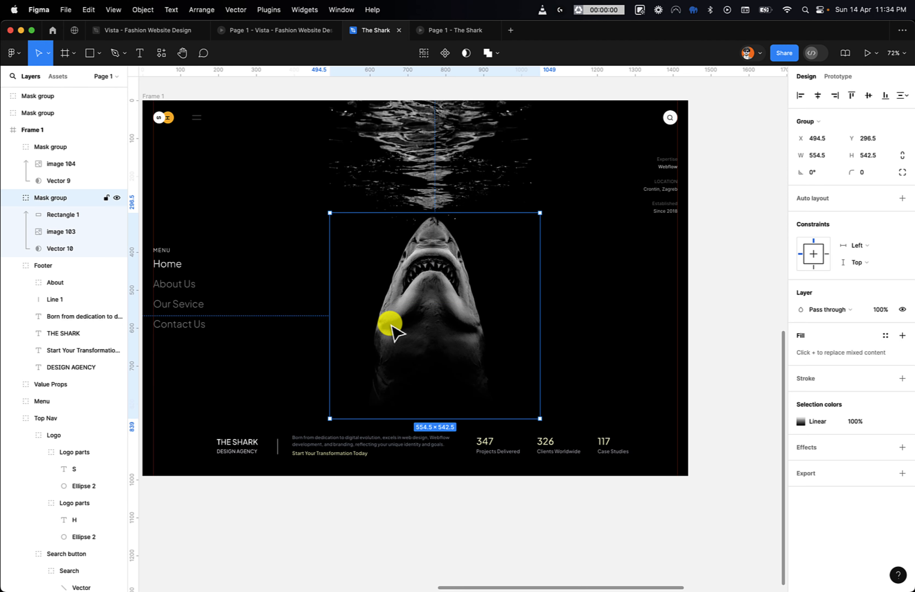
pyautogui.moveTo(418, 321)
pyautogui.mouseDown()
pyautogui.moveTo(351, 321)
pyautogui.moveTo(423, 313)
pyautogui.mouseUp()
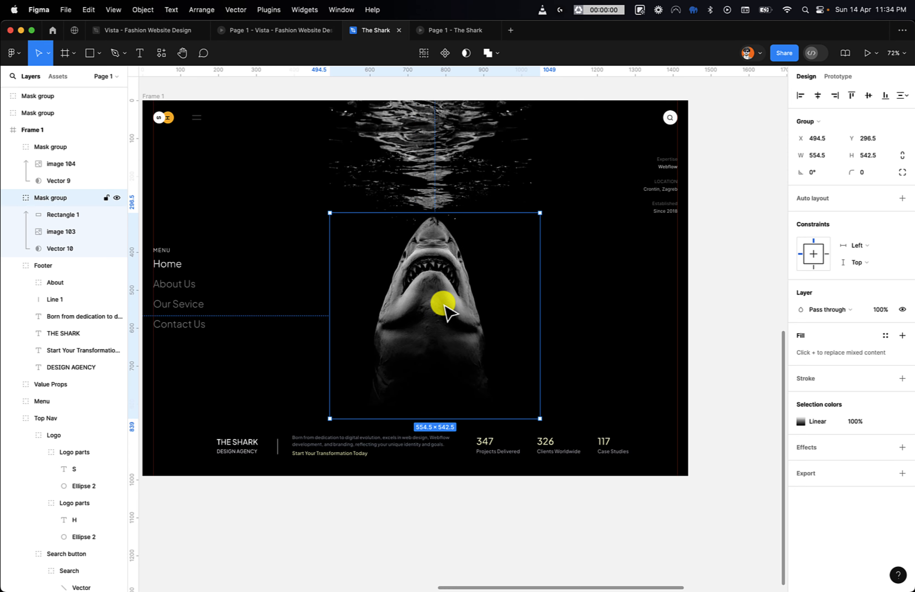
pyautogui.scroll(2, 444, 304)
pyautogui.hscroll(-1, 444, 304)
pyautogui.hscroll(1, 445, 305)
pyautogui.scroll(-1, 445, 304)
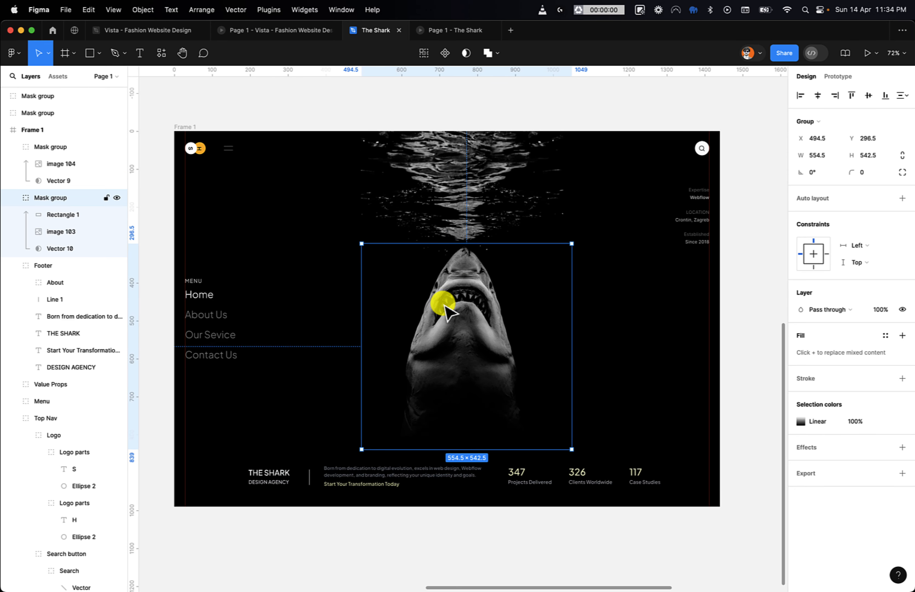
pyautogui.click(608, 310)
pyautogui.hscroll(-1, 609, 314)
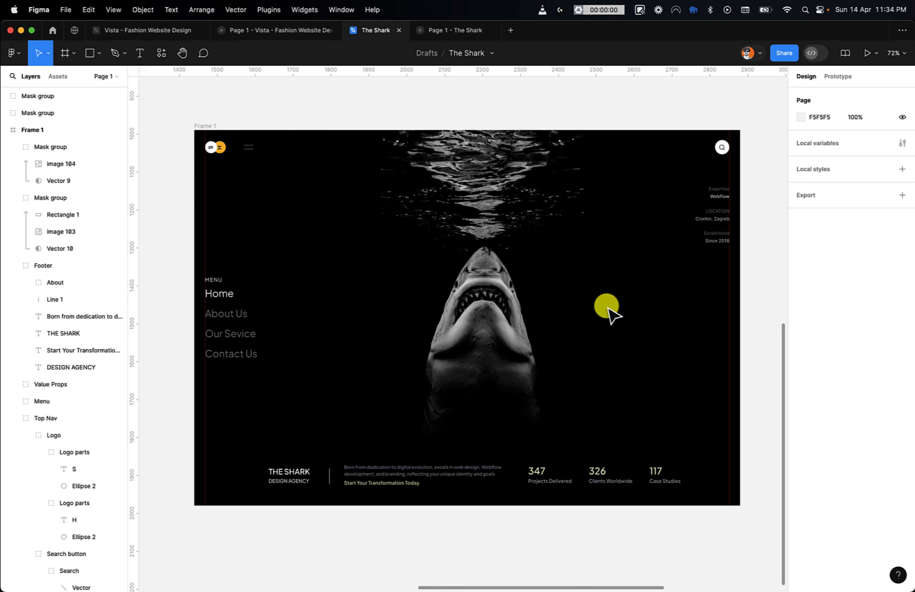
pyautogui.hscroll(-1, 607, 310)
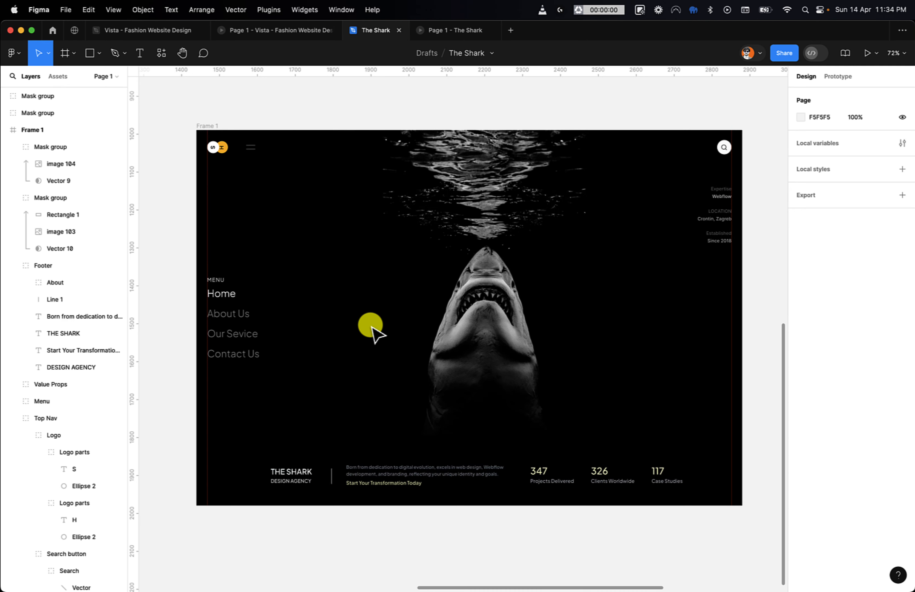
# - Add the text SH between the menu and the shark, and place a copy reading RK at X 1132, Y 481
pyautogui.press('t')
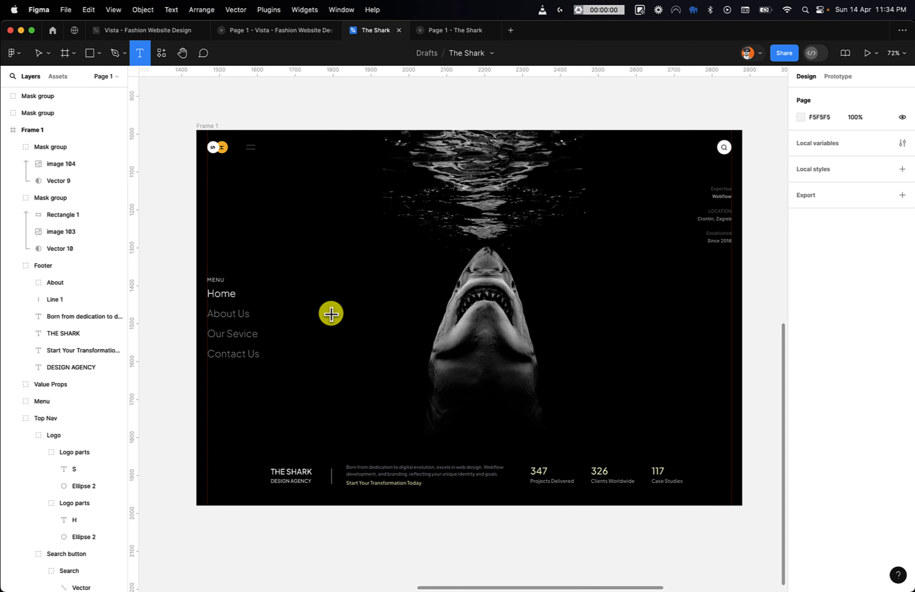
pyautogui.click(329, 312)
pyautogui.press('Escape')
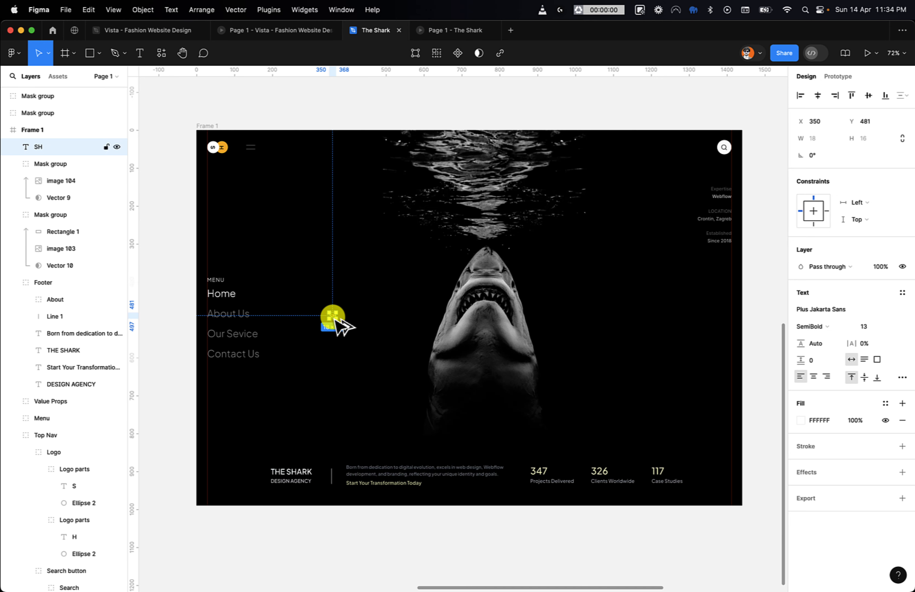
pyautogui.moveTo(334, 317); pyautogui.dragTo(629, 323)
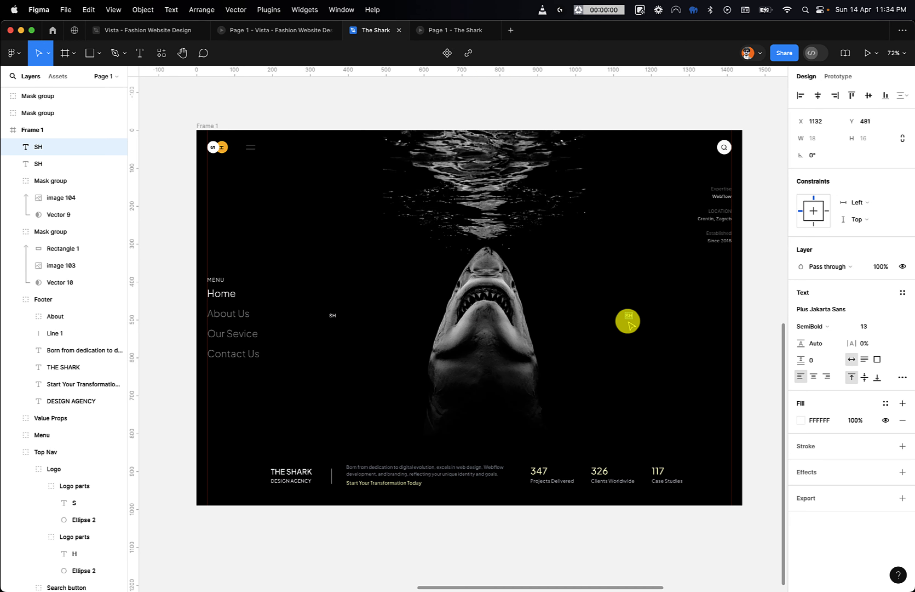
pyautogui.press('Escape')
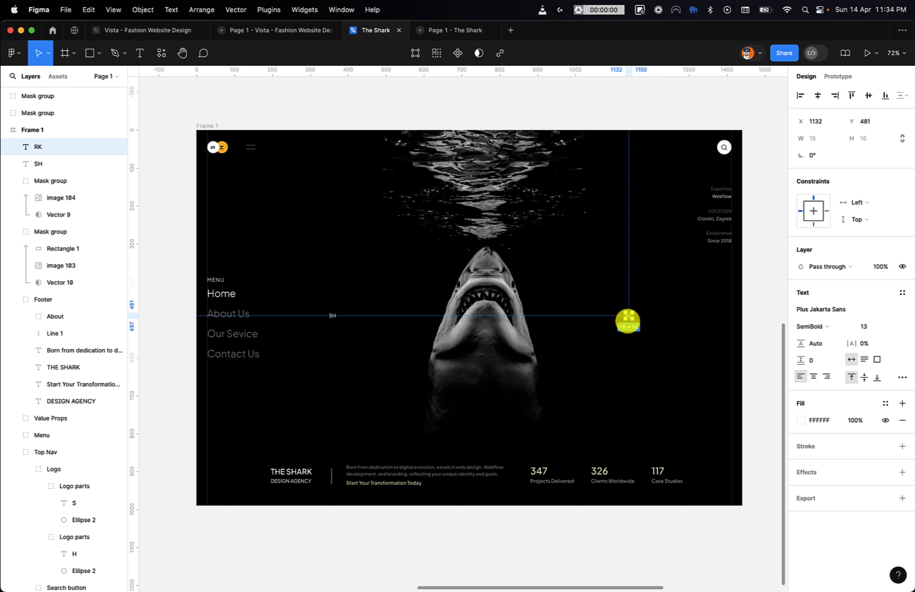
# - Change the RK text's font to Aquire Bold
pyautogui.click(872, 325)
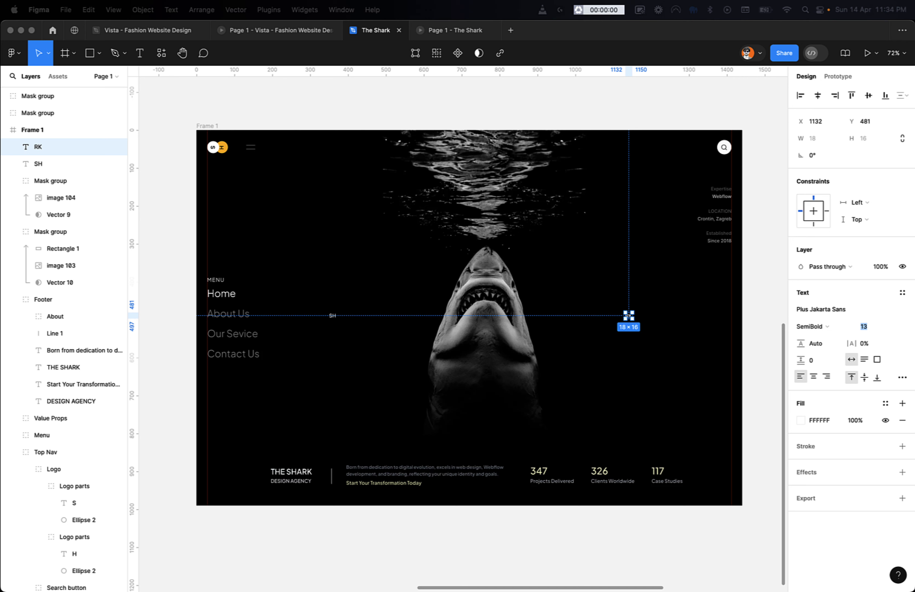
pyautogui.click(802, 311)
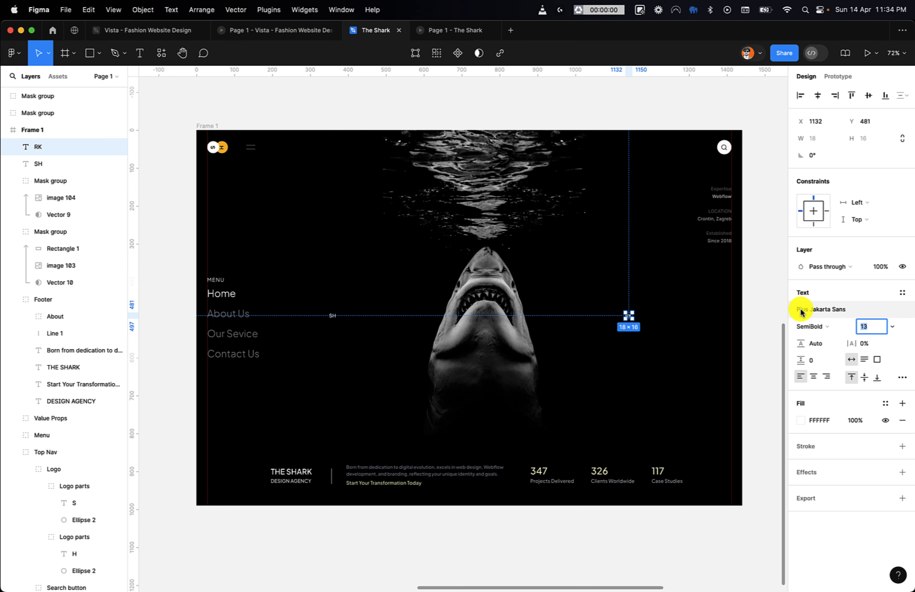
pyautogui.click(802, 312)
pyautogui.write('ACq')
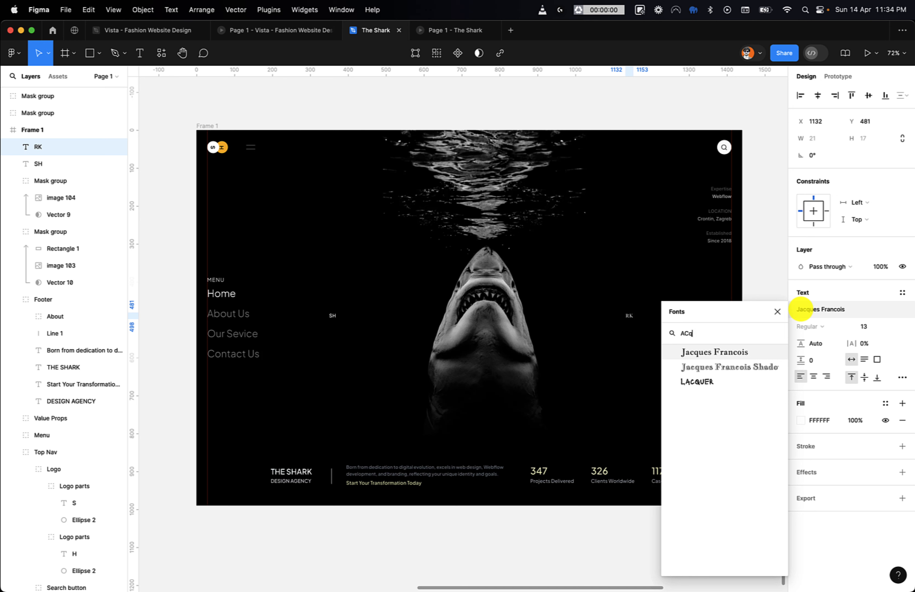
pyautogui.press('BackSpace')
pyautogui.press('BackSpace')
pyautogui.write('qu')
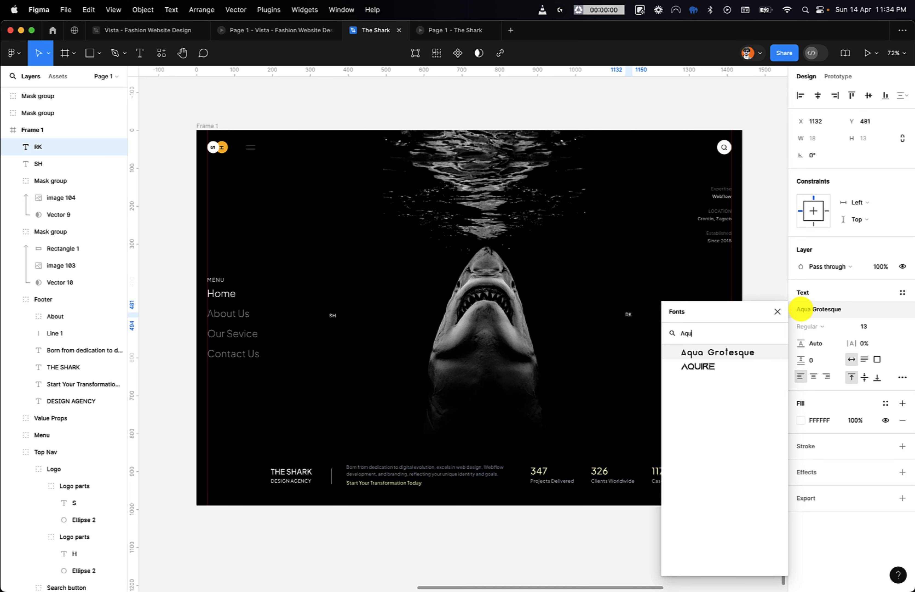
pyautogui.press('Down')
pyautogui.press('Return')
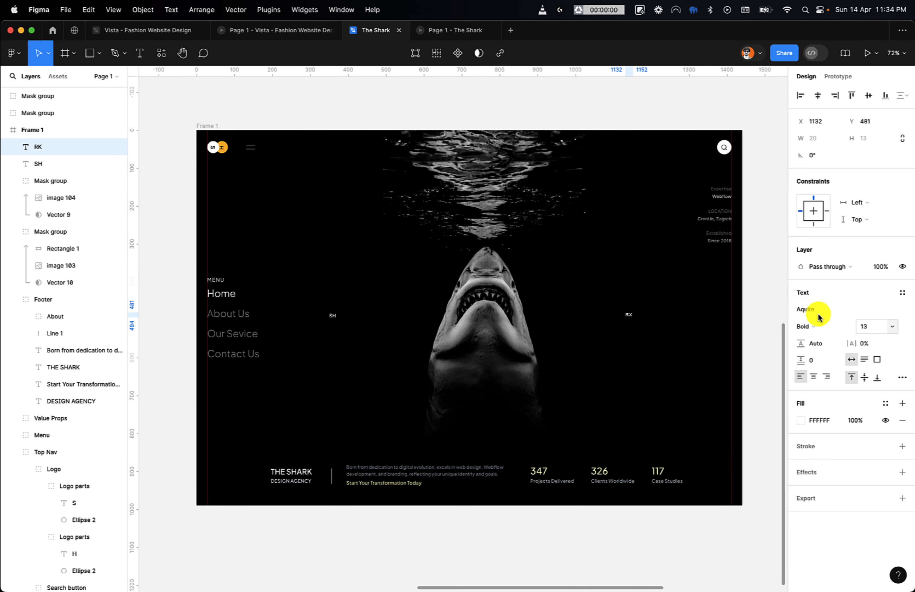
# - Enlarge the RK text to a font size of 283
pyautogui.click(867, 329)
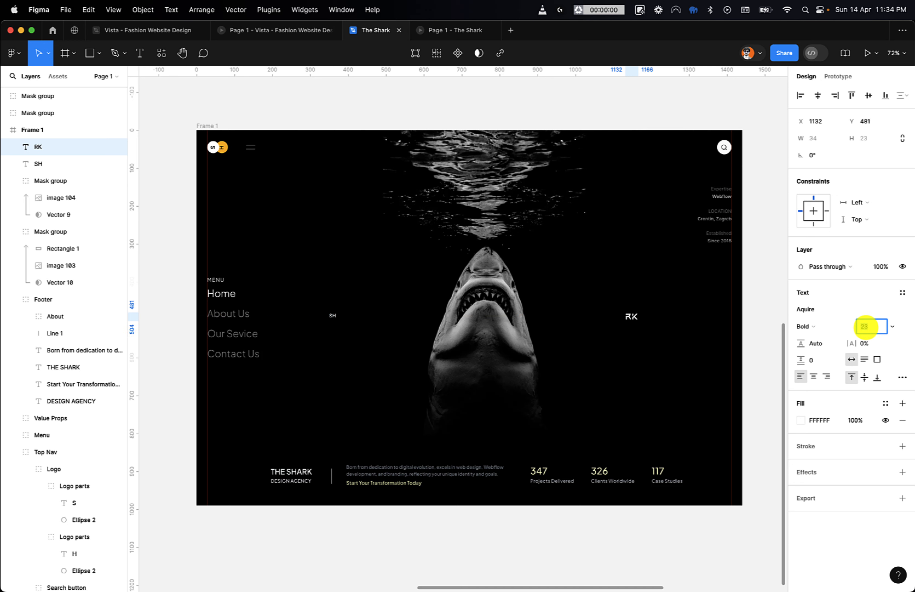
pyautogui.hotkey('shift', 'Up')
pyautogui.hotkey('shift', 'Up')
pyautogui.hotkey('shift', 'Up')
pyautogui.hotkey('shift', 'Up')
pyautogui.hotkey('shift', 'Up')
pyautogui.hotkey('shift', 'Up')
pyautogui.hotkey('shift', 'Up')
pyautogui.hotkey('shift', 'Up')
pyautogui.hotkey('shift', 'Up')
pyautogui.hotkey('shift', 'Up')
pyautogui.hotkey('shift', 'Up')
pyautogui.hotkey('shift', 'Up')
pyautogui.hotkey('shift', 'Up')
pyautogui.hotkey('shift', 'Up')
pyautogui.hotkey('shift', 'Up')
pyautogui.hotkey('shift', 'Up')
pyautogui.hotkey('shift', 'Up')
pyautogui.hotkey('shift', 'Up')
pyautogui.hotkey('shift', 'Up')
pyautogui.hotkey('shift', 'Up')
pyautogui.hotkey('shift', 'Up')
pyautogui.hotkey('shift', 'Up')
pyautogui.hotkey('shift', 'Up')
pyautogui.hotkey('shift', 'Up')
pyautogui.hotkey('shift', 'Up')
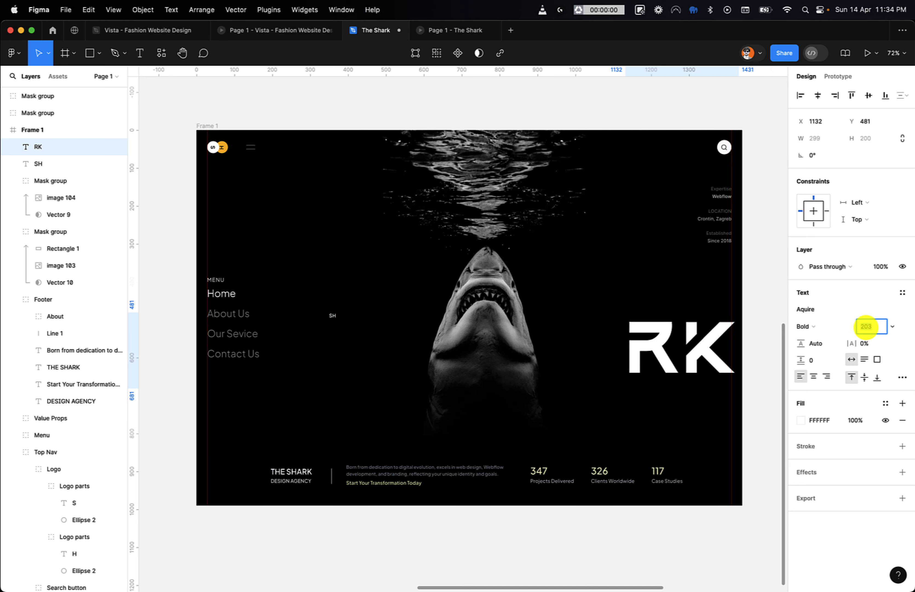
pyautogui.hotkey('shift', 'Up')
pyautogui.hotkey('shift', 'Up')
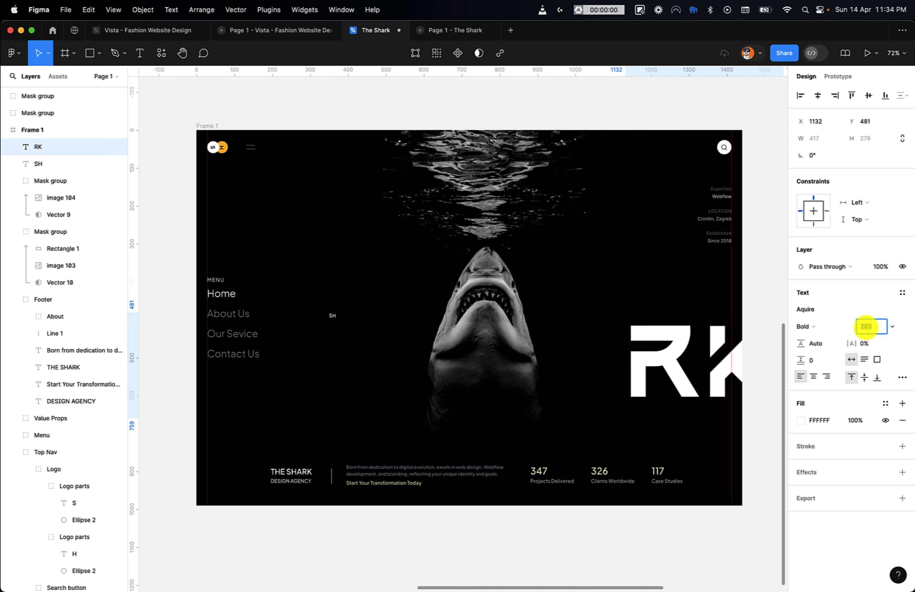
# - Set the RK text's font size to 282 and move it next to the shark at X 872, Y 431
pyautogui.press('Down')
pyautogui.press('Escape')
pyautogui.hotkey('shift', 'Left')
pyautogui.hotkey('shift', 'Left')
pyautogui.hotkey('shift', 'Left')
pyautogui.hotkey('shift', 'Left')
pyautogui.hotkey('shift', 'Left')
pyautogui.hotkey('shift', 'Left')
pyautogui.hotkey('shift', 'Left')
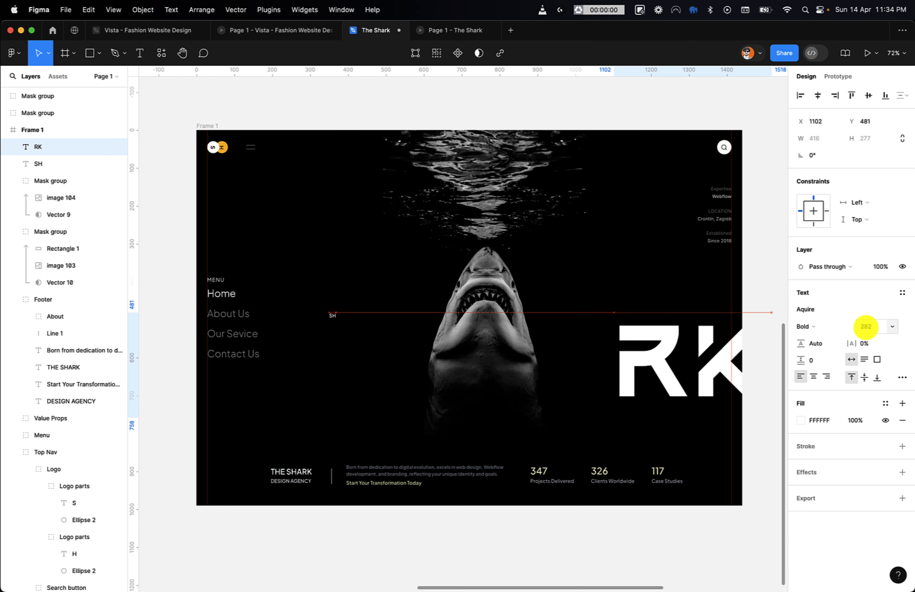
pyautogui.hotkey('shift', 'Left')
pyautogui.hotkey('shift', 'Left')
pyautogui.hotkey('shift', 'Left')
pyautogui.hotkey('shift', 'Left')
pyautogui.hotkey('shift', 'Left')
pyautogui.hotkey('shift', 'Left')
pyautogui.hotkey('shift', 'Left')
pyautogui.hotkey('shift', 'Left')
pyautogui.hotkey('shift', 'Left')
pyautogui.hotkey('shift', 'Left')
pyautogui.hotkey('shift', 'Left')
pyautogui.hotkey('shift', 'Left')
pyautogui.hotkey('shift', 'Left')
pyautogui.hotkey('shift', 'Left')
pyautogui.hotkey('shift', 'Left')
pyautogui.hotkey('shift', 'Left')
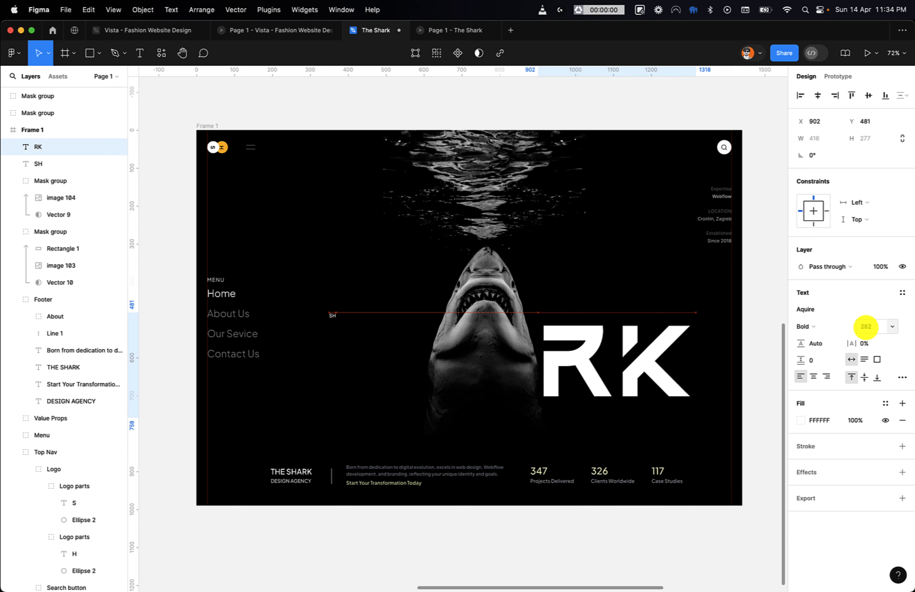
pyautogui.hotkey('shift', 'Up')
pyautogui.hotkey('shift', 'Up')
pyautogui.hotkey('shift', 'Left')
pyautogui.hotkey('shift', 'Left')
pyautogui.hotkey('shift', 'Up')
pyautogui.hotkey('shift', 'Up')
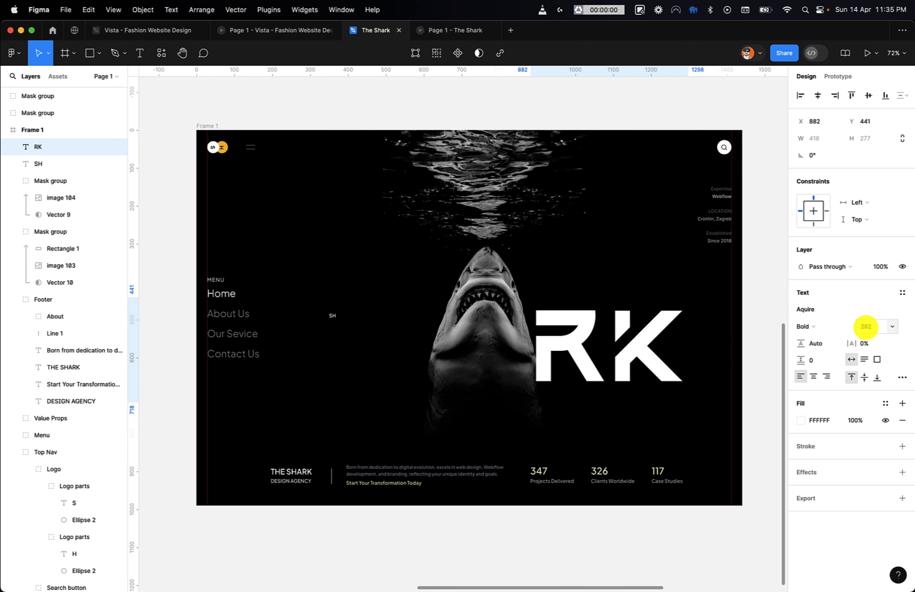
pyautogui.hotkey('shift', 'Left')
pyautogui.hotkey('shift', 'Up')
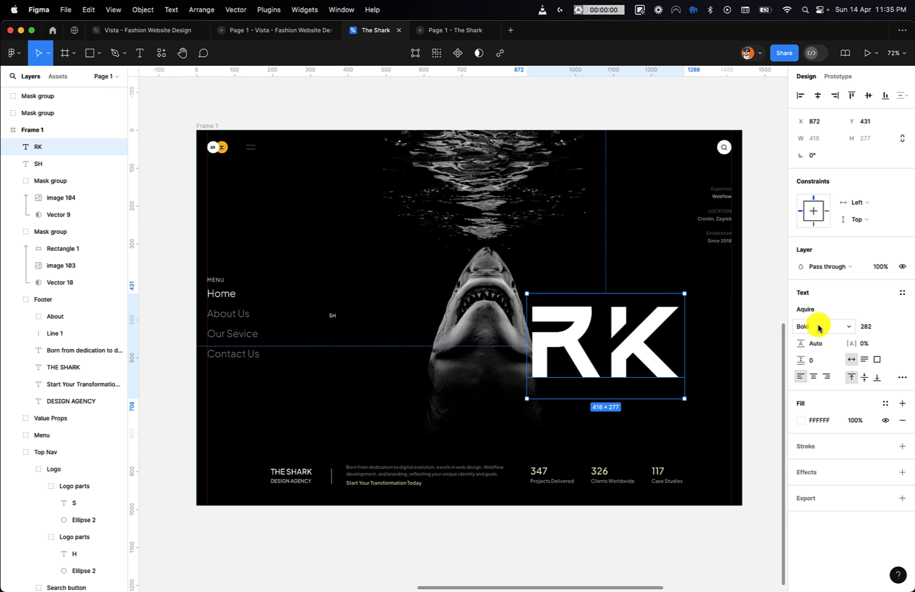
# - Change the RK text's font weight to Regular and raise it to Y 413
pyautogui.click(814, 326)
pyautogui.click(819, 313)
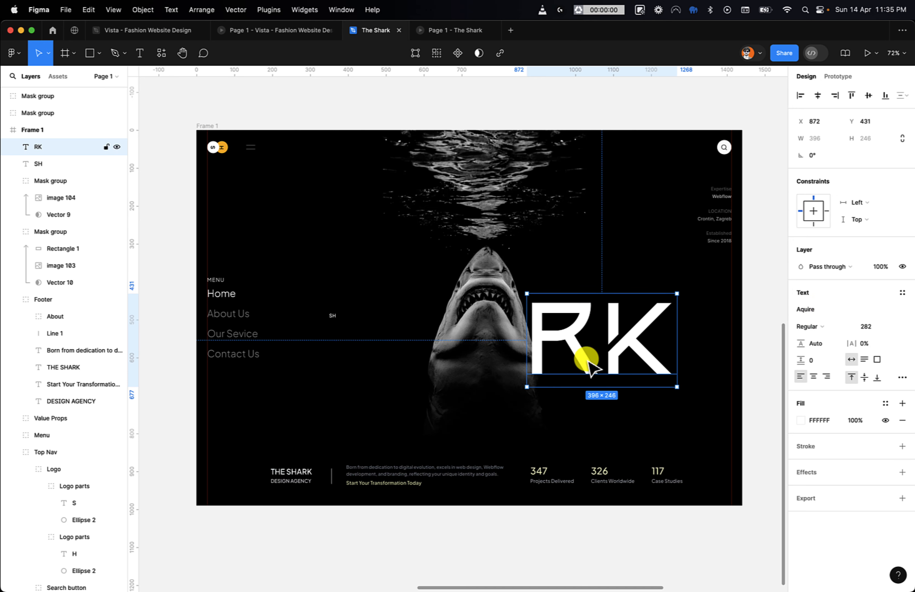
pyautogui.moveTo(594, 360); pyautogui.dragTo(589, 354)
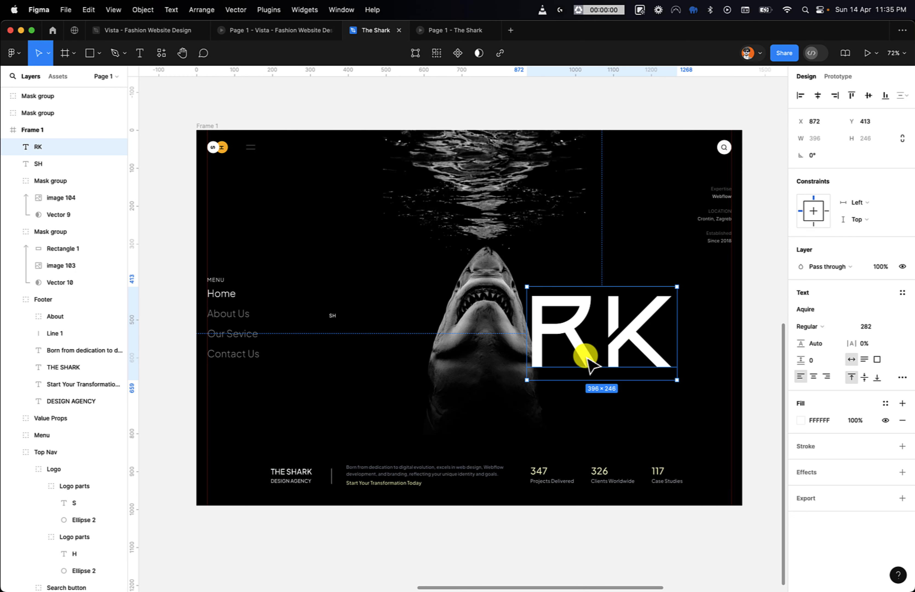
# - Try to paste the RK text's properties onto the small SH text
pyautogui.hscroll(-3, 473, 377)
pyautogui.scroll(-1, 474, 378)
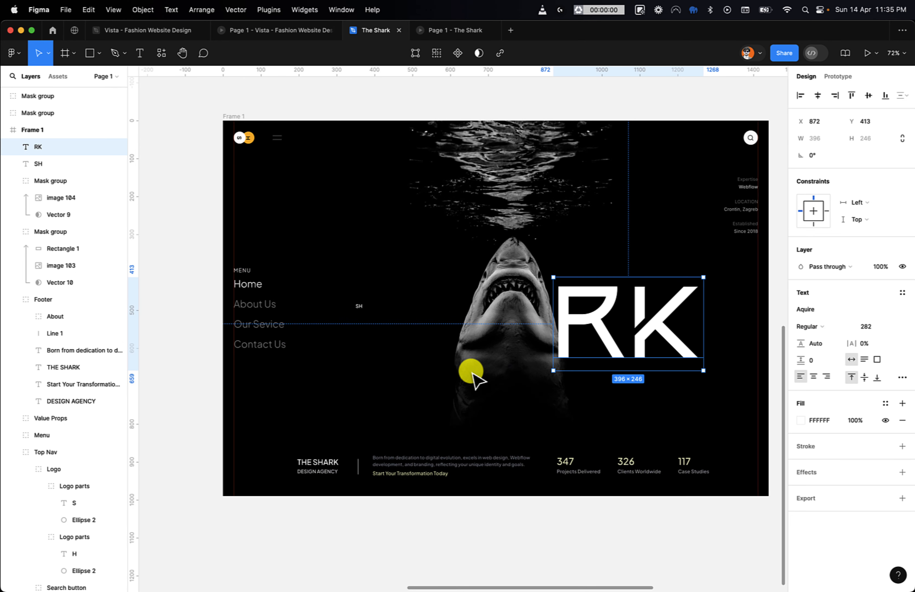
pyautogui.rightClick(662, 319)
pyautogui.click(689, 296)
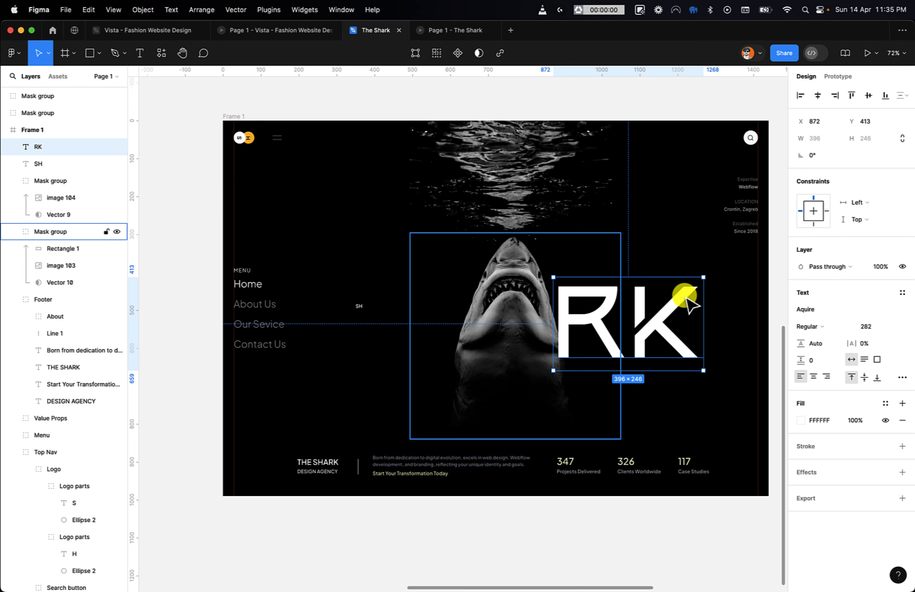
pyautogui.click(359, 306)
pyautogui.rightClick(360, 308)
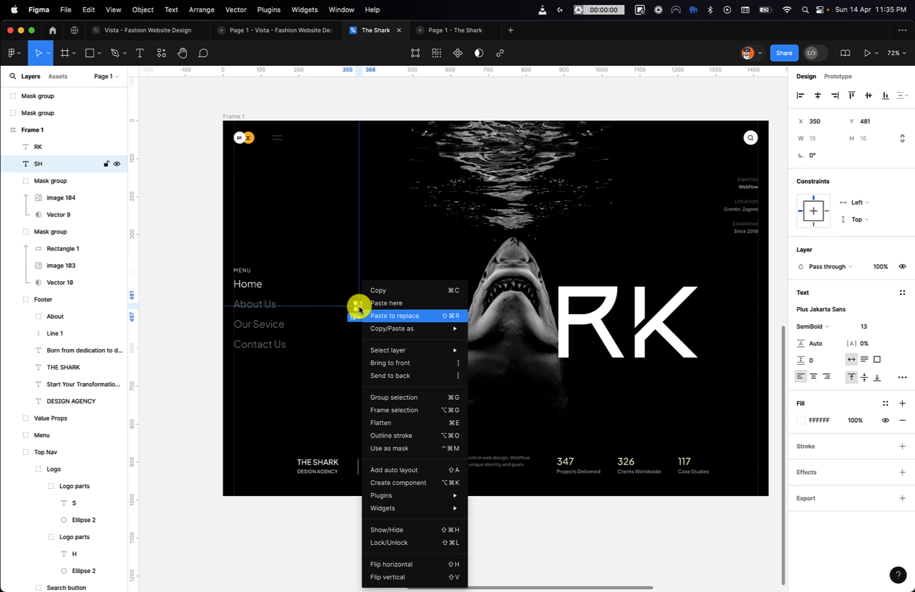
pyautogui.moveTo(435, 328)
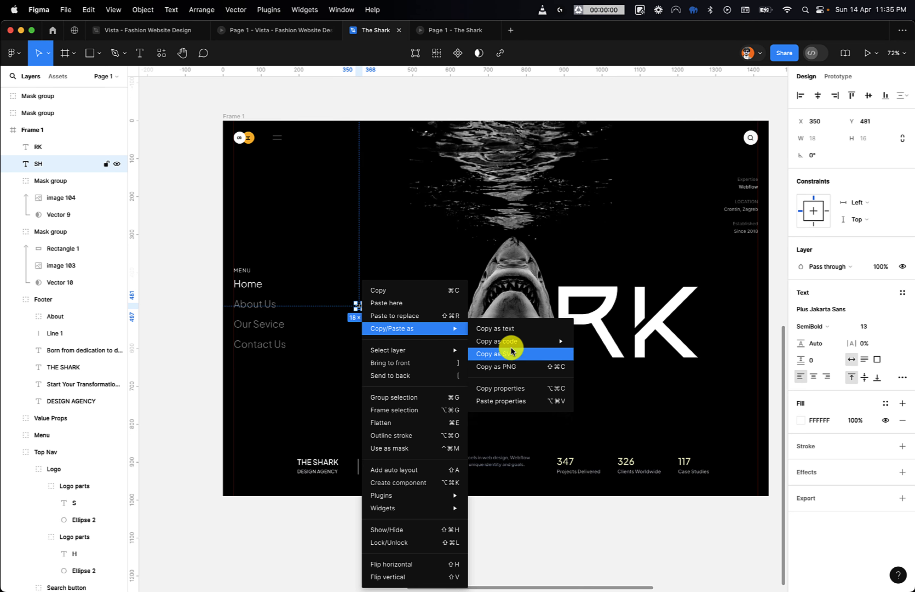
pyautogui.click(526, 401)
# - Copy the RK text's properties and paste them onto the SH text
pyautogui.click(639, 309)
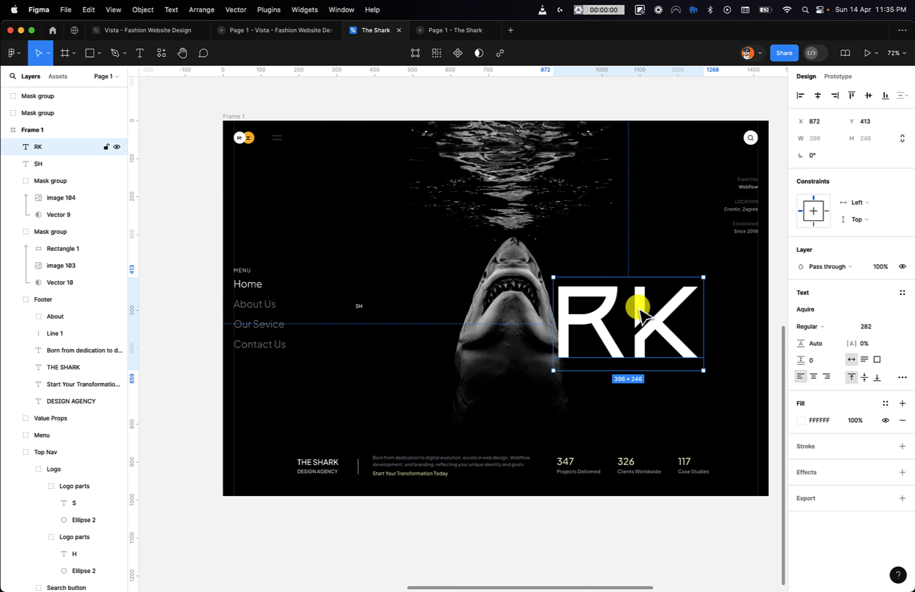
pyautogui.rightClick(640, 311)
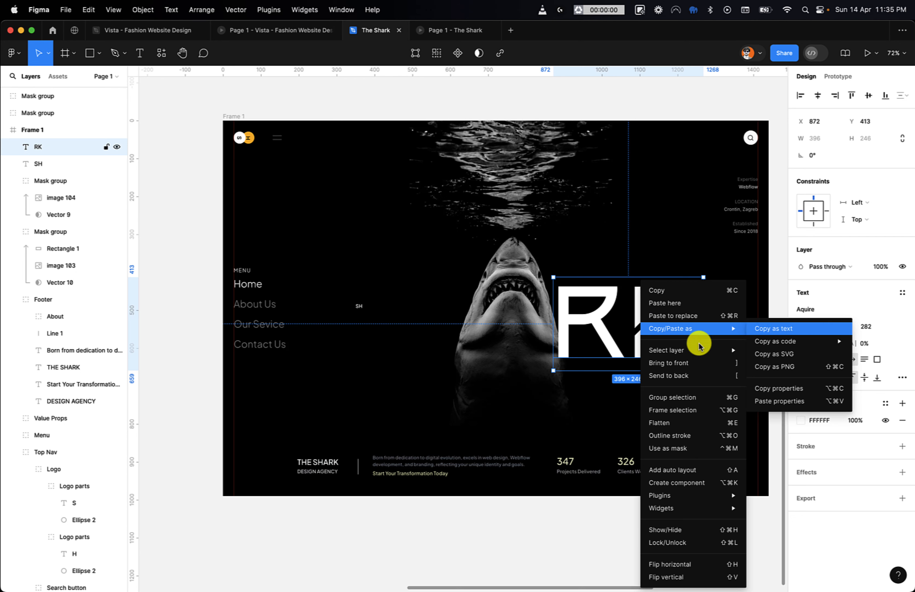
pyautogui.click(778, 388)
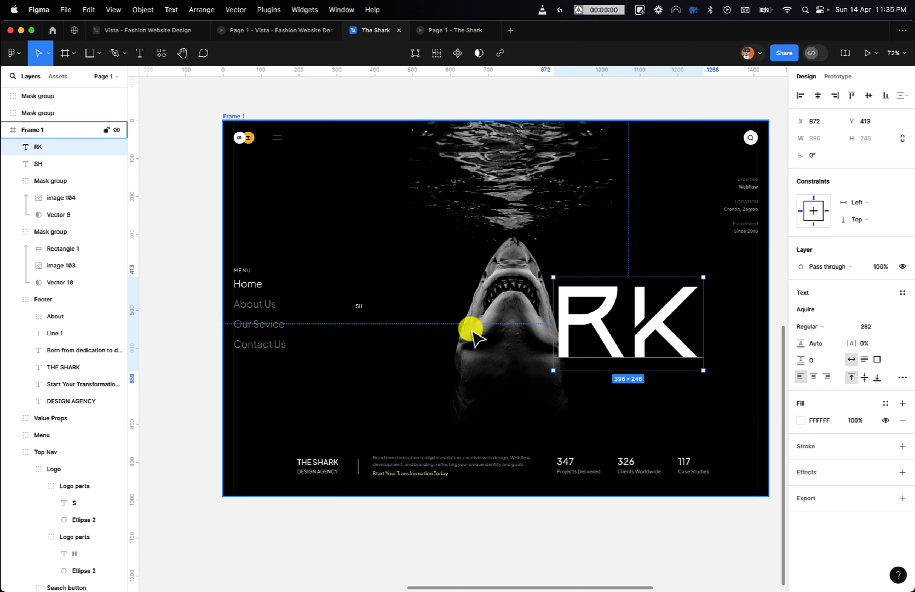
pyautogui.click(358, 306)
pyautogui.rightClick(358, 306)
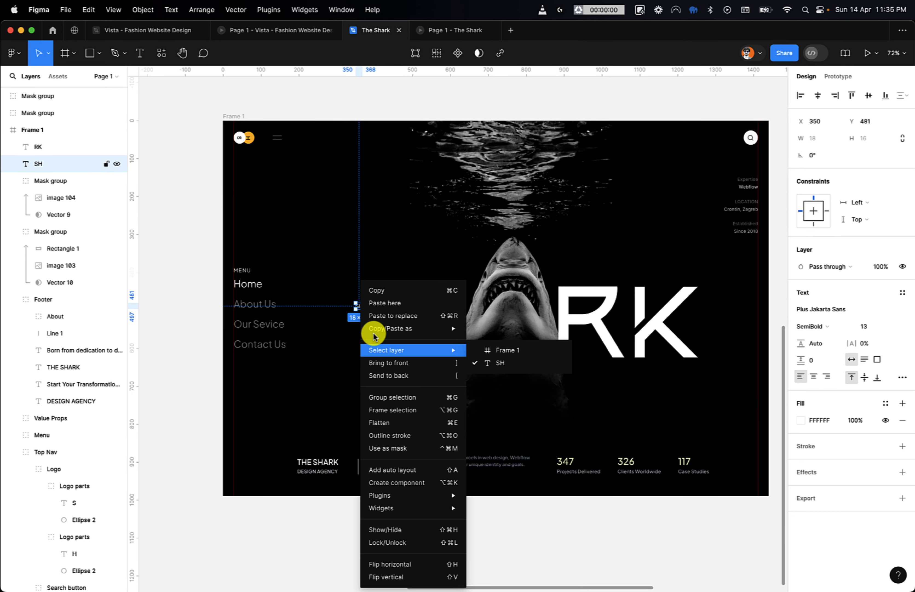
pyautogui.moveTo(413, 328)
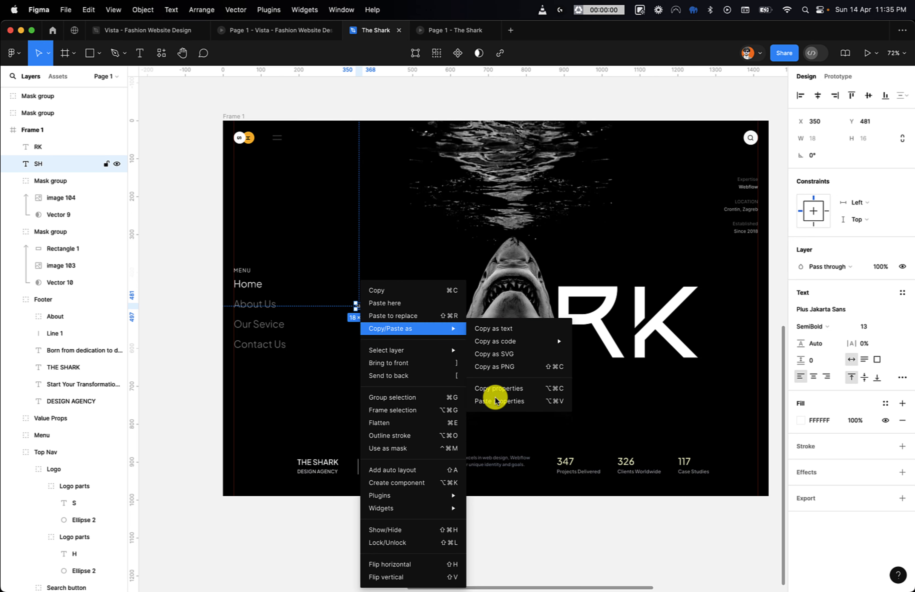
pyautogui.click(506, 405)
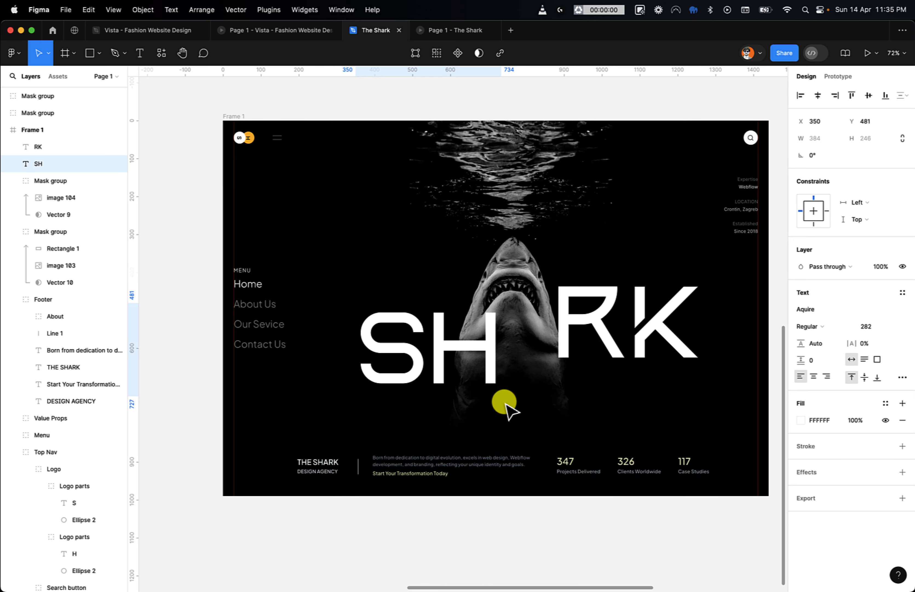
# - Move the SH text to X 269, Y 385 on the other side of the shark and align the tops of SH and RK
pyautogui.moveTo(438, 369); pyautogui.dragTo(406, 338)
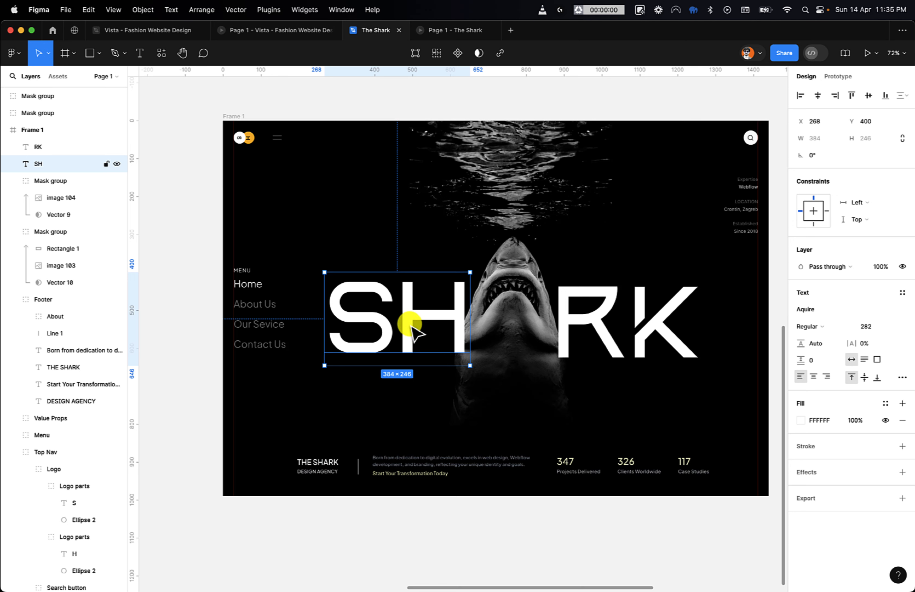
pyautogui.moveTo(411, 326); pyautogui.dragTo(412, 323)
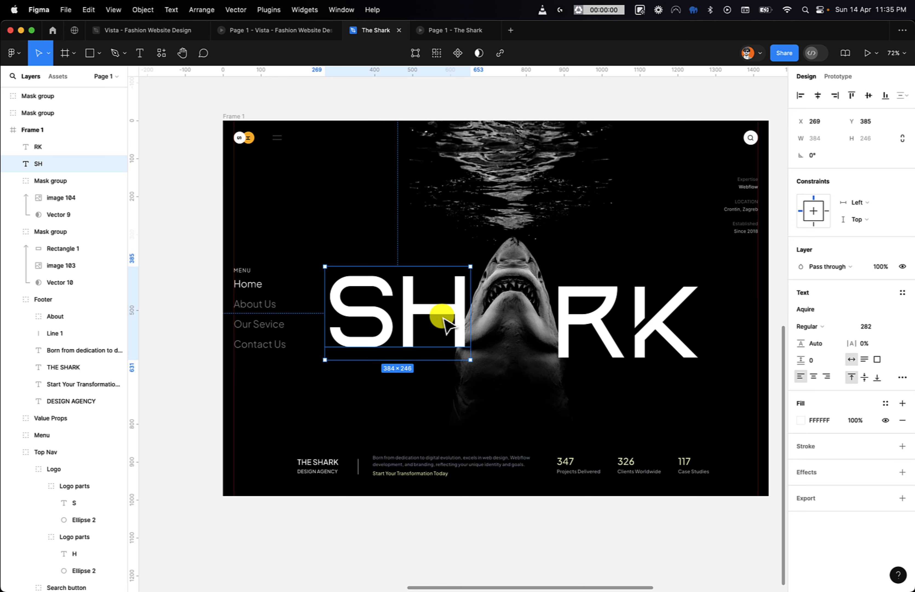
pyautogui.click(593, 301)
pyautogui.keyDown('shift'); pyautogui.click(414, 319); pyautogui.keyUp('shift')
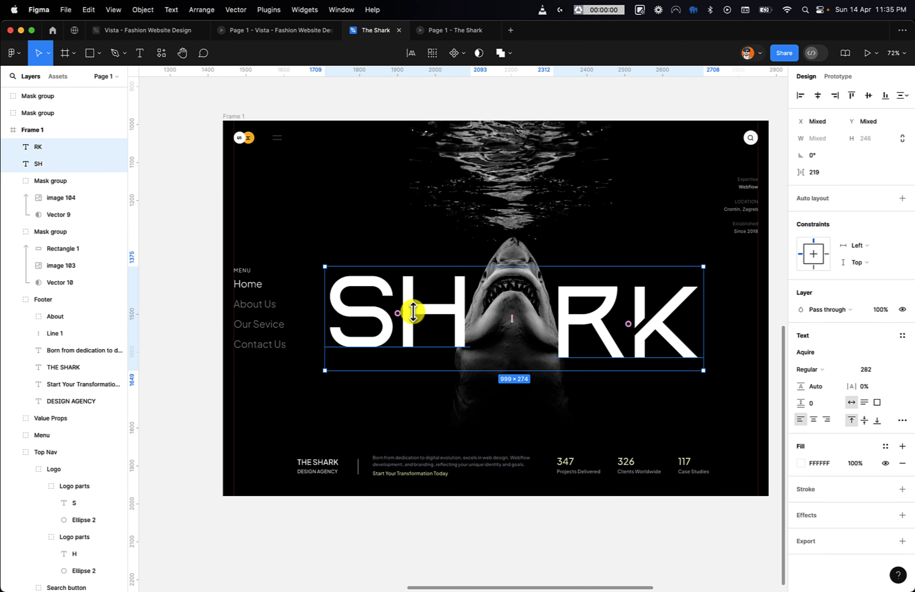
pyautogui.click(851, 95)
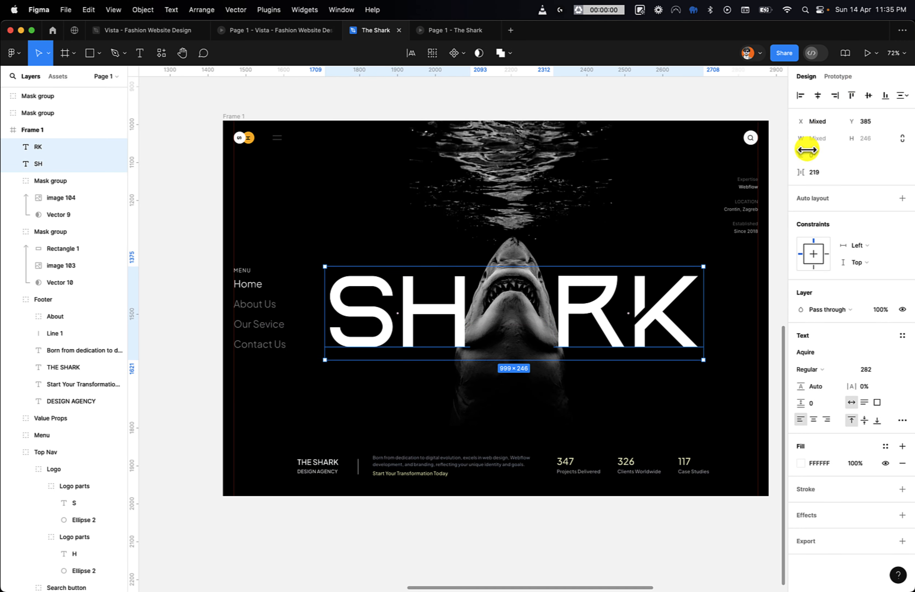
pyautogui.click(649, 383)
# - Compare the lettering in Frame 1 with the Hero reference frame, examining how the letters meet the shark's edges
pyautogui.scroll(15, 649, 383)
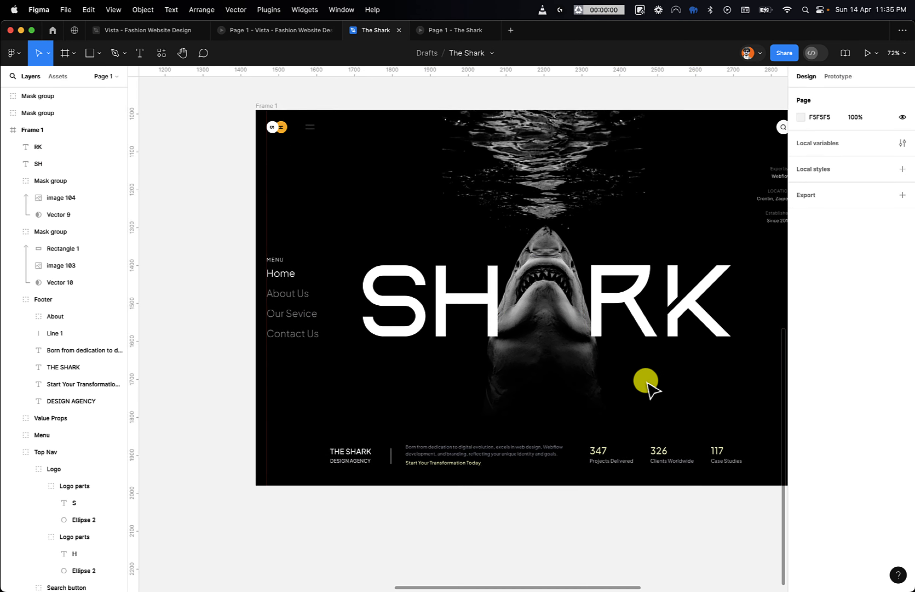
pyautogui.hscroll(10, 649, 383)
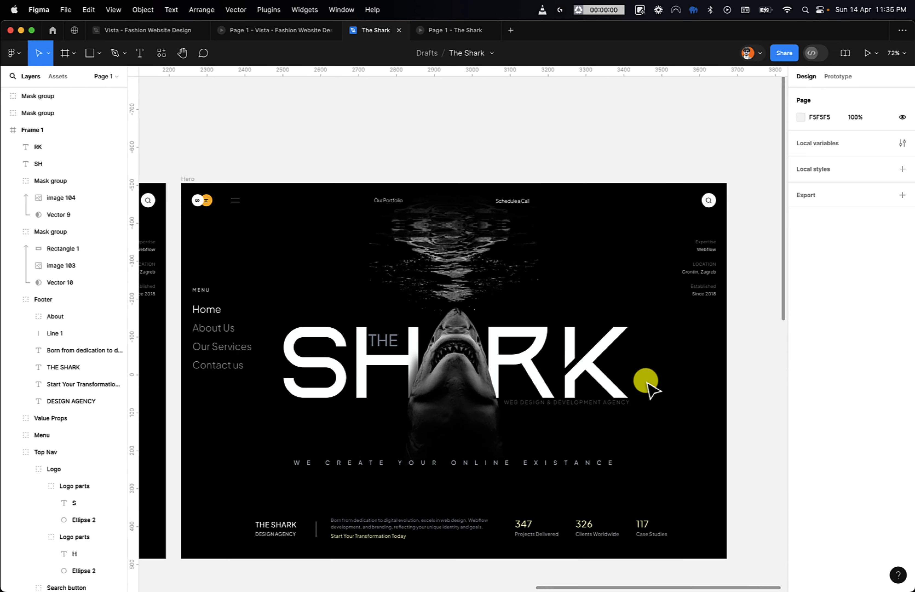
pyautogui.scroll(-2, 649, 384)
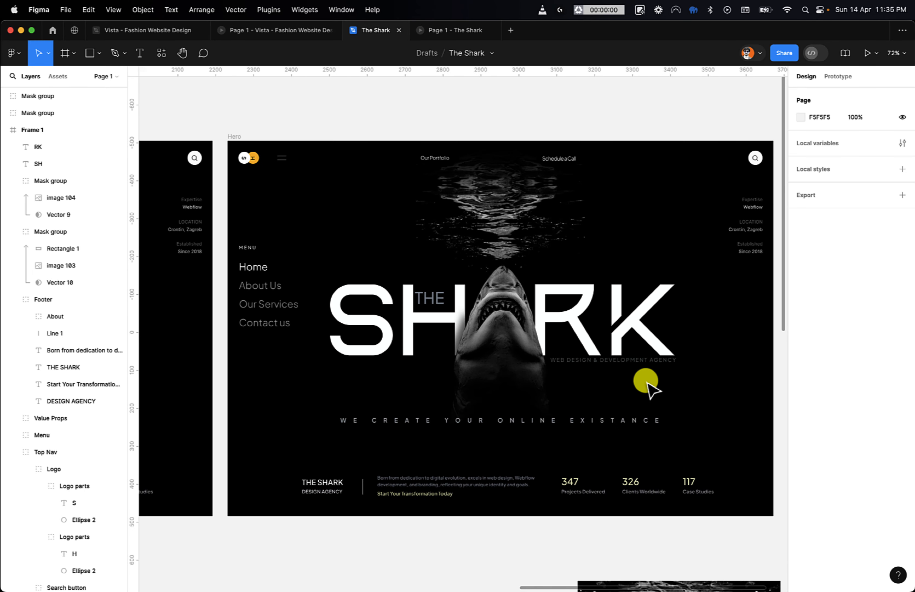
pyautogui.scroll(5, 646, 381)
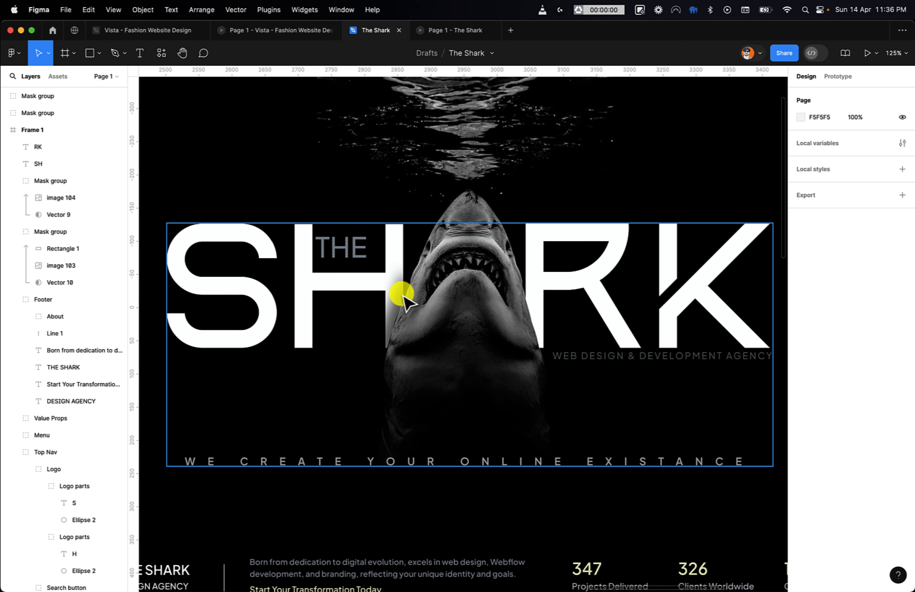
pyautogui.scroll(-5, 402, 295)
pyautogui.scroll(-15, 402, 295)
pyautogui.hscroll(-6, 402, 295)
pyautogui.scroll(6, 402, 296)
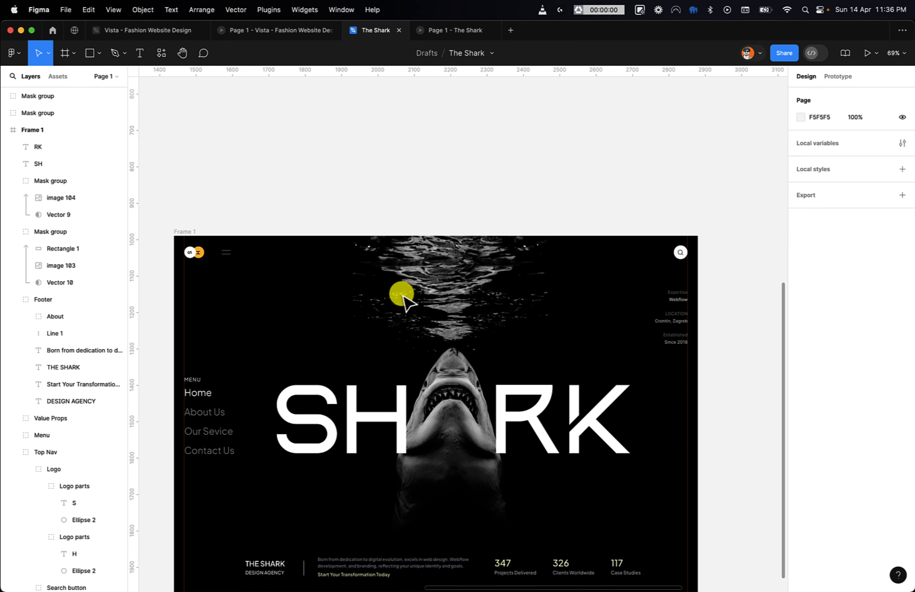
pyautogui.scroll(-4, 402, 296)
pyautogui.scroll(3, 402, 295)
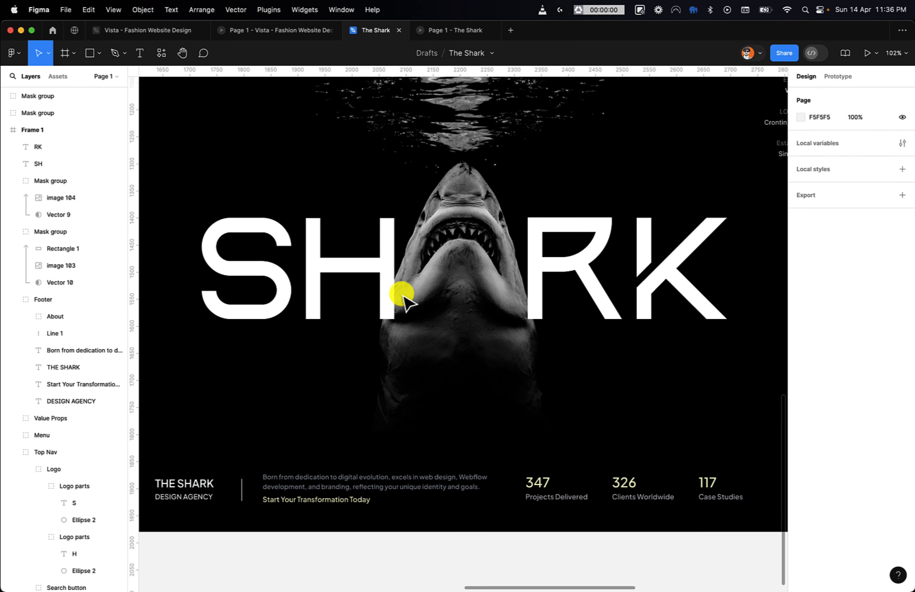
pyautogui.scroll(3, 402, 296)
pyautogui.hscroll(-2, 403, 295)
pyautogui.scroll(2, 402, 295)
pyautogui.scroll(-5, 402, 296)
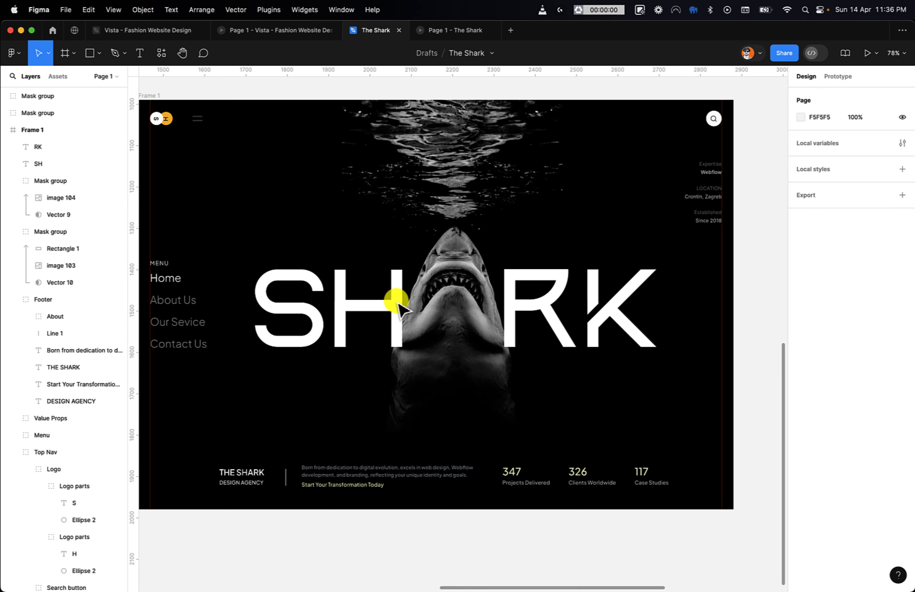
# - Move the RK text closer to the shark, to X 862
pyautogui.click(384, 313)
pyautogui.click(540, 306)
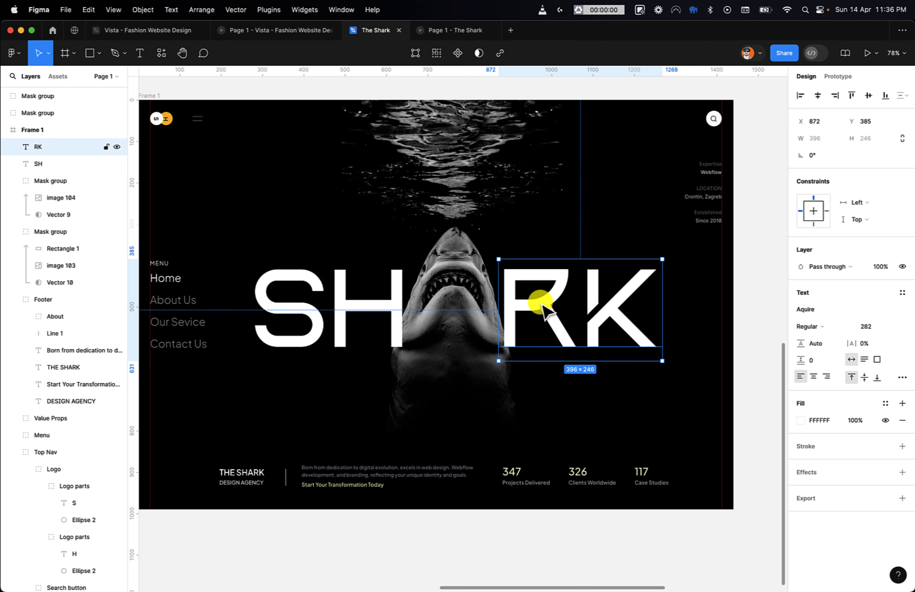
pyautogui.hotkey('shift', 'Left')
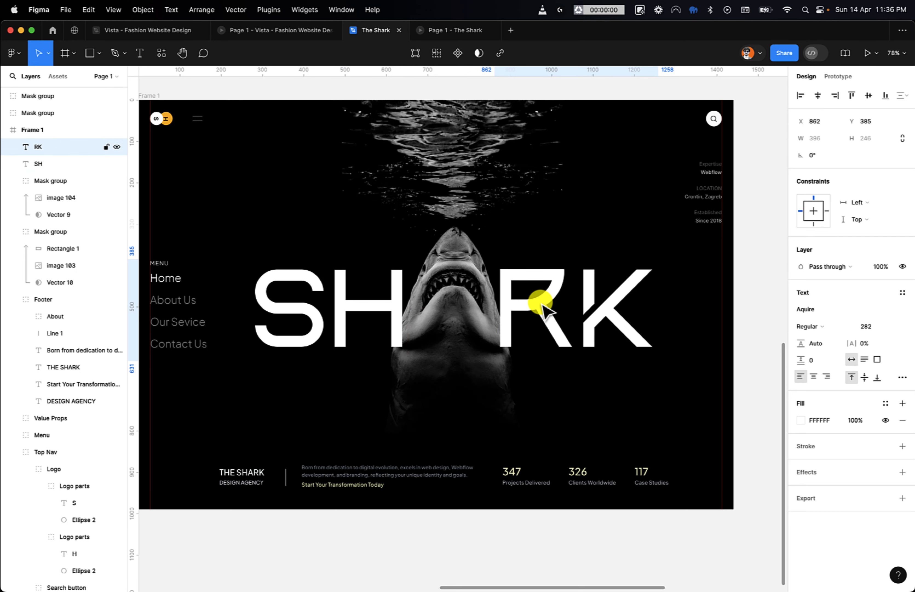
pyautogui.click(335, 315)
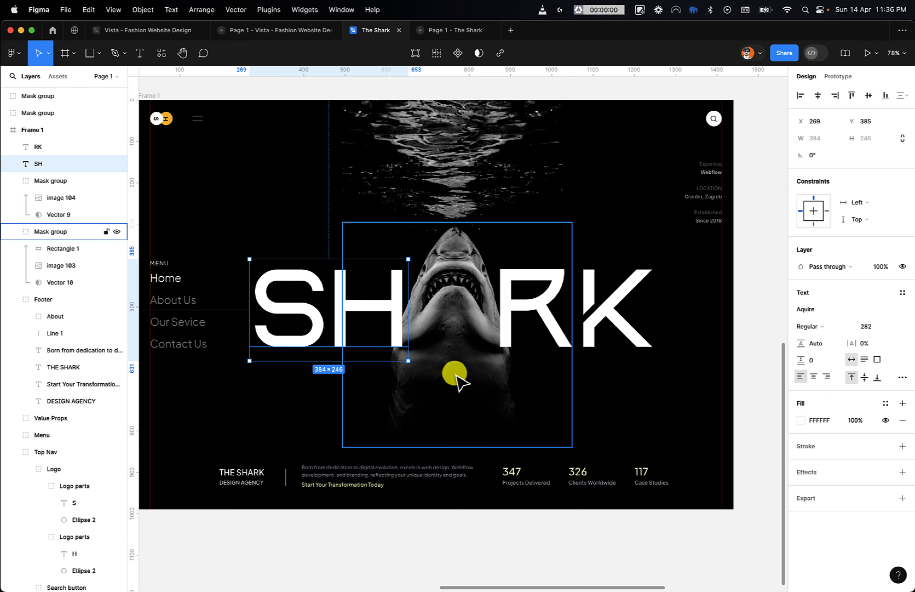
pyautogui.click(454, 373)
pyautogui.scroll(5, 456, 374)
pyautogui.hscroll(-5, 456, 375)
pyautogui.scroll(3, 456, 375)
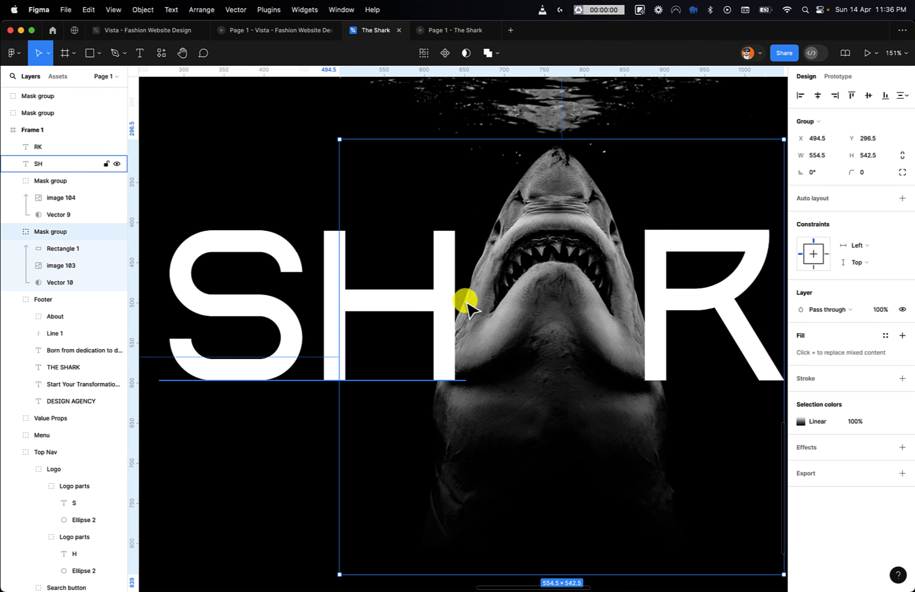
pyautogui.press('p')
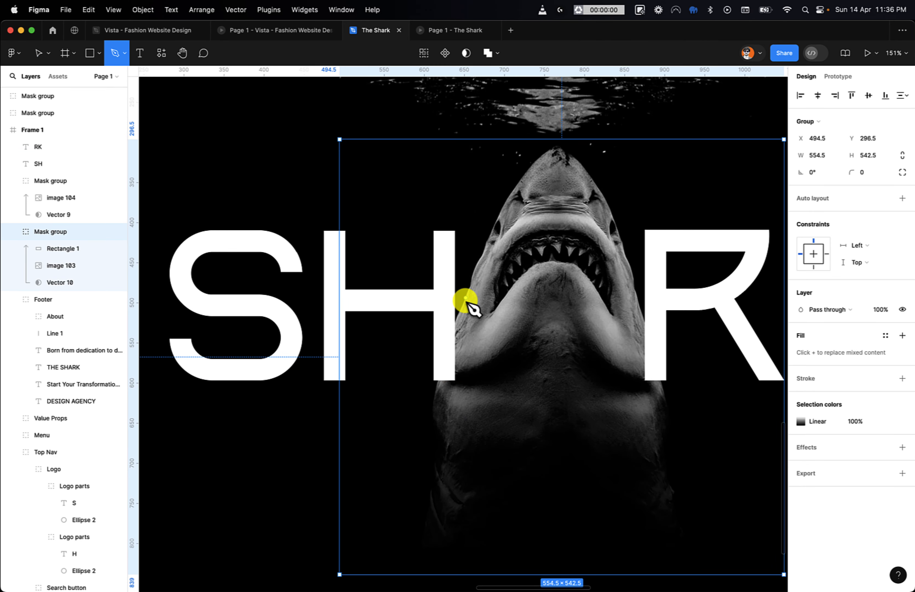
pyautogui.click(466, 299)
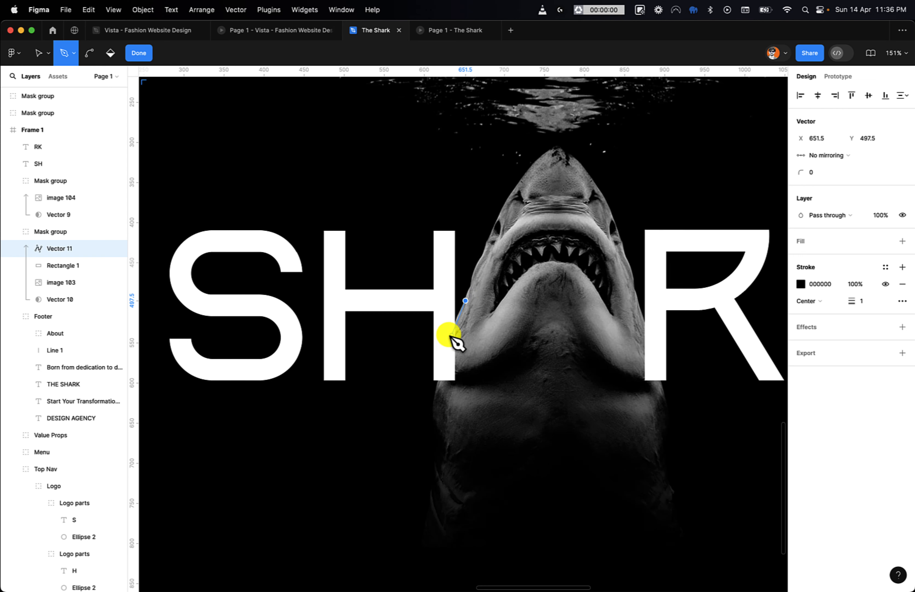
pyautogui.press('Escape')
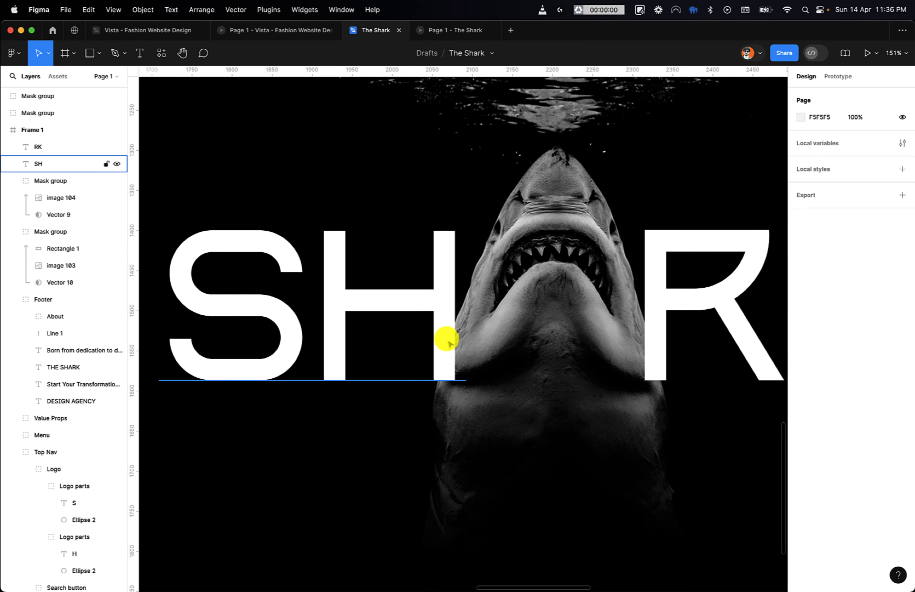
# - Lower the SH text's layer opacity to 10% over the shark
pyautogui.click(447, 340)
pyautogui.press('1')
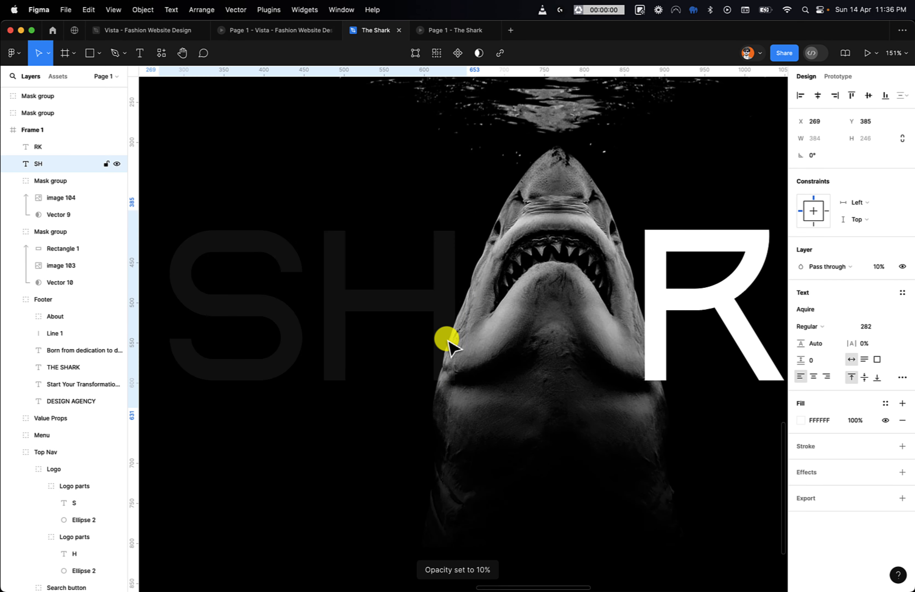
# - Set the SH text's opacity to 50% and trace a closed Pen shape about 52 × 118 over the H, following the shark's edge
pyautogui.press('5')
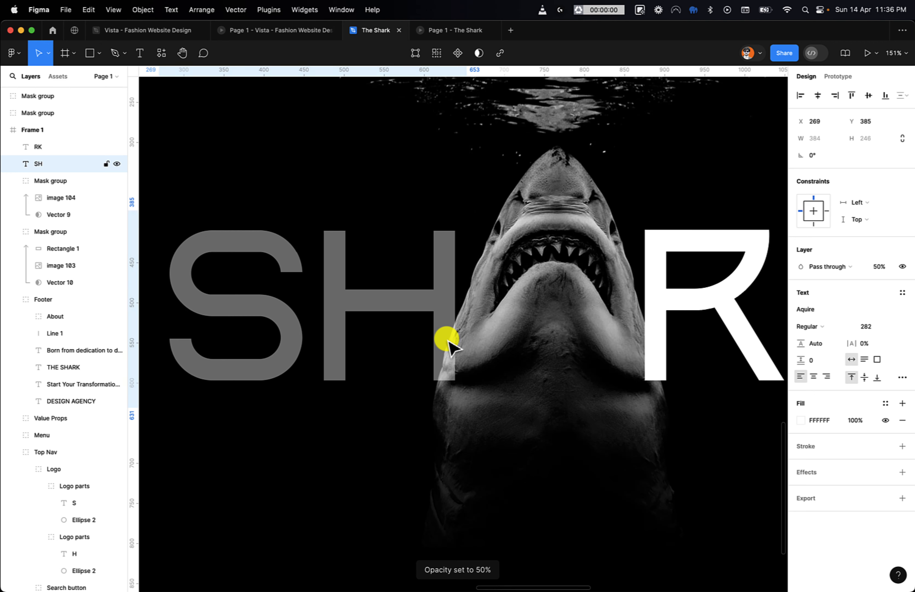
pyautogui.press('p')
pyautogui.scroll(5, 449, 341)
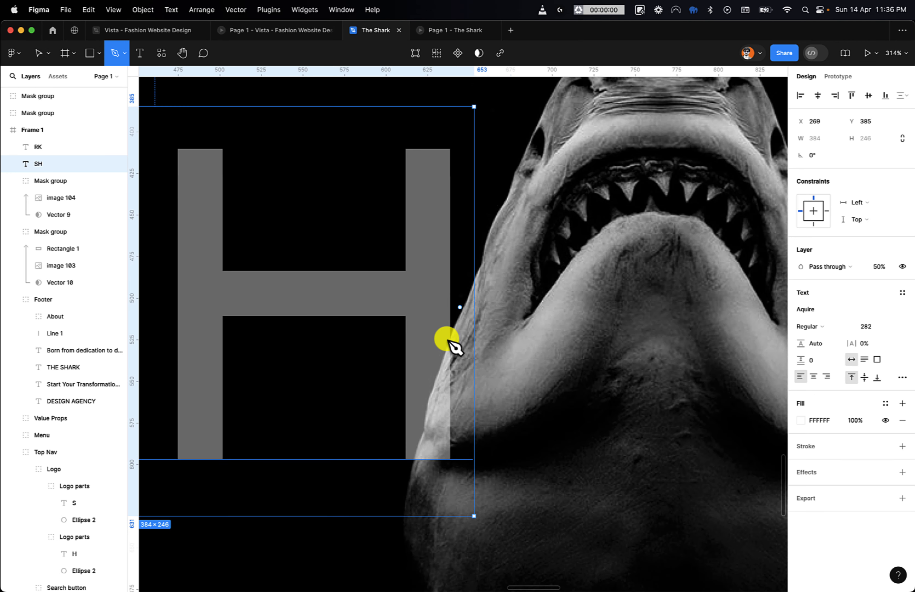
pyautogui.click(492, 263)
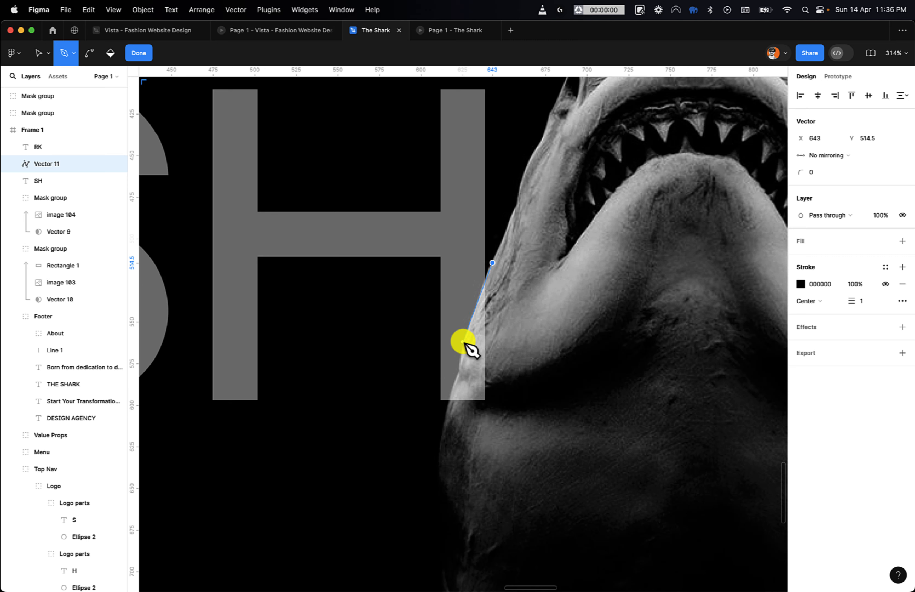
pyautogui.moveTo(463, 340); pyautogui.dragTo(459, 369)
pyautogui.click(459, 369)
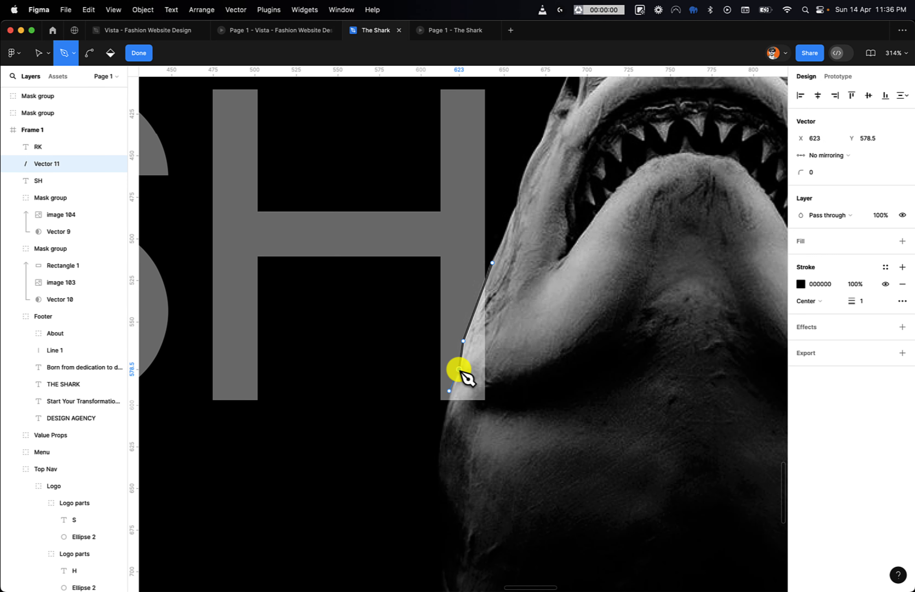
pyautogui.click(451, 394)
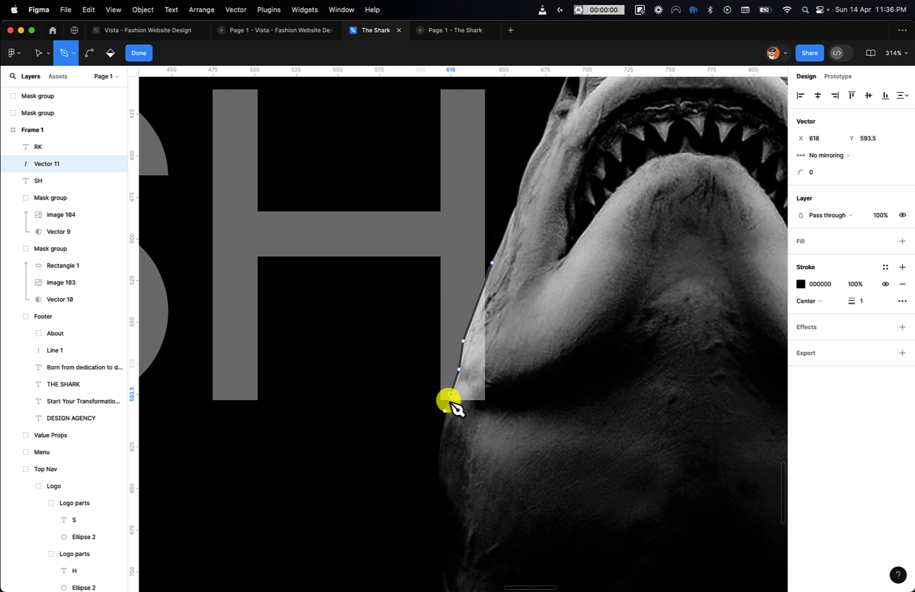
pyautogui.click(443, 418)
pyautogui.click(436, 455)
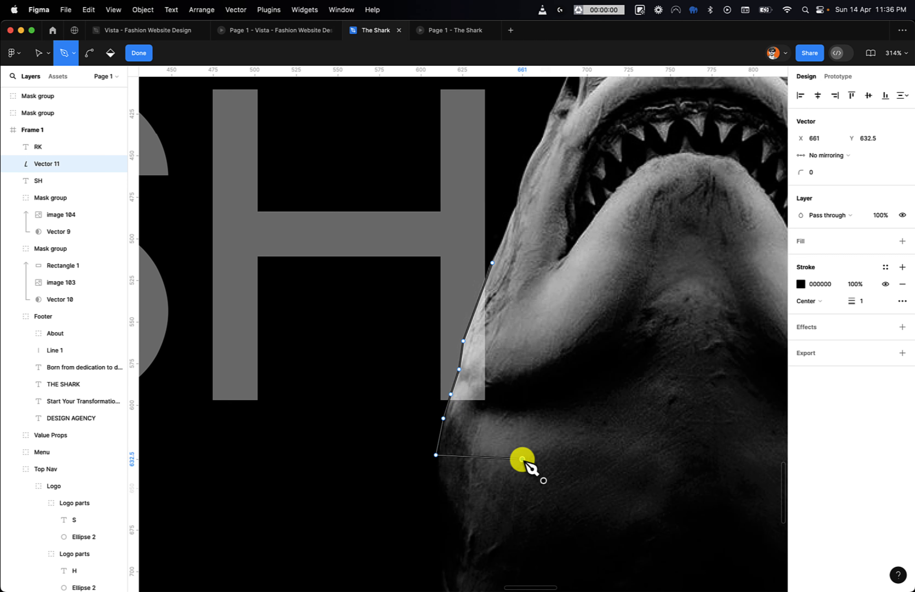
pyautogui.click(522, 459)
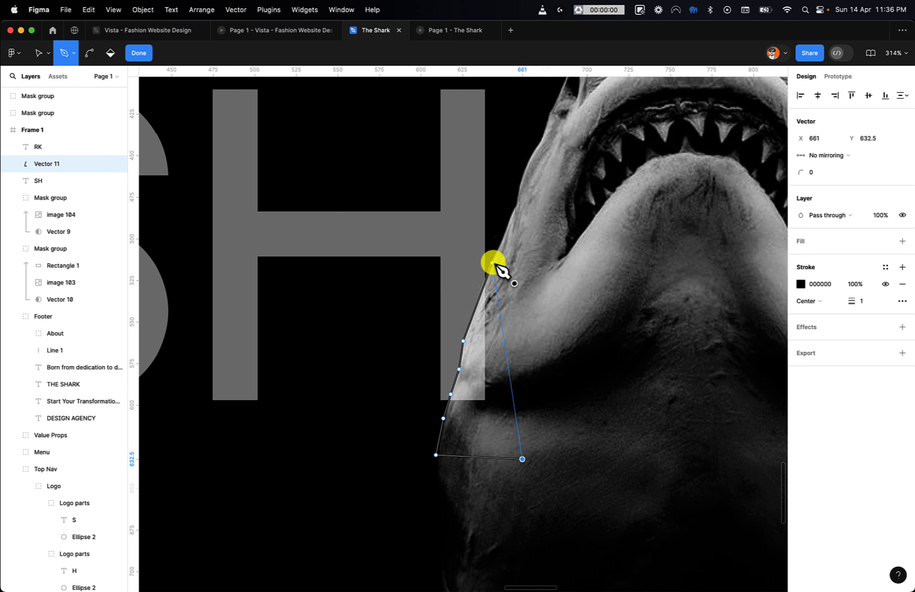
pyautogui.click(494, 263)
pyautogui.press('Escape')
# - Add a D9D9D9 fill to the traced shape and remove its stroke
pyautogui.hotkey('shift', '0')
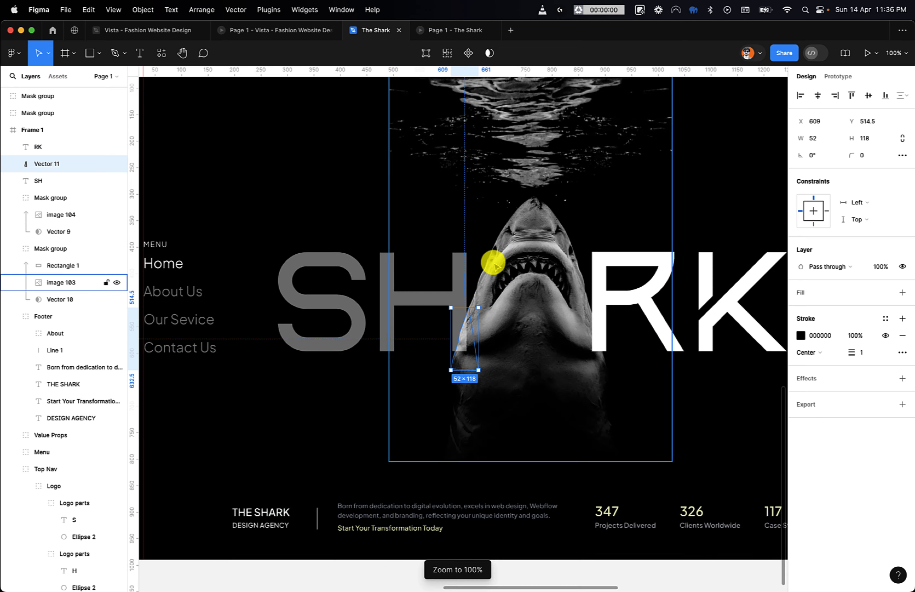
pyautogui.click(885, 292)
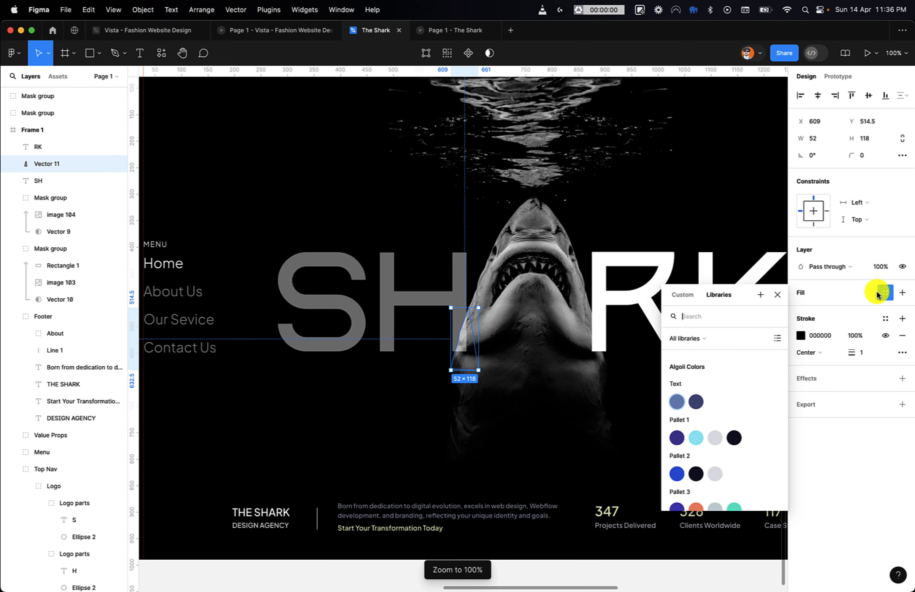
pyautogui.click(834, 295)
pyautogui.click(835, 296)
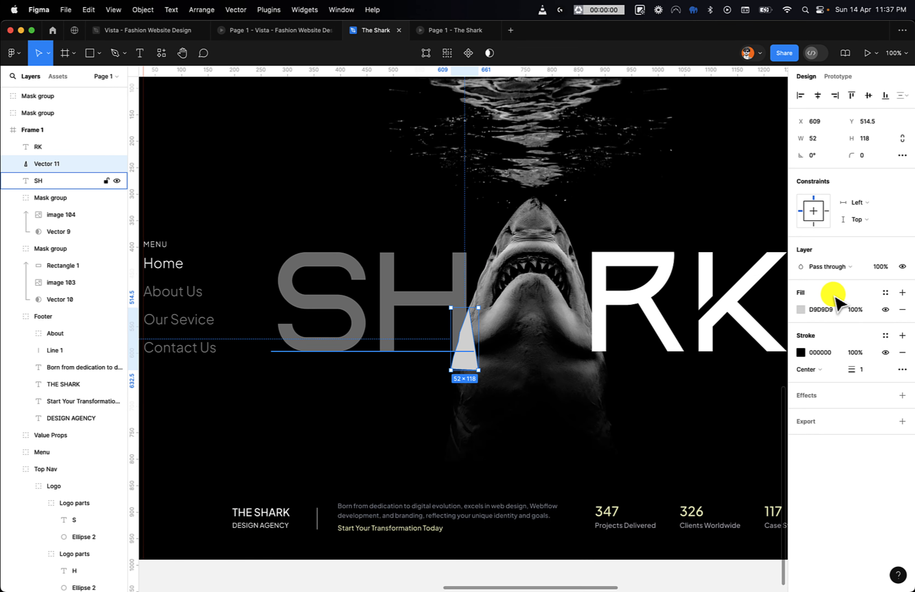
pyautogui.click(903, 352)
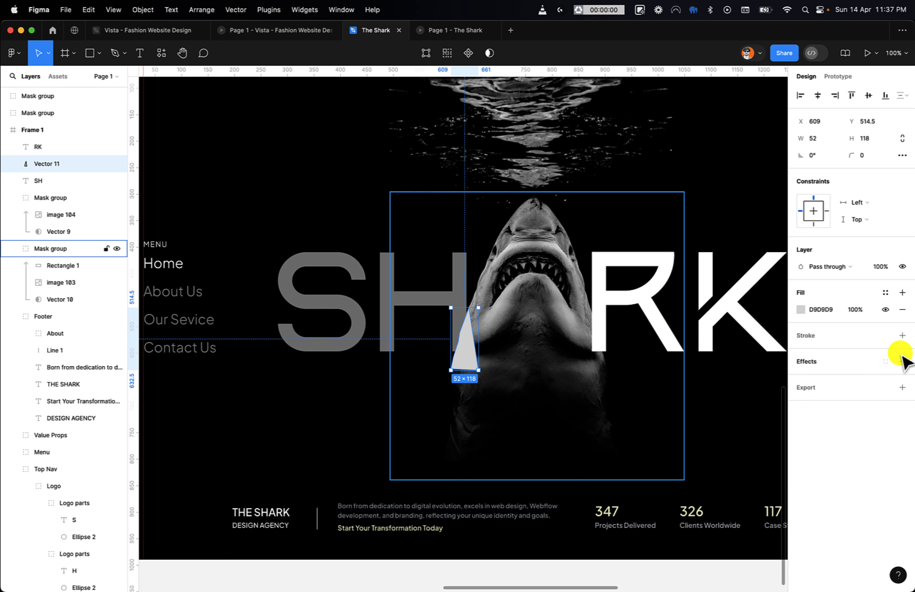
# - Restore the SH text's opacity to 100% and select it together with the traced shape
pyautogui.click(354, 316)
pyautogui.press('0')
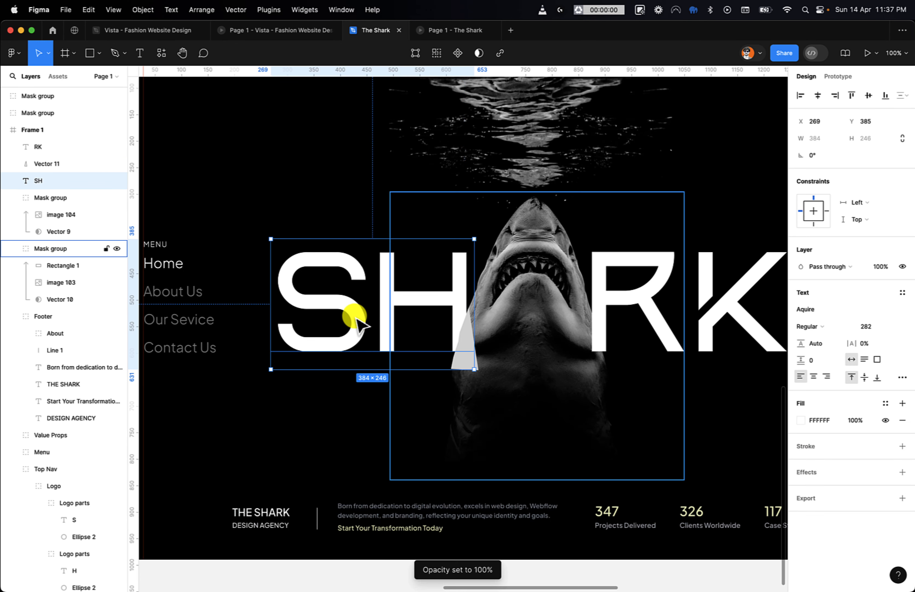
pyautogui.click(469, 362)
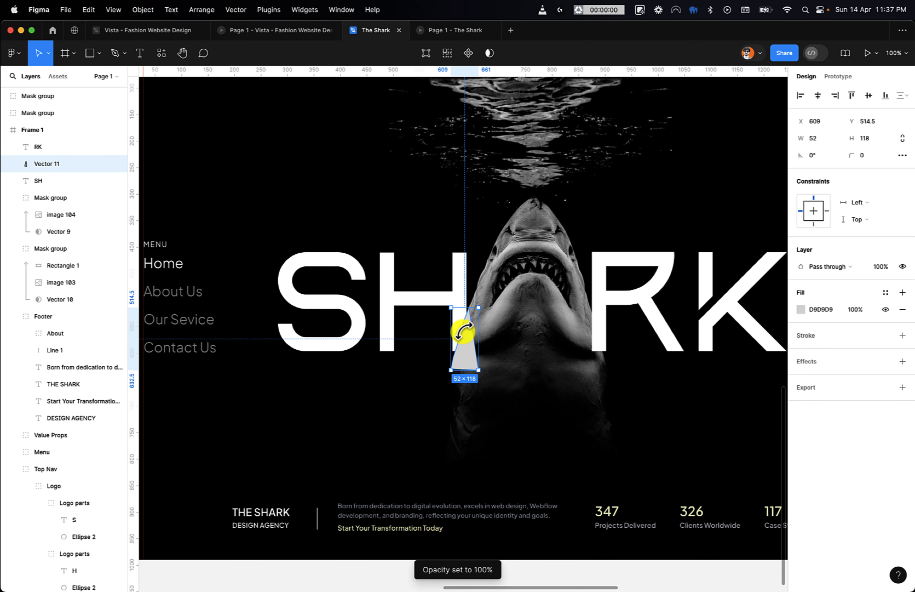
pyautogui.click(463, 281)
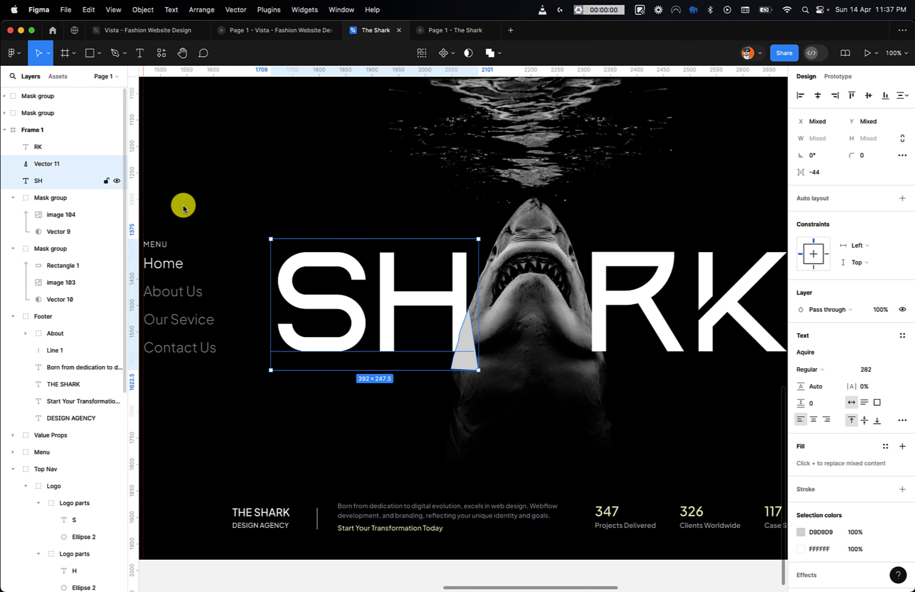
# - Move the traced shape's layer below the SH text layer
pyautogui.click(51, 166)
pyautogui.moveTo(51, 165); pyautogui.dragTo(50, 190)
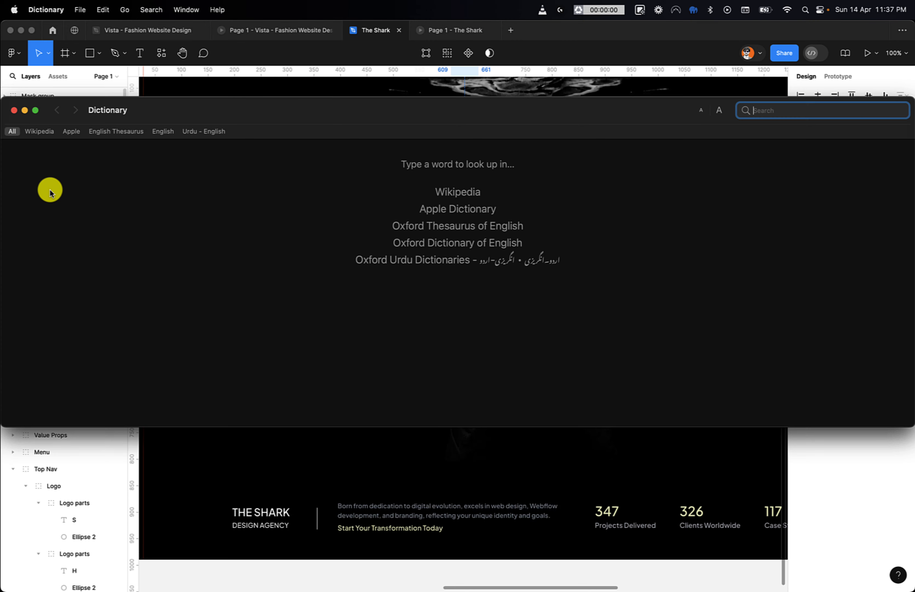
pyautogui.click(437, 429)
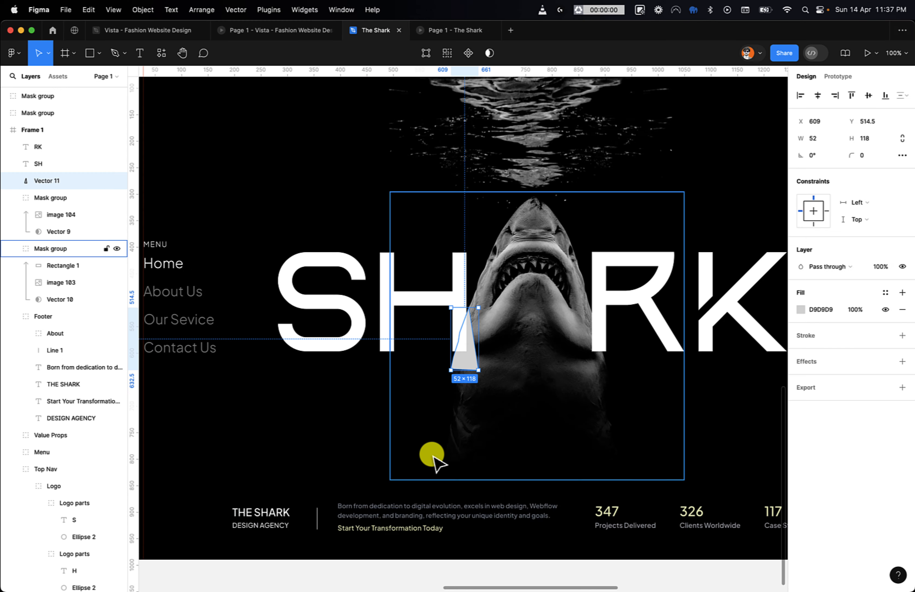
# - Try a Subtract on the SH text and the traced shape with the shape underneath, and undo it
pyautogui.click(36, 163)
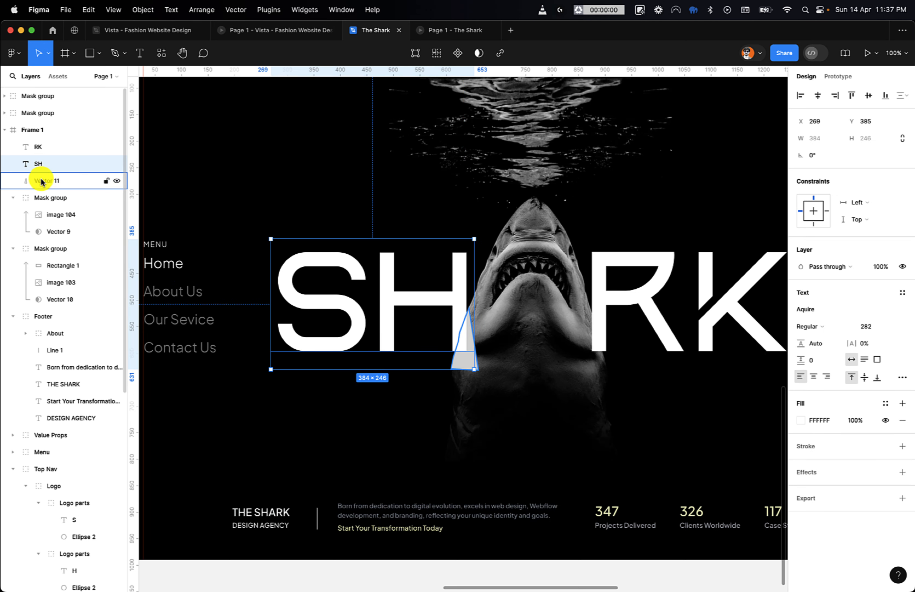
pyautogui.click(42, 181)
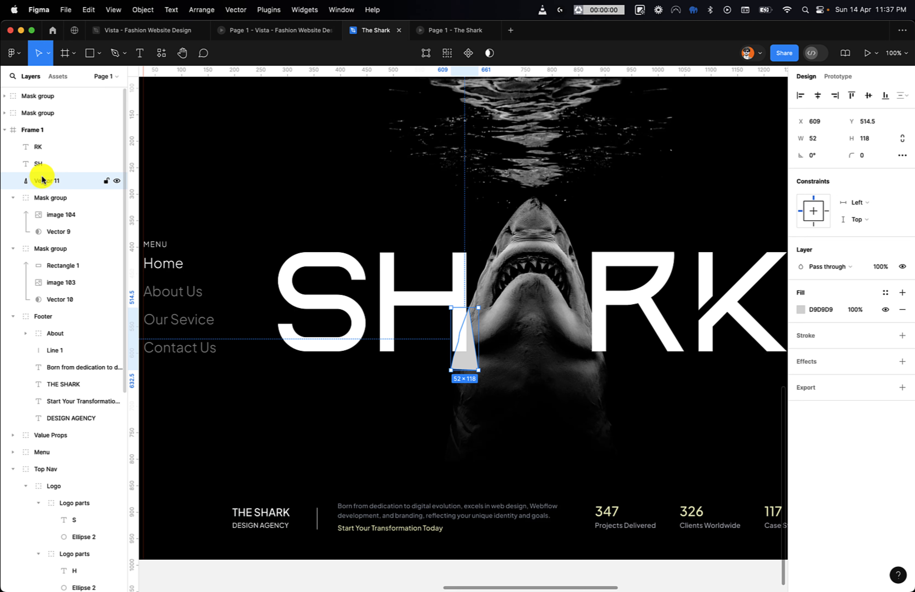
pyautogui.keyDown('shift'); pyautogui.click(44, 166); pyautogui.keyUp('shift')
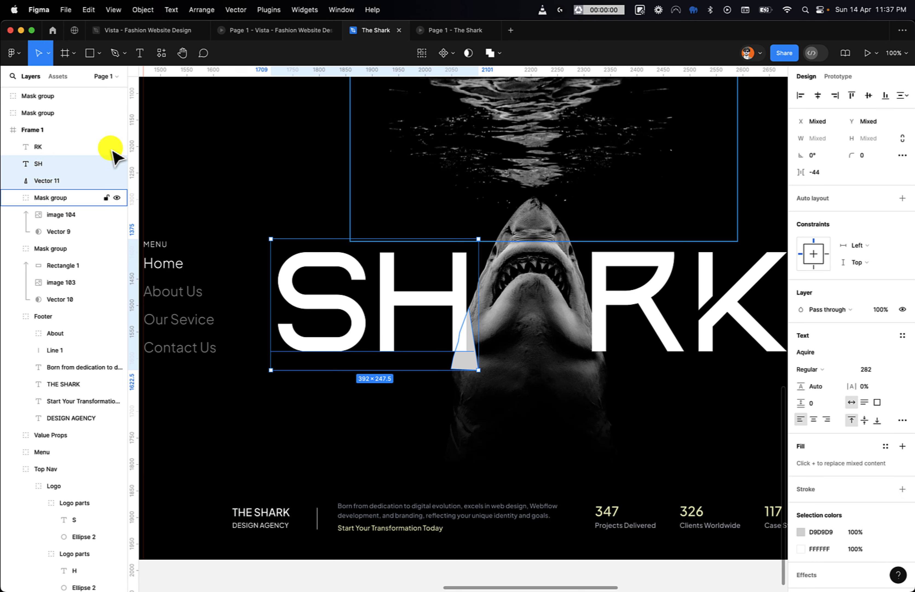
pyautogui.click(494, 53)
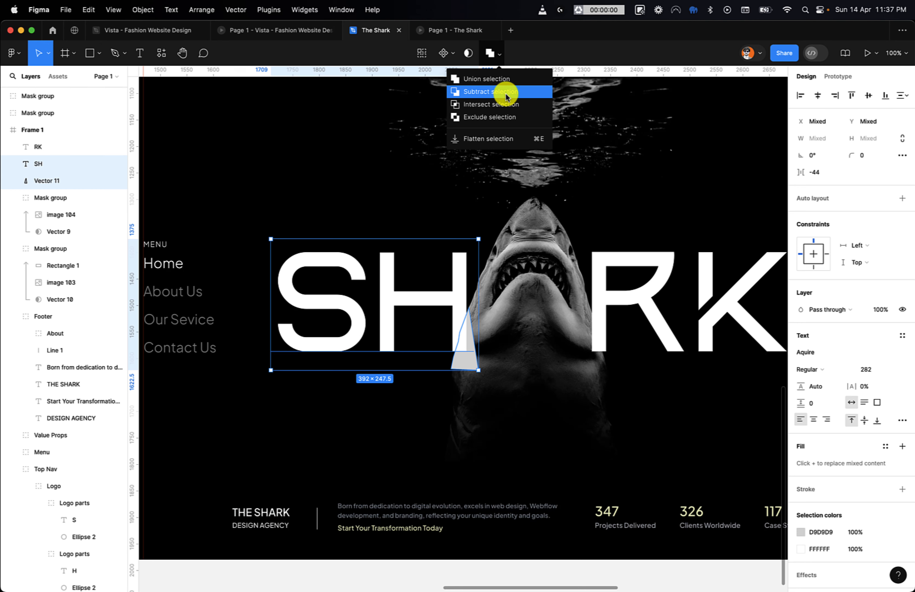
pyautogui.click(507, 97)
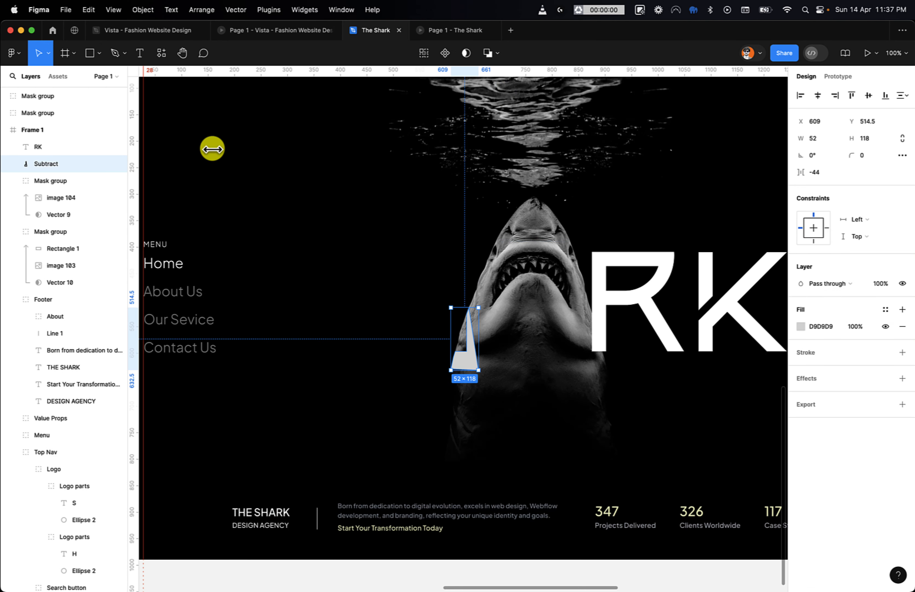
pyautogui.press('super+z')
# - Place the traced shape's layer above the SH text and subtract it from the lettering
pyautogui.click(39, 180)
pyautogui.moveTo(57, 184); pyautogui.dragTo(57, 164)
pyautogui.keyDown('shift'); pyautogui.click(61, 180); pyautogui.keyUp('shift')
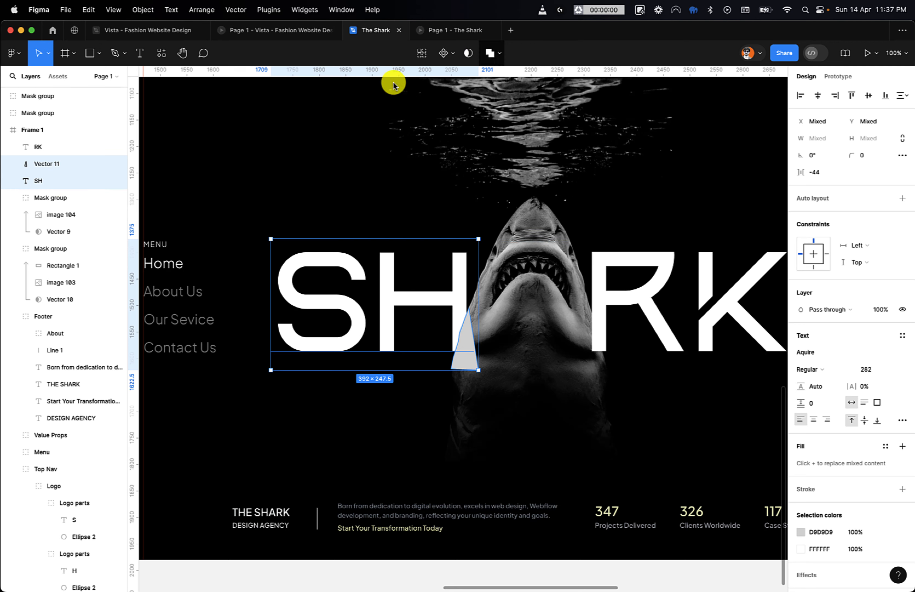
pyautogui.click(498, 53)
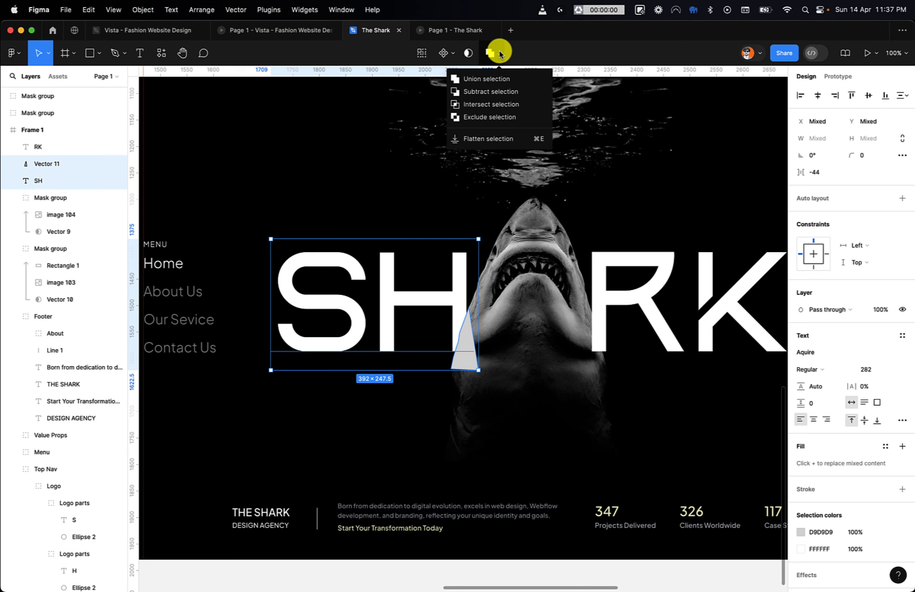
pyautogui.click(504, 97)
pyautogui.click(592, 360)
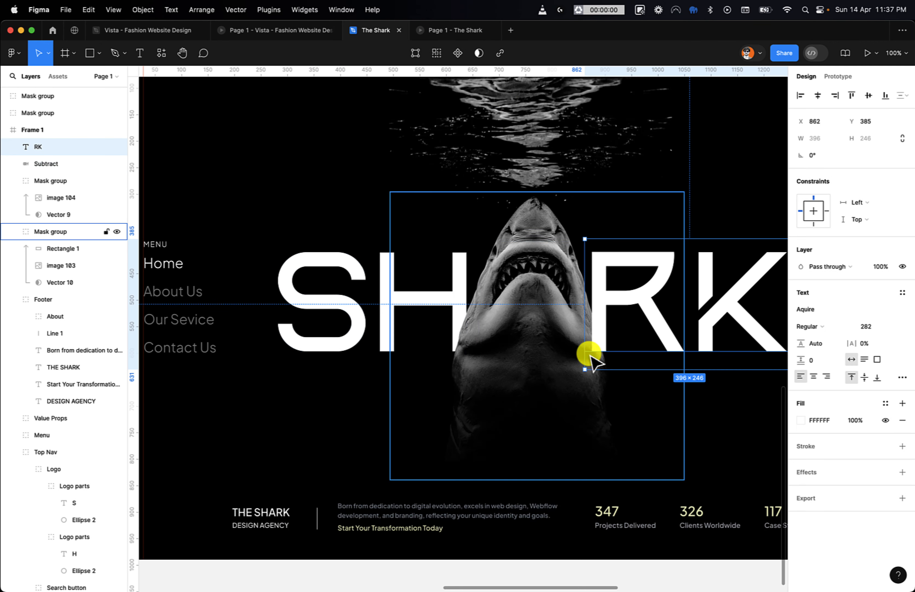
# - Edit the cutout shape inside the Subtract group and raise its uppermost anchor point to about Y 512.5 along the shark's edge
pyautogui.click(452, 370)
pyautogui.scroll(2, 452, 363)
pyautogui.hscroll(1, 451, 363)
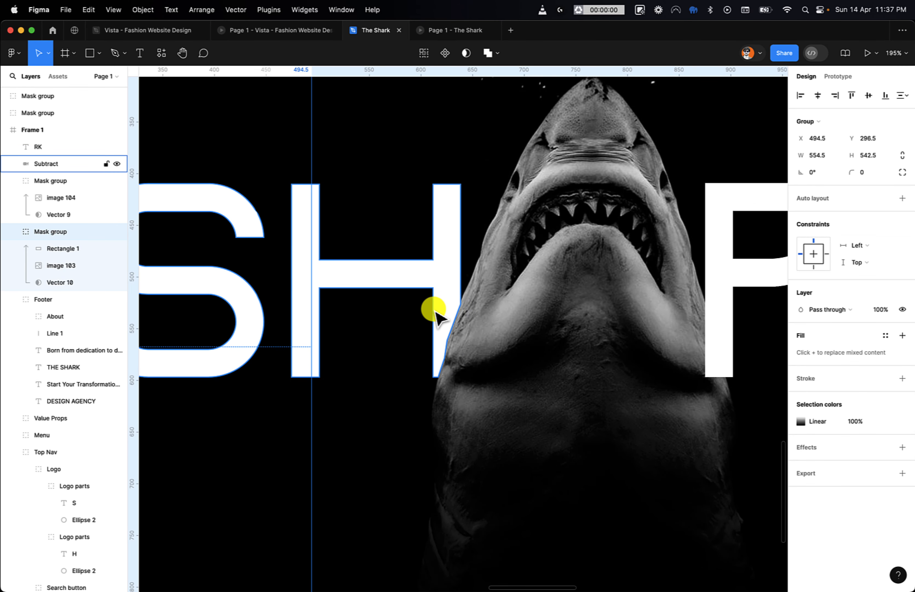
pyautogui.scroll(-3, 434, 312)
pyautogui.scroll(5, 435, 312)
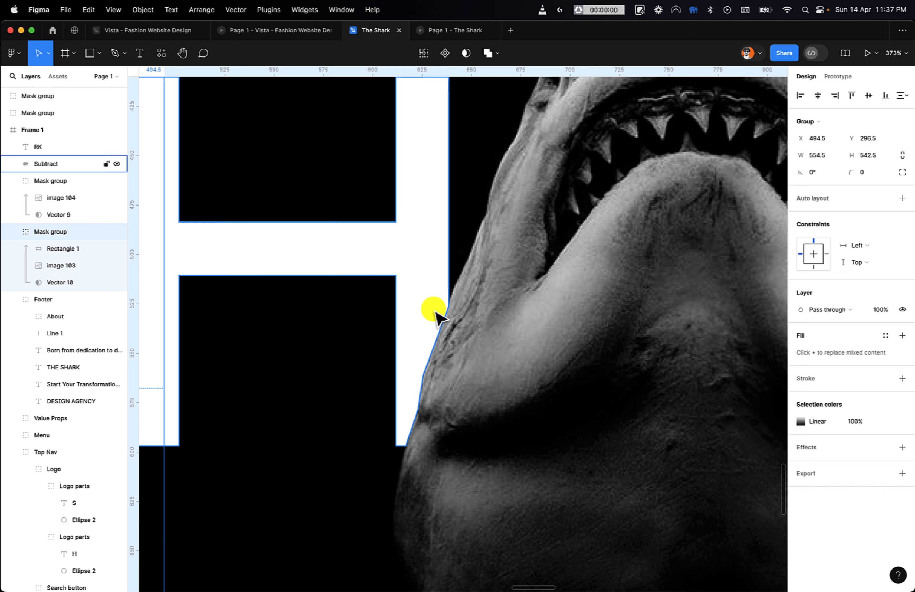
pyautogui.click(442, 329)
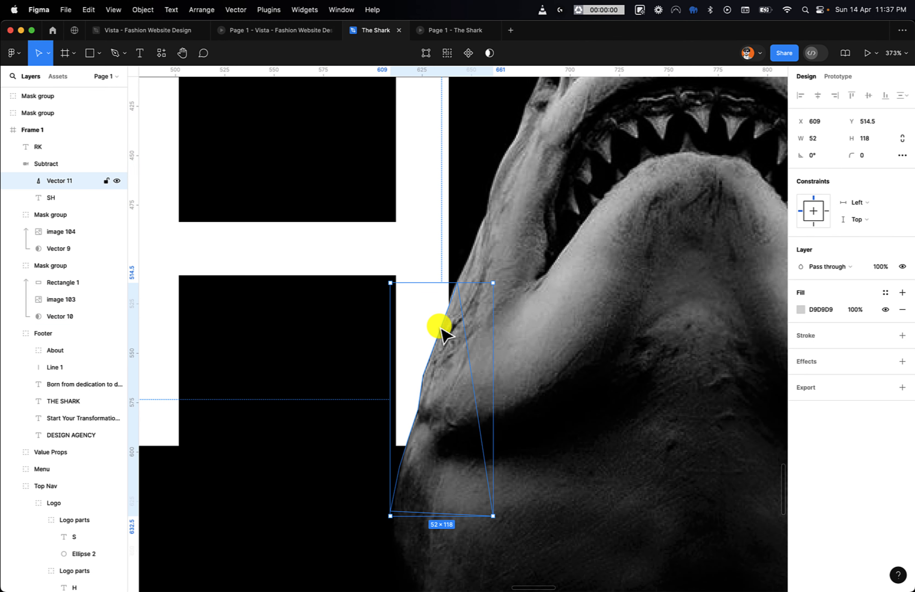
pyautogui.doubleClick(442, 328)
pyautogui.scroll(5, 442, 327)
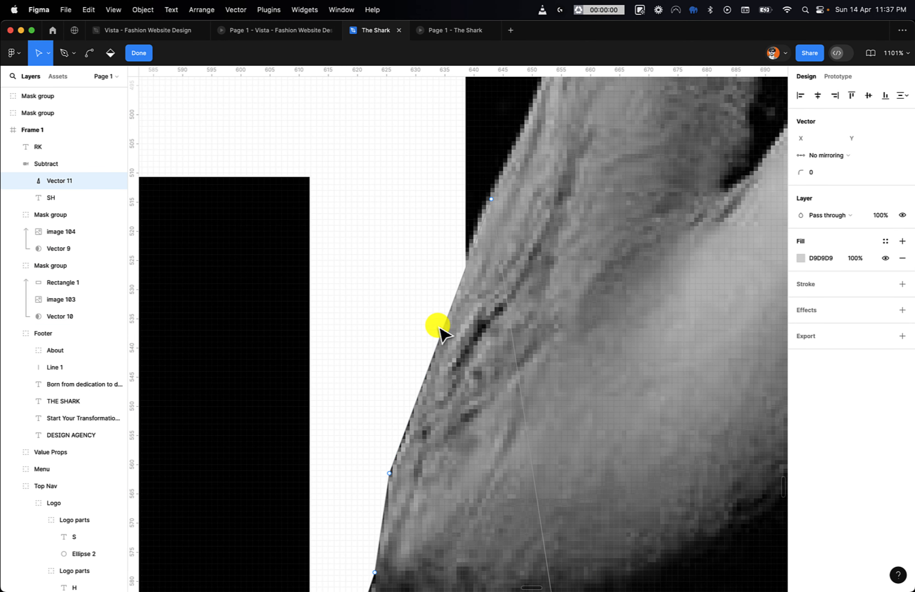
pyautogui.press('Escape')
pyautogui.press('Return')
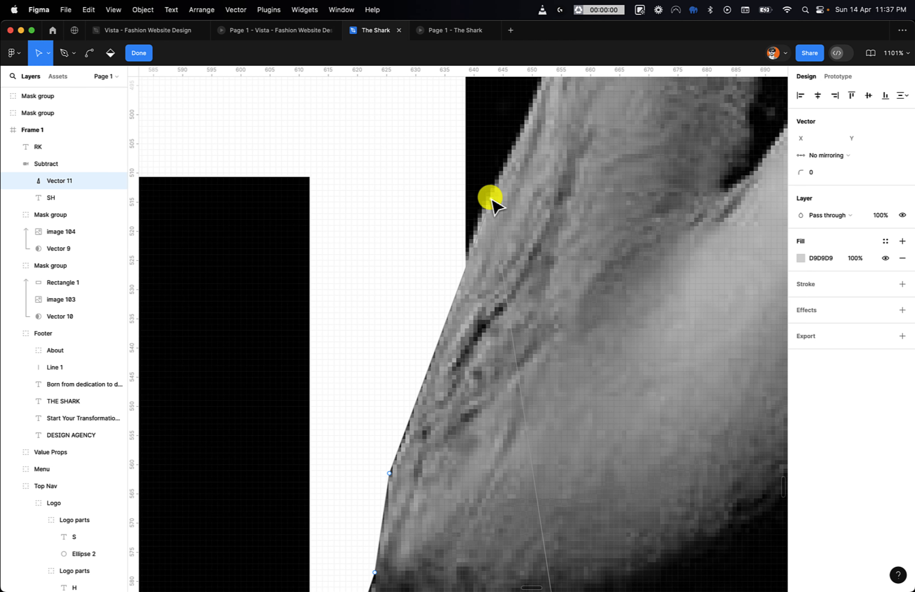
pyautogui.moveTo(491, 200); pyautogui.dragTo(492, 188)
# - Round the cutout's anchor points at Y 561.5 and Y 578.5 with corner radii of 70 and 60, and finish vector editing
pyautogui.scroll(-5, 492, 188)
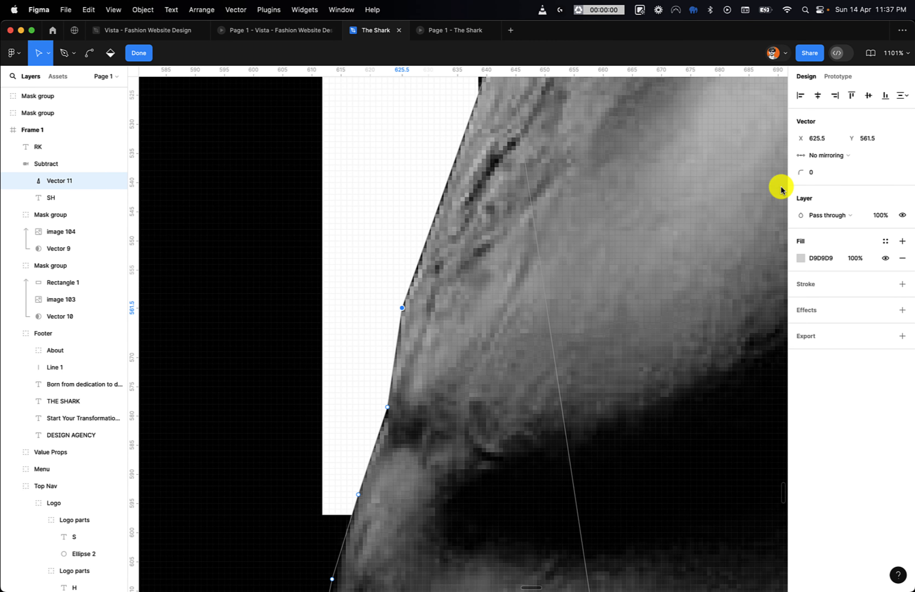
pyautogui.click(829, 173)
pyautogui.write('50')
pyautogui.press('Return')
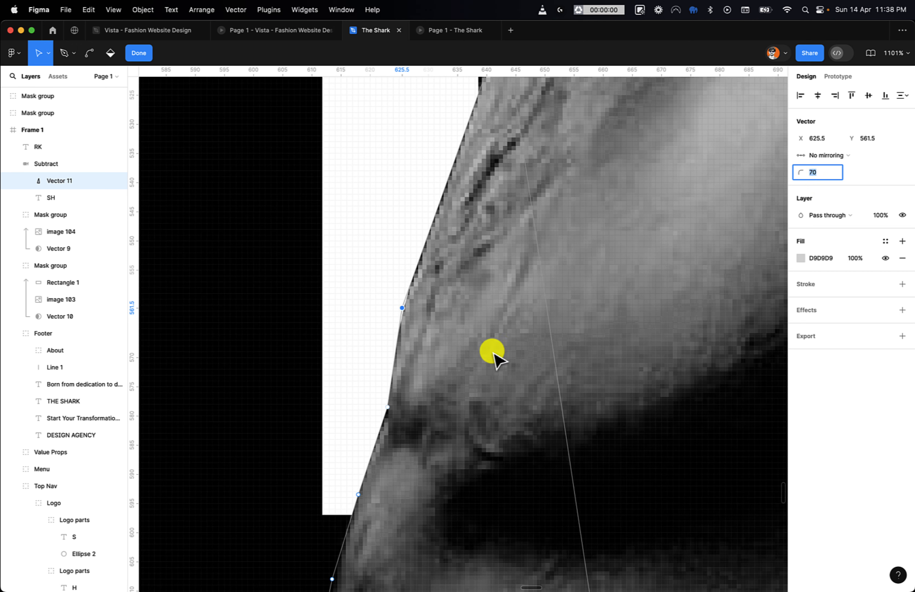
pyautogui.click(388, 407)
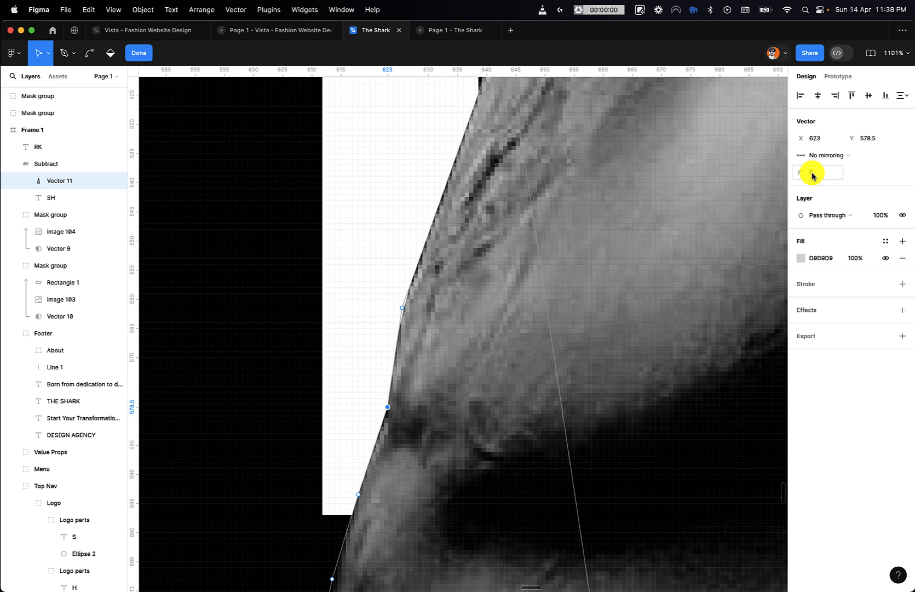
pyautogui.write('10')
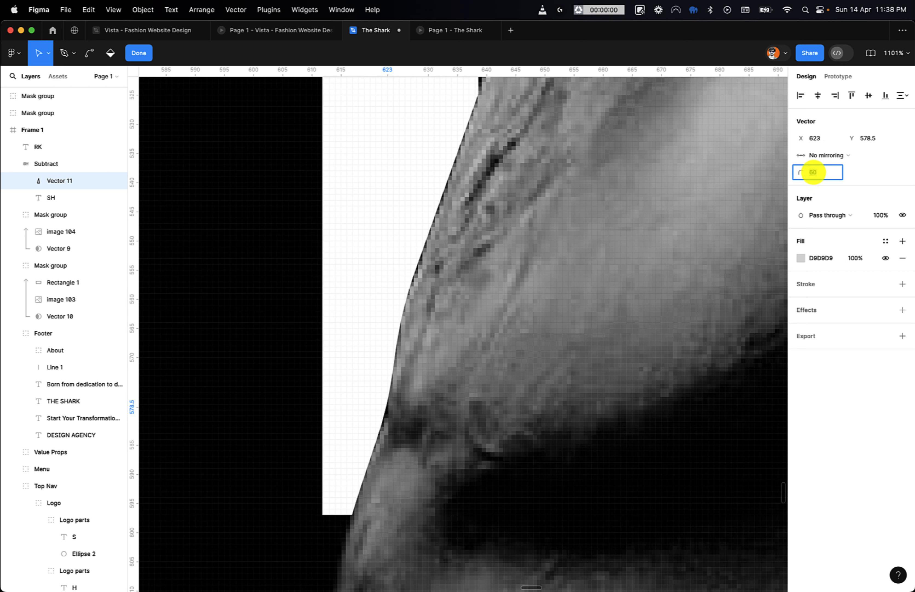
pyautogui.press('Escape')
pyautogui.hotkey('shift', '0')
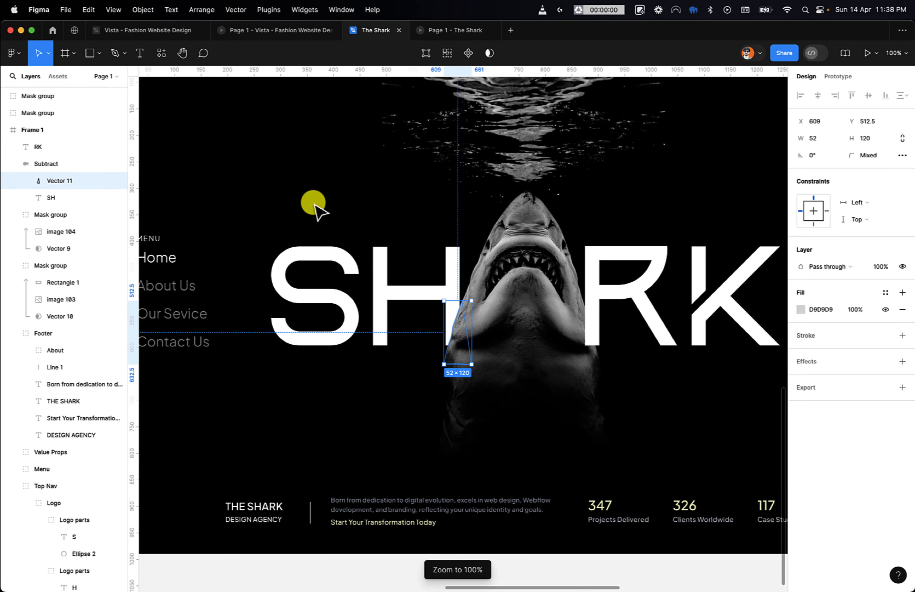
pyautogui.click(315, 207)
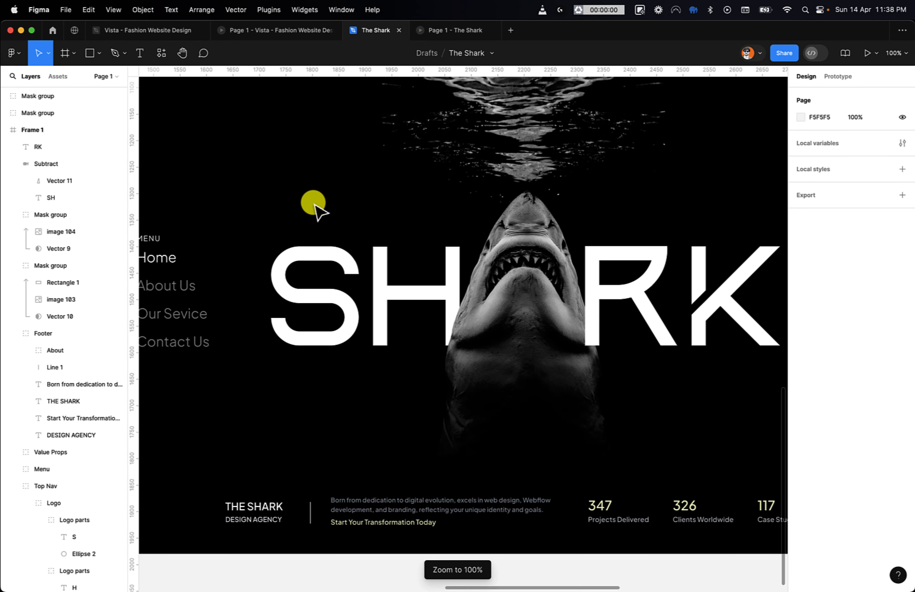
# - Lower the RK text's layer opacity to 40% and ready the Pen tool for tracing the shark's edge over the R
pyautogui.hscroll(3, 314, 207)
pyautogui.scroll(-2, 314, 207)
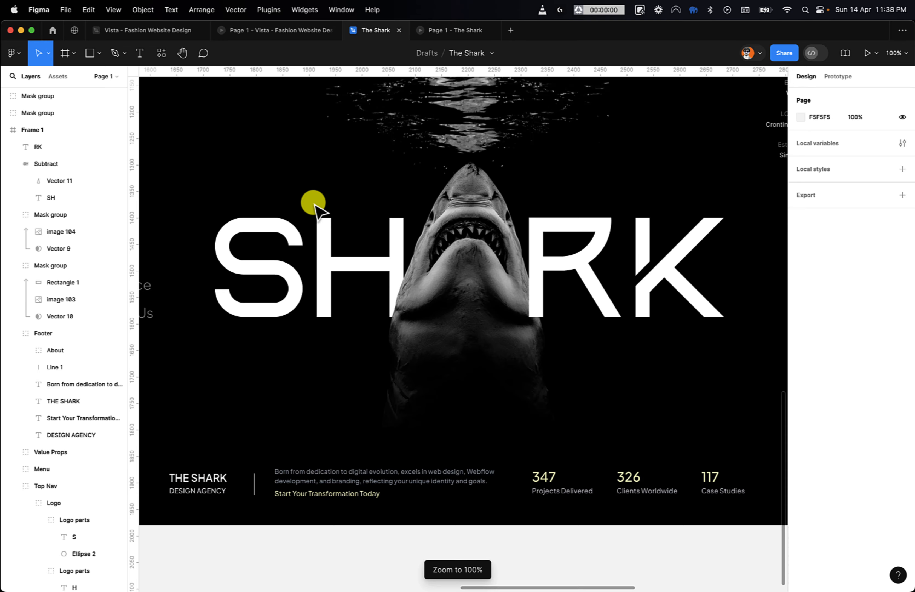
pyautogui.scroll(5, 315, 203)
pyautogui.hscroll(9, 315, 204)
pyautogui.scroll(-3, 315, 204)
pyautogui.scroll(2, 314, 204)
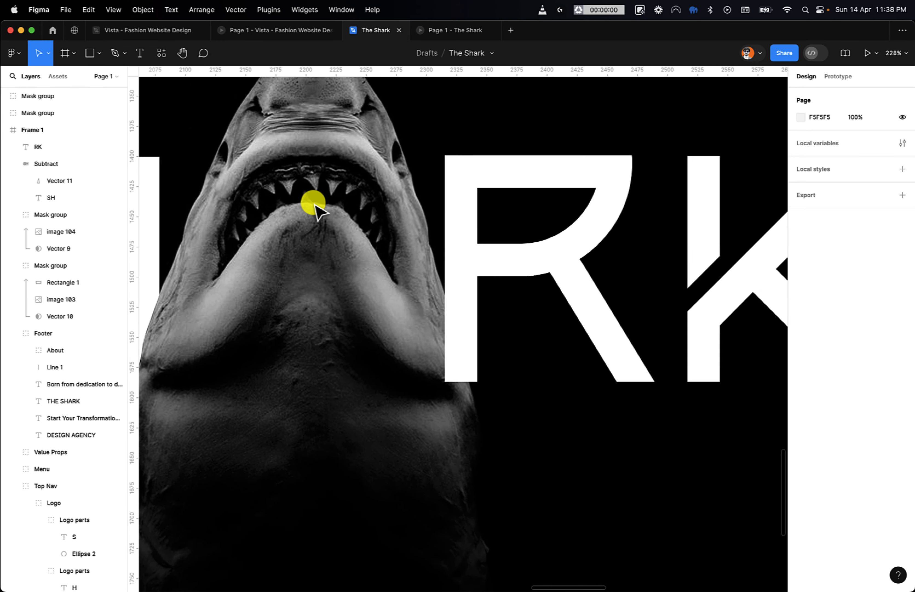
pyautogui.hscroll(1, 315, 206)
pyautogui.scroll(-1, 315, 207)
pyautogui.click(439, 230)
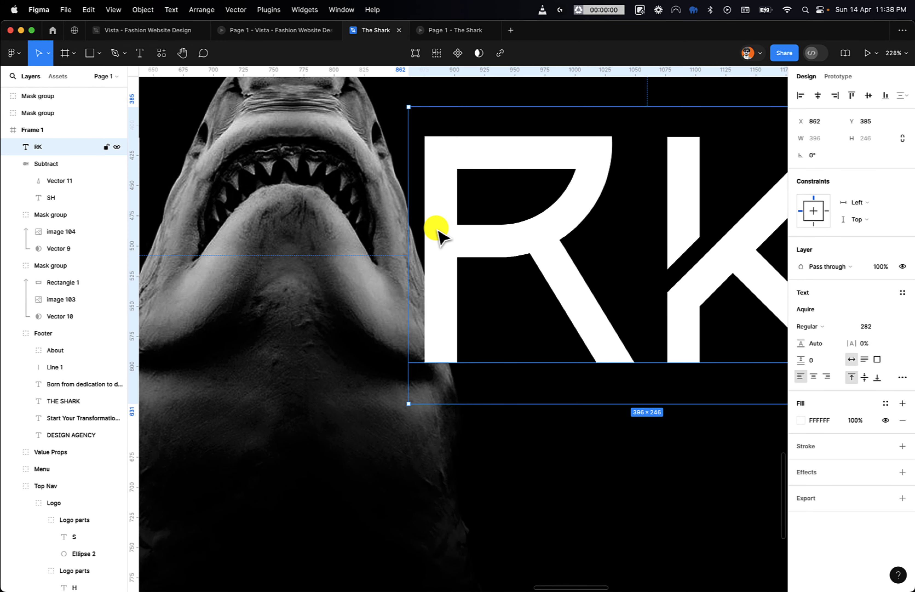
pyautogui.press('4')
pyautogui.press('p')
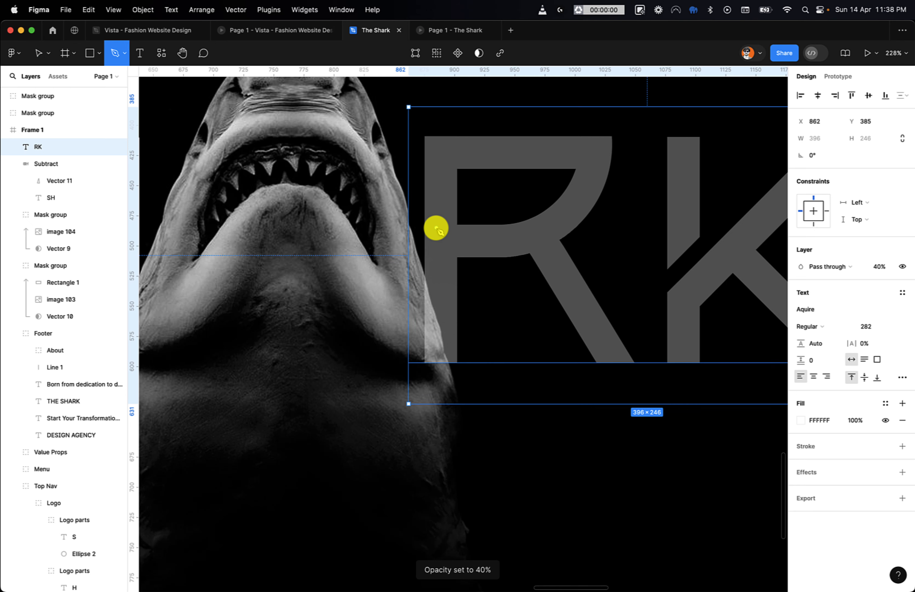
pyautogui.scroll(5, 438, 230)
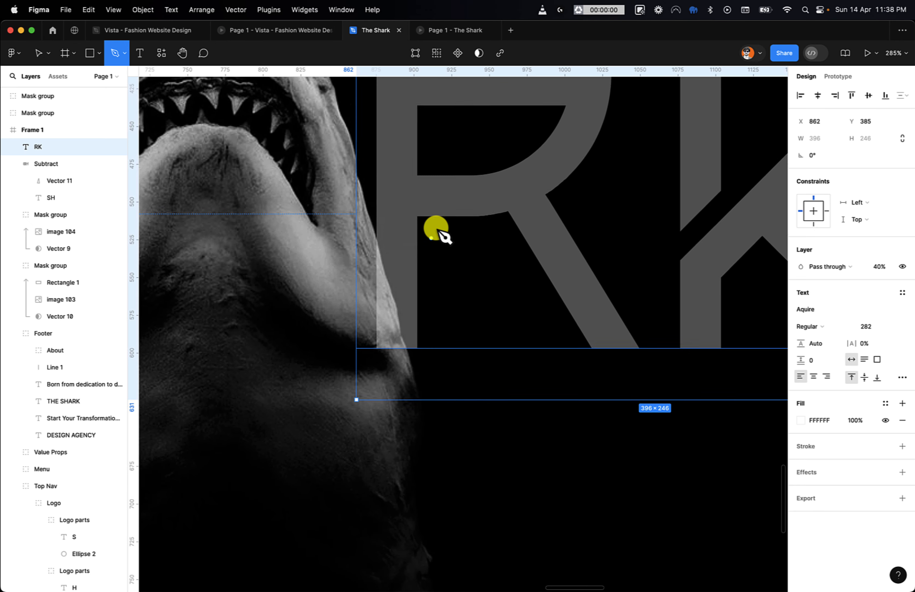
# - Draw a closed vector shape about 73.5 × 96 with the Pen tool, following the shark's edge where it overlaps the R's stem
pyautogui.scroll(6, 438, 230)
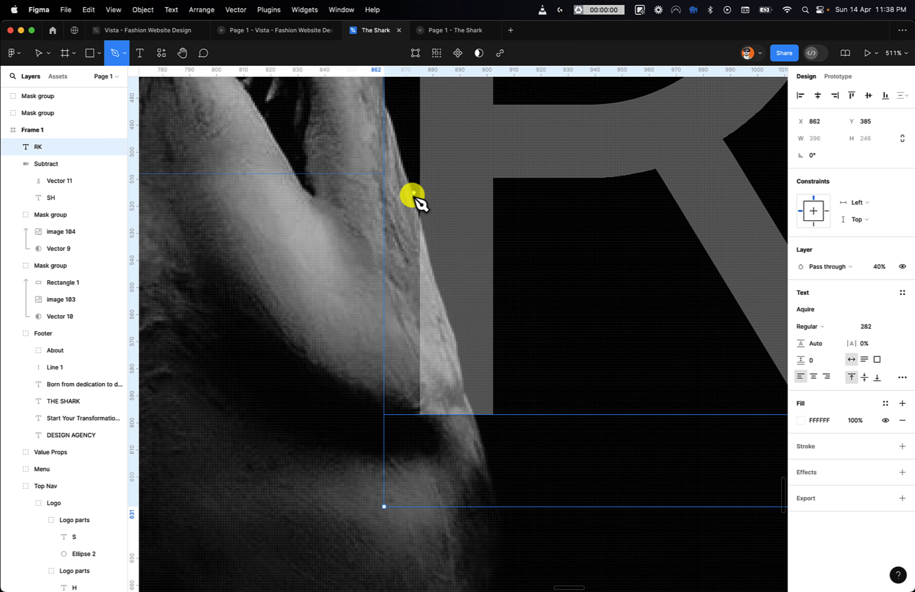
pyautogui.click(413, 195)
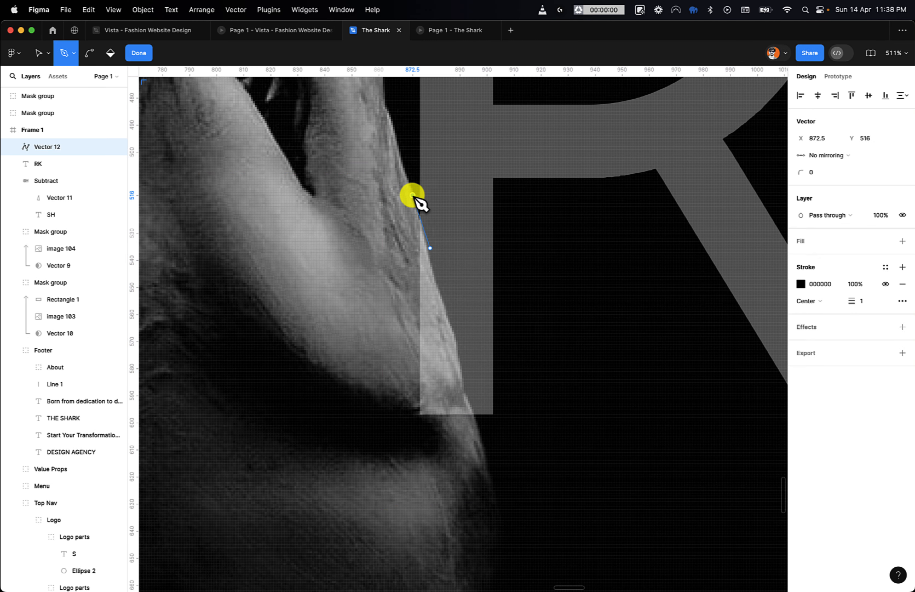
pyautogui.click(428, 243)
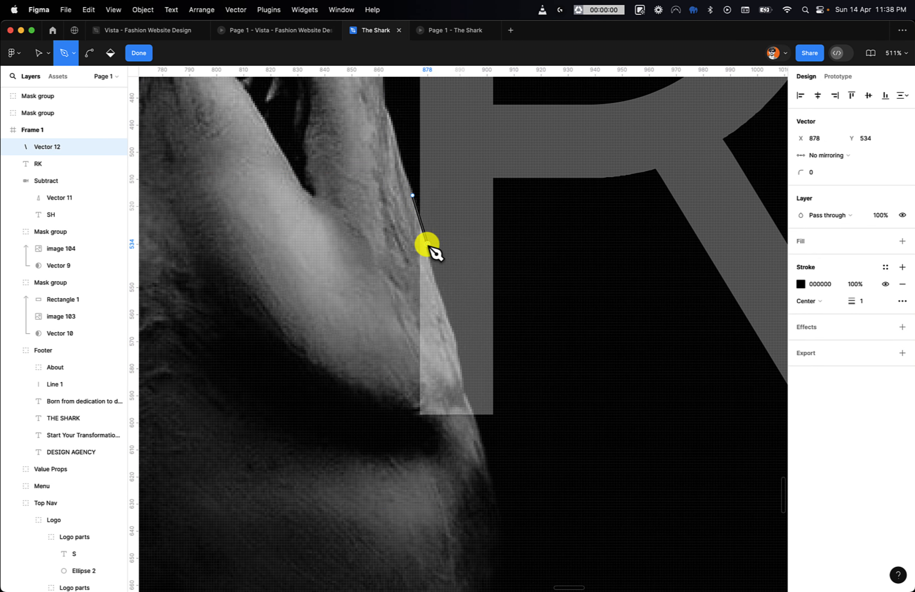
pyautogui.click(437, 282)
pyautogui.click(443, 304)
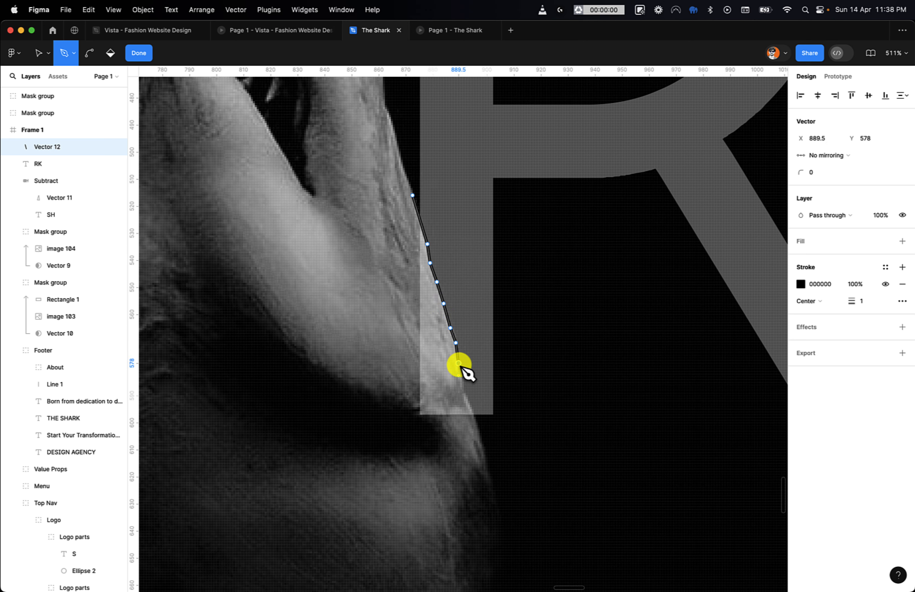
pyautogui.click(463, 384)
pyautogui.click(463, 394)
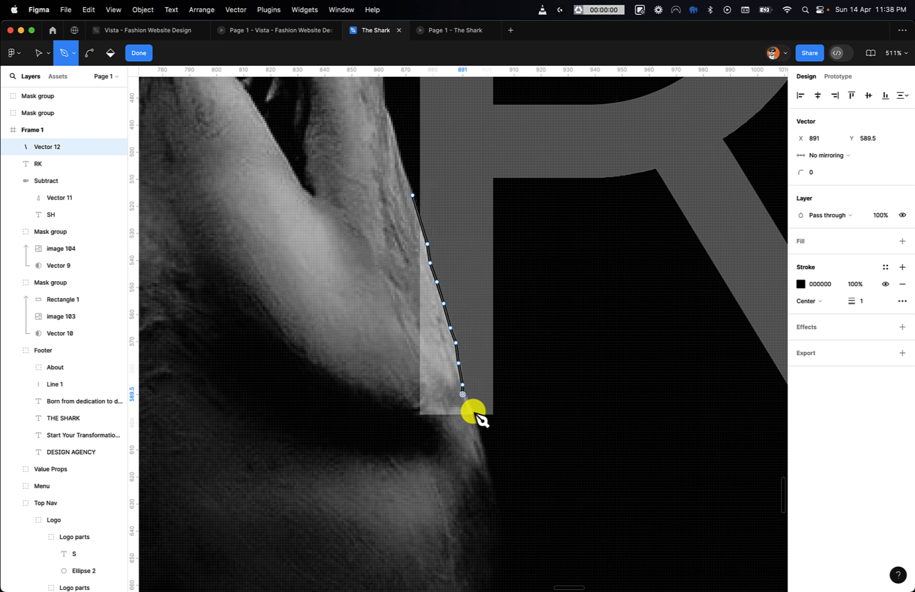
pyautogui.click(477, 419)
pyautogui.click(494, 440)
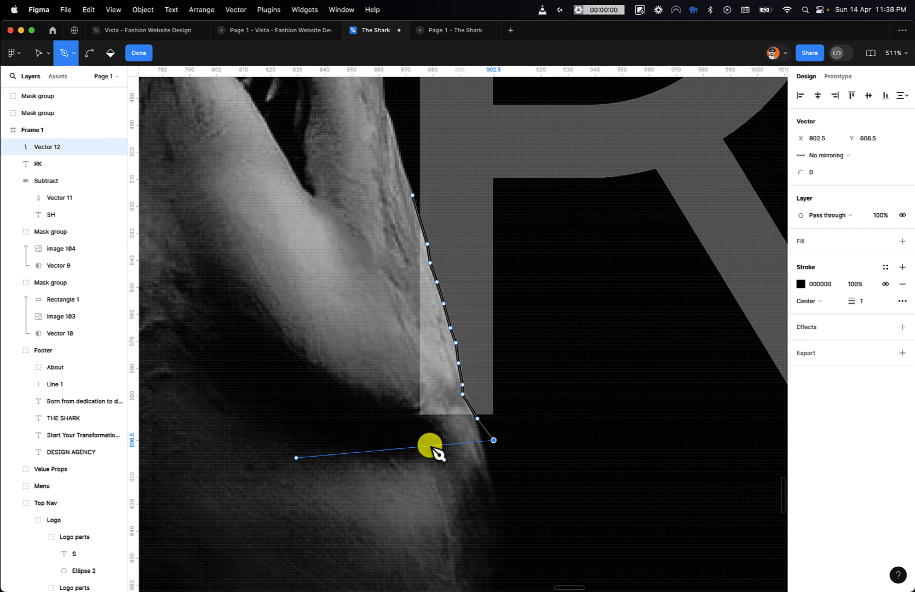
pyautogui.click(295, 455)
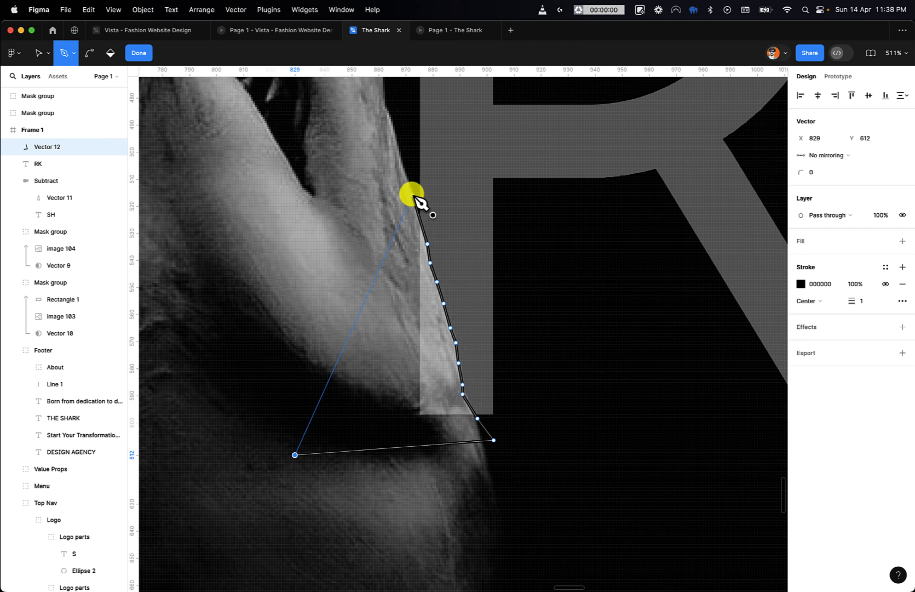
pyautogui.click(413, 195)
pyautogui.press('Escape')
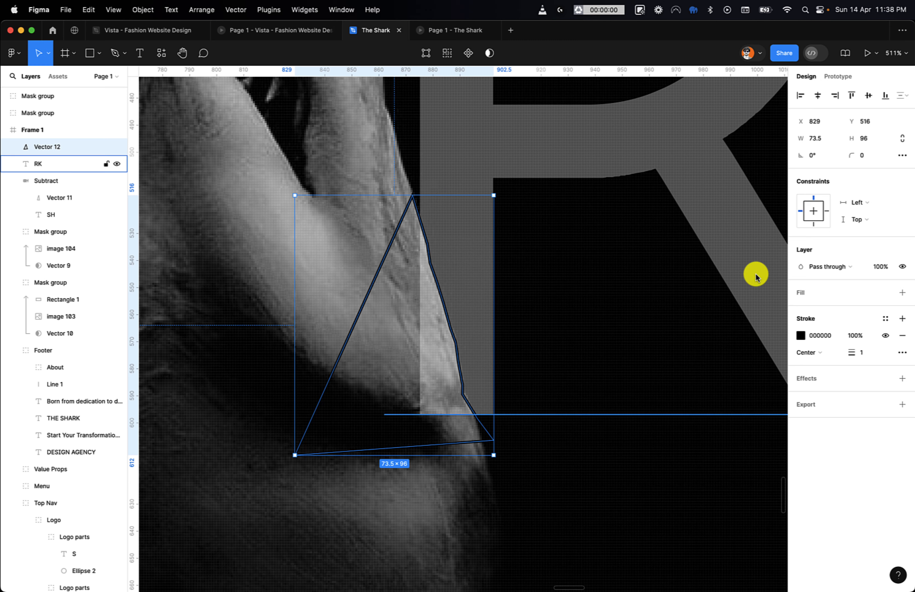
# - Give the new shape a solid fill with no stroke and subtract it from the RK text
pyautogui.click(832, 292)
pyautogui.click(903, 352)
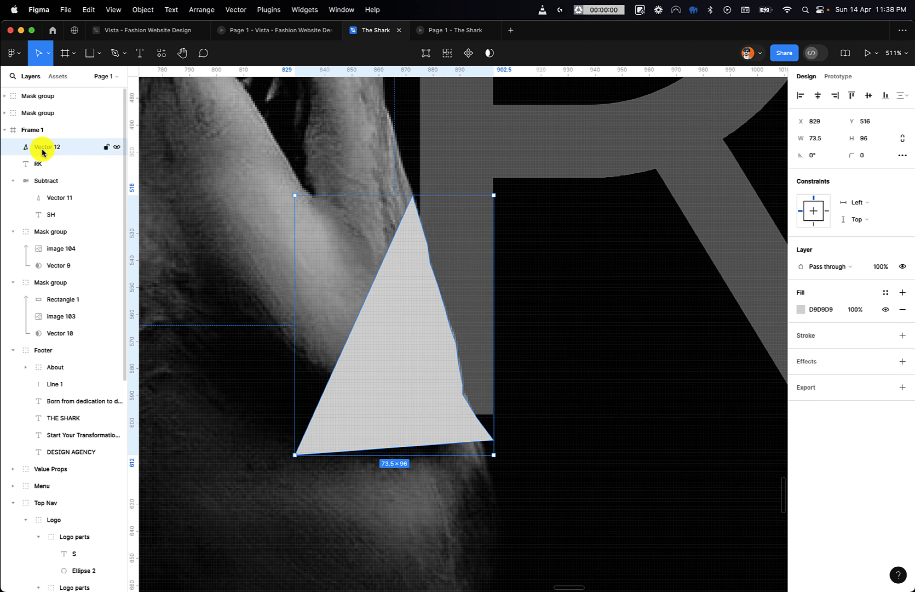
pyautogui.keyDown('shift'); pyautogui.click(39, 165); pyautogui.keyUp('shift')
pyautogui.click(496, 53)
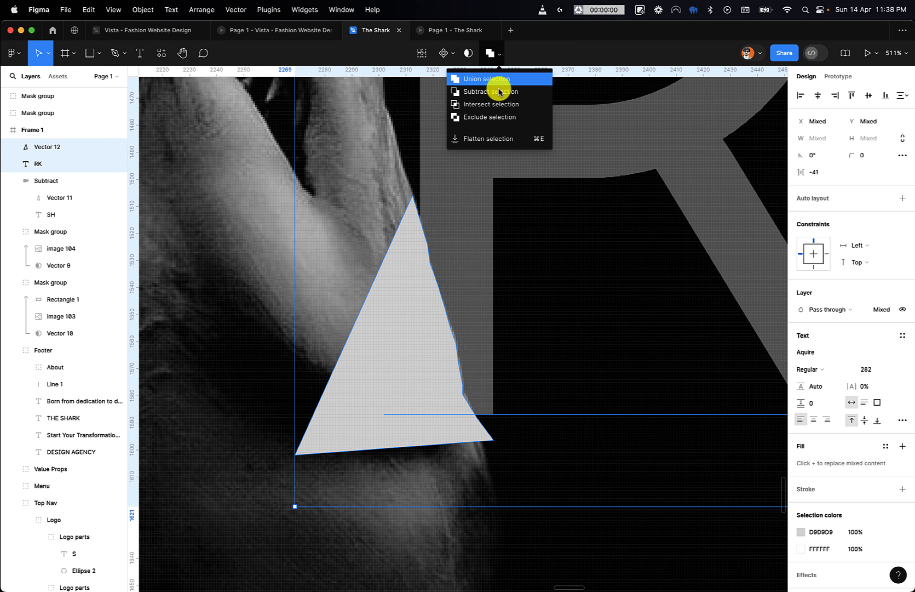
pyautogui.click(500, 91)
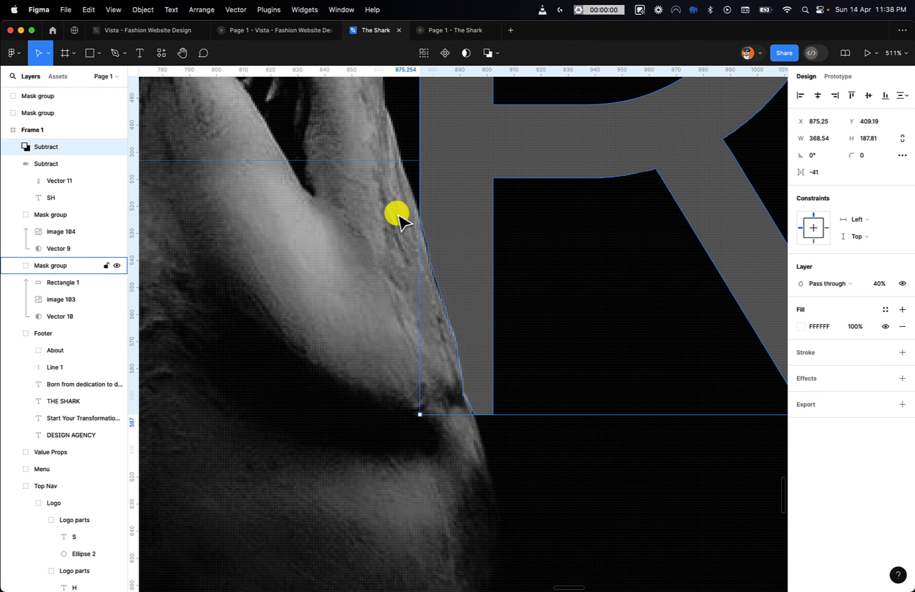
# - Set the cut-out RK lettering's layer opacity to 100% and view the design at 100% zoom
pyautogui.press('0')
pyautogui.hotkey('shift', '0')
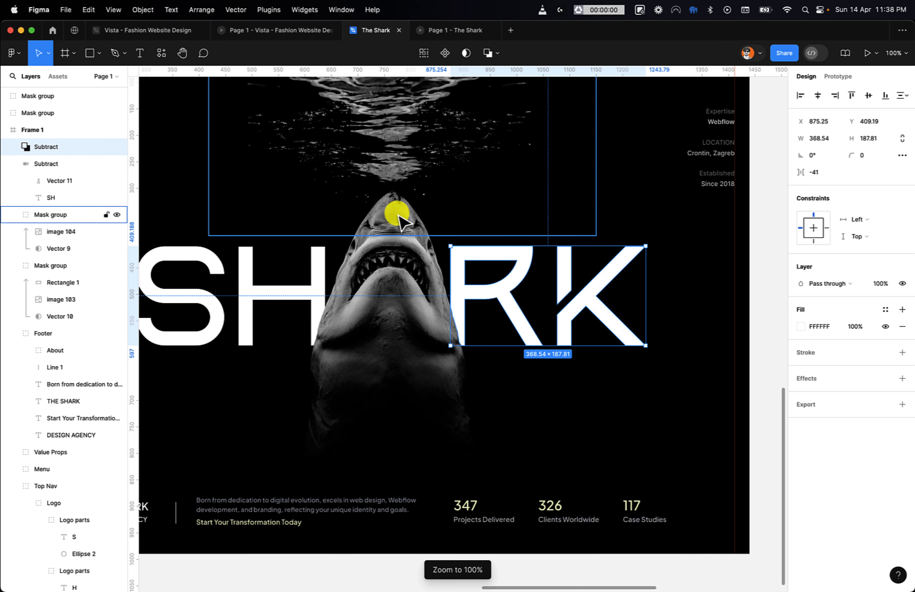
pyautogui.click(573, 396)
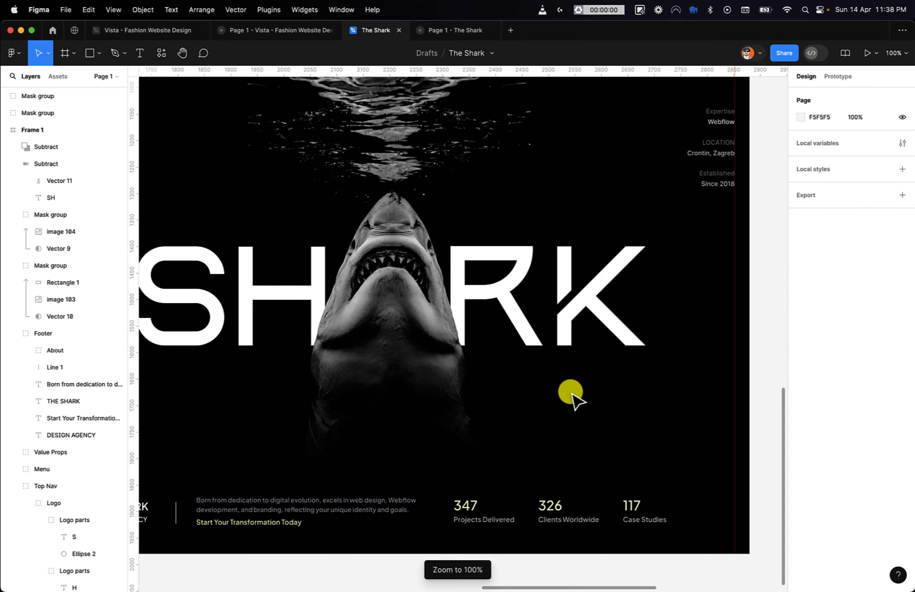
pyautogui.hscroll(-10, 573, 396)
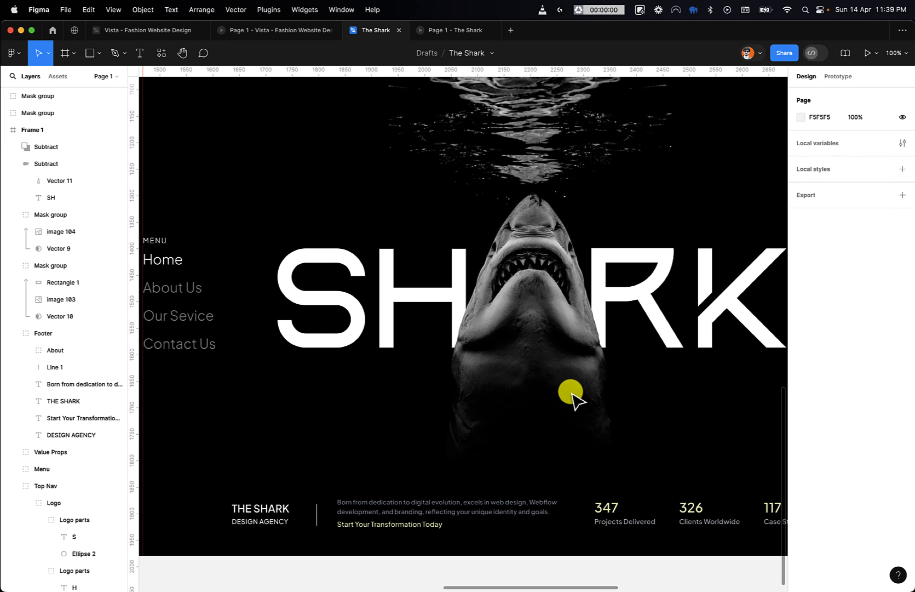
pyautogui.hscroll(5, 573, 397)
pyautogui.scroll(5, 573, 396)
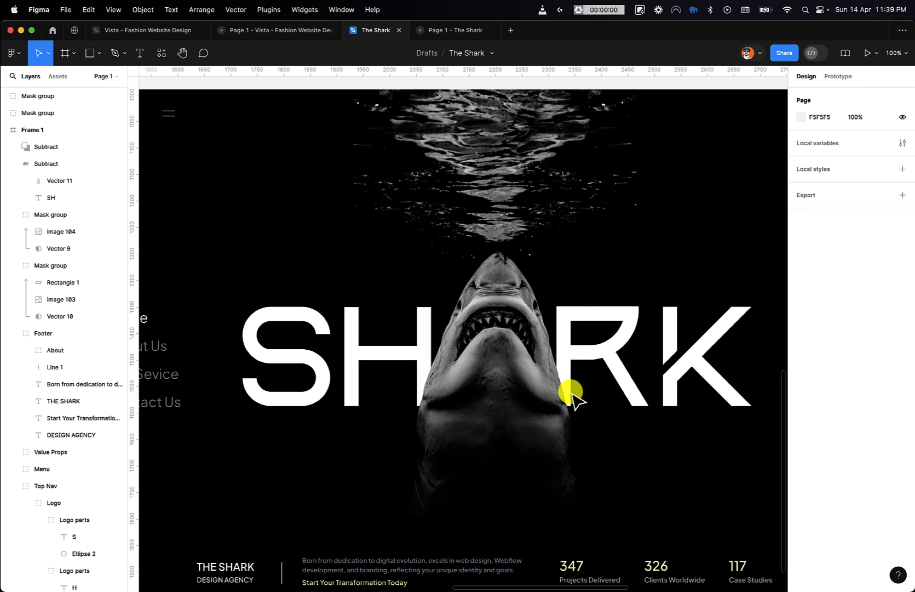
pyautogui.scroll(-1, 573, 397)
pyautogui.hscroll(1, 573, 396)
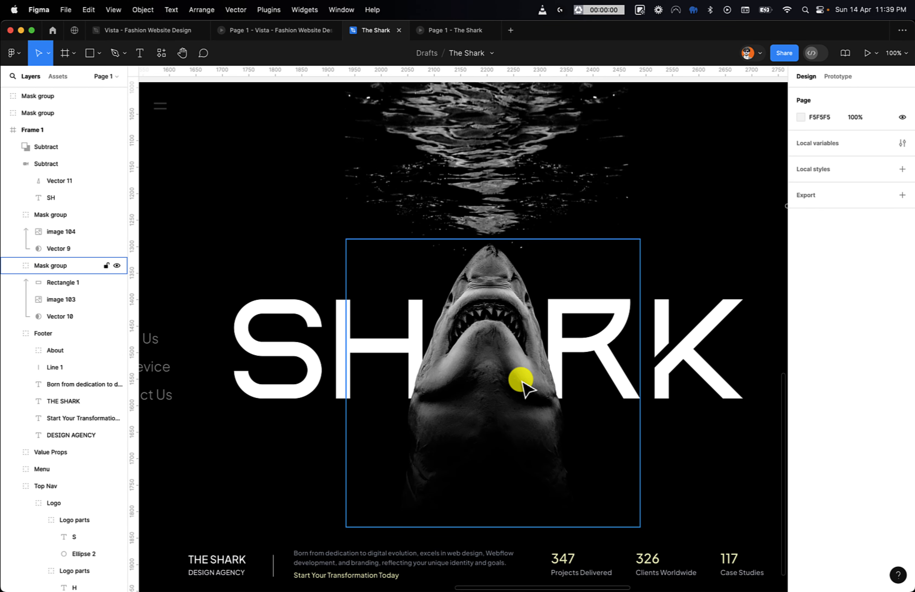
pyautogui.scroll(5, 524, 388)
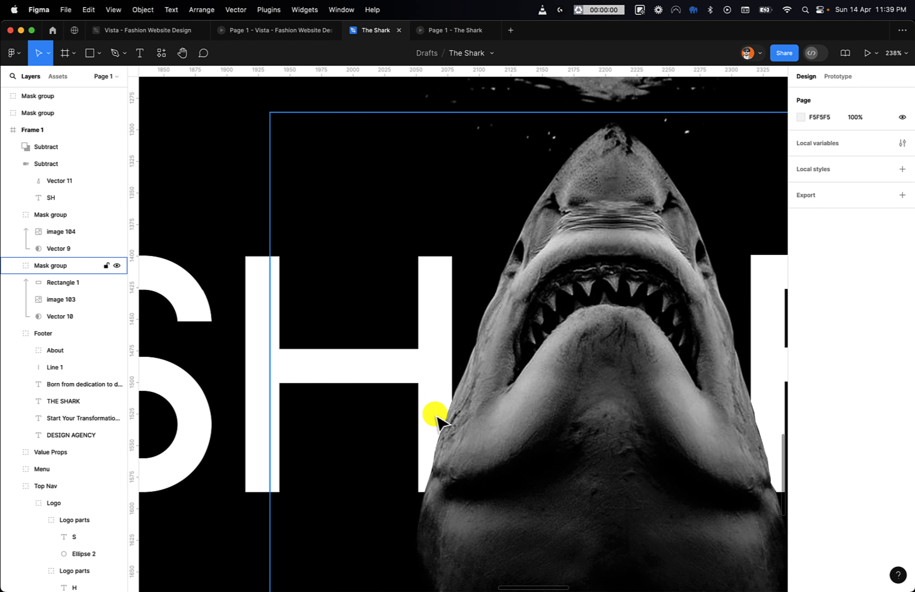
pyautogui.click(48, 180)
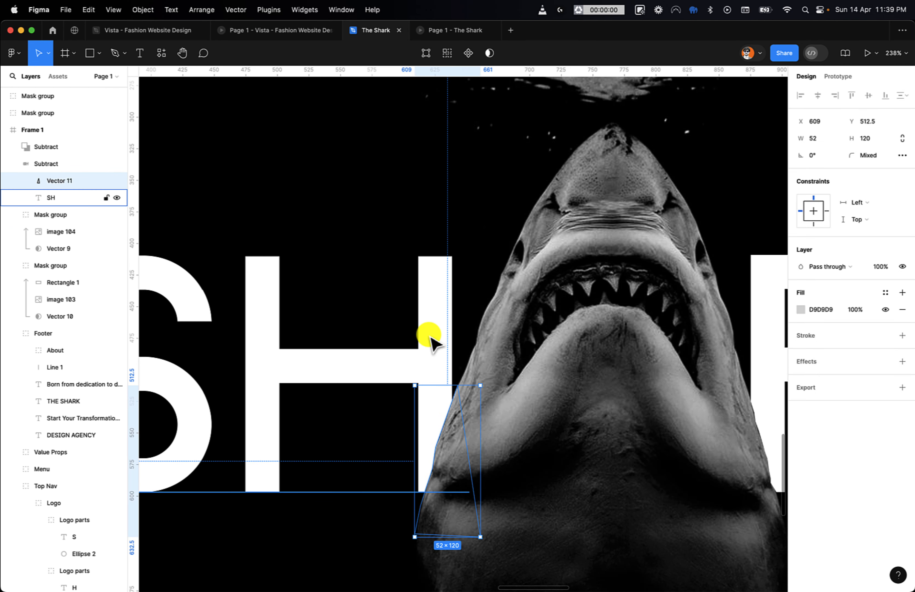
pyautogui.press('p')
pyautogui.press('v')
# - Draw a closed vector shape about 41 × 136.5 with the Pen tool, between the H's inner leg and the shark's edge
pyautogui.click(435, 463)
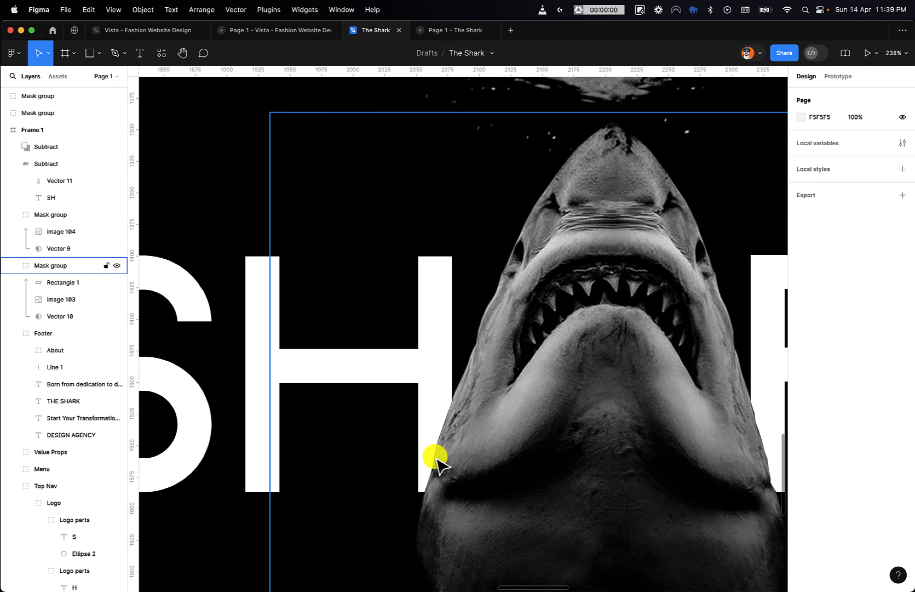
pyautogui.press('p')
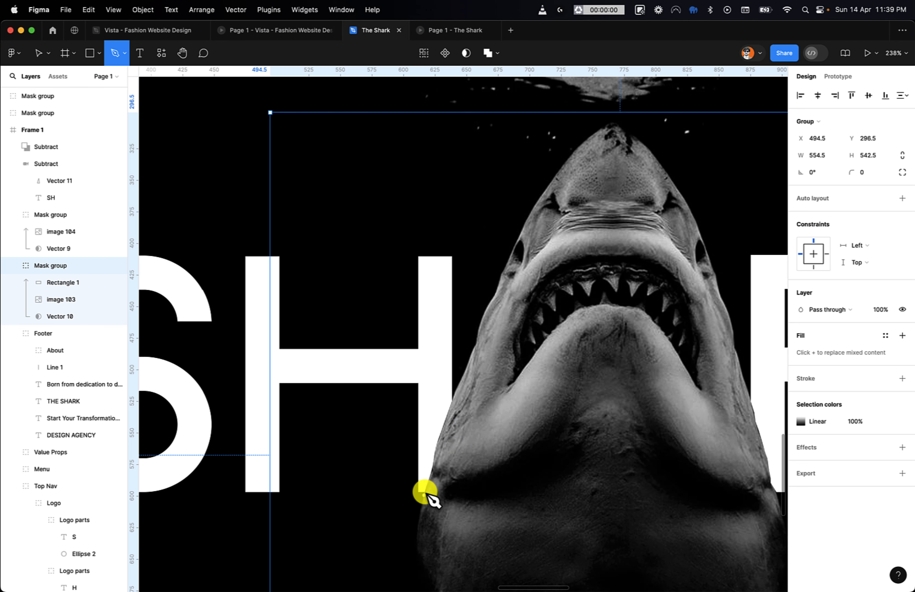
pyautogui.click(424, 491)
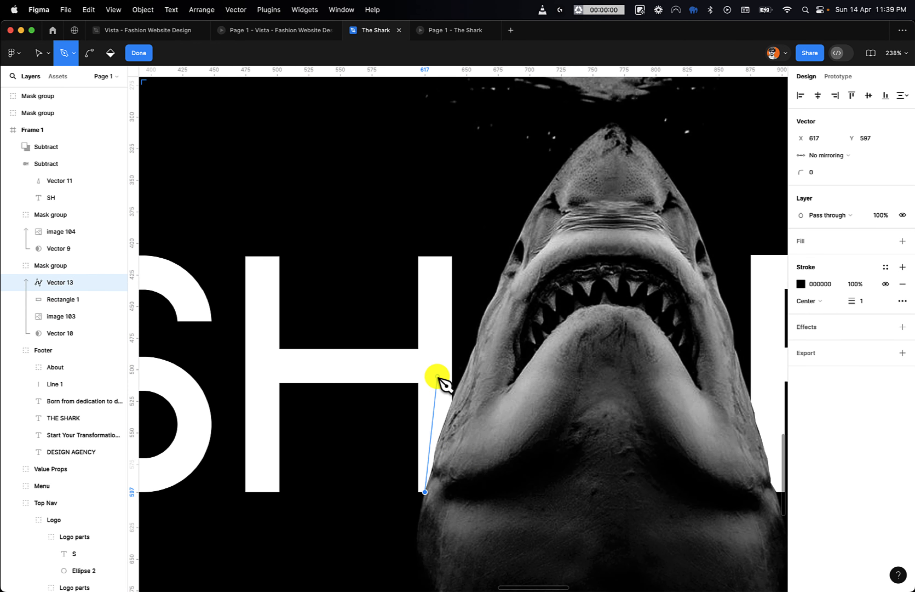
pyautogui.click(437, 377)
pyautogui.click(477, 319)
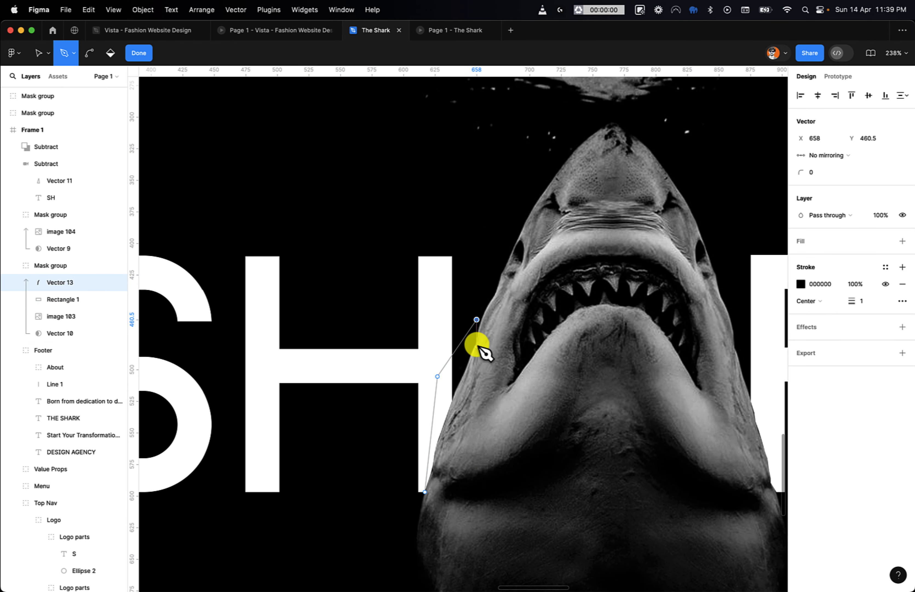
pyautogui.click(443, 428)
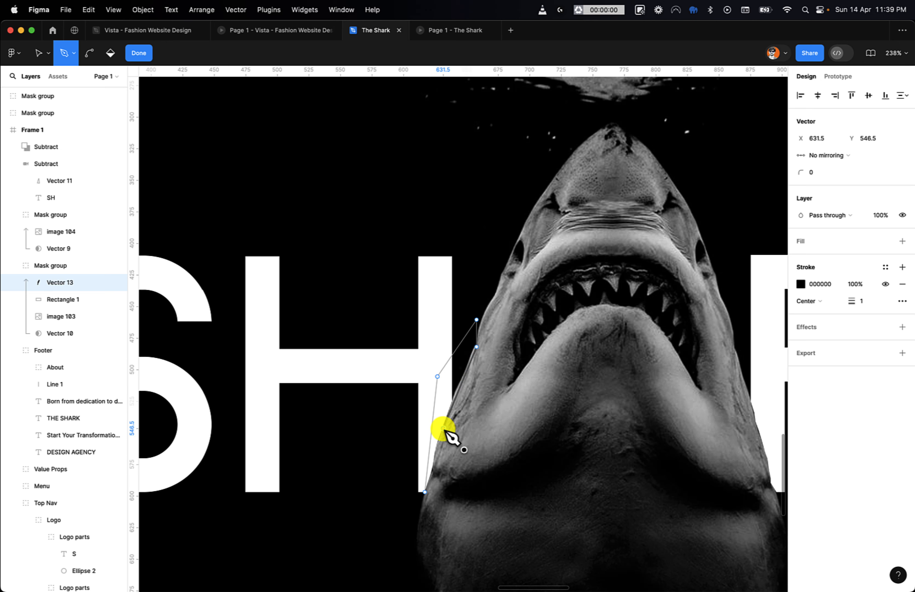
pyautogui.click(425, 491)
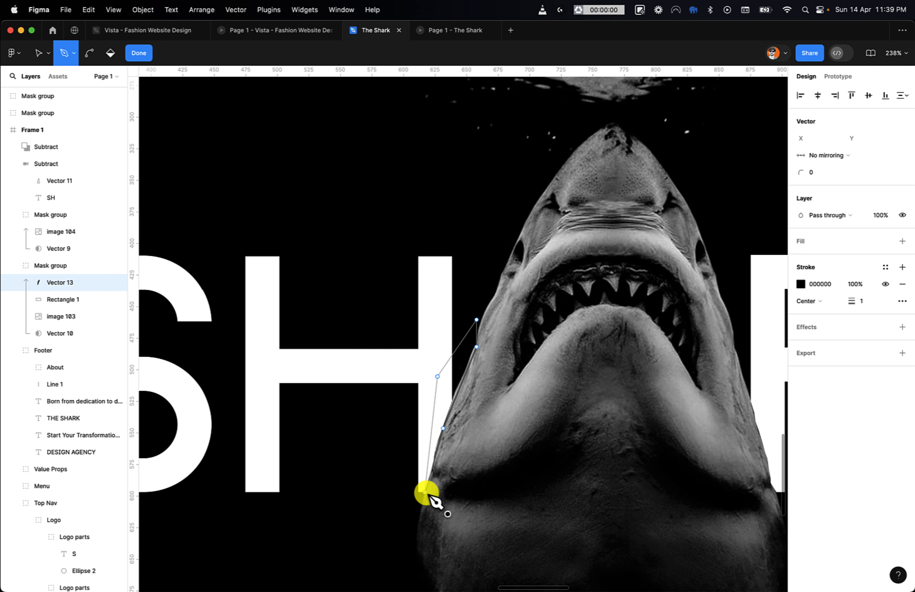
pyautogui.press('Escape')
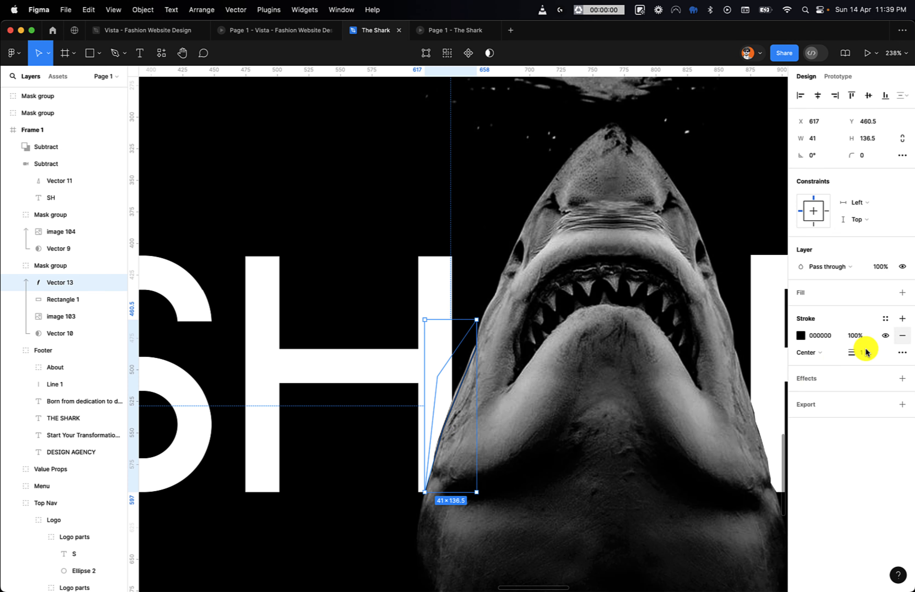
# - Replace the new shape's stroke with a black 000000 fill and place it above the SH text inside the Subtract group
pyautogui.click(902, 335)
pyautogui.click(902, 293)
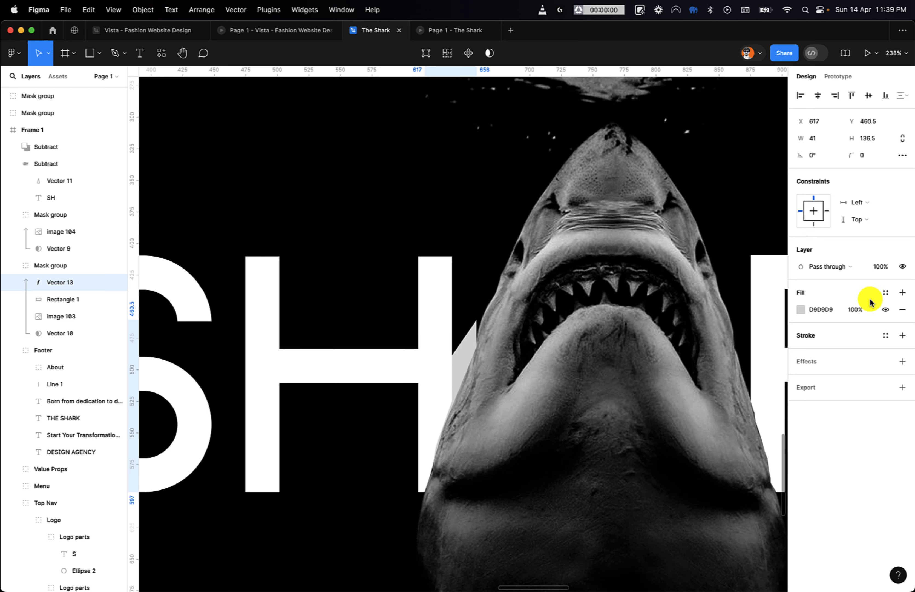
pyautogui.click(819, 312)
pyautogui.write('000')
pyautogui.press('Return')
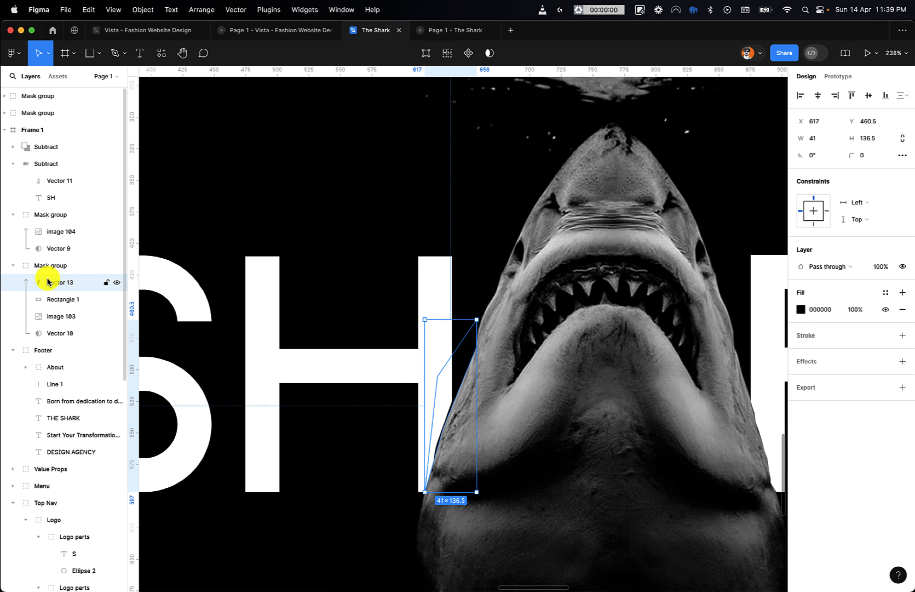
pyautogui.moveTo(26, 282); pyautogui.dragTo(45, 199)
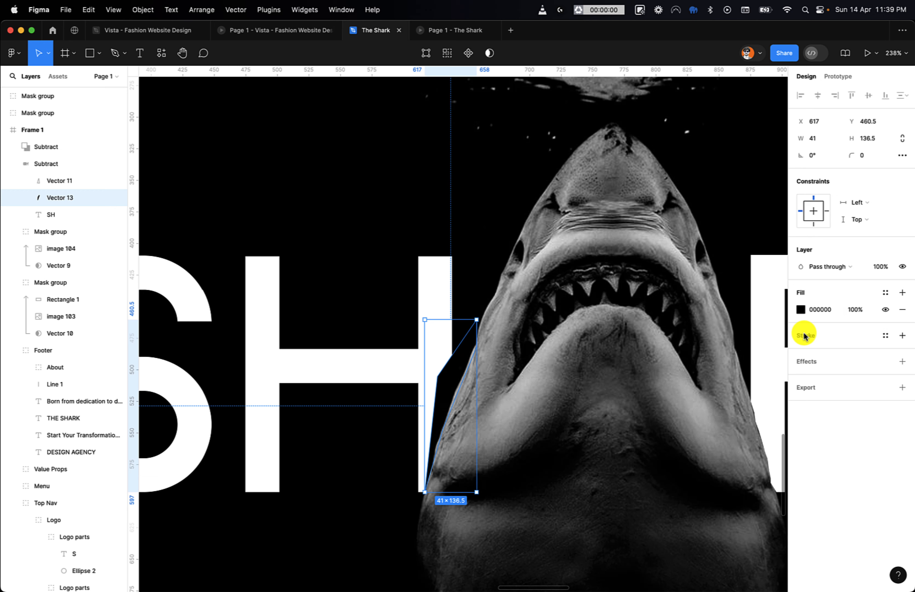
# - Add a layer blur effect to the black shape with a blur value of 114
pyautogui.click(812, 361)
pyautogui.click(823, 378)
pyautogui.press('Down')
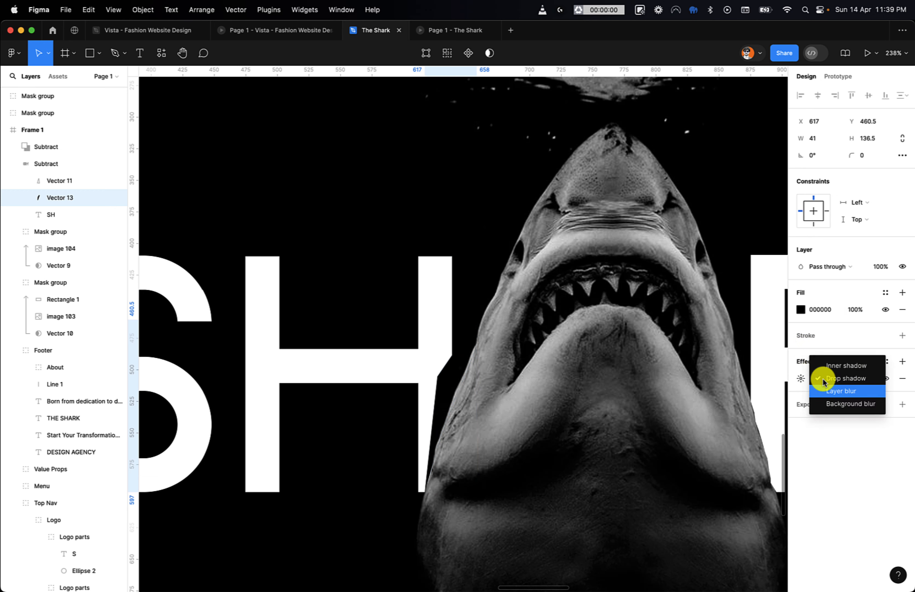
pyautogui.click(825, 390)
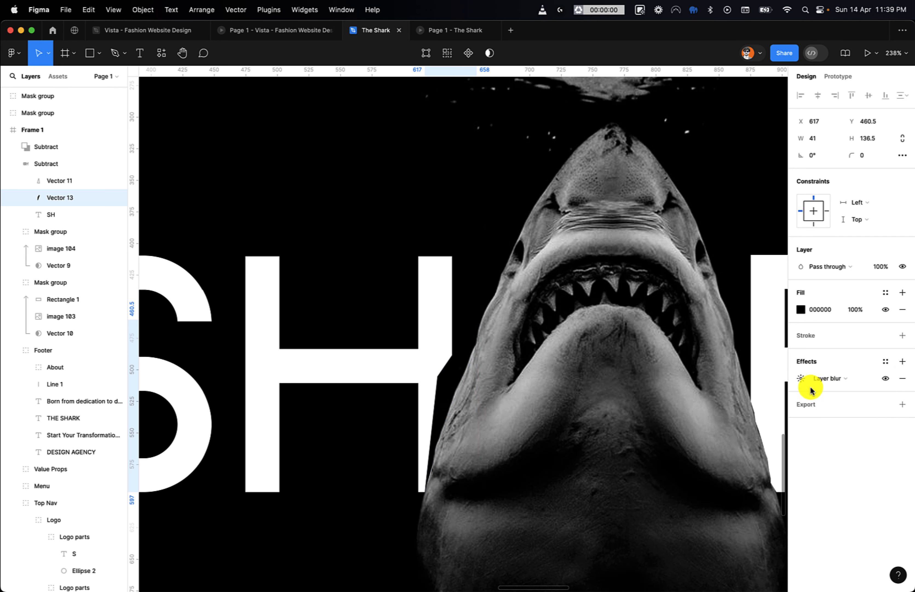
pyautogui.click(798, 382)
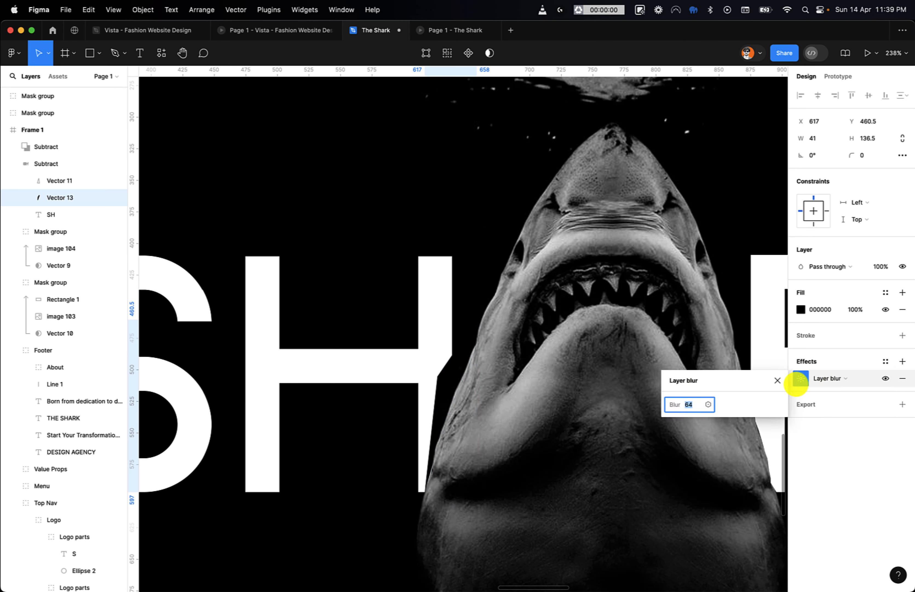
pyautogui.press('Return')
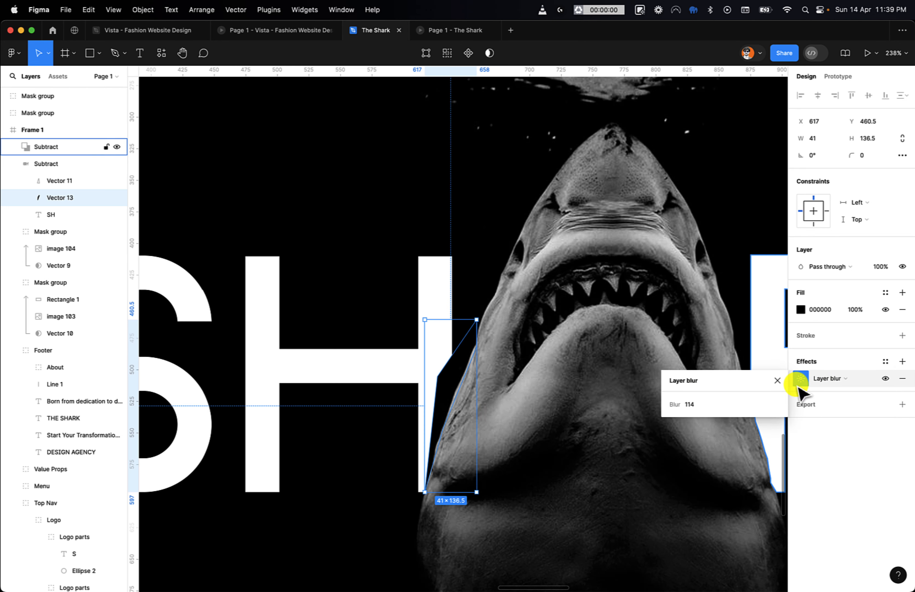
# - Place the blurred black shape outside and directly above the SH Subtract group, and reduce its blur to form a tighter shadow
pyautogui.moveTo(83, 195); pyautogui.dragTo(73, 158)
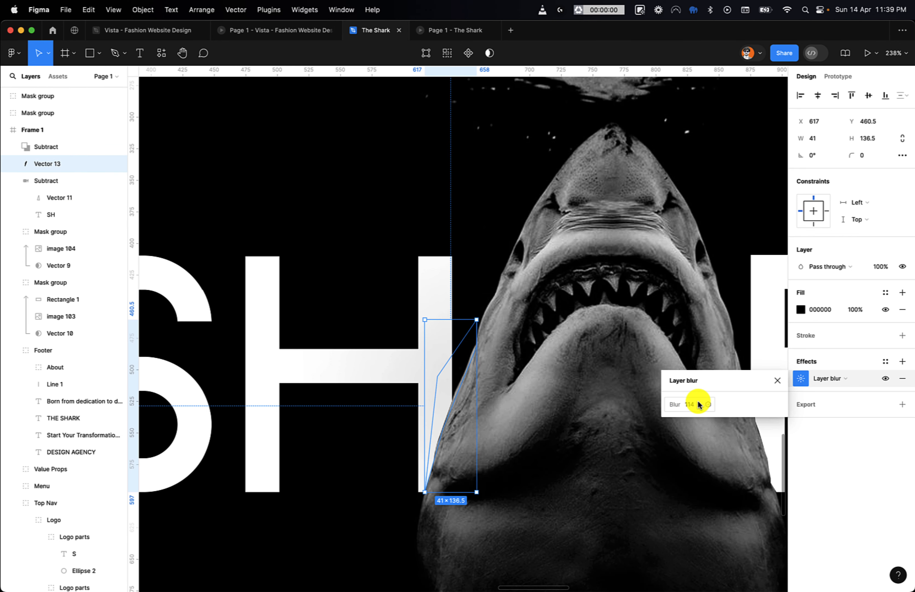
pyautogui.write('24')
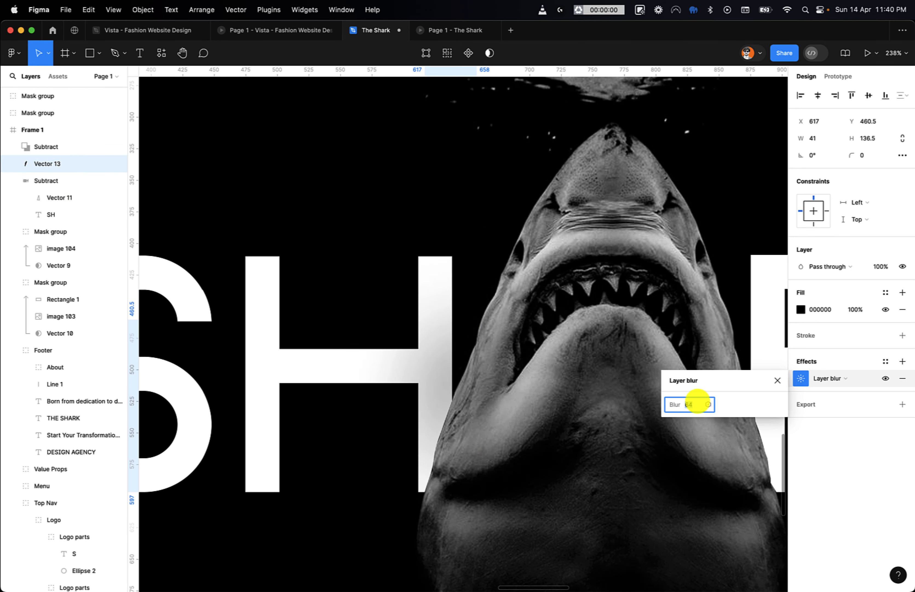
pyautogui.hotkey('shift', 'Down')
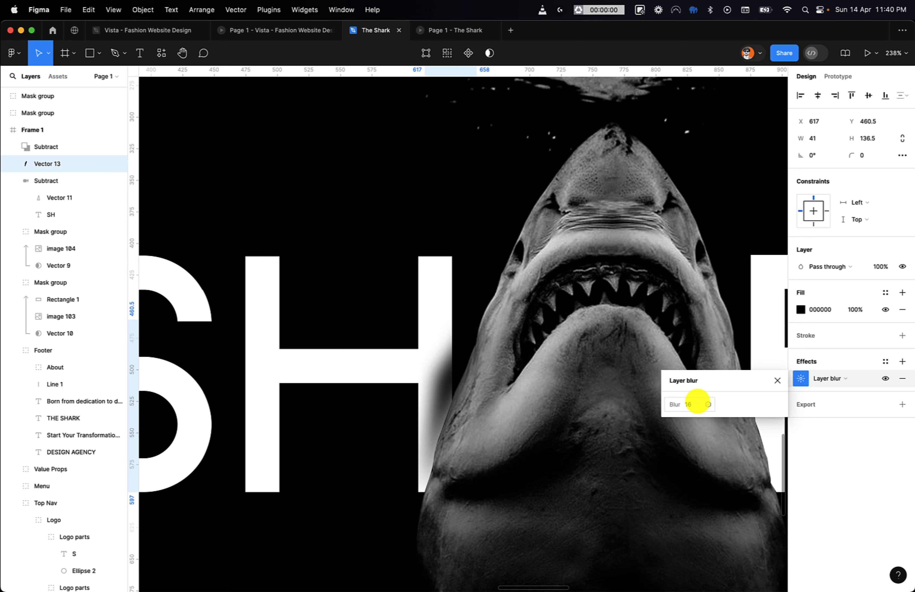
# - Reshape the blurred black shadow shape by moving its points, enlarging it to about 59 × 225.5 along the H and the shark's edge
pyautogui.press('Return')
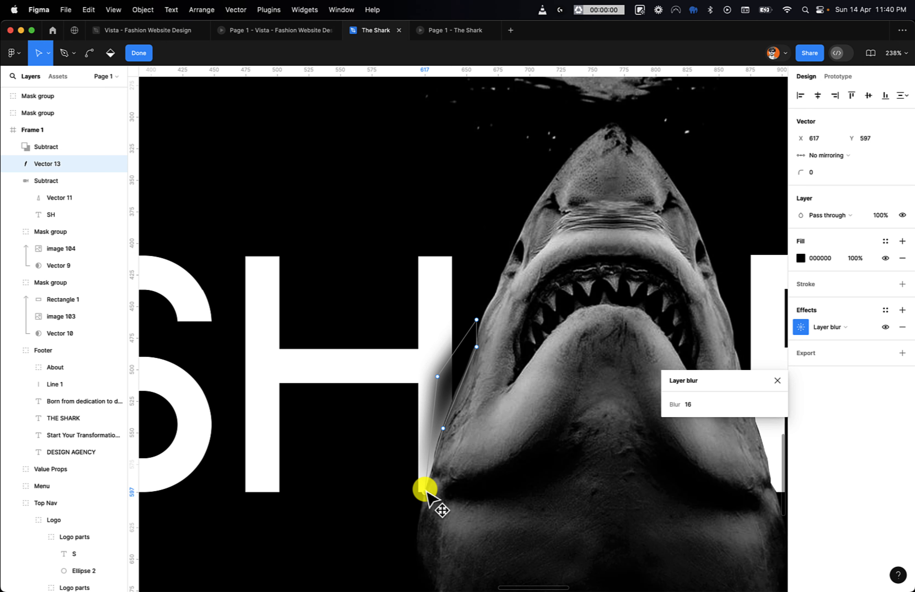
pyautogui.moveTo(425, 488); pyautogui.dragTo(402, 583)
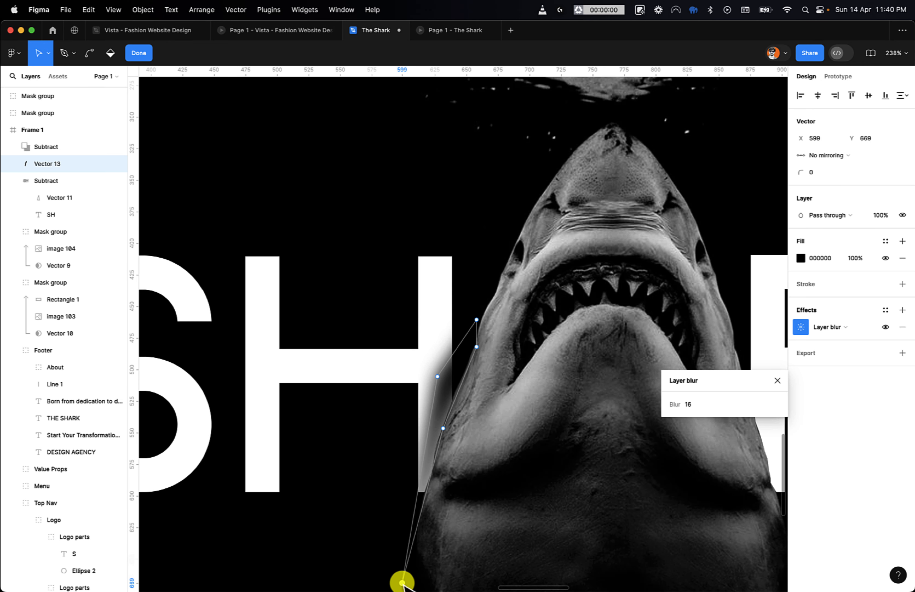
pyautogui.moveTo(443, 428); pyautogui.dragTo(445, 457)
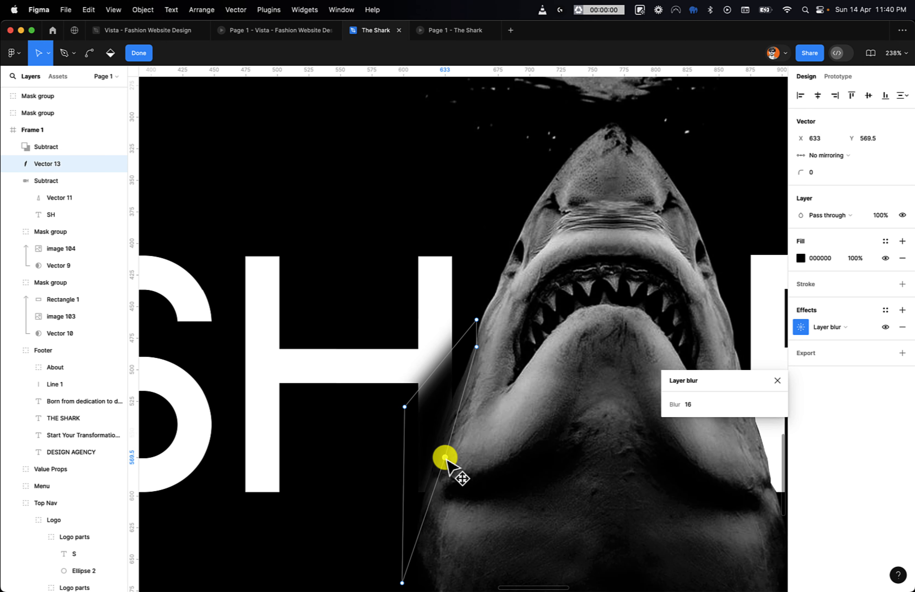
pyautogui.moveTo(406, 407); pyautogui.dragTo(410, 415)
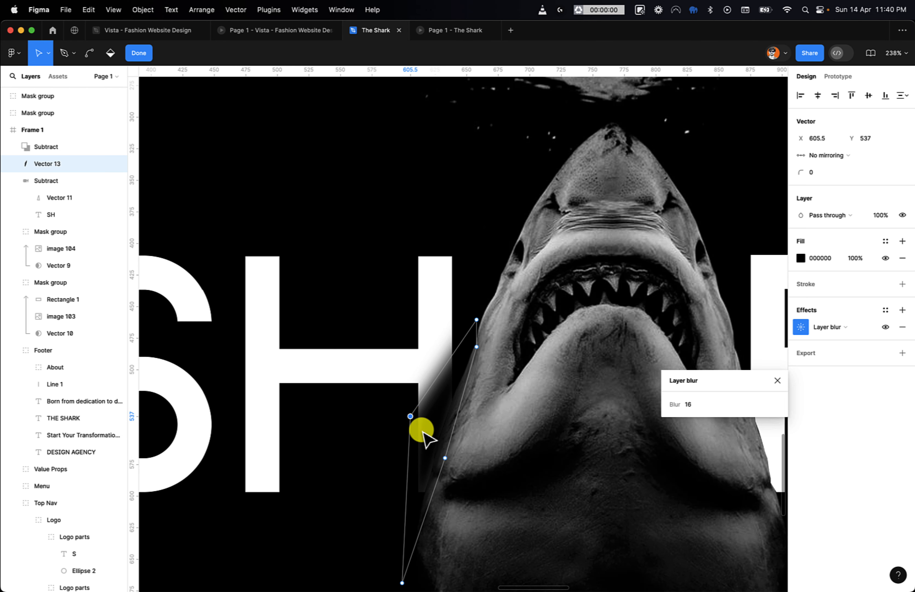
pyautogui.moveTo(445, 458); pyautogui.dragTo(445, 465)
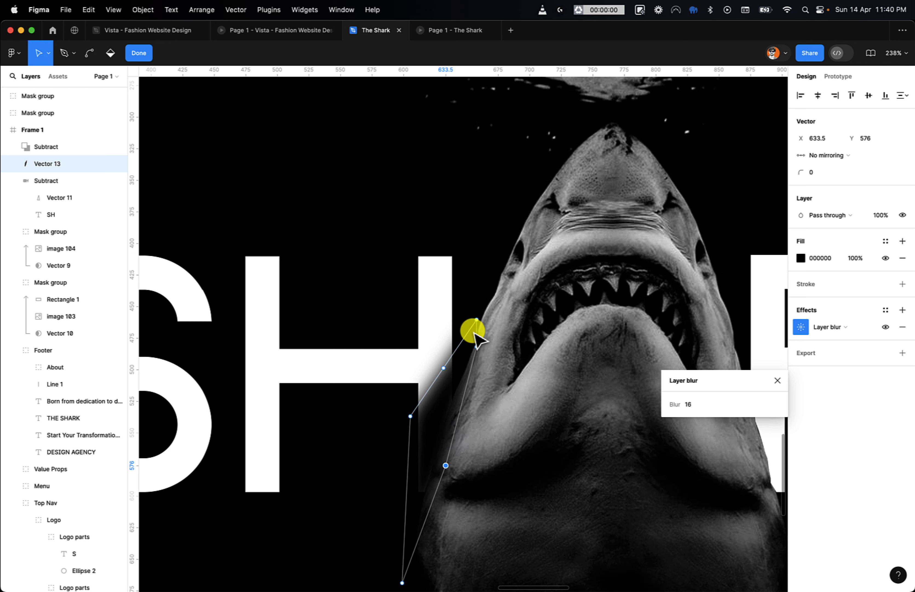
pyautogui.moveTo(476, 319); pyautogui.dragTo(477, 298)
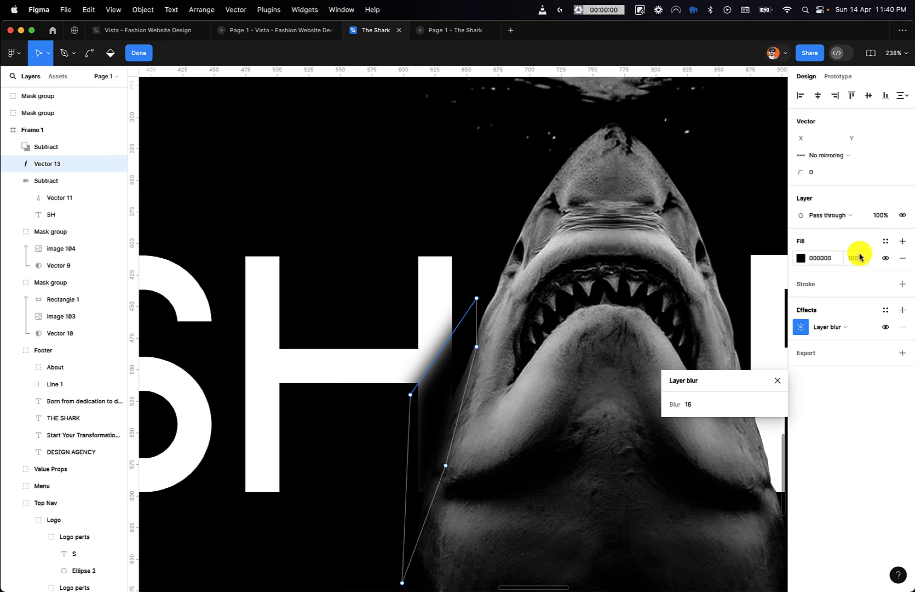
# - Reduce the shadow shape's black fill opacity to 60% and finish editing its points
pyautogui.write('70')
pyautogui.press('Return')
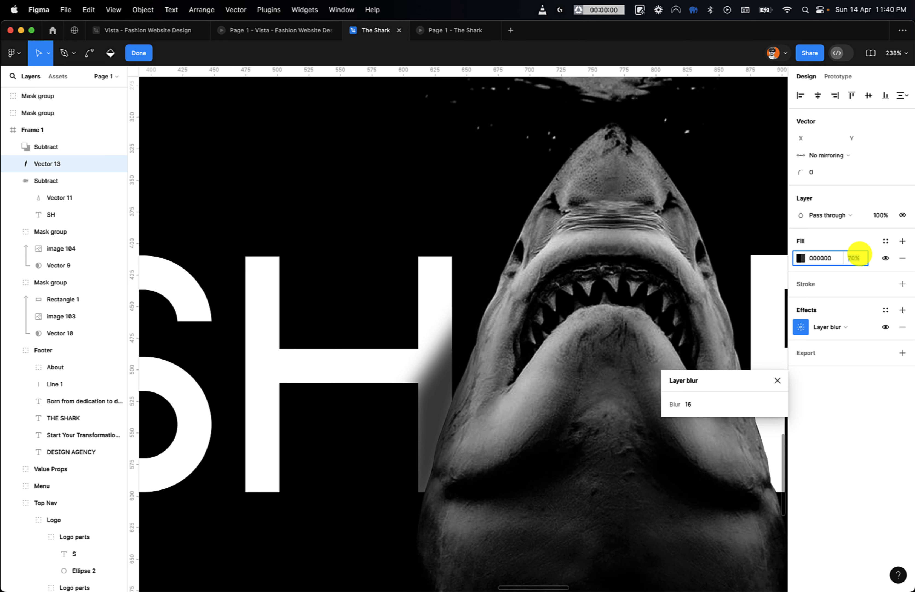
pyautogui.write('60')
pyautogui.press('Return')
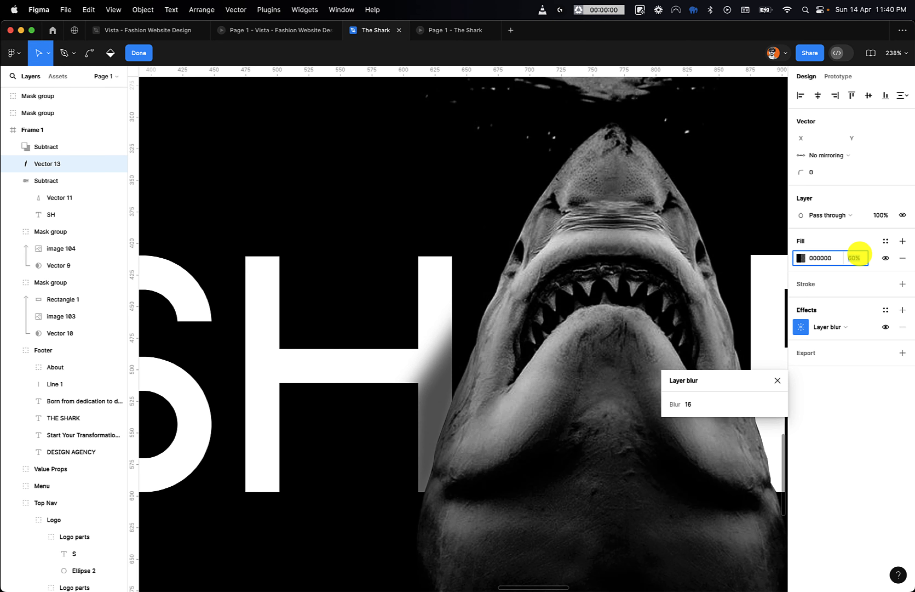
pyautogui.press('Escape')
pyautogui.press('Escape')
pyautogui.click(581, 428)
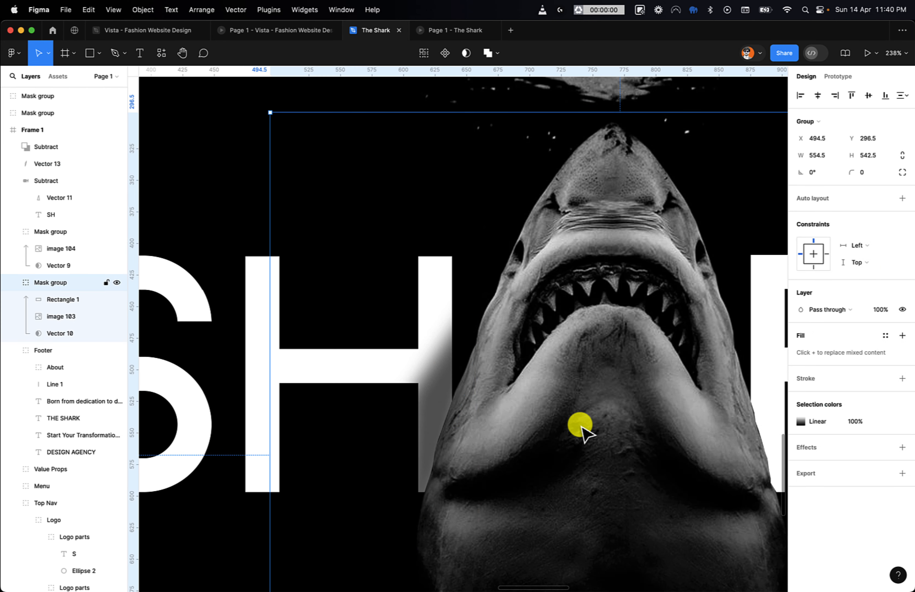
pyautogui.hotkey('shift', '0')
pyautogui.click(268, 244)
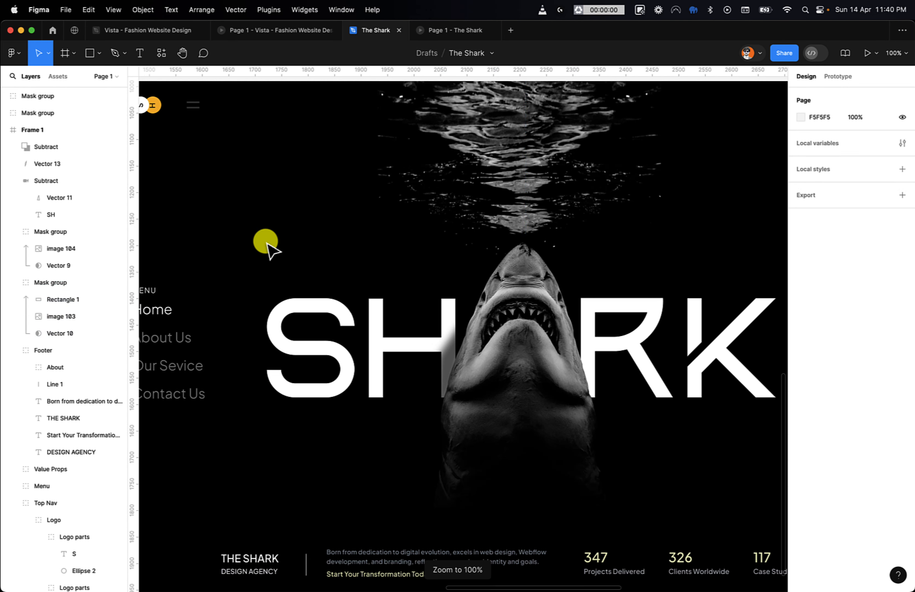
pyautogui.click(445, 363)
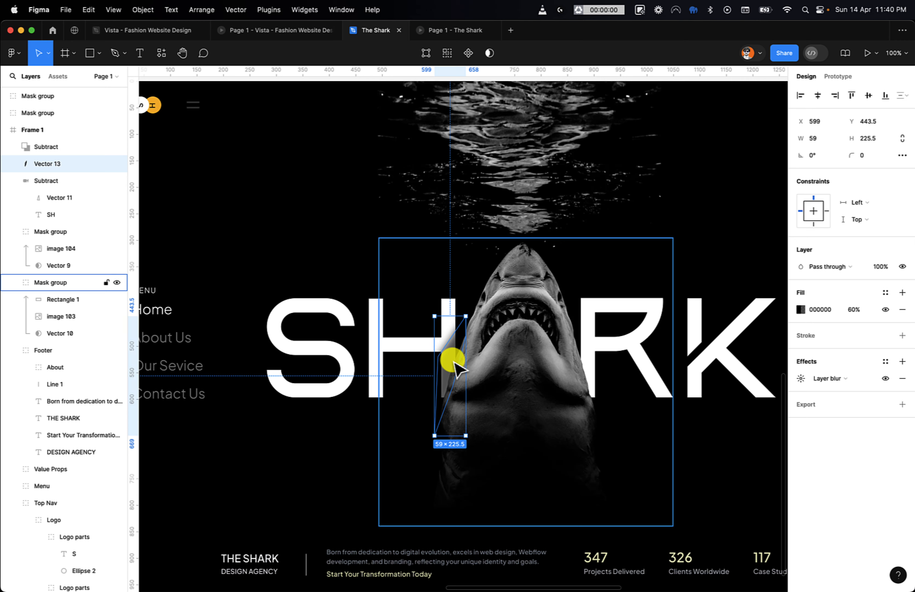
pyautogui.click(285, 251)
pyautogui.scroll(-3, 286, 251)
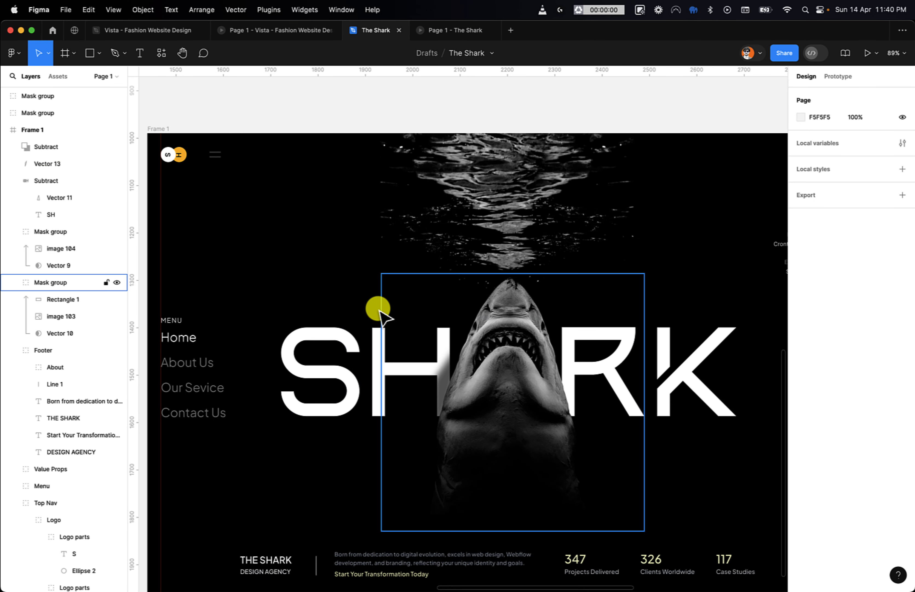
# - Copy the Web Design & Development Agency tagline from the Hero frame and paste it into Frame 1
pyautogui.click(493, 388)
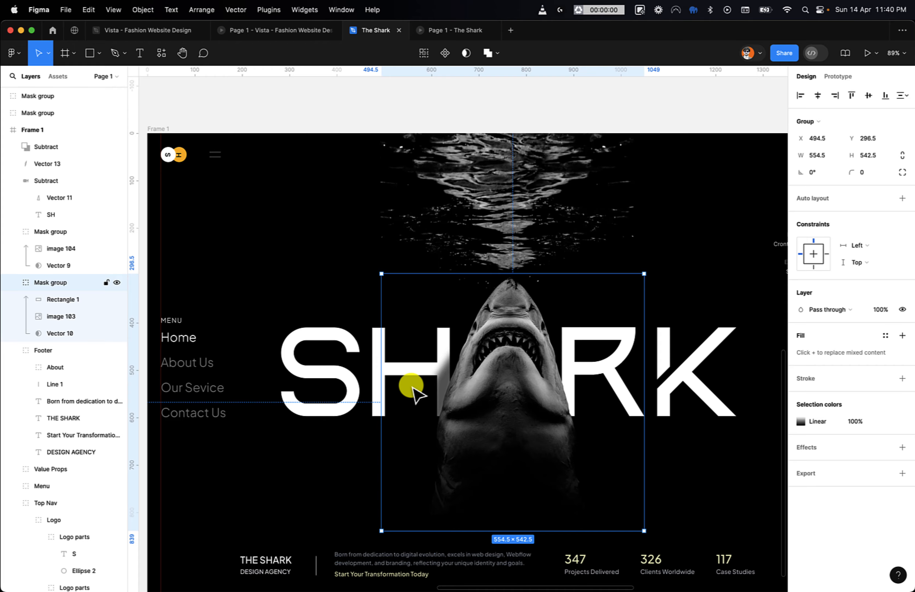
pyautogui.scroll(5, 410, 388)
pyautogui.hscroll(4, 411, 388)
pyautogui.scroll(10, 412, 385)
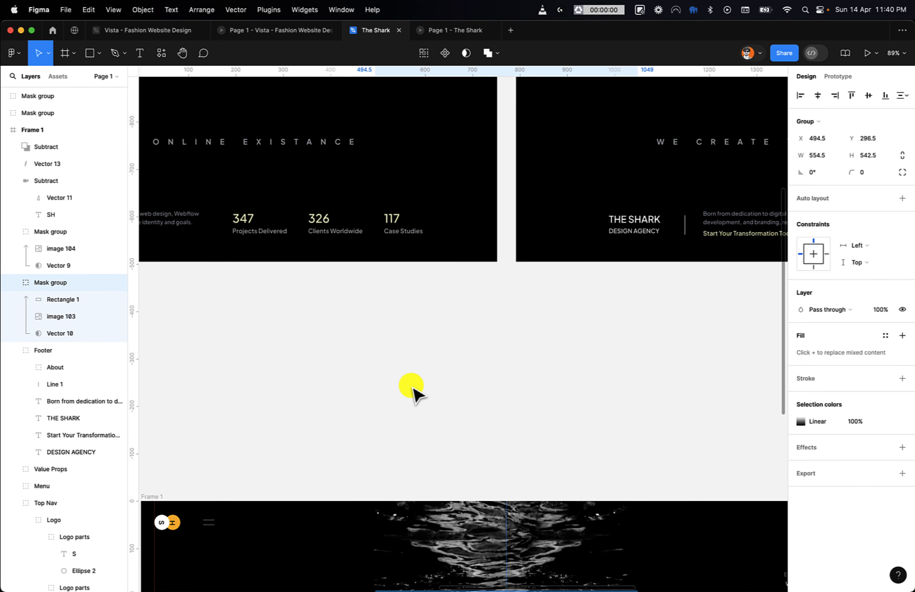
pyautogui.hscroll(10, 412, 386)
pyautogui.click(466, 288)
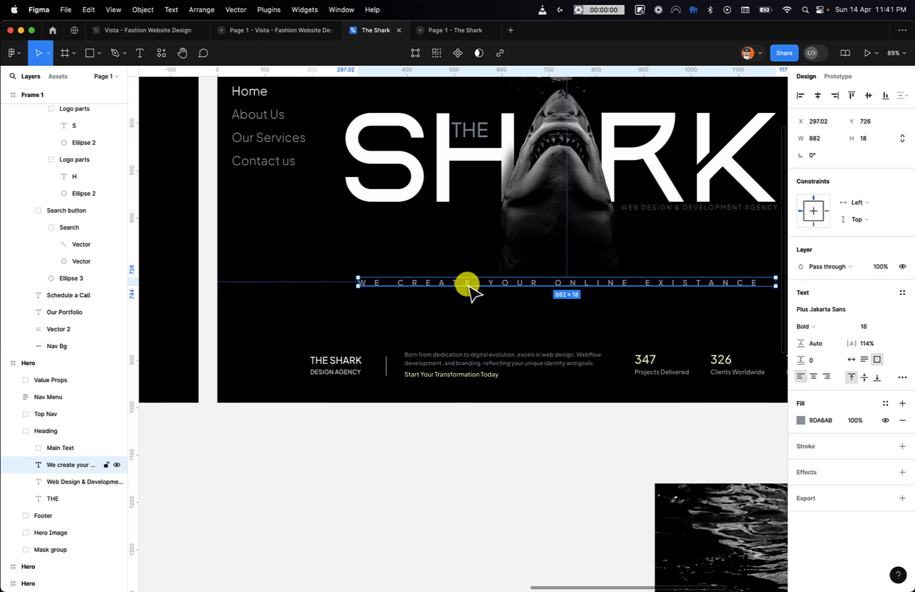
pyautogui.scroll(-6, 468, 285)
pyautogui.hscroll(4, 468, 284)
pyautogui.scroll(6, 471, 283)
pyautogui.click(602, 206)
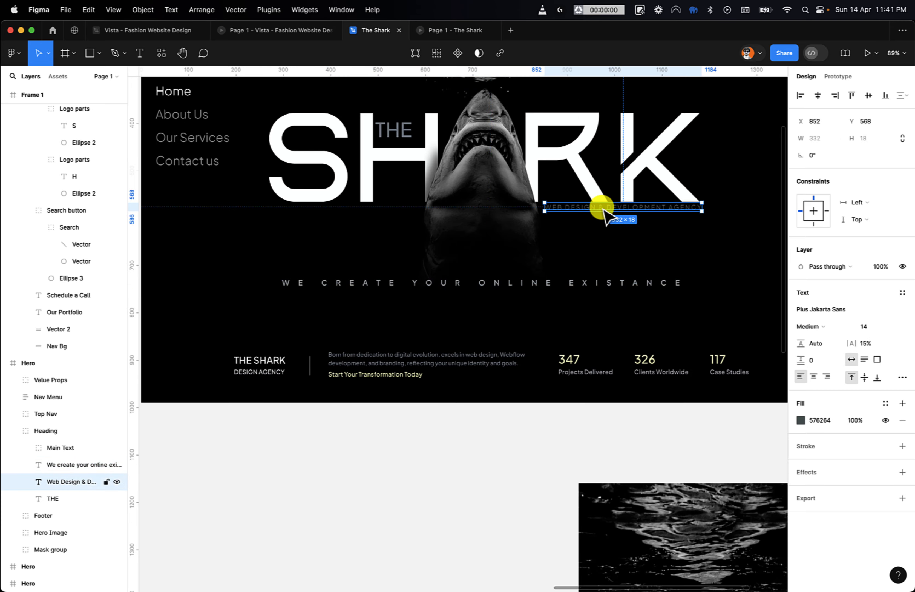
pyautogui.scroll(-5, 603, 207)
pyautogui.scroll(5, 602, 206)
pyautogui.hscroll(8, 603, 207)
pyautogui.scroll(-20, 603, 208)
pyautogui.hscroll(-15, 603, 208)
pyautogui.scroll(2, 558, 234)
pyautogui.hscroll(-3, 558, 235)
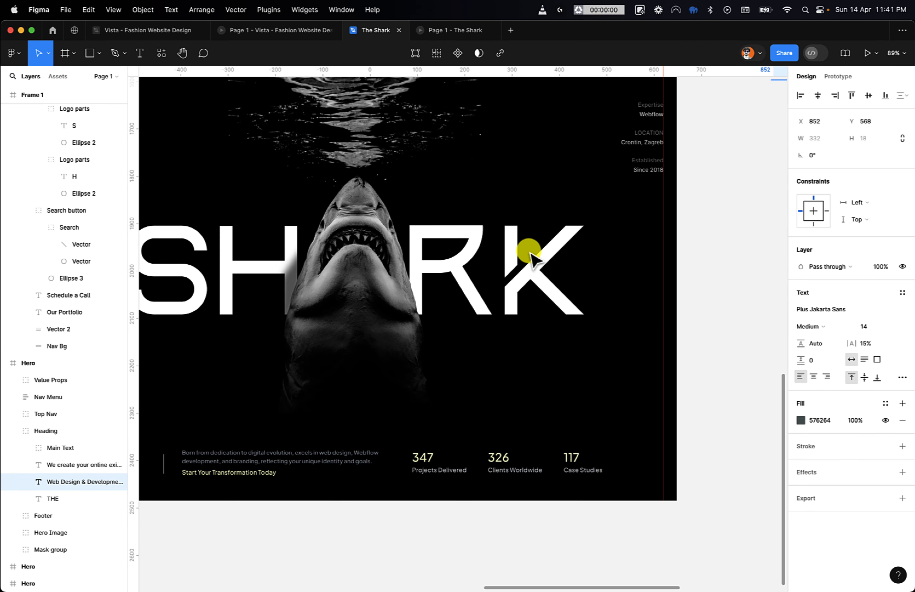
pyautogui.click(544, 259)
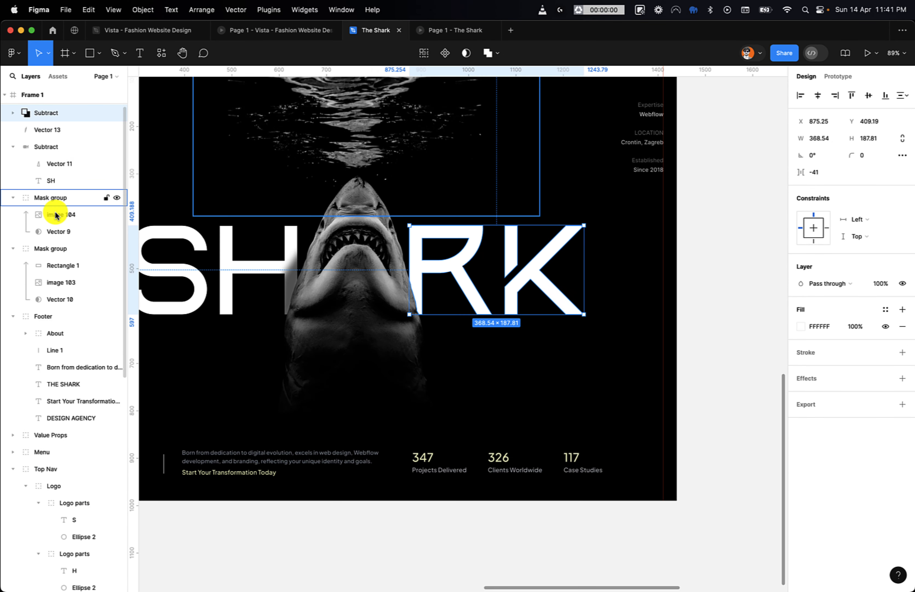
pyautogui.scroll(2, 55, 212)
pyautogui.click(36, 133)
pyautogui.press('cmd+v')
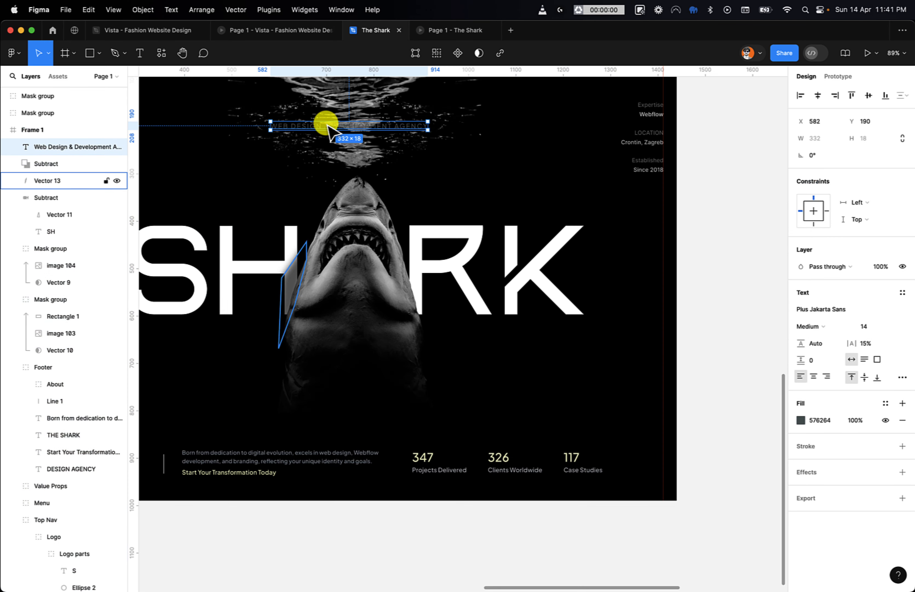
# - Position the pasted tagline just beneath the letters RK at about X 921, Y 606
pyautogui.moveTo(327, 122); pyautogui.dragTo(486, 321)
pyautogui.scroll(12, 486, 322)
pyautogui.scroll(-5, 486, 322)
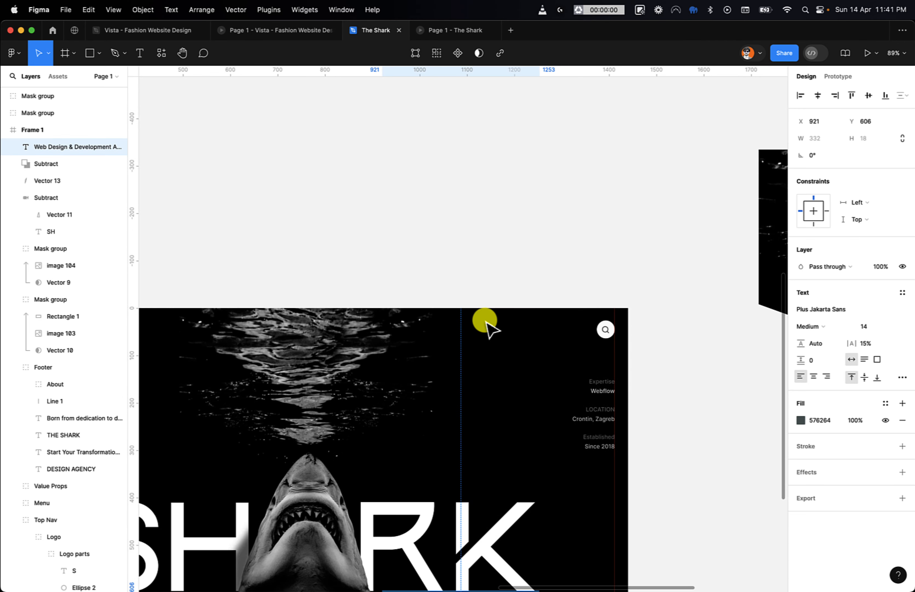
pyautogui.scroll(-1, 485, 321)
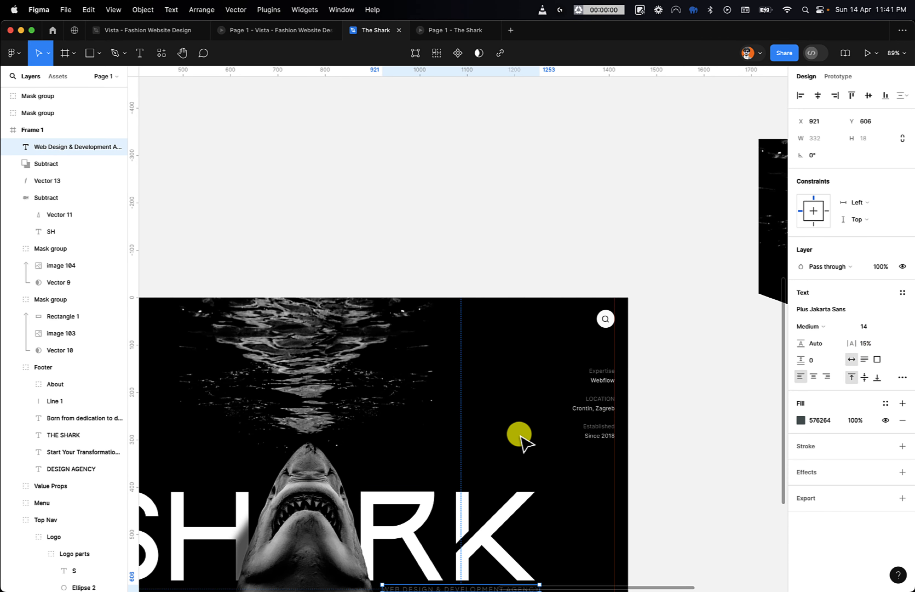
pyautogui.scroll(5, 522, 441)
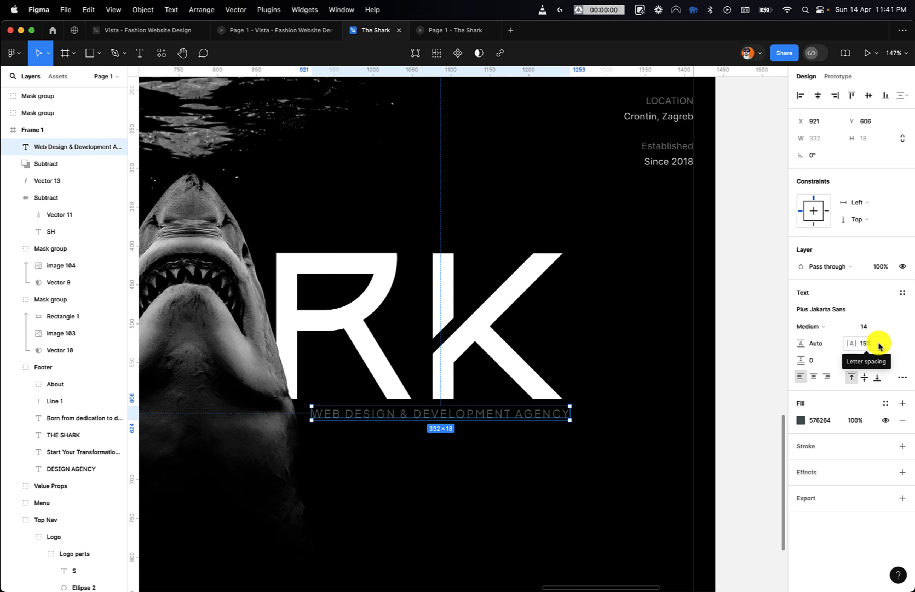
# - Examine the tagline's fill colour and its placement within the overall SHARK composition
pyautogui.click(801, 422)
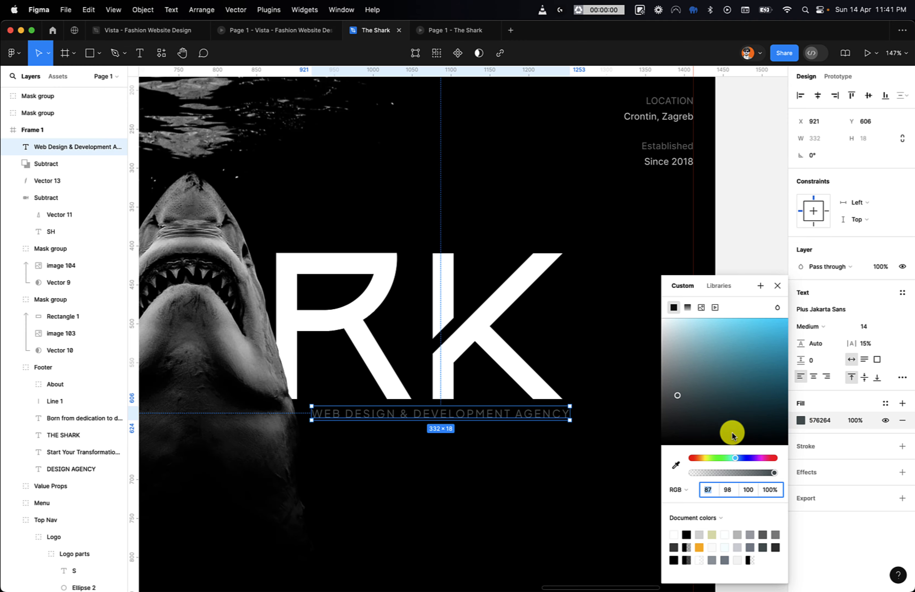
pyautogui.click(498, 474)
pyautogui.hotkey('shift', '0')
pyautogui.hscroll(-5, 498, 474)
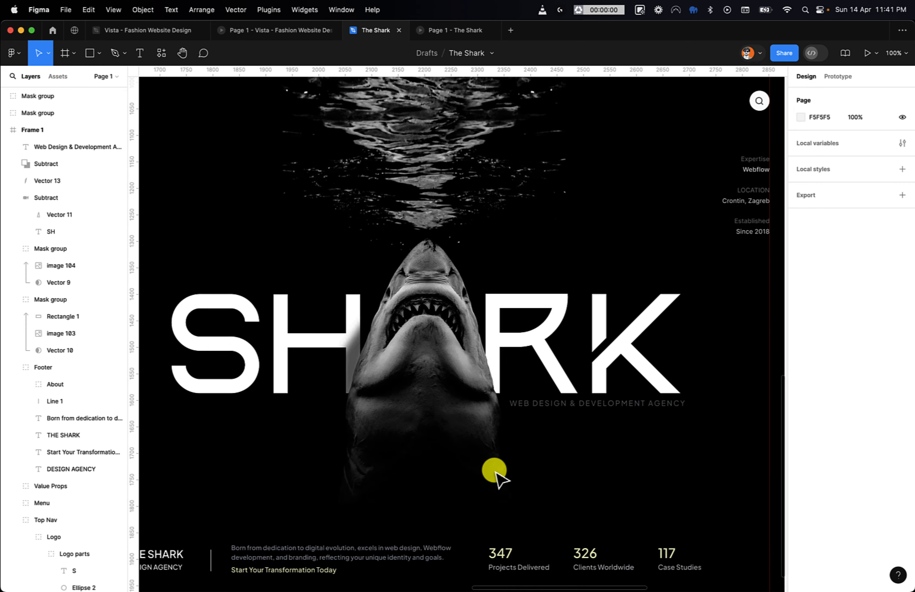
pyautogui.scroll(1, 496, 473)
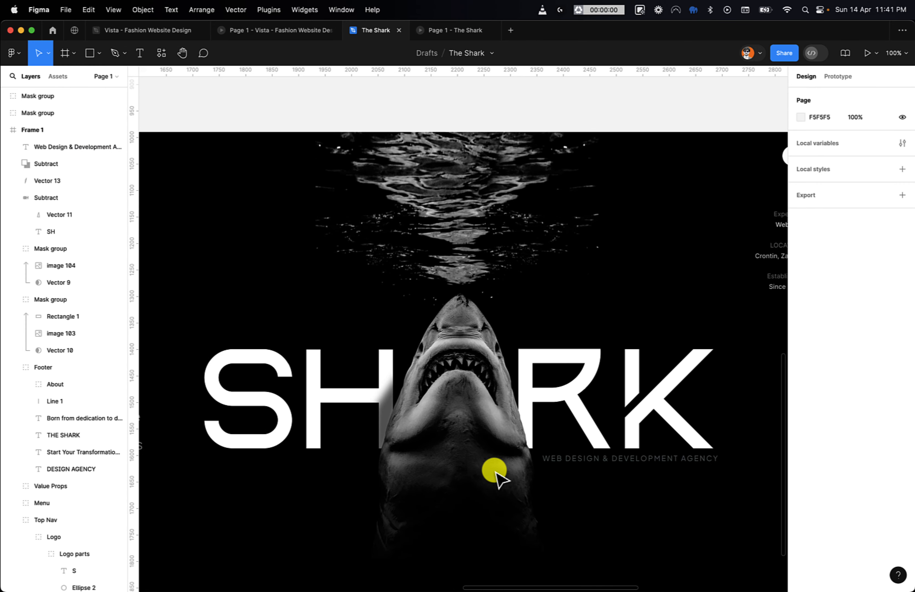
pyautogui.scroll(-2, 496, 472)
pyautogui.scroll(2, 496, 473)
pyautogui.scroll(-1, 497, 474)
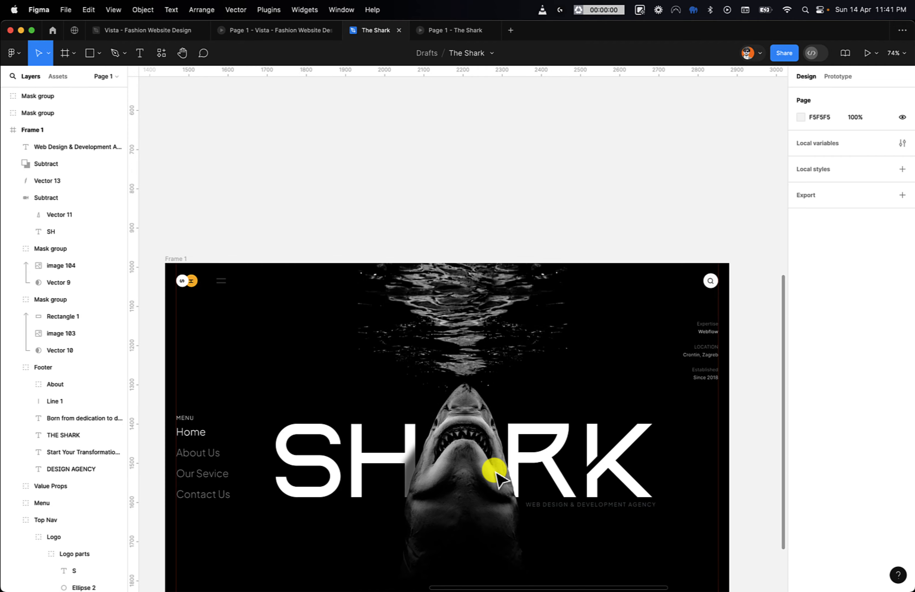
# - Copy the "We create your online existance" line from the Hero frame and paste it into Frame 1
pyautogui.scroll(10, 496, 475)
pyautogui.hscroll(3, 497, 474)
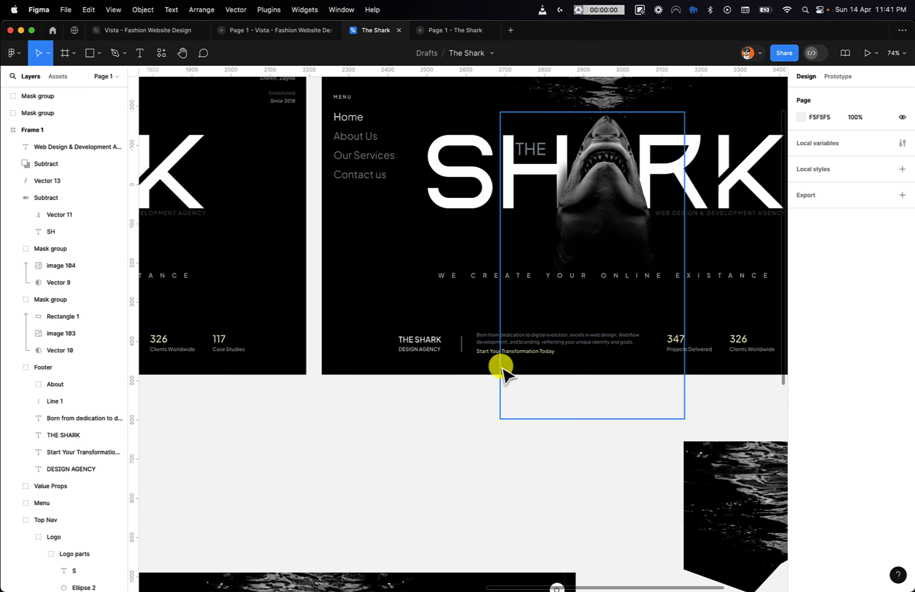
pyautogui.doubleClick(507, 278)
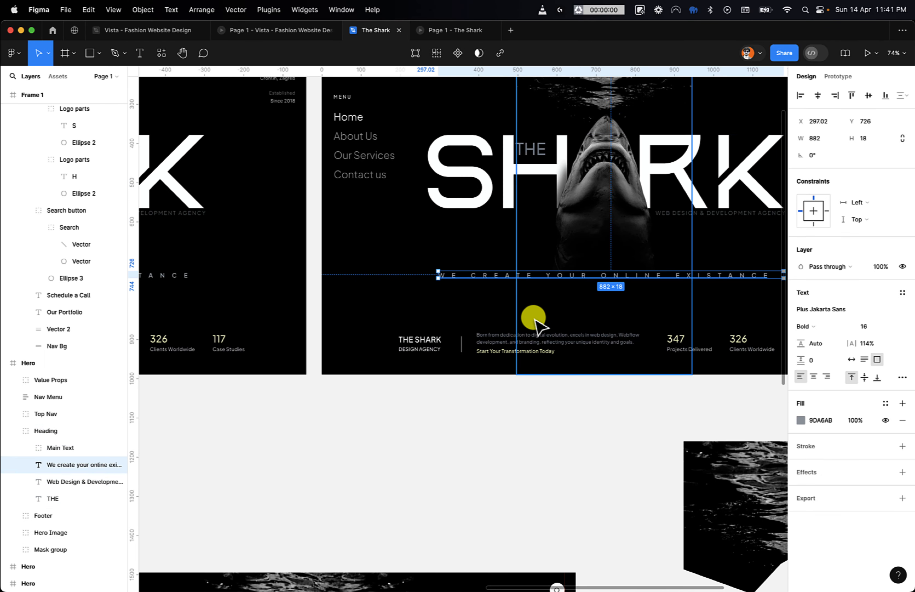
pyautogui.scroll(-10, 535, 319)
pyautogui.hscroll(-4, 535, 322)
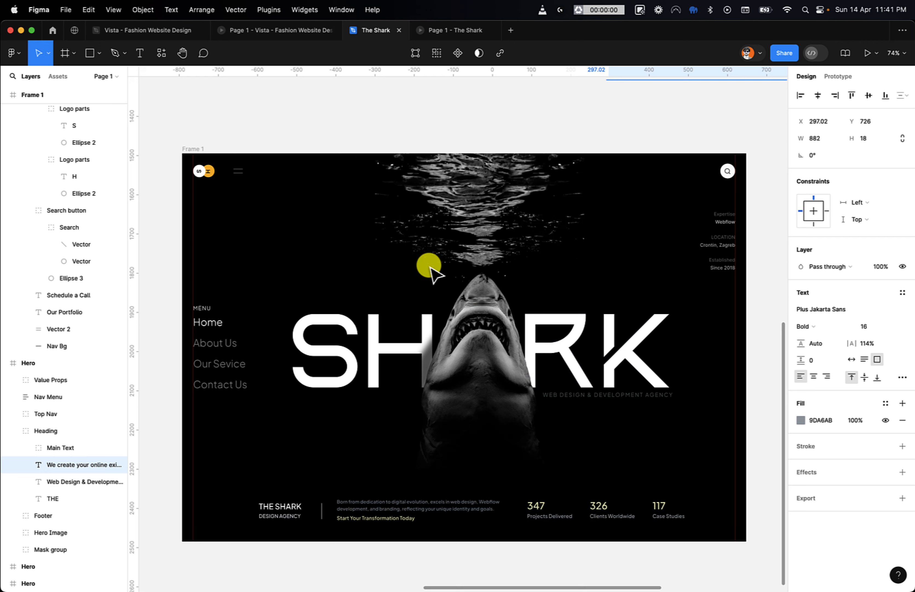
pyautogui.click(190, 149)
pyautogui.press('super+v')
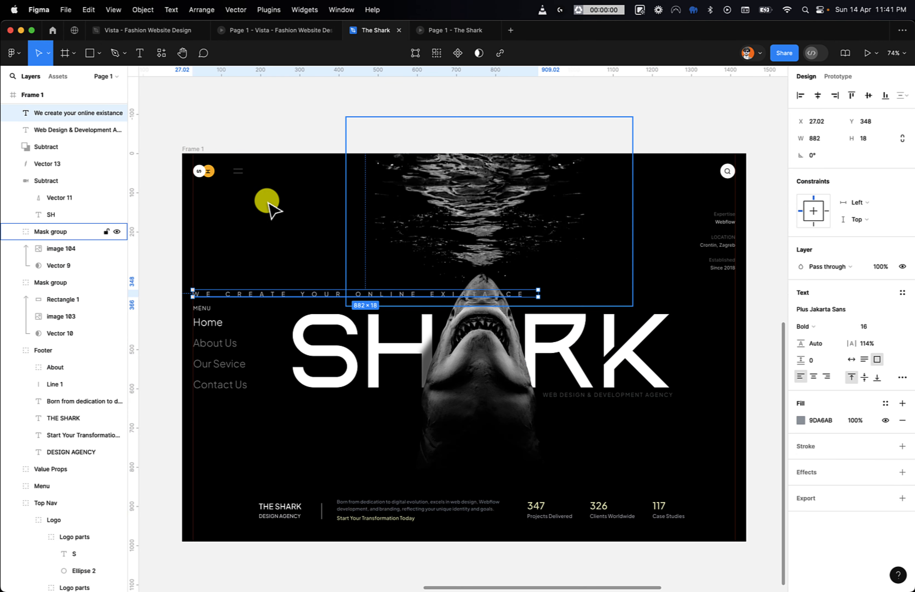
# - Place the pasted line over the shark's lower body at Y 765, centre it horizontally in the frame and set it to auto width
pyautogui.moveTo(401, 296); pyautogui.dragTo(526, 458)
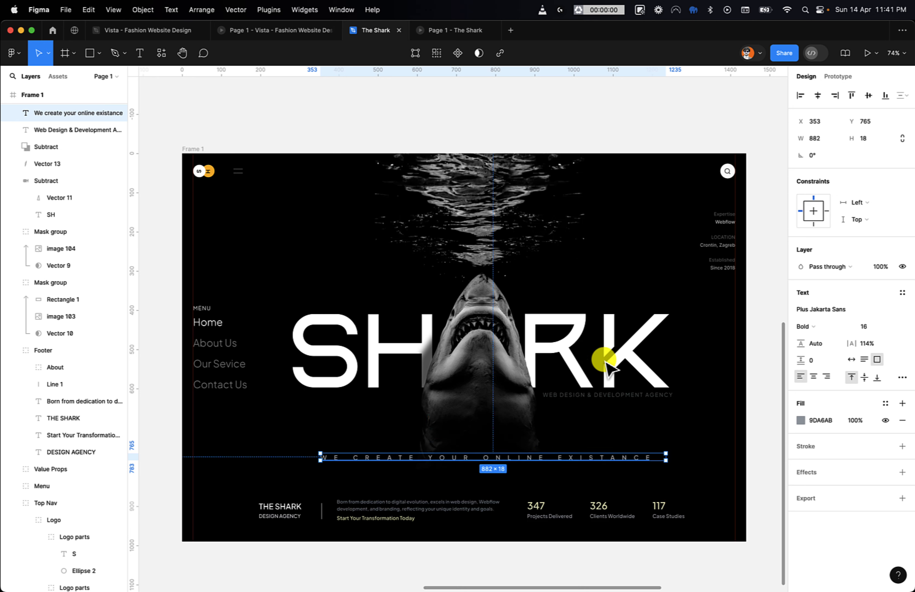
pyautogui.click(818, 95)
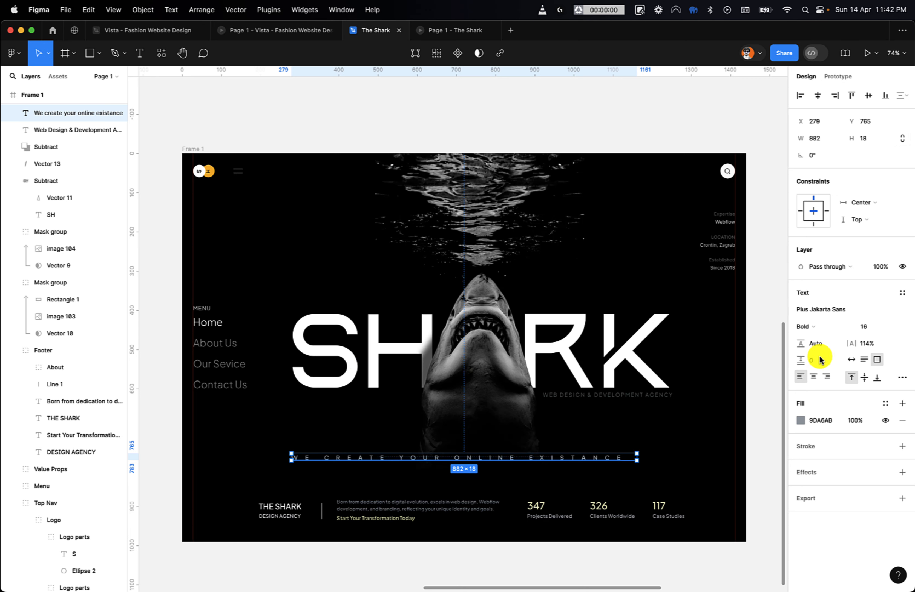
pyautogui.click(851, 359)
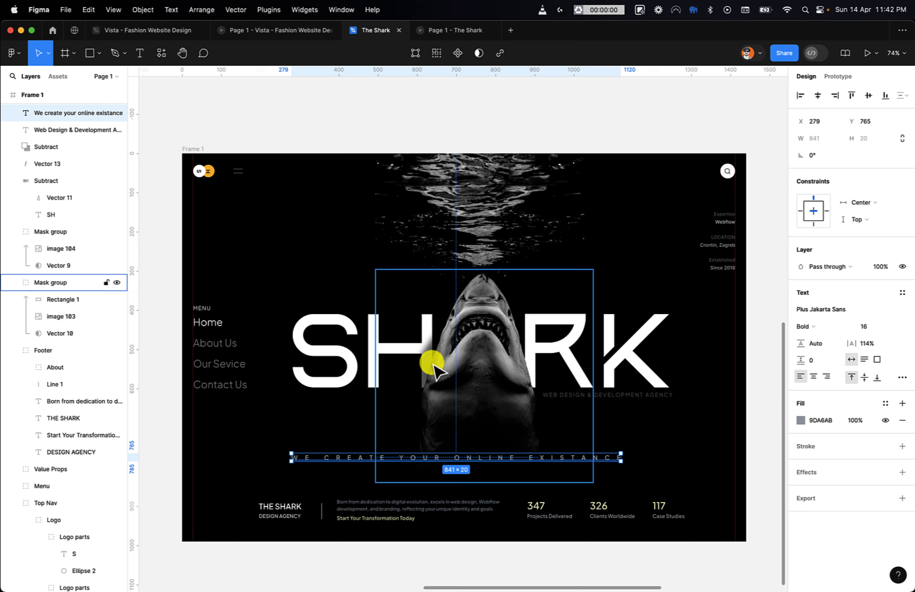
pyautogui.click(434, 230)
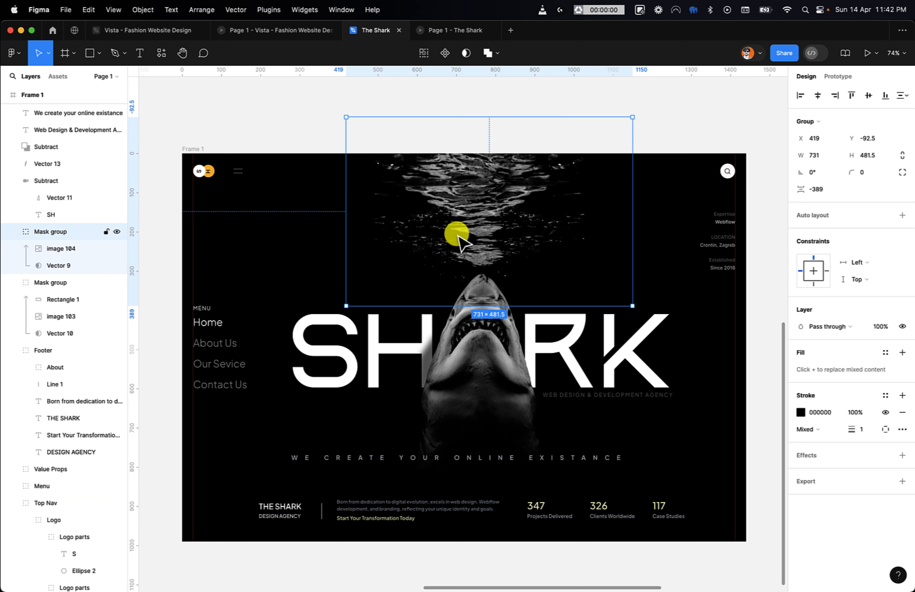
pyautogui.rightClick(518, 285)
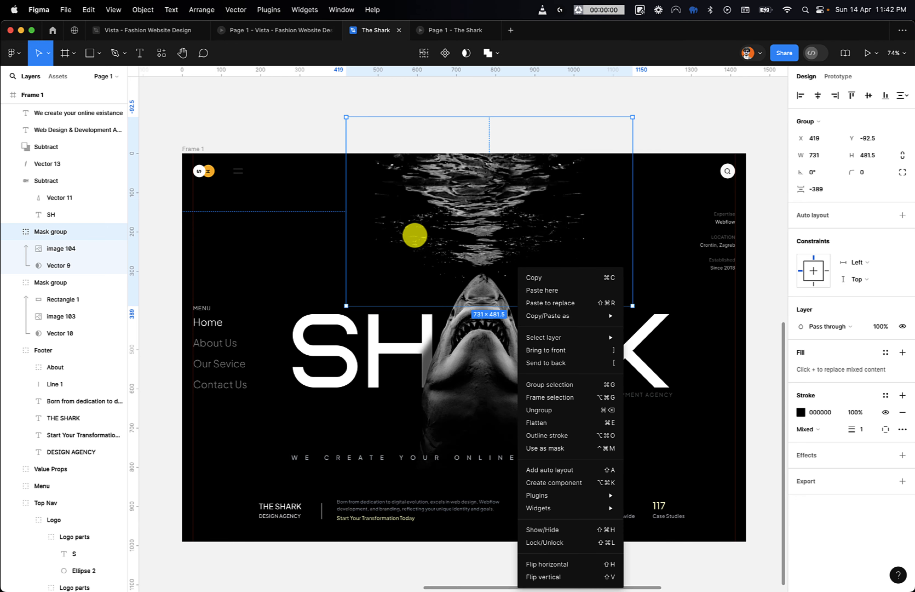
pyautogui.click(416, 236)
pyautogui.scroll(2, 418, 237)
pyautogui.scroll(2, 415, 236)
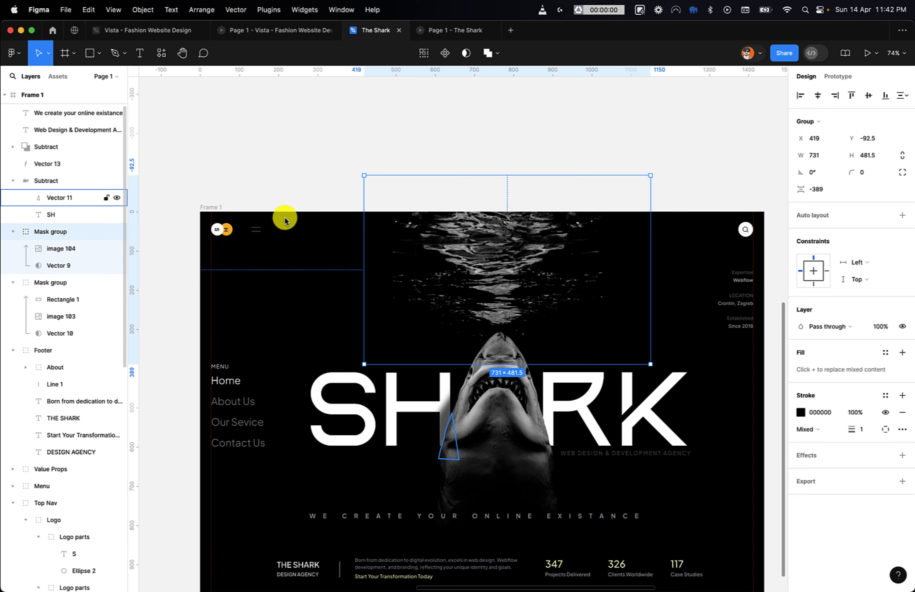
pyautogui.click(9, 181)
pyautogui.click(41, 180)
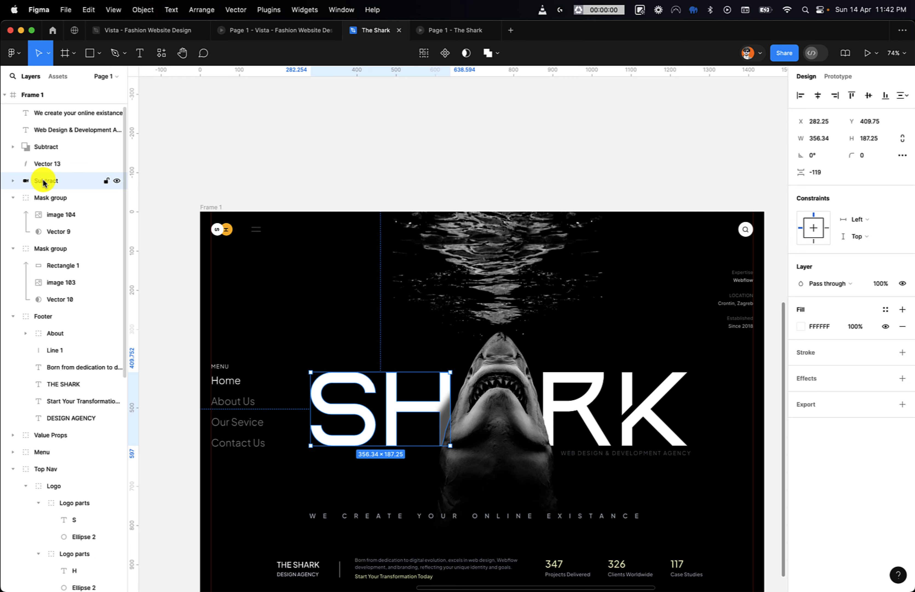
pyautogui.scroll(1, 43, 183)
pyautogui.keyDown('shift'); pyautogui.click(43, 168); pyautogui.keyUp('shift')
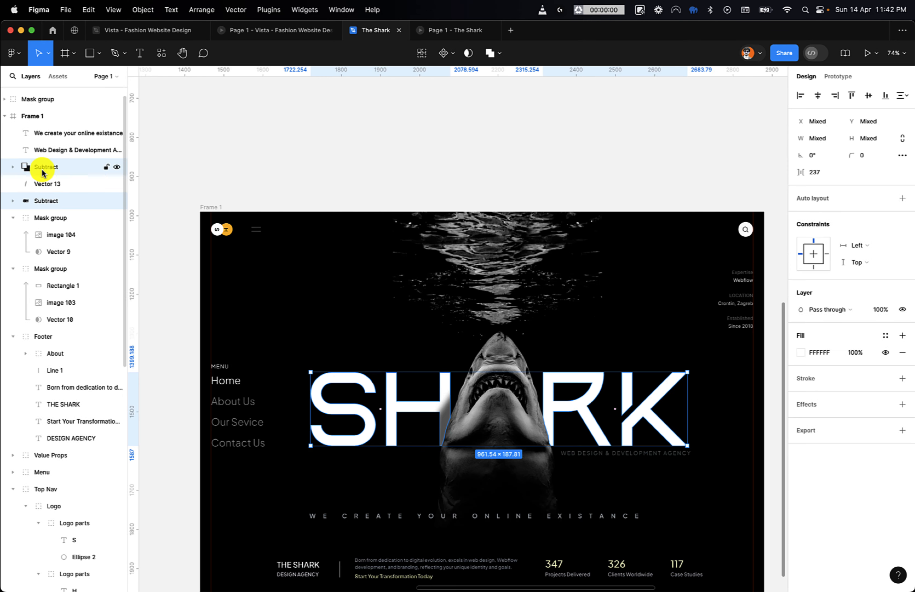
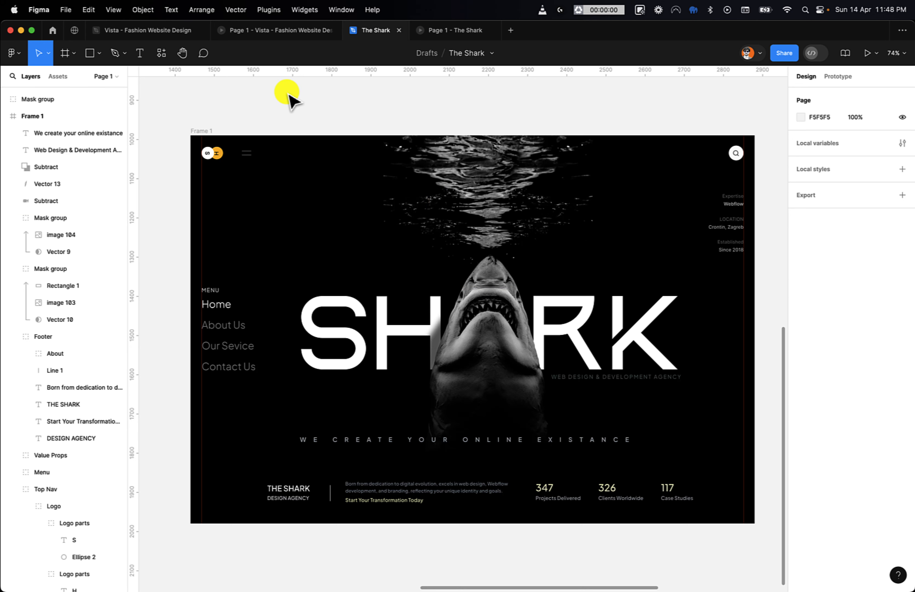
# - Group the SH and RK lettering, the Vector 13 shadow and the "Web Design & Development Agency" text as "Main Heading"
pyautogui.click(410, 160)
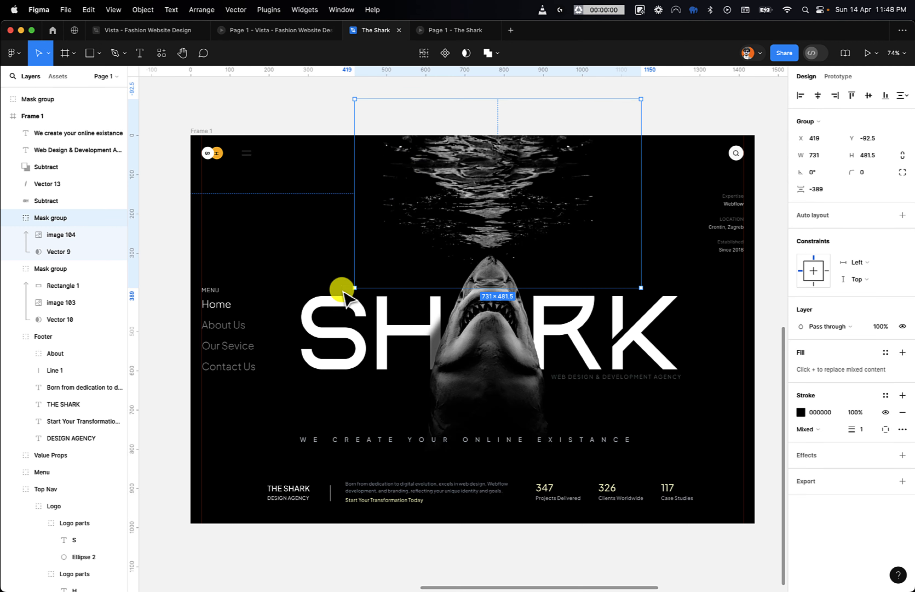
pyautogui.click(313, 320)
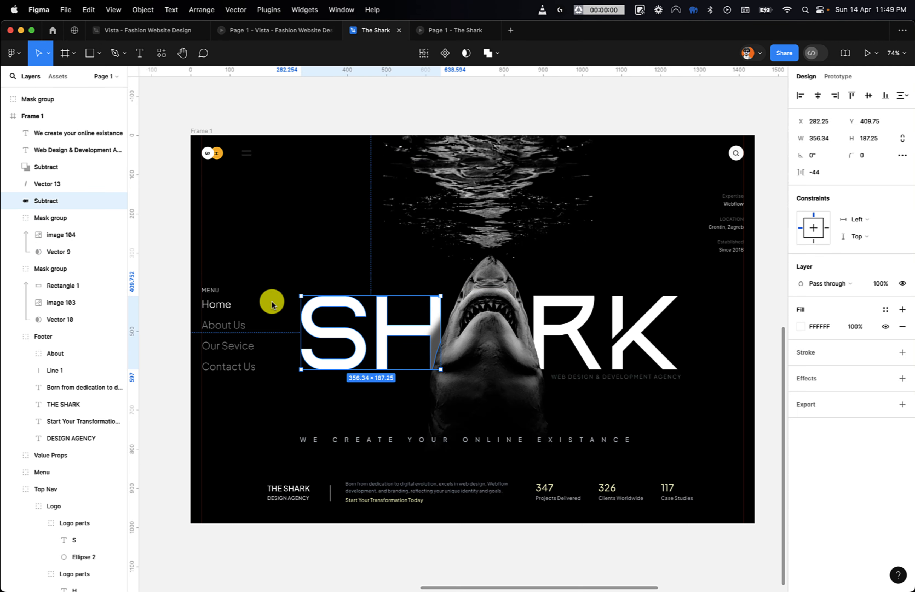
pyautogui.keyDown('shift'); pyautogui.click(60, 166); pyautogui.keyUp('shift')
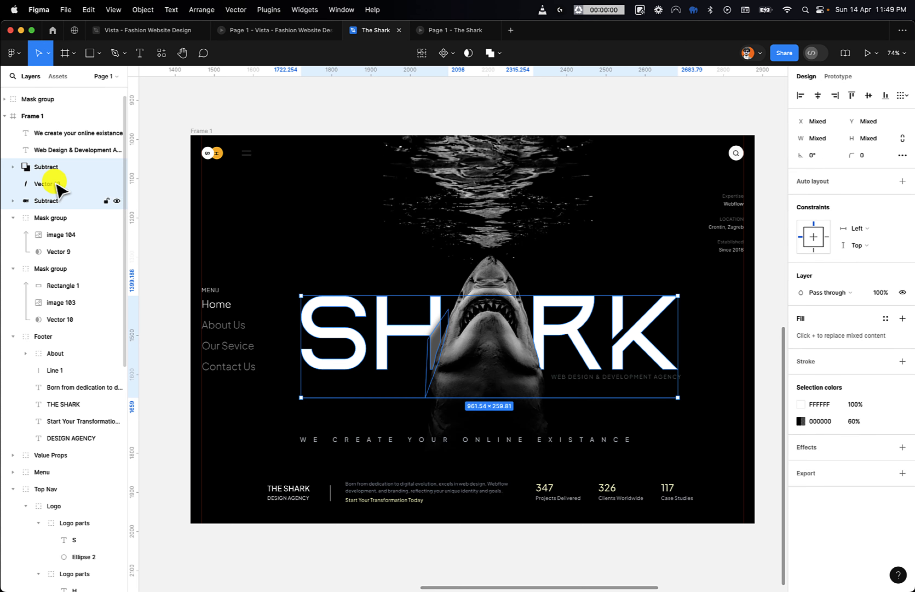
pyautogui.keyDown('shift'); pyautogui.click(563, 379); pyautogui.keyUp('shift')
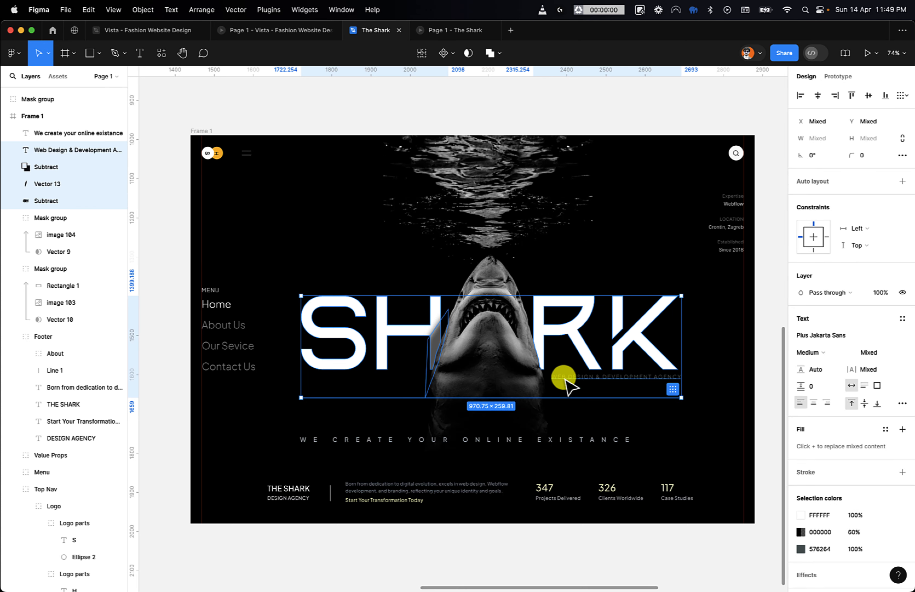
pyautogui.press('super+g')
pyautogui.press('super+r')
pyautogui.write('Mai')
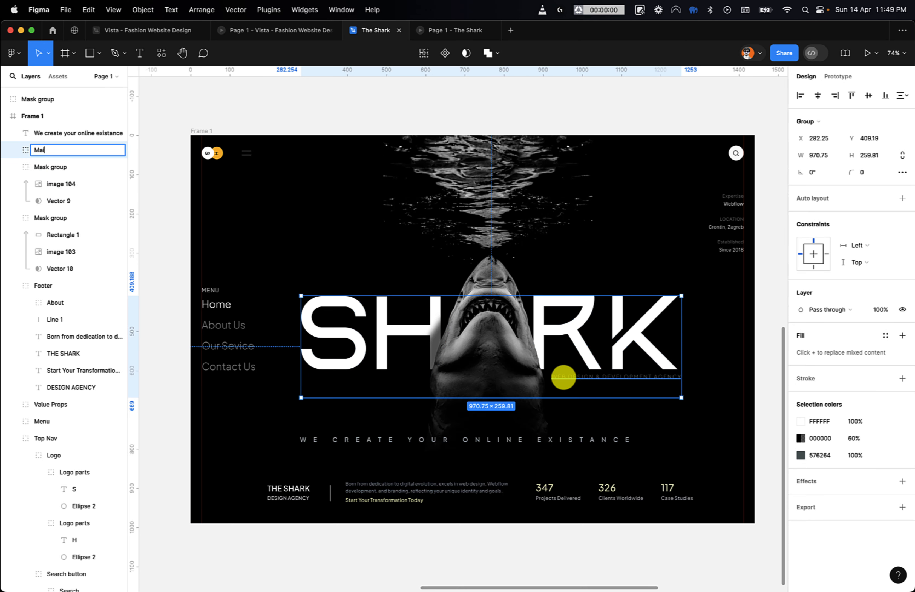
pyautogui.write('n Heading')
pyautogui.press('Return')
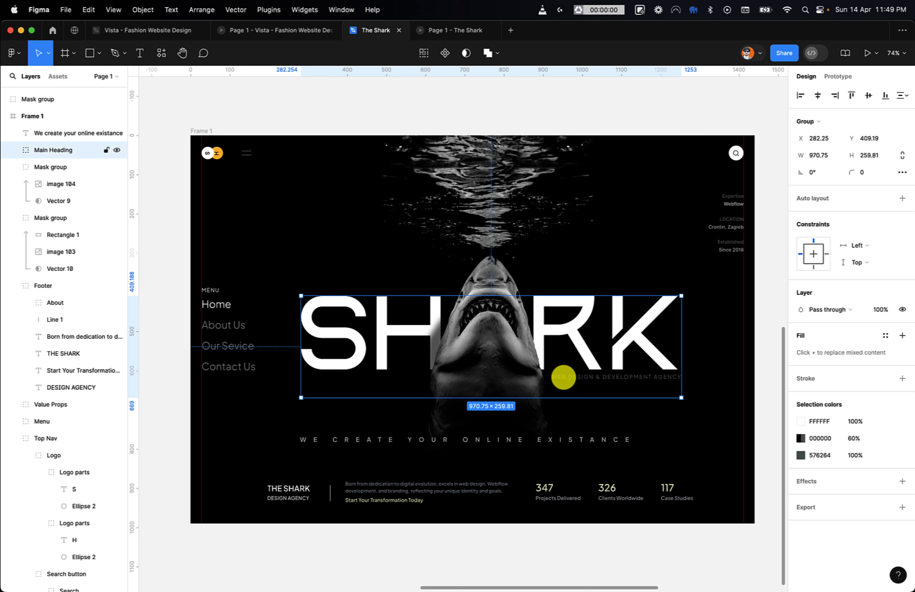
# - Wrap the "We create your online existance" line in its own group and name it "Tagline"
pyautogui.click(386, 438)
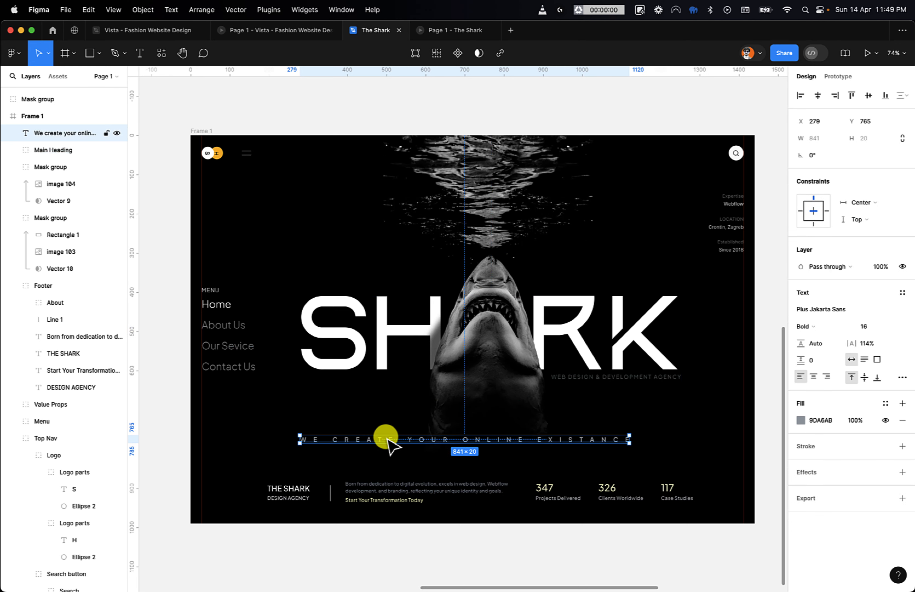
pyautogui.press('super+g')
pyautogui.press('super+r')
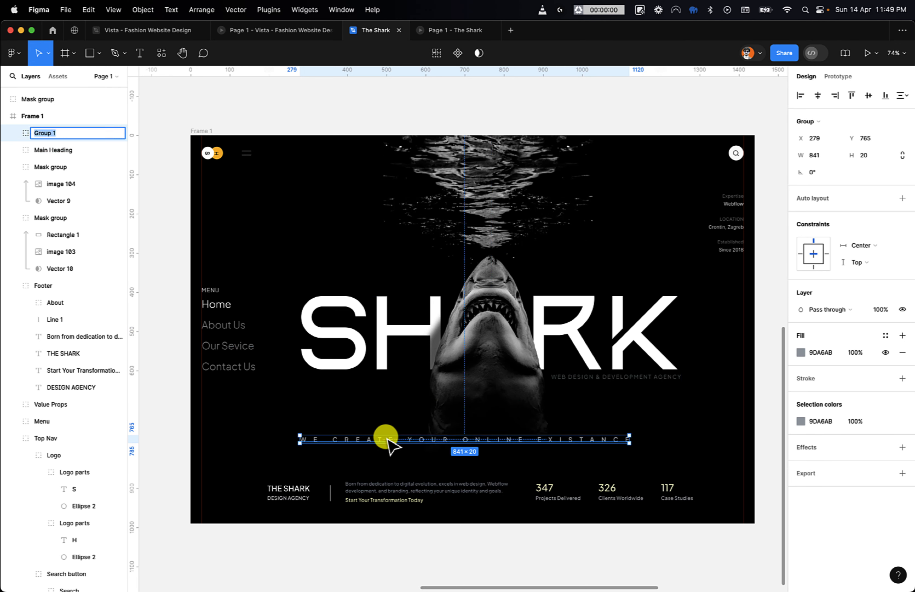
pyautogui.write('Tagline')
pyautogui.press('Return')
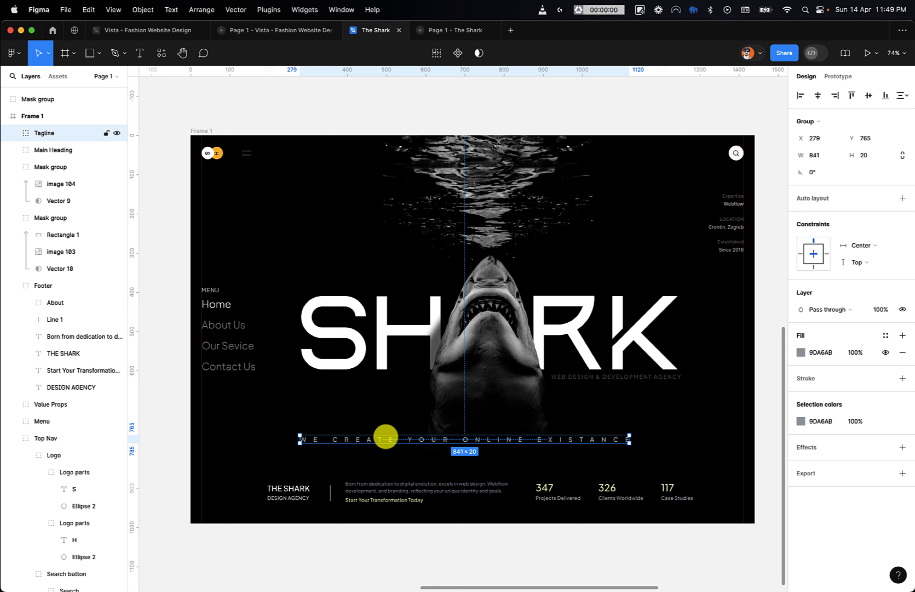
# - Rename the mask group holding the water surface as "Water" and the mask group holding the shark as "Shark"
pyautogui.click(497, 185)
pyautogui.press('super+r')
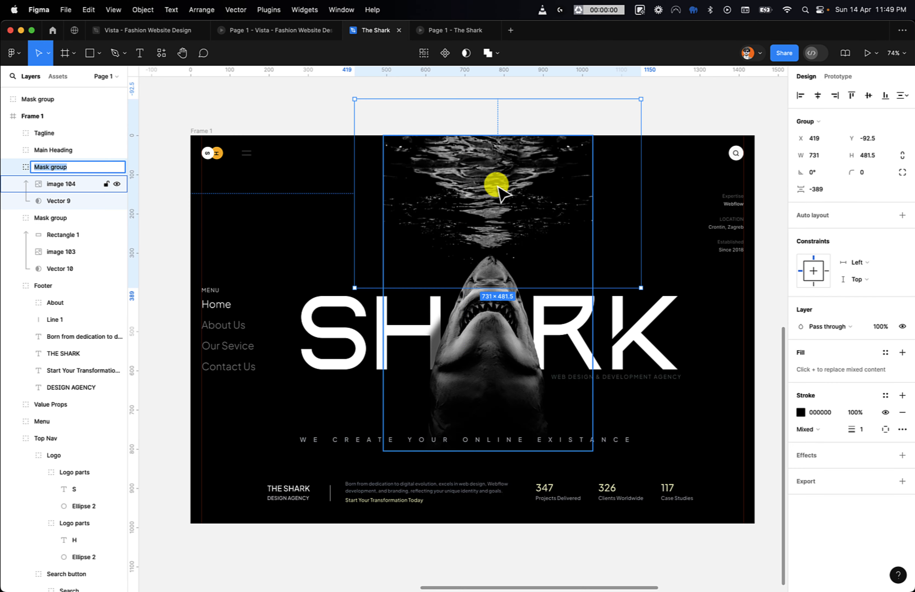
pyautogui.write('Water')
pyautogui.press('Return')
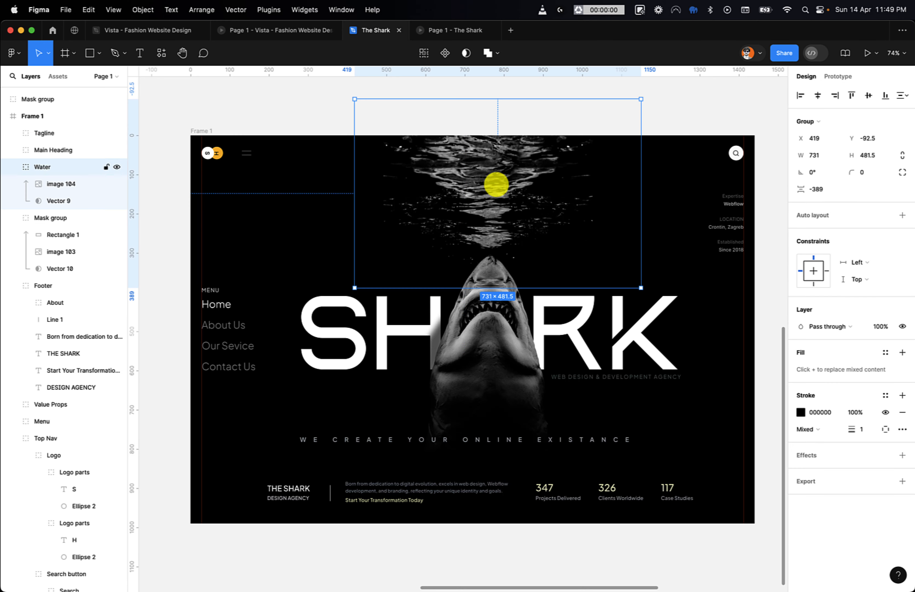
pyautogui.click(497, 413)
pyautogui.press('super+r')
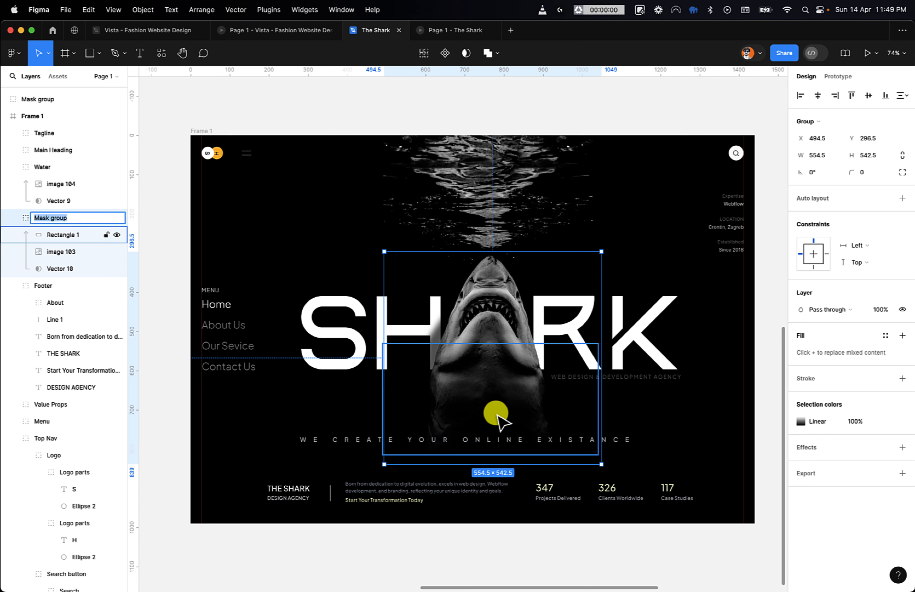
pyautogui.write('Shark')
pyautogui.press('Return')
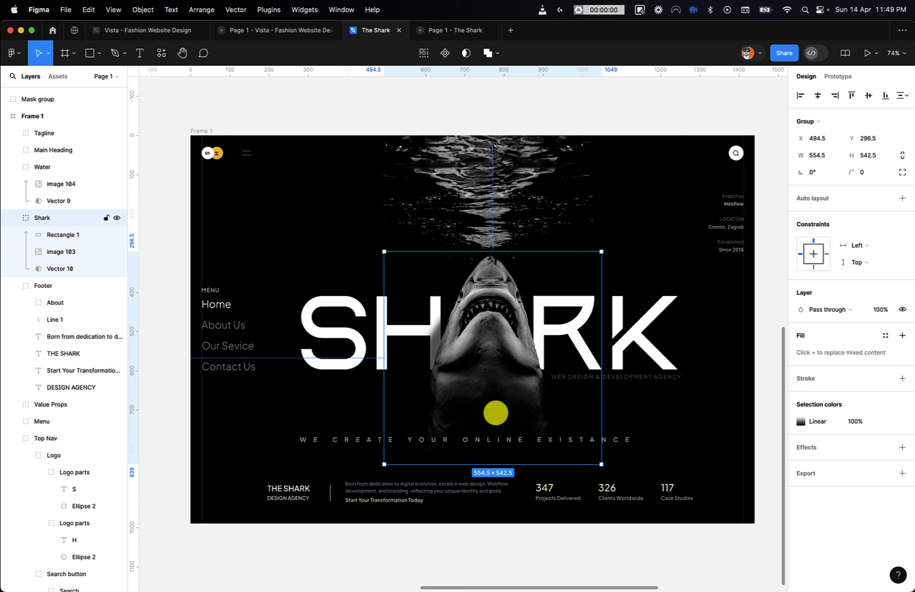
# - Combine the Shark and Water mask groups into one group named "Shark and Water"
pyautogui.keyDown('shift'); pyautogui.click(485, 199); pyautogui.keyUp('shift')
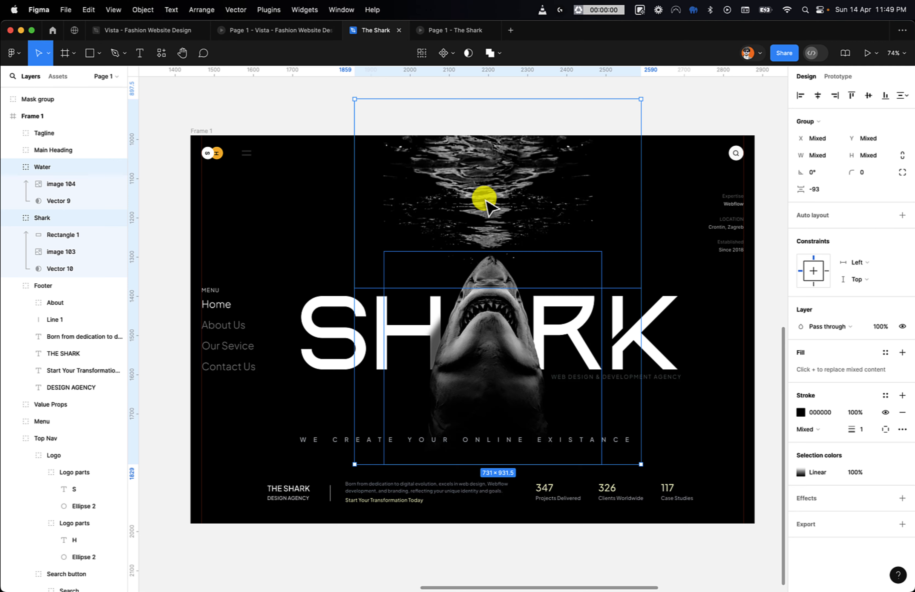
pyautogui.press('super+g')
pyautogui.press('super+r')
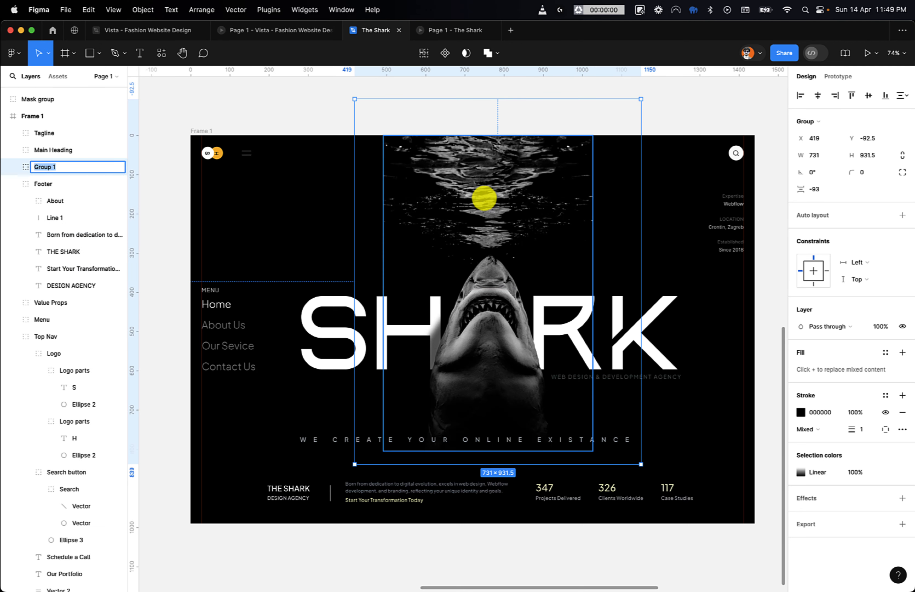
pyautogui.write('Shark and Water')
pyautogui.press('Return')
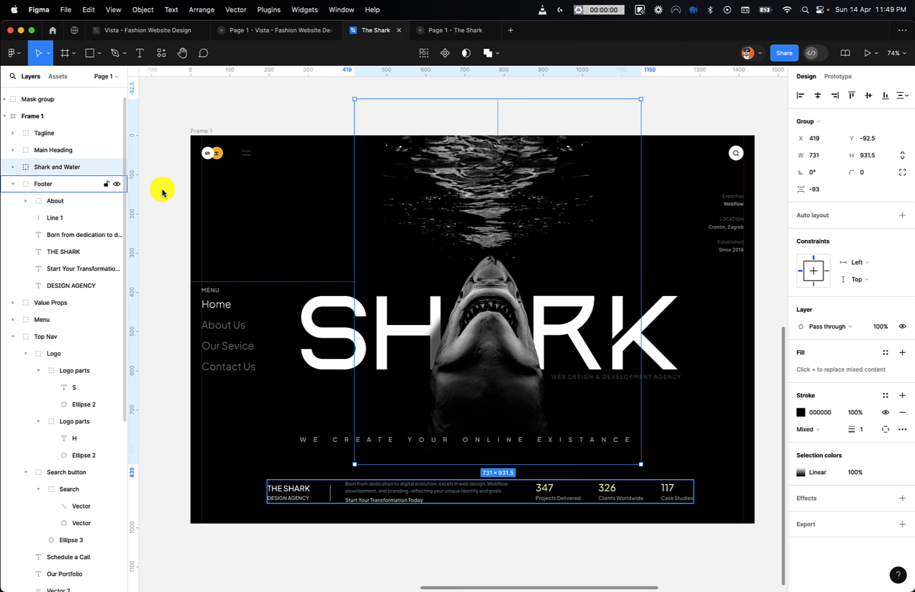
# - Collapse the Footer and Top Nav groups in the layer list and move Top Nav above Tagline as Frame 1's topmost layer
pyautogui.click(13, 184)
pyautogui.click(45, 202)
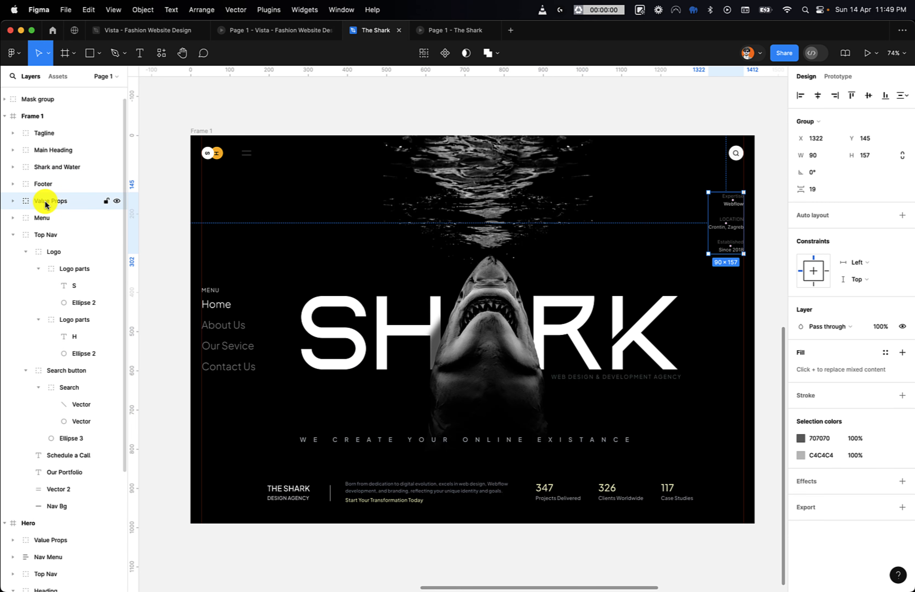
pyautogui.click(14, 234)
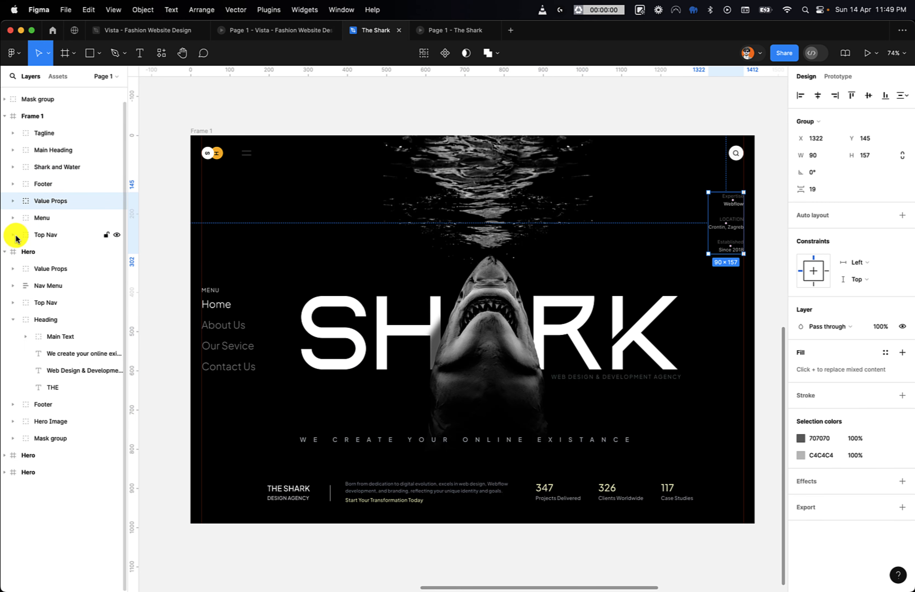
pyautogui.click(38, 236)
pyautogui.moveTo(37, 237); pyautogui.dragTo(57, 126)
pyautogui.click(320, 122)
pyautogui.hscroll(2, 319, 123)
pyautogui.scroll(-1, 319, 123)
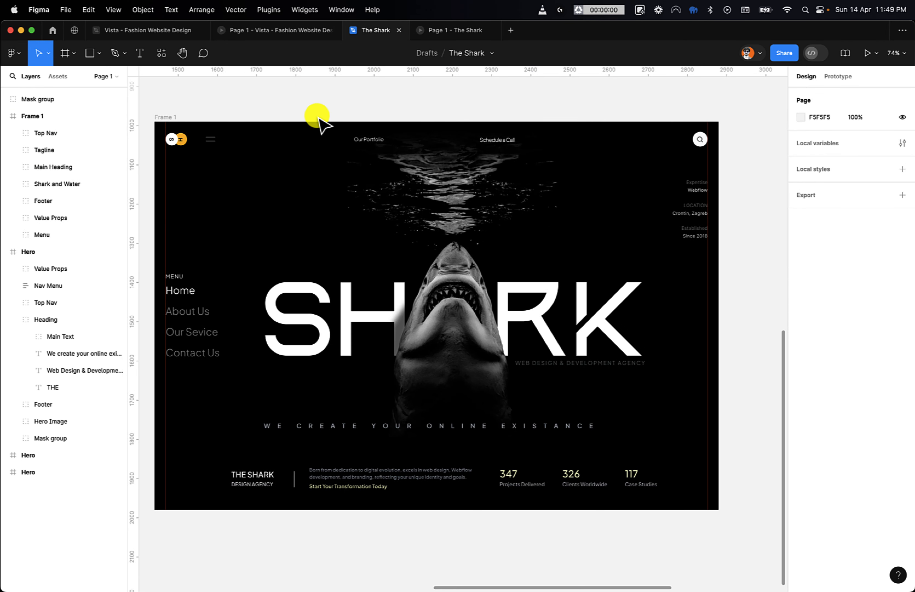
pyautogui.hscroll(-1, 321, 122)
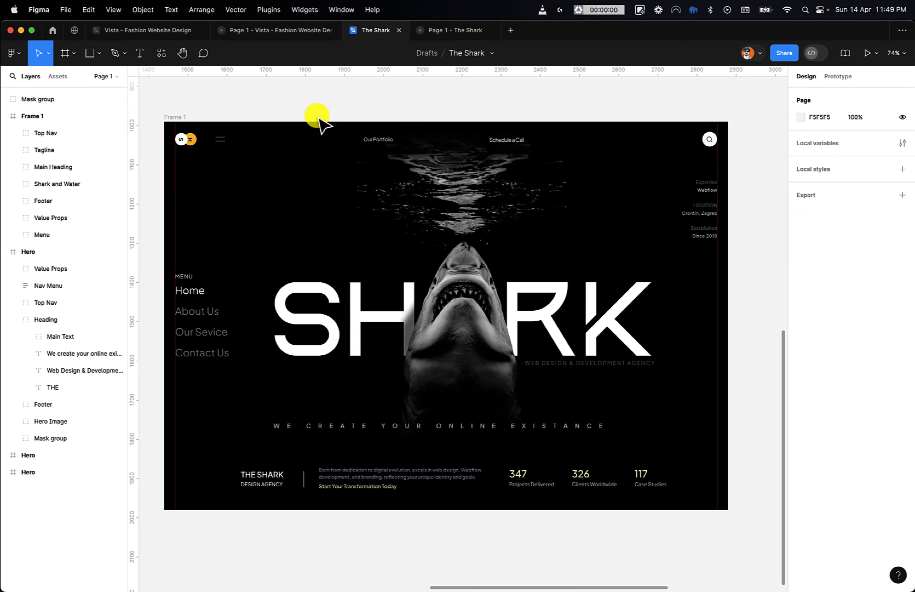
# - Try deleting the Nav Bg shape to compare the navigation links directly over the water, and undo the deletion
pyautogui.doubleClick(446, 148)
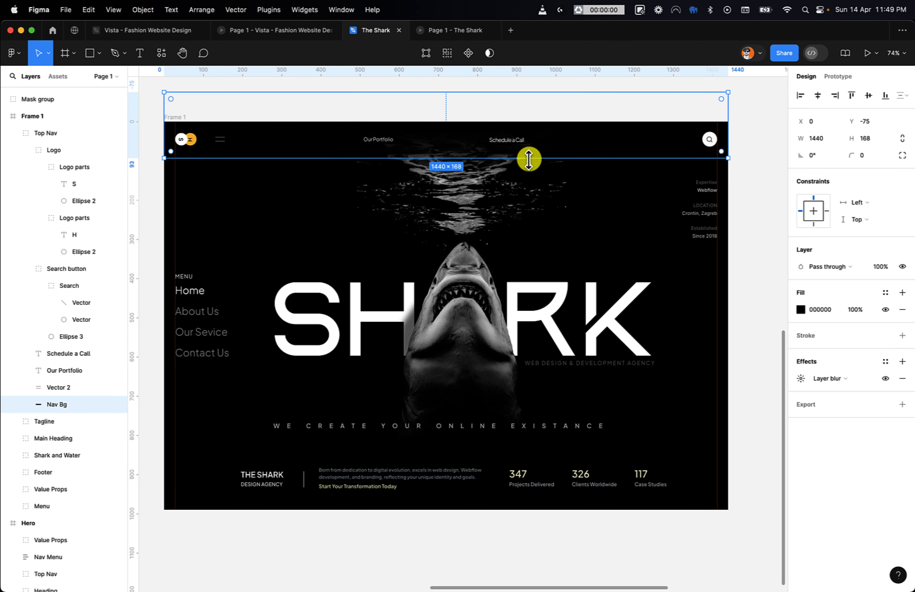
pyautogui.press('Delete')
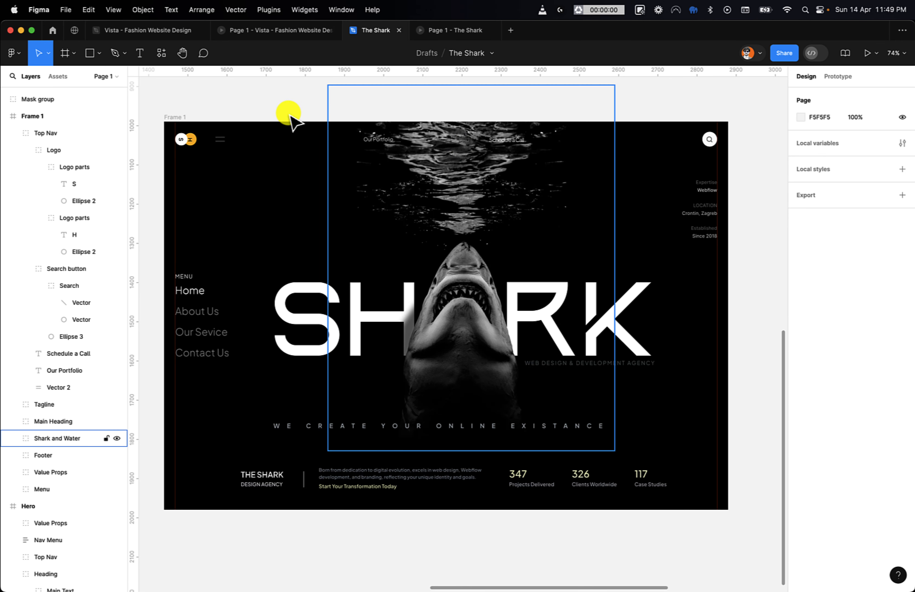
pyautogui.doubleClick(501, 139)
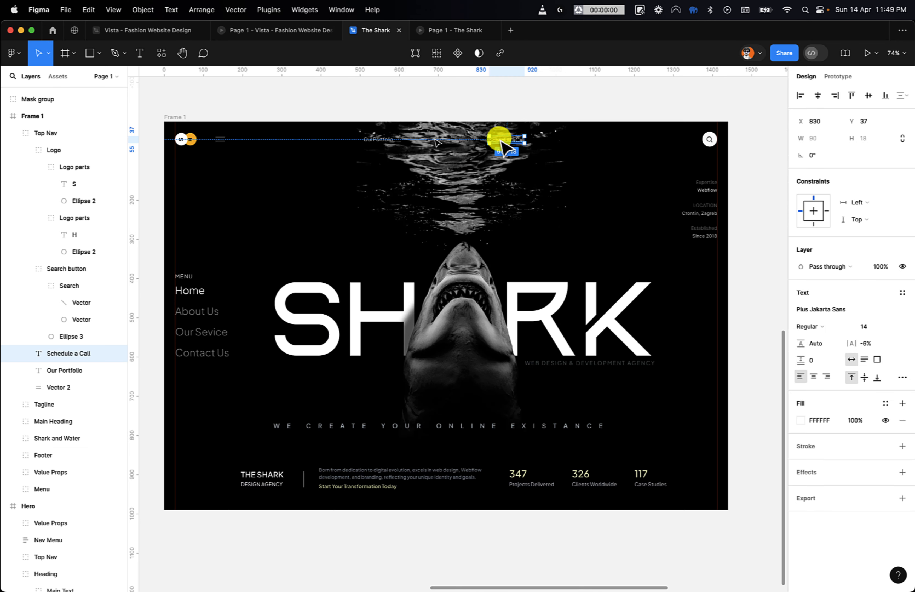
pyautogui.press('Escape')
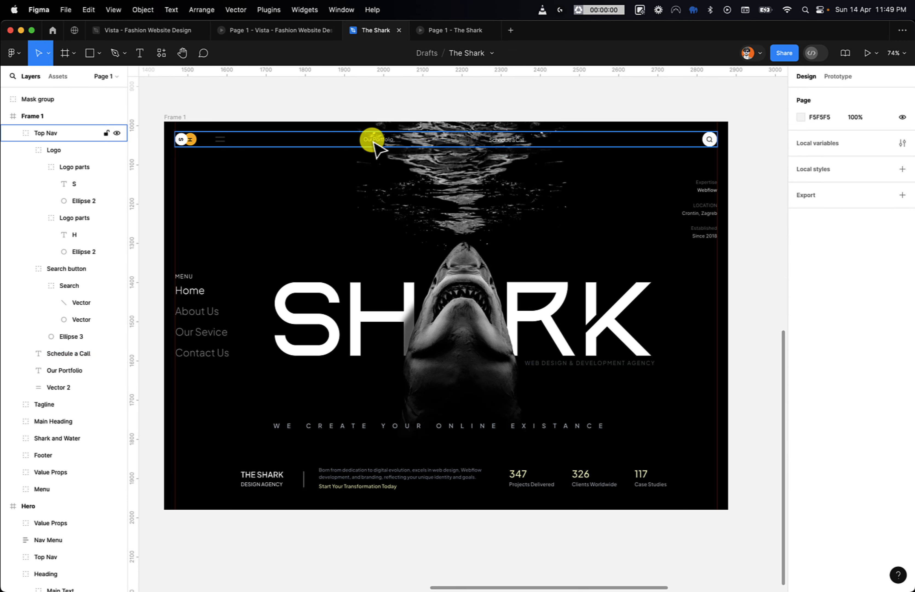
pyautogui.press('super+z')
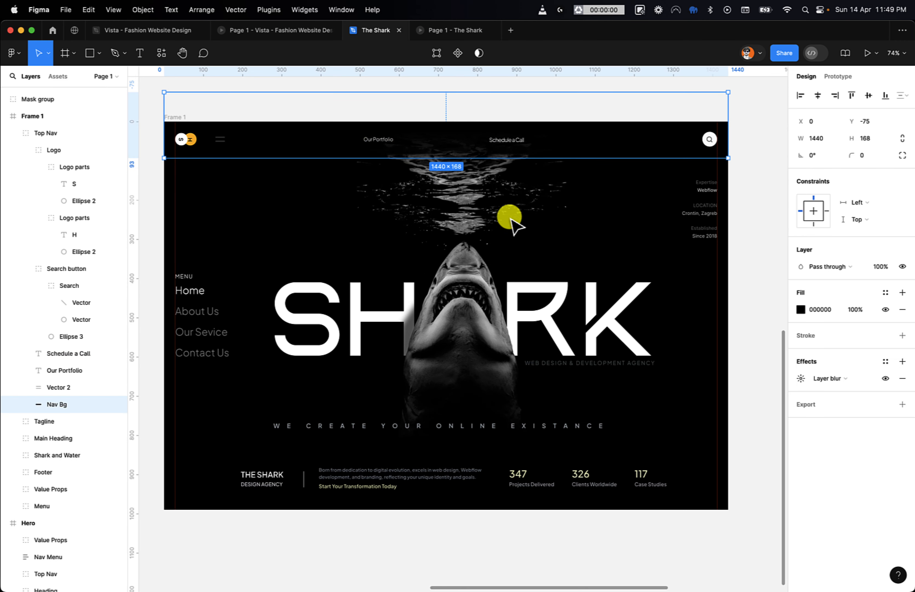
# - Examine the Nav Bg shape's layer blur setting and how it shades the water behind the navigation links
pyautogui.click(800, 379)
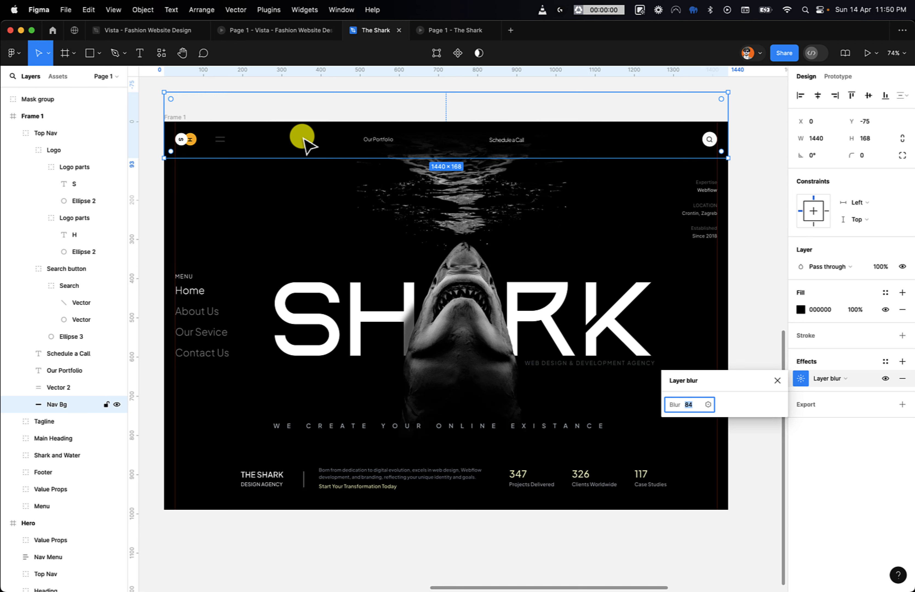
pyautogui.click(290, 113)
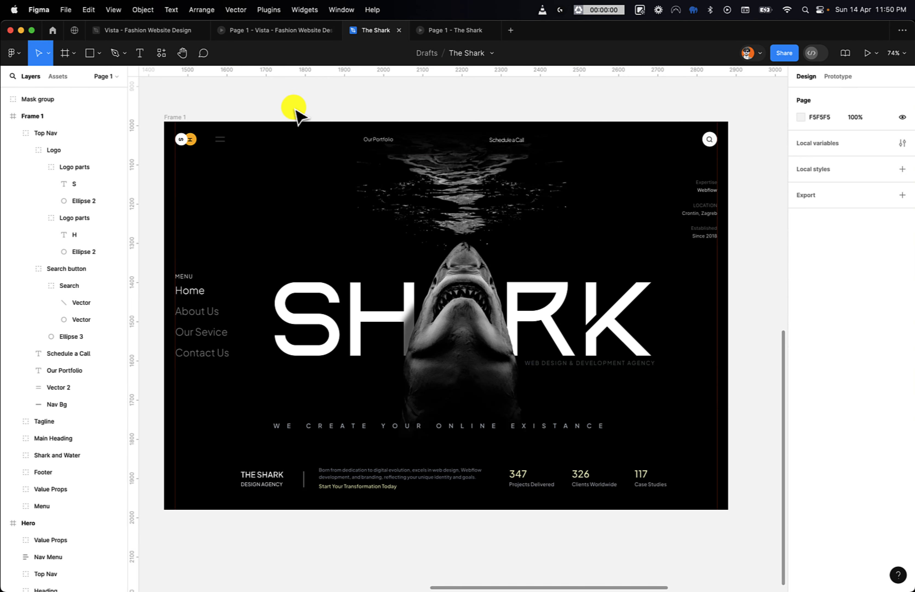
pyautogui.keyDown('super'); pyautogui.click(466, 137); pyautogui.keyUp('super')
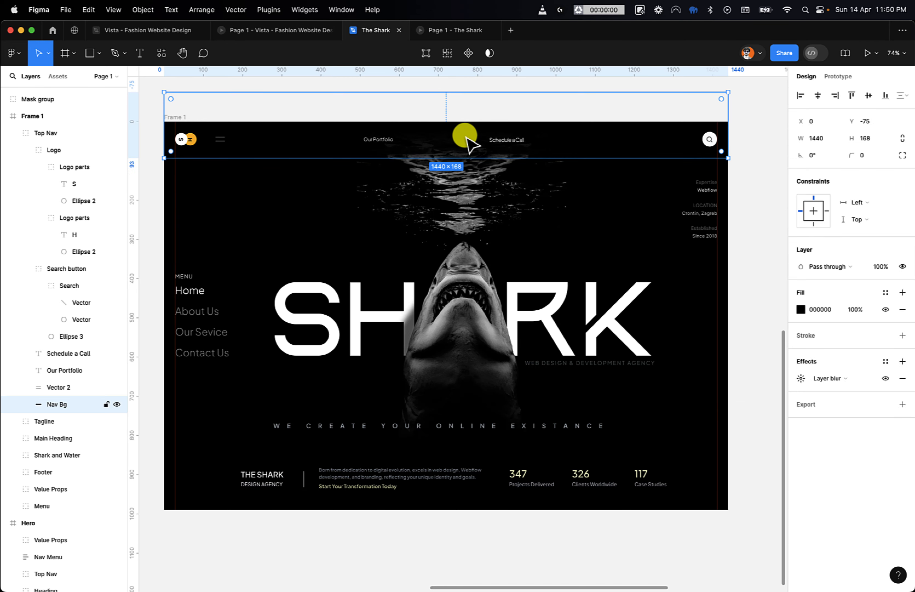
pyautogui.click(405, 118)
pyautogui.scroll(-3, 405, 123)
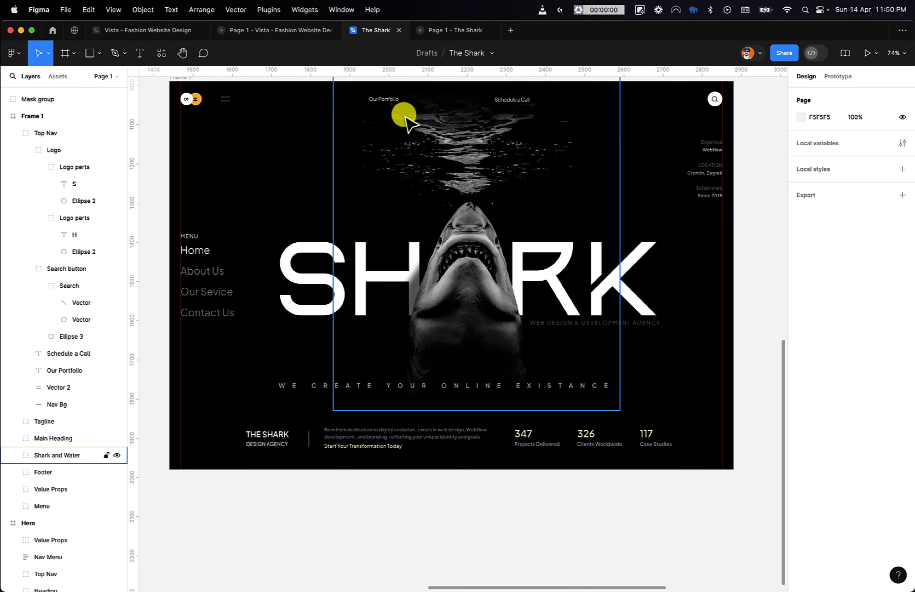
# - Try aligning the Tagline, Main Heading and Shark and Water groups to a shared horizontal centre, and undo the alignment
pyautogui.click(396, 249)
pyautogui.scroll(1, 405, 248)
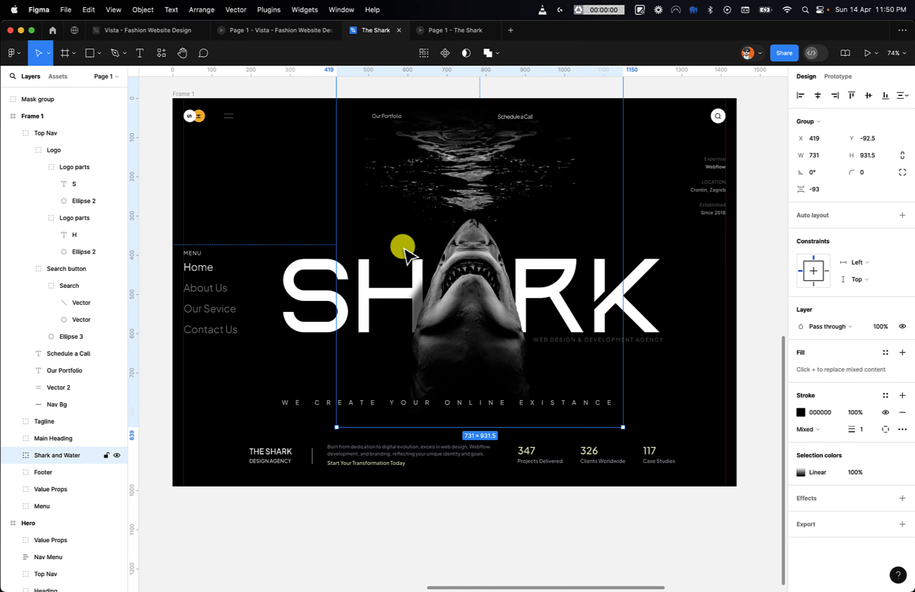
pyautogui.keyDown('shift'); pyautogui.click(323, 402); pyautogui.keyUp('shift')
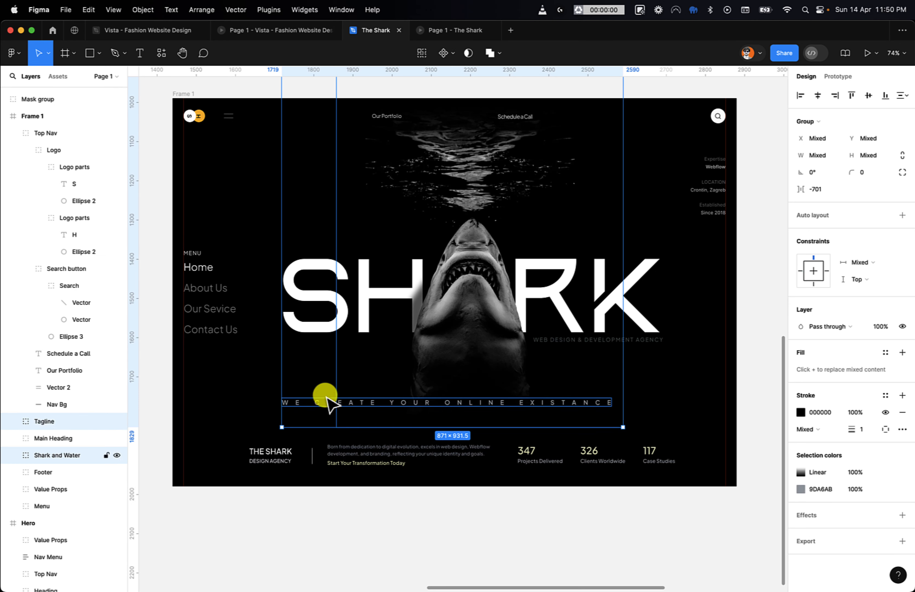
pyautogui.keyDown('shift'); pyautogui.click(430, 314); pyautogui.keyUp('shift')
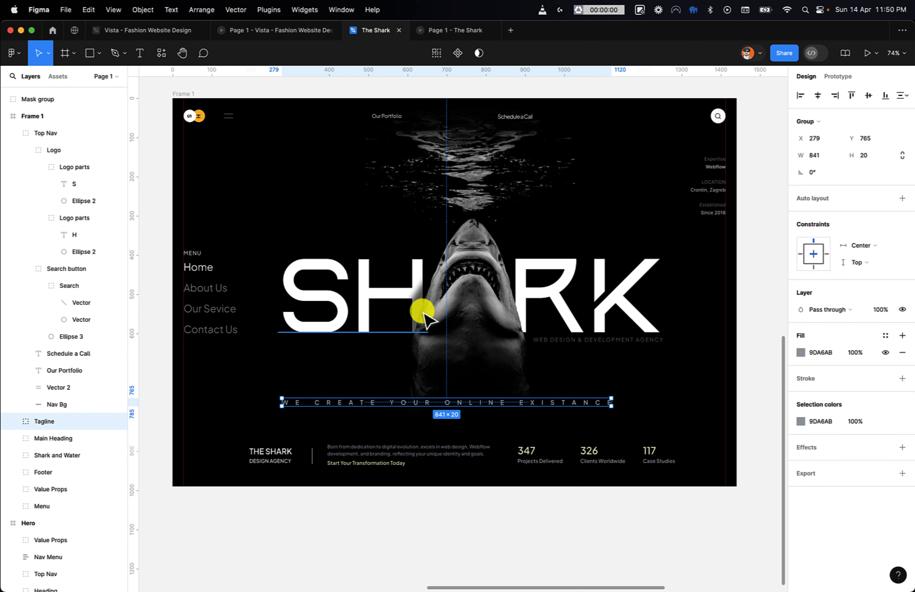
pyautogui.press('super+z')
pyautogui.keyDown('shift'); pyautogui.click(316, 305); pyautogui.keyUp('shift')
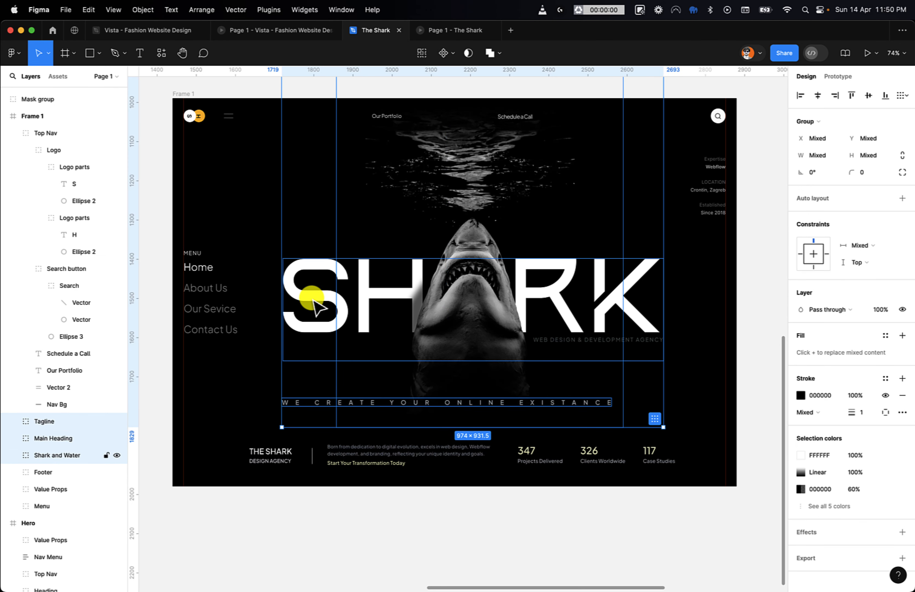
pyautogui.click(818, 95)
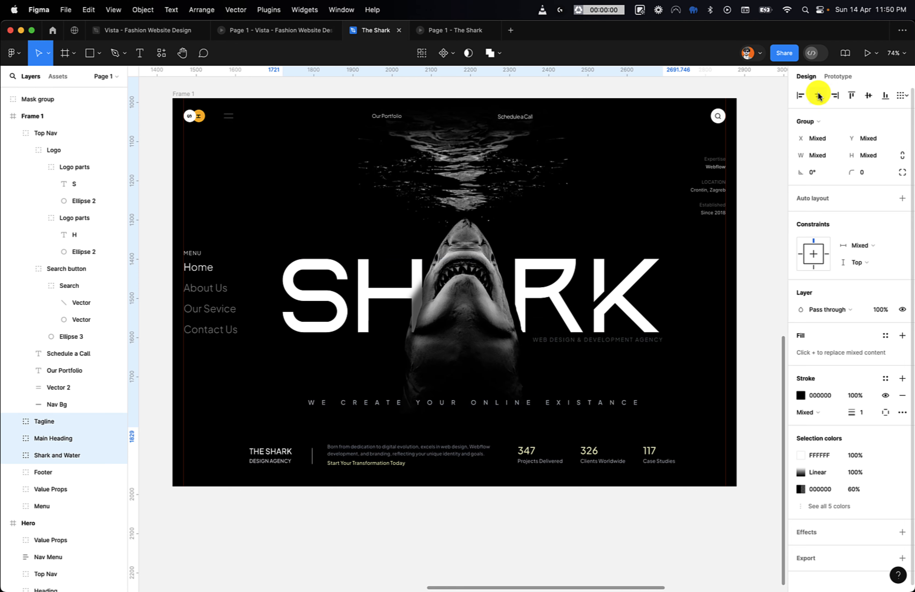
pyautogui.press('super+z')
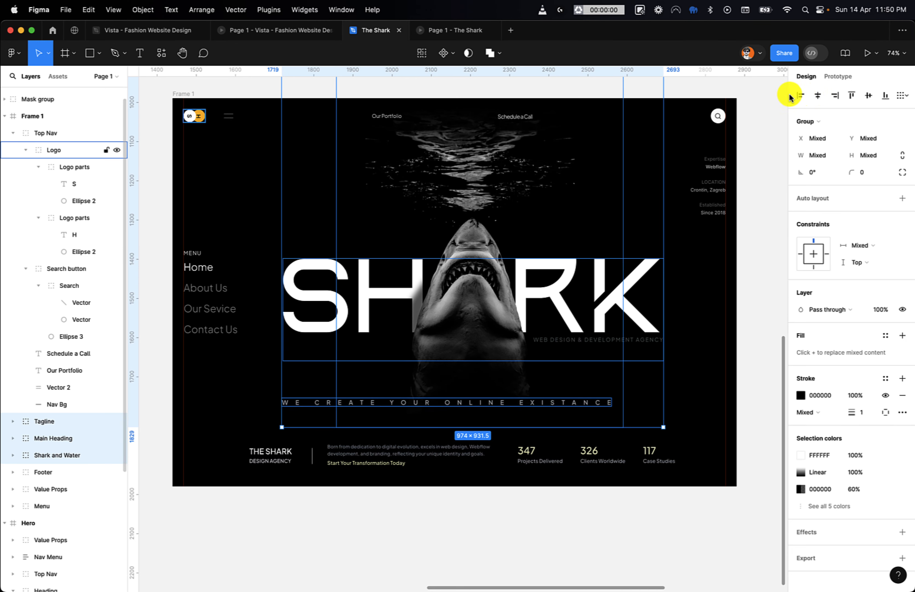
# - Collapse the Top Nav group and move the Main Heading and Shark and Water groups together about 22 px left in Frame 1
pyautogui.click(10, 133)
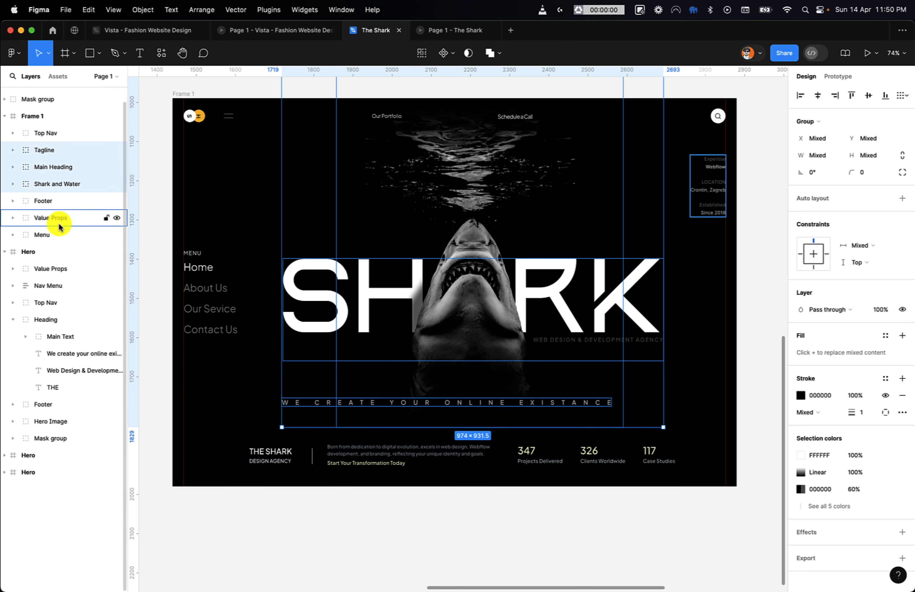
pyautogui.click(496, 294)
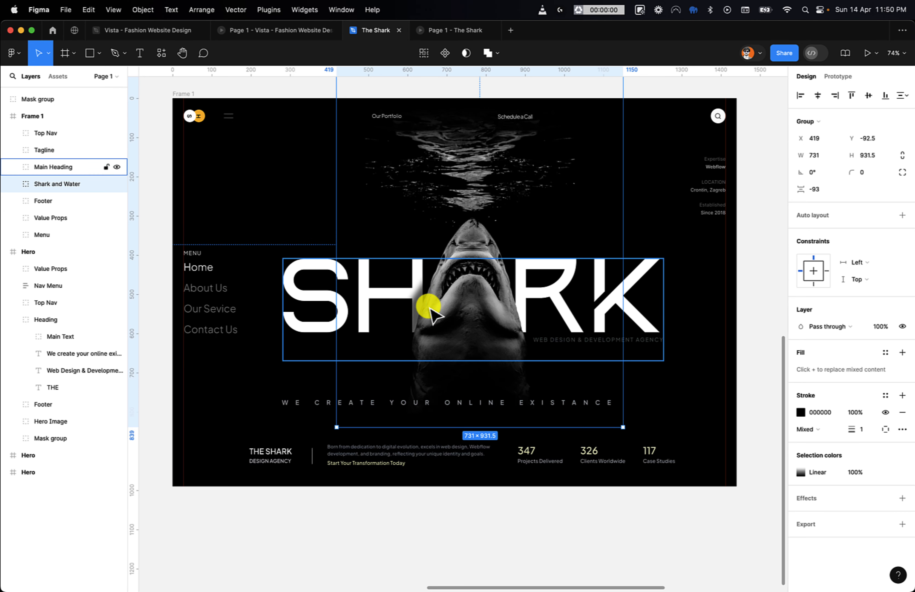
pyautogui.keyDown('shift'); pyautogui.click(641, 271); pyautogui.keyUp('shift')
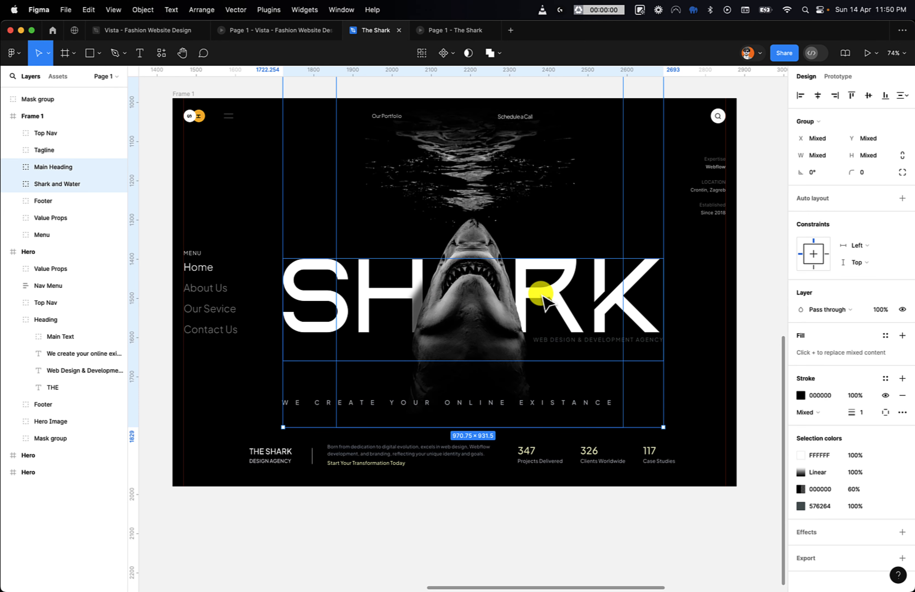
pyautogui.moveTo(482, 310); pyautogui.dragTo(474, 308)
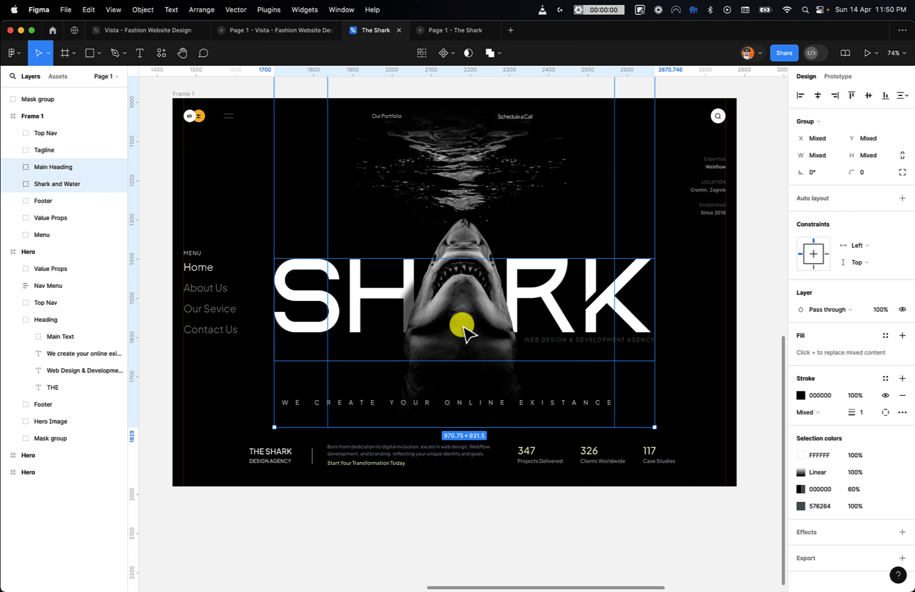
# - Move the Tagline group right so it sits roughly centred beneath the SHARK heading
pyautogui.click(427, 402)
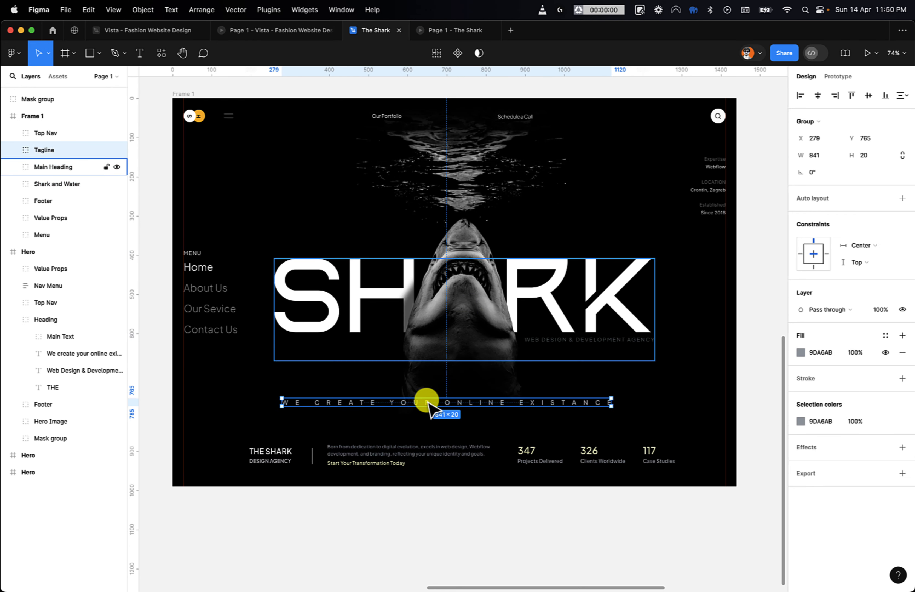
pyautogui.moveTo(424, 403); pyautogui.dragTo(442, 403)
pyautogui.click(415, 536)
pyautogui.scroll(-1, 415, 536)
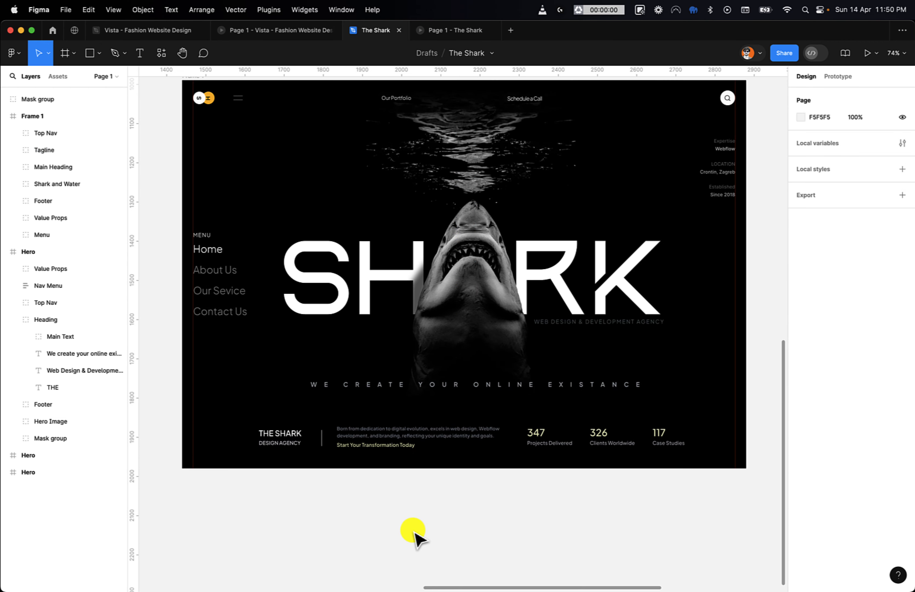
# - Duplicate Frame 1 straight below the original, placing the copy at X 1440, Y 2468
pyautogui.hscroll(2, 414, 536)
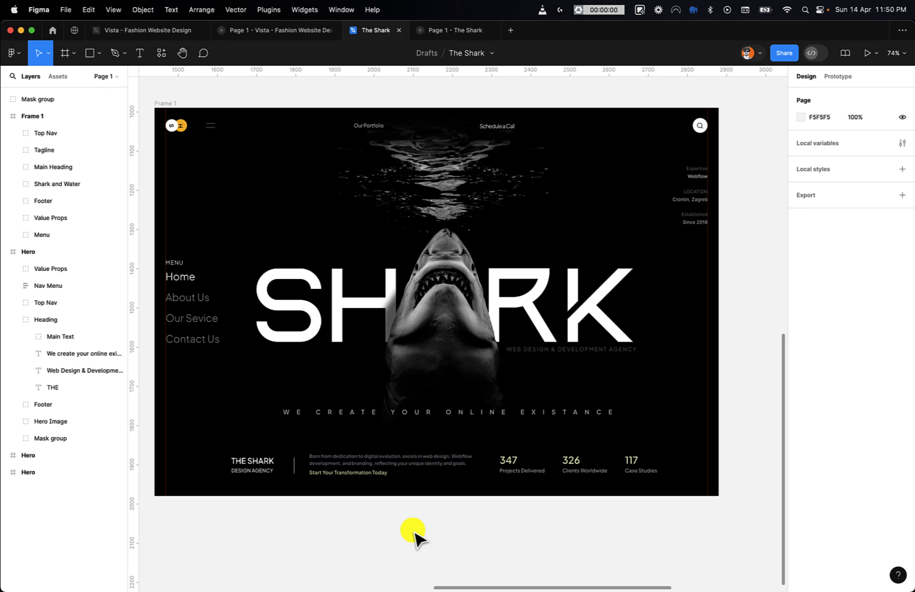
pyautogui.scroll(-3, 415, 533)
pyautogui.scroll(-5, 414, 533)
pyautogui.hscroll(-2, 414, 533)
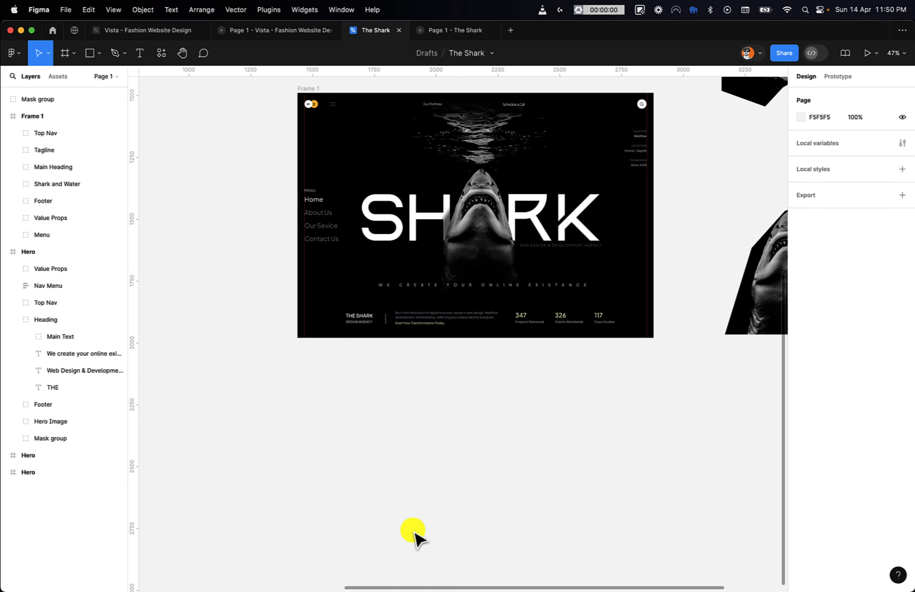
pyautogui.moveTo(308, 88); pyautogui.dragTo(337, 456)
# - Duplicate Frame 2 to its right at X 2993 on the same row, and repeat the duplication for another copy at X 4546
pyautogui.scroll(-10, 338, 457)
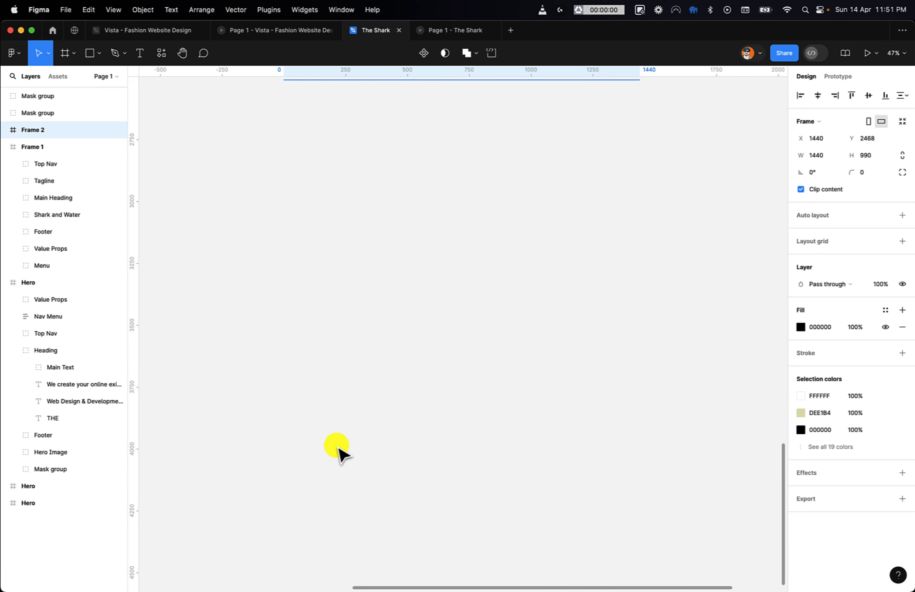
pyautogui.hscroll(1, 340, 454)
pyautogui.scroll(10, 338, 454)
pyautogui.hscroll(-1, 338, 453)
pyautogui.scroll(1, 337, 447)
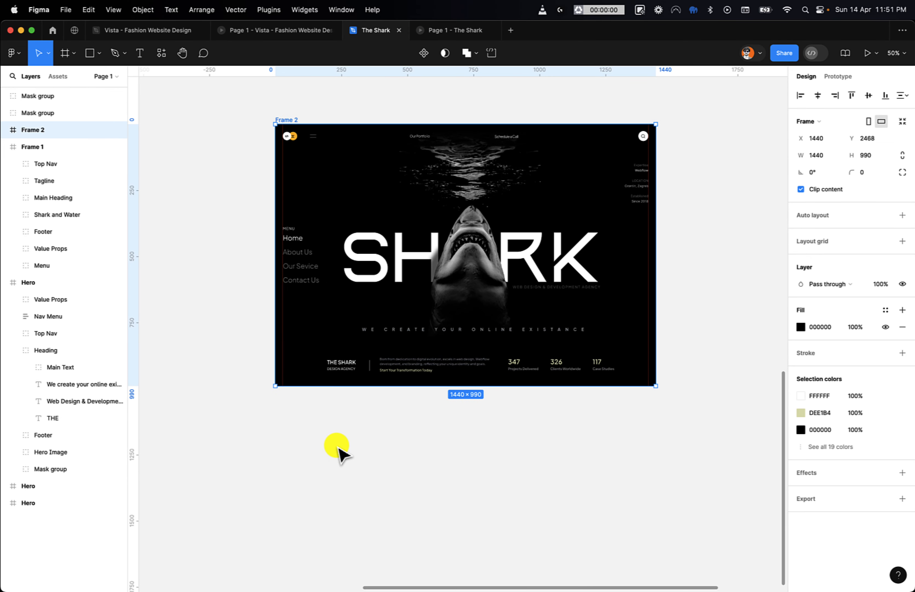
pyautogui.hscroll(2, 338, 447)
pyautogui.scroll(4, 337, 447)
pyautogui.scroll(8, 338, 447)
pyautogui.scroll(-2, 338, 447)
pyautogui.scroll(-3, 337, 452)
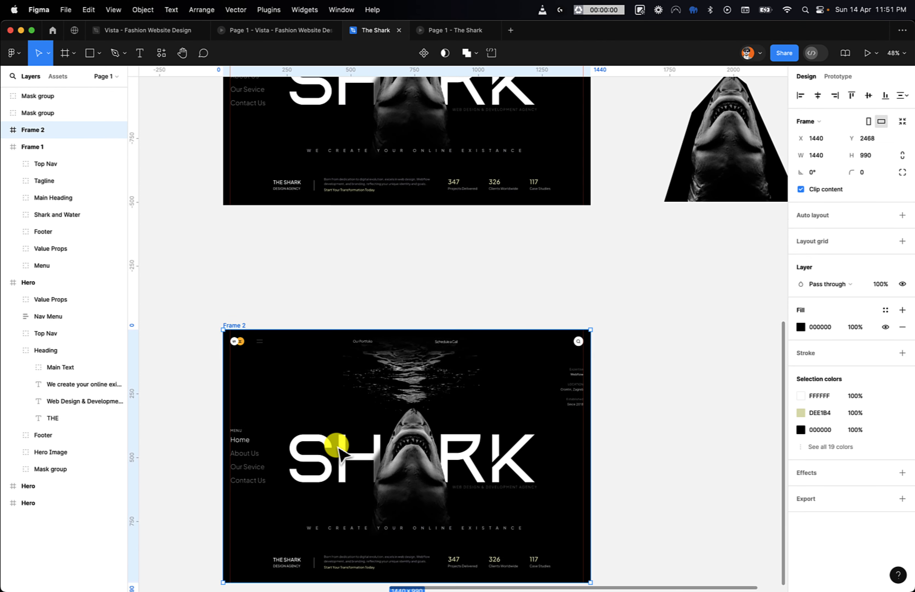
pyautogui.scroll(-3, 337, 452)
pyautogui.hscroll(1, 337, 452)
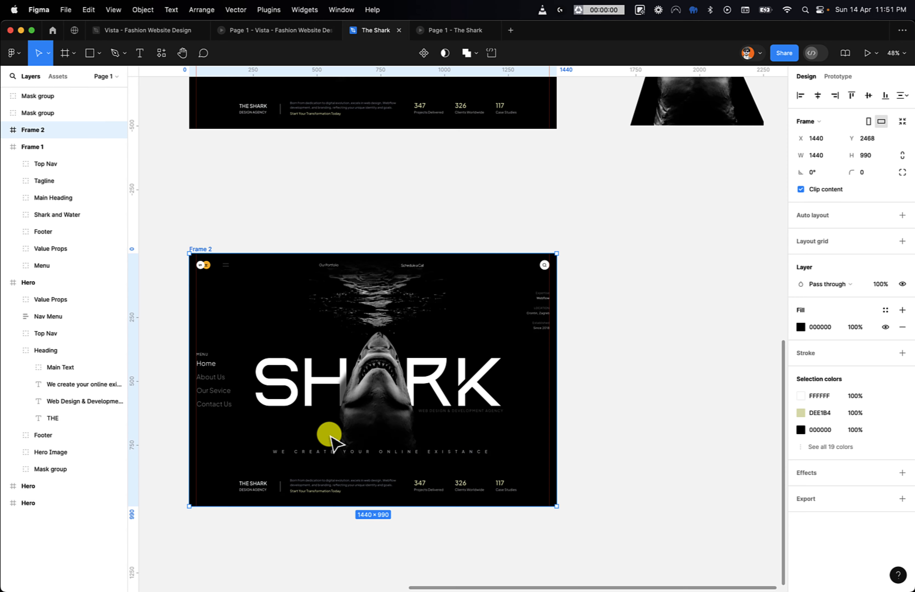
pyautogui.moveTo(204, 250); pyautogui.dragTo(602, 250)
pyautogui.hscroll(5, 603, 248)
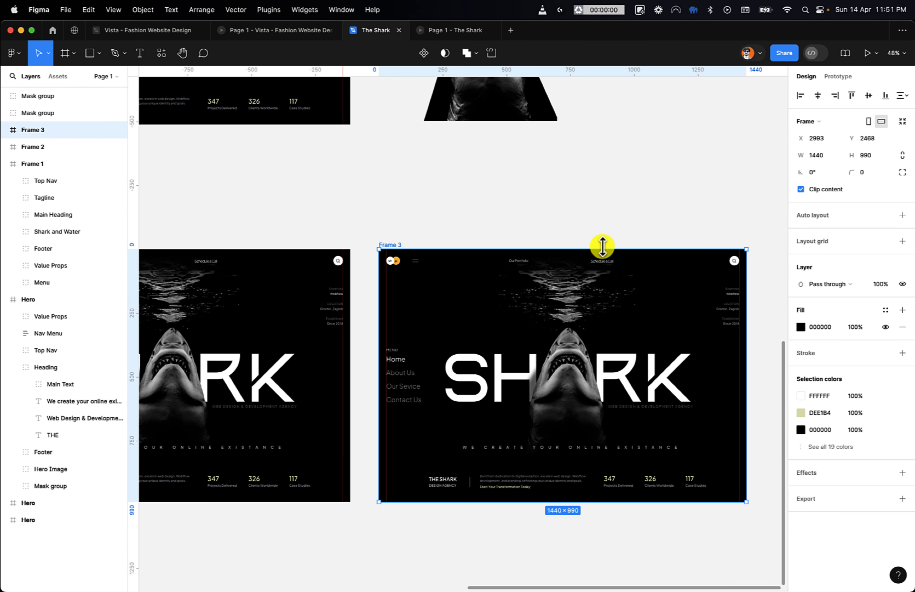
pyautogui.press('super+d')
# - Look along the row of Frame 2, Frame 3 and Frame 4 to check the duplicated designs and their spacing
pyautogui.hscroll(3, 602, 246)
pyautogui.hscroll(-12, 602, 249)
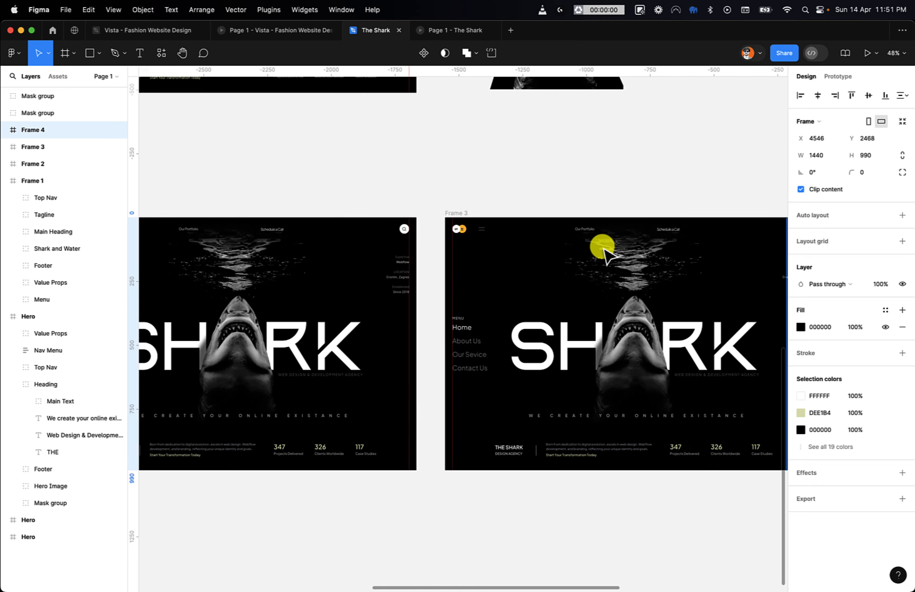
pyautogui.hscroll(8, 603, 251)
pyautogui.scroll(-2, 603, 251)
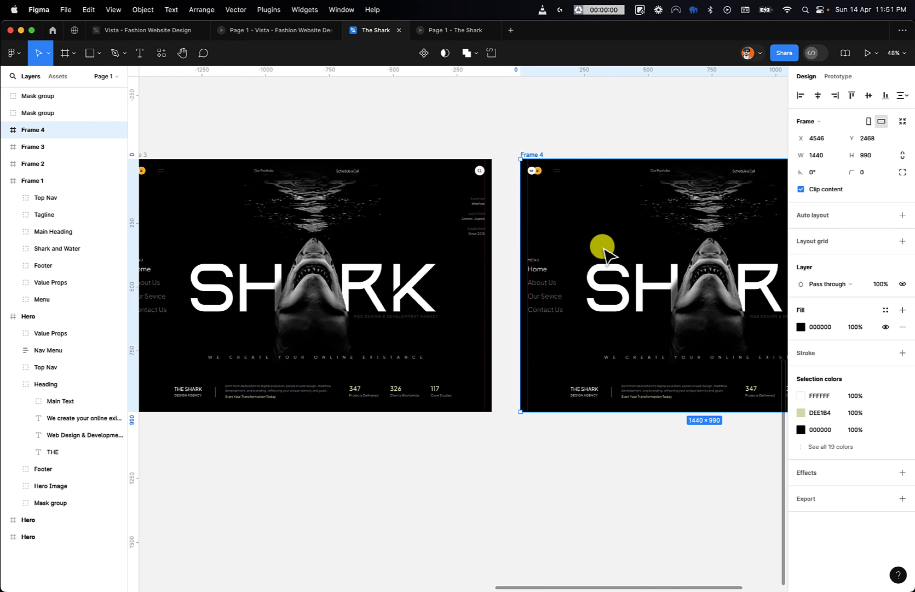
pyautogui.hscroll(10, 603, 251)
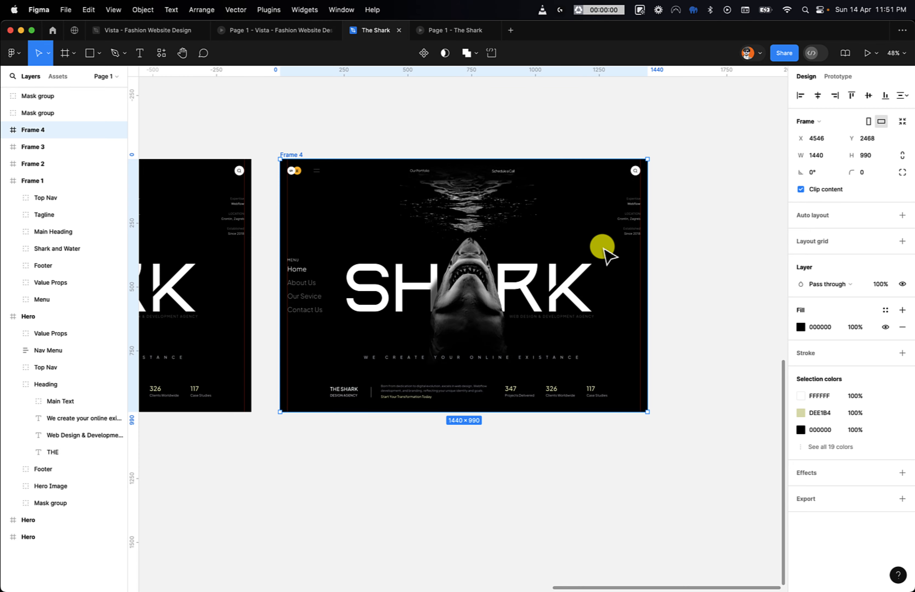
pyautogui.hscroll(-20, 498, 340)
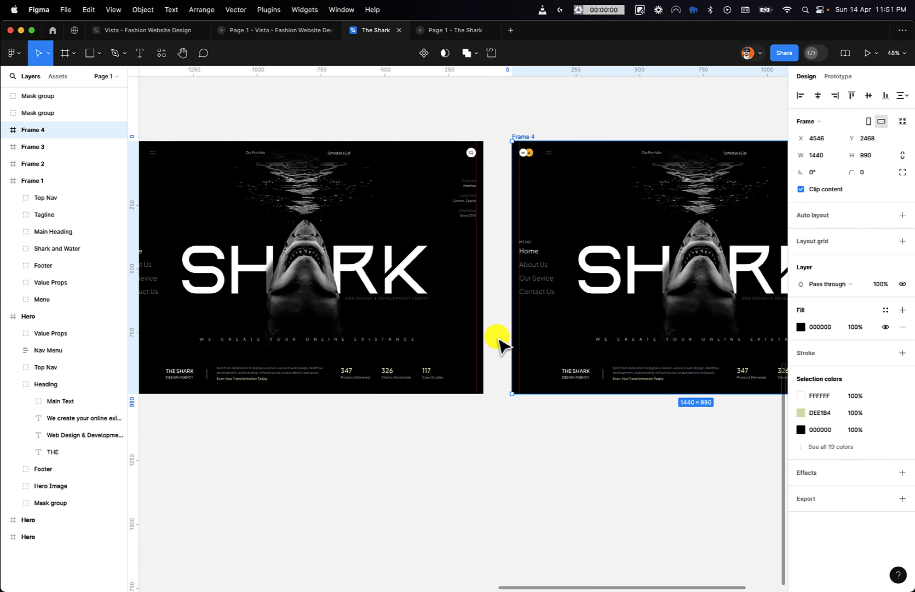
pyautogui.hscroll(-5, 497, 337)
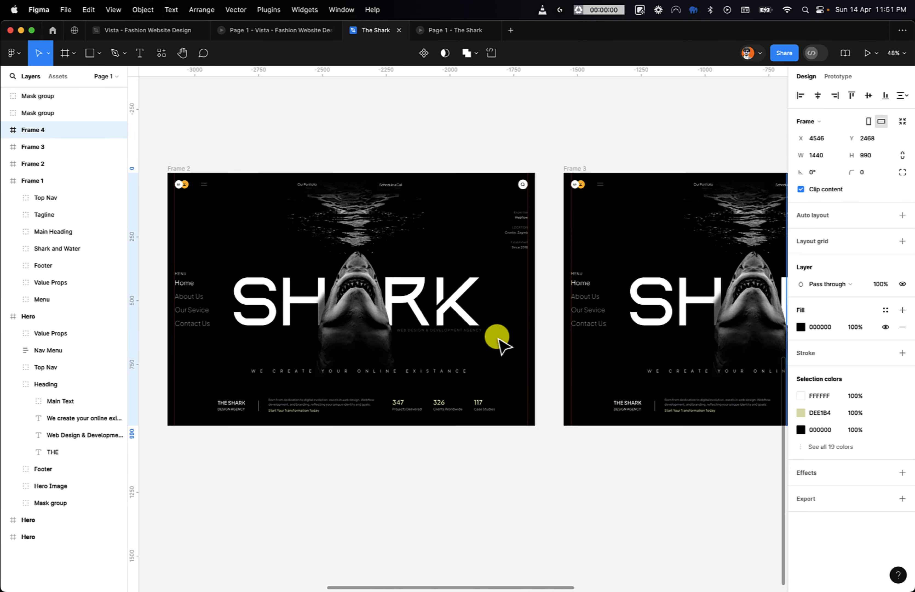
pyautogui.scroll(-3, 496, 337)
pyautogui.hscroll(5, 497, 337)
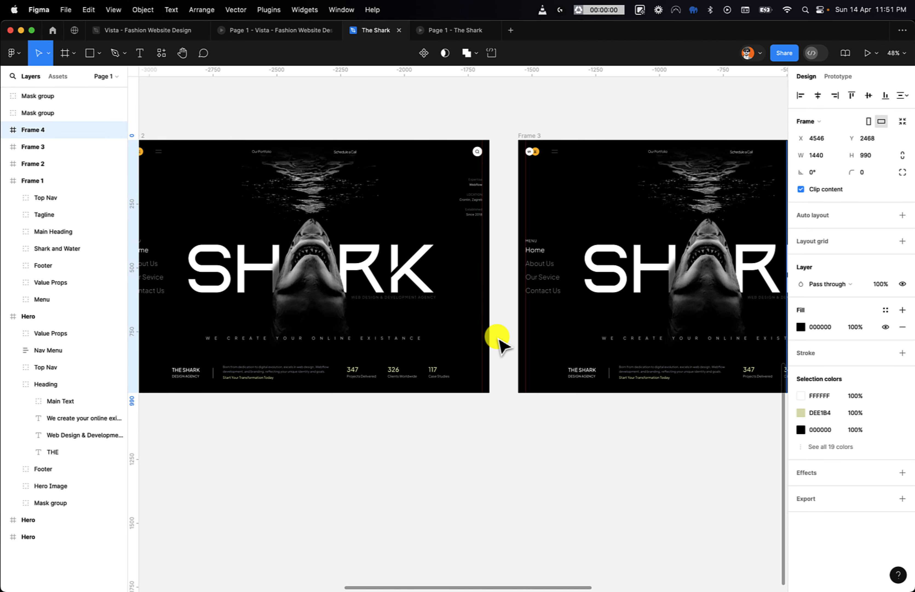
# - Move the Shark groups inside Frame 2 and Frame 3 together down to Y 972, near the frames' bottom edge
pyautogui.click(316, 302)
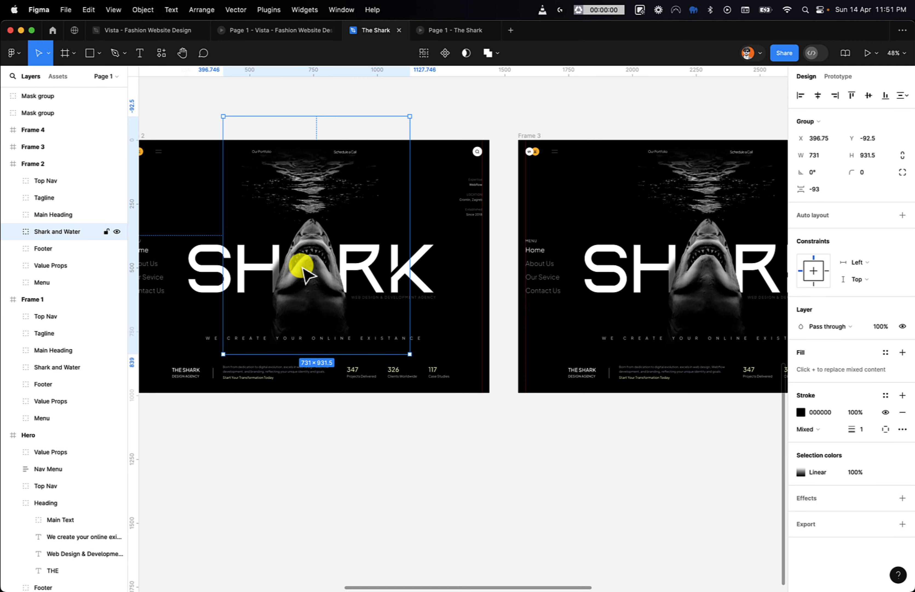
pyautogui.doubleClick(303, 286)
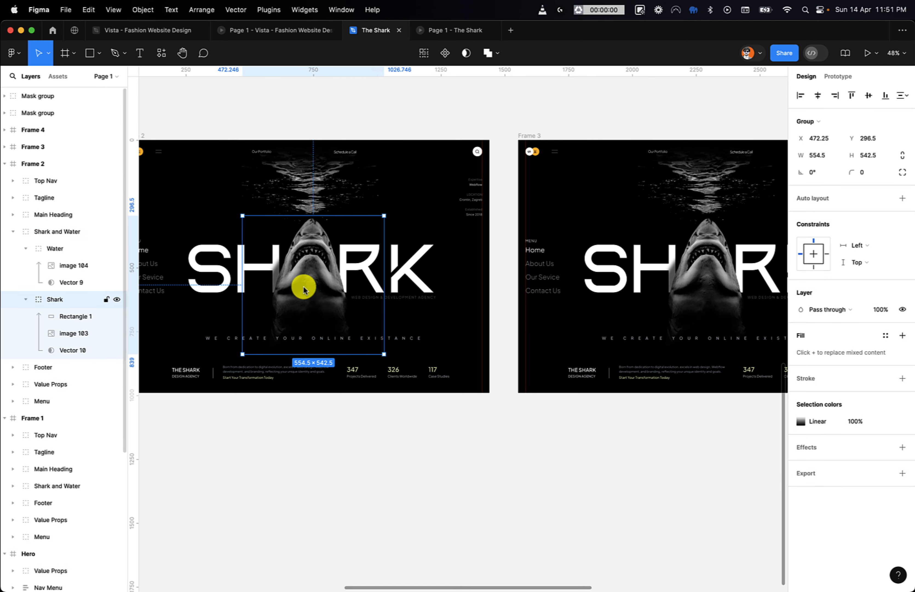
pyautogui.keyDown('shift'); pyautogui.click(716, 270); pyautogui.keyUp('shift')
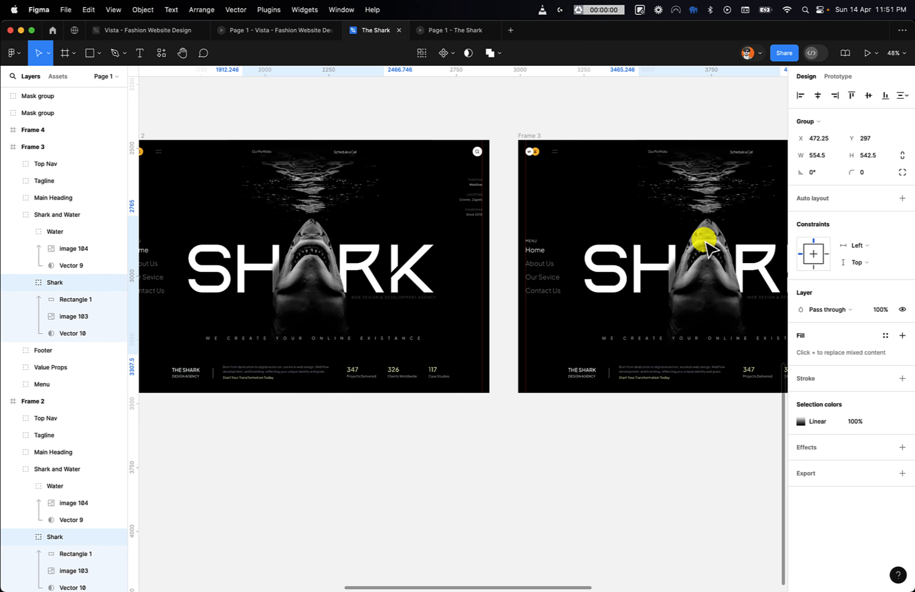
pyautogui.moveTo(714, 264); pyautogui.dragTo(713, 377)
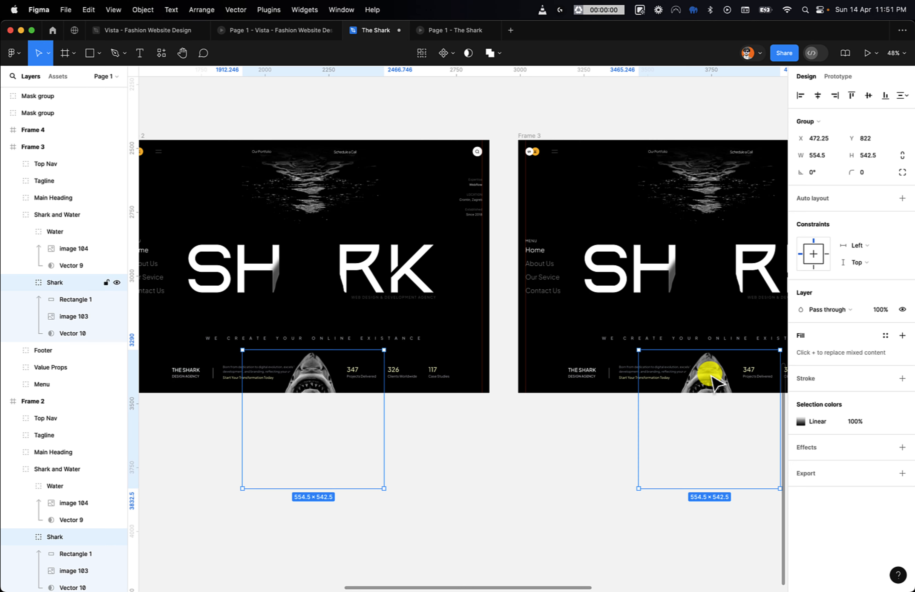
pyautogui.hotkey('shift', 'Down')
pyautogui.hotkey('shift', 'Down')
pyautogui.hotkey('shift', 'Down')
pyautogui.hotkey('shift', 'Down')
pyautogui.hotkey('shift', 'Down')
pyautogui.hotkey('shift', 'Down')
pyautogui.hotkey('shift', 'Down')
pyautogui.hotkey('shift', 'Down')
pyautogui.hotkey('shift', 'Down')
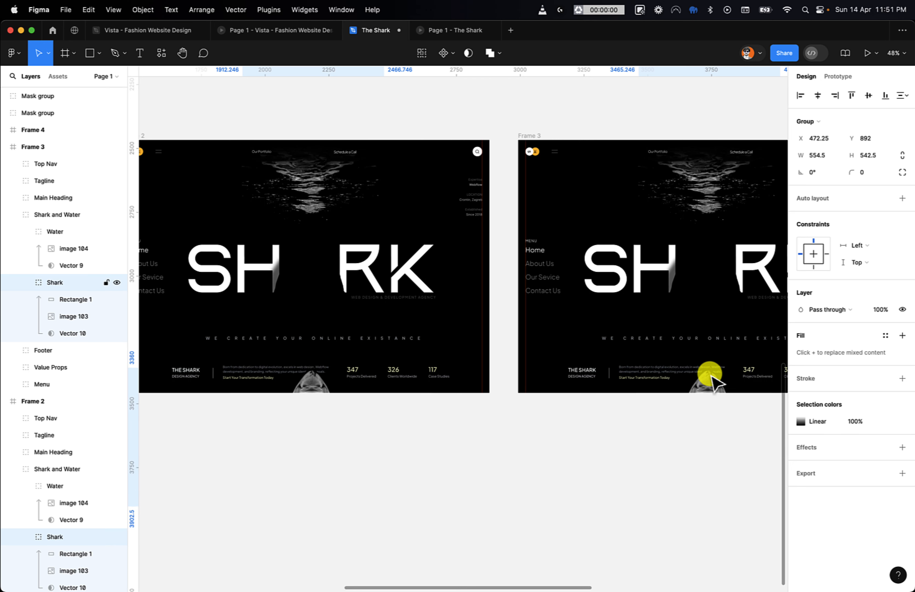
pyautogui.hotkey('shift', 'Down')
pyautogui.hotkey('shift', 'Down')
pyautogui.hotkey('shift', 'Down')
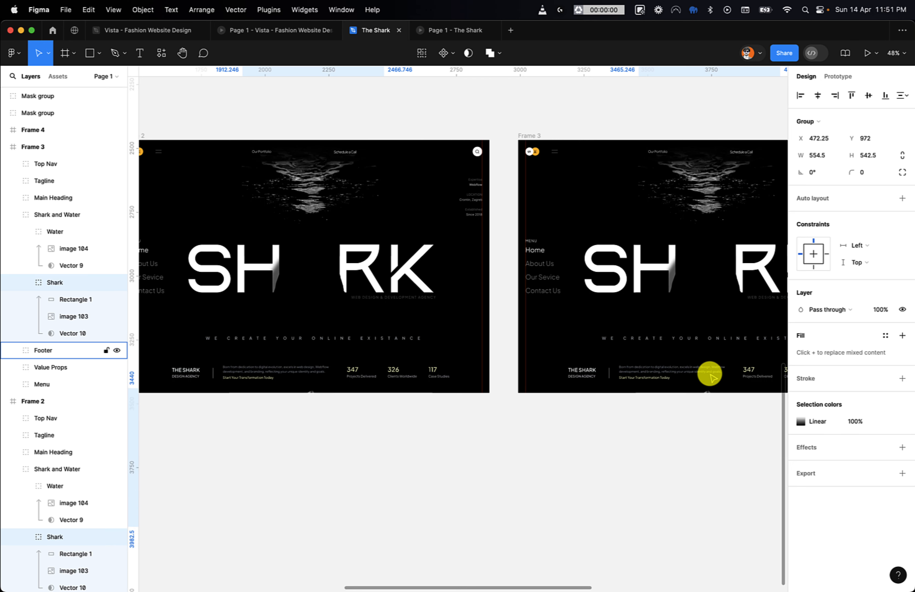
# - Move the Water groups inside Frame 2 and Frame 3 together up to Y -342.5, past the frames' top edge
pyautogui.click(323, 200)
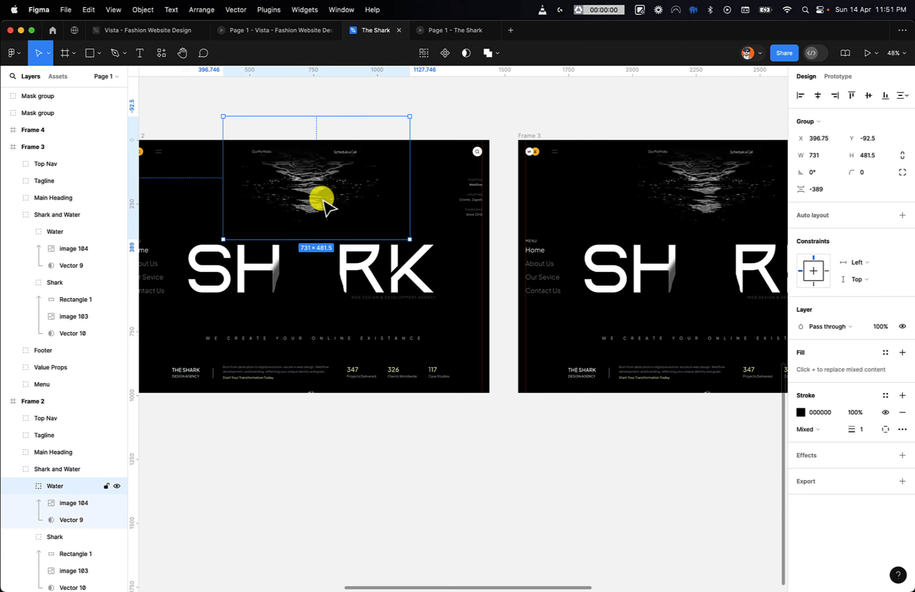
pyautogui.keyDown('shift'); pyautogui.click(701, 179); pyautogui.keyUp('shift')
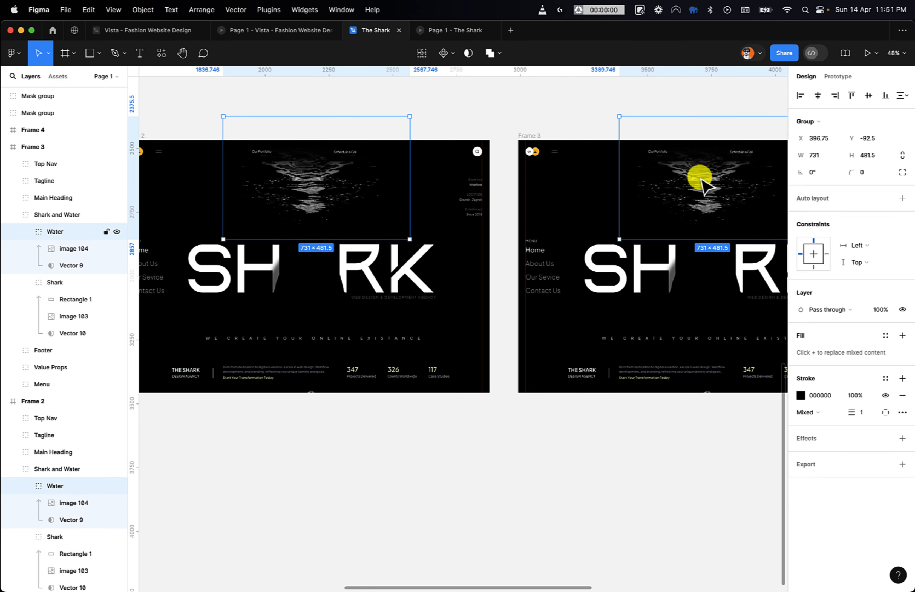
pyautogui.hotkey('shift', 'Up')
pyautogui.hotkey('shift', 'Up')
pyautogui.hotkey('shift', 'Up')
pyautogui.hotkey('shift', 'Up')
pyautogui.hotkey('shift', 'Up')
pyautogui.hotkey('shift', 'Up')
pyautogui.hotkey('shift', 'Up')
pyautogui.hotkey('shift', 'Up')
pyautogui.hotkey('shift', 'Up')
pyautogui.hotkey('shift', 'Up')
pyautogui.hotkey('shift', 'Up')
pyautogui.hotkey('shift', 'Up')
pyautogui.hotkey('shift', 'Up')
pyautogui.hotkey('shift', 'Up')
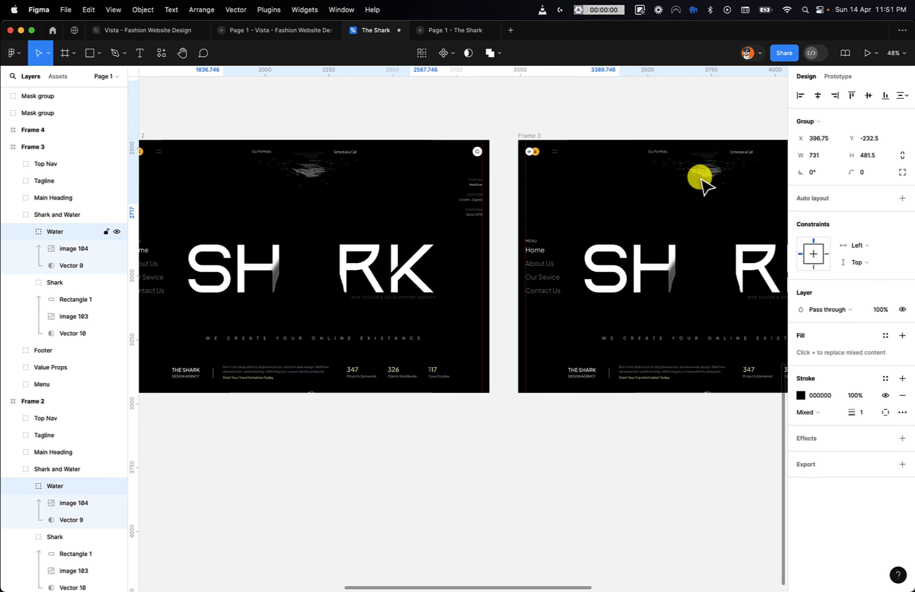
pyautogui.hotkey('shift', 'Up')
pyautogui.hotkey('shift', 'Up')
pyautogui.hotkey('shift', 'Up')
pyautogui.hotkey('shift', 'Up')
pyautogui.hotkey('shift', 'Up')
pyautogui.hotkey('shift', 'Up')
pyautogui.hotkey('shift', 'Up')
pyautogui.hotkey('shift', 'Up')
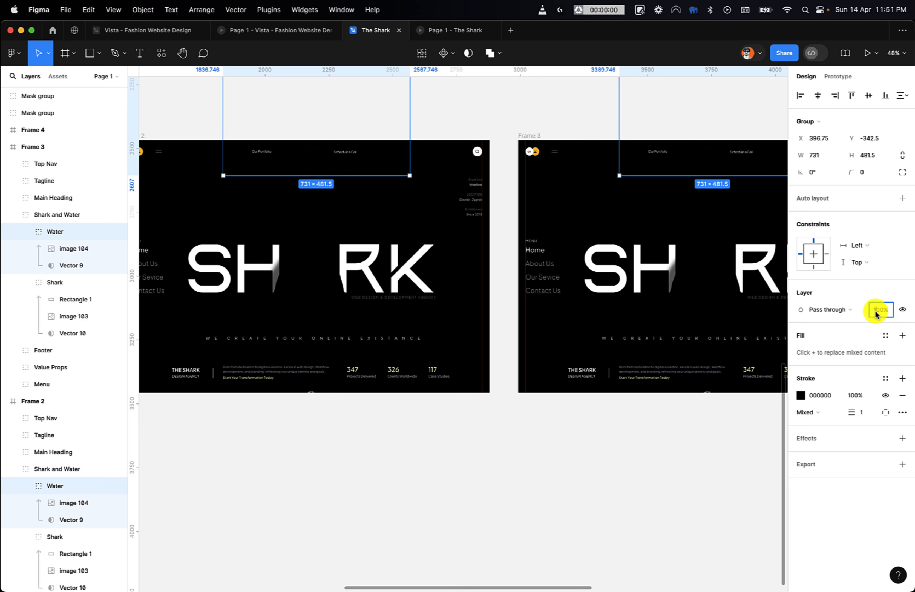
# - Set the layer opacity to 0% for the Water groups and the Shark groups in both Frame 2 and Frame 3
pyautogui.write('0')
pyautogui.press('Return')
pyautogui.click(57, 535)
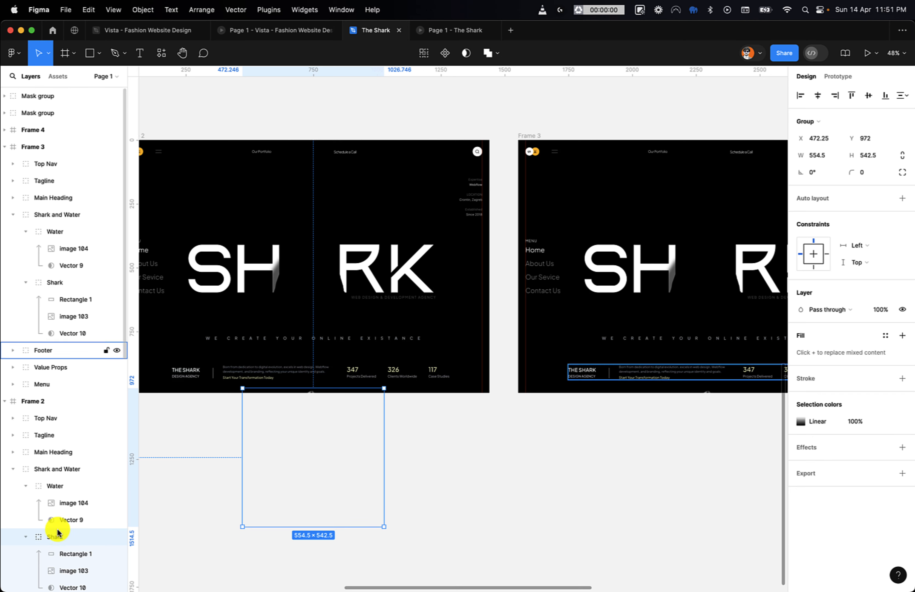
pyautogui.keyDown('shift'); pyautogui.click(57, 282); pyautogui.keyUp('shift')
pyautogui.click(62, 285)
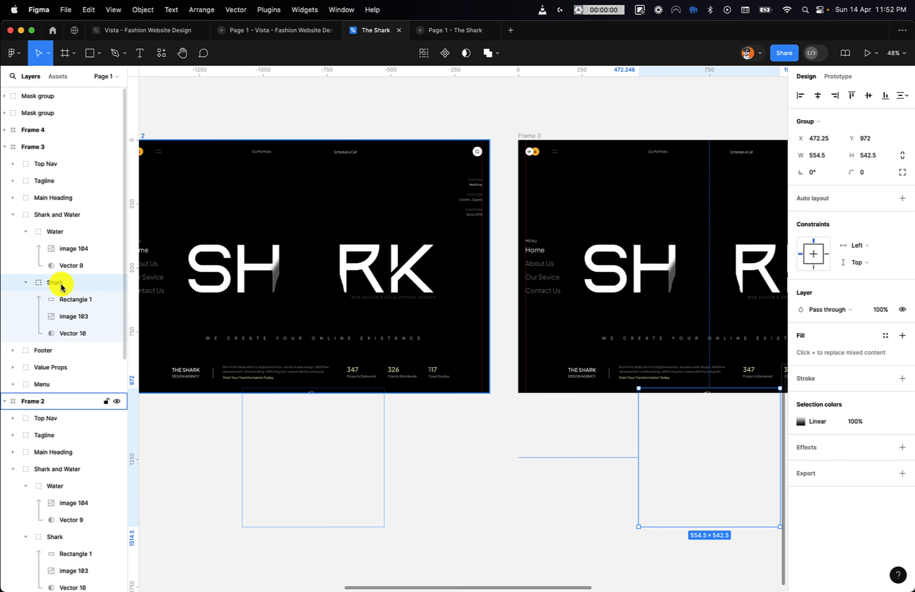
pyautogui.keyDown('super'); pyautogui.click(61, 537); pyautogui.keyUp('super')
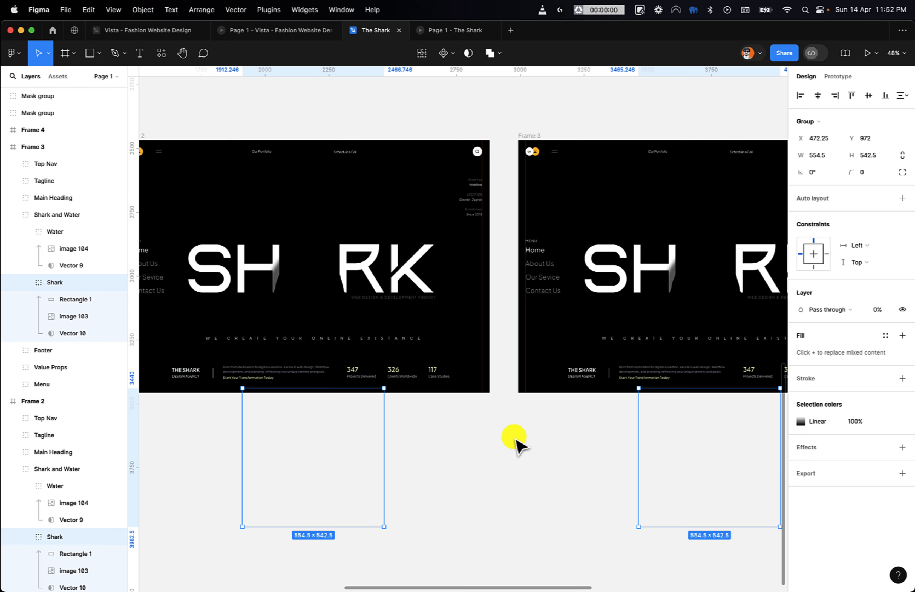
pyautogui.click(485, 453)
pyautogui.hscroll(4, 484, 455)
pyautogui.hscroll(-5, 485, 455)
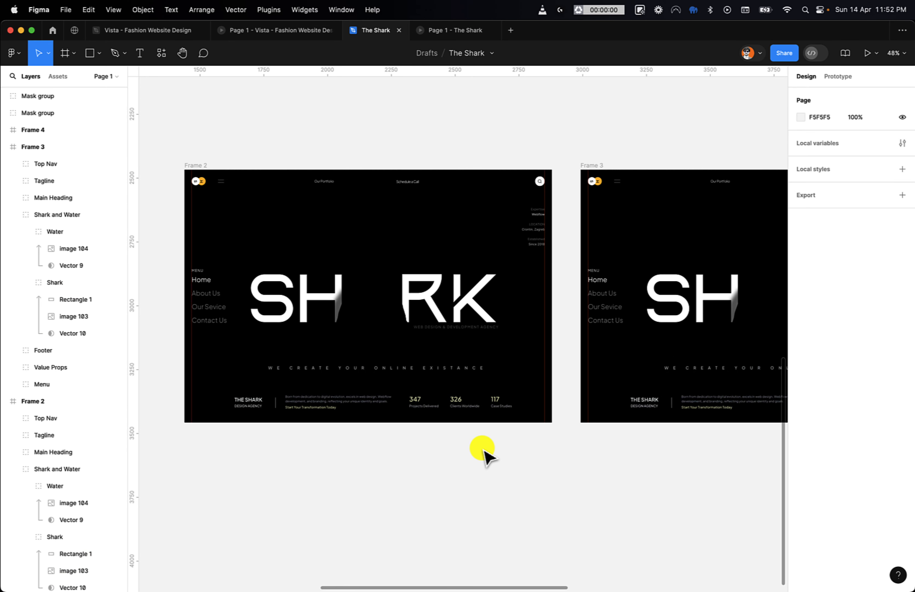
# - Move the SH lettering and its Vector 13 shadow in Frame 2 left to about X -128, past the frame's edge, at 0% opacity
pyautogui.doubleClick(289, 313)
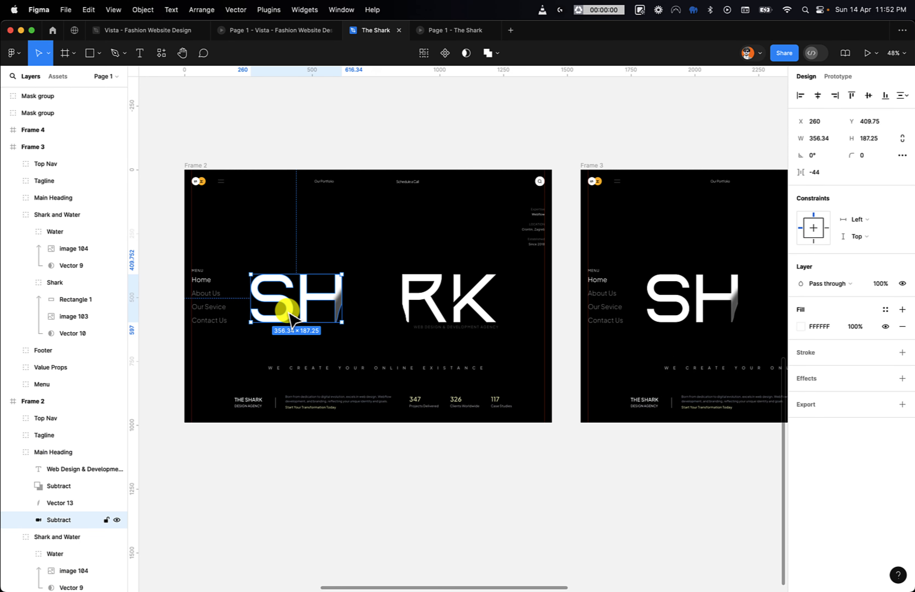
pyautogui.keyDown('shift'); pyautogui.click(62, 503); pyautogui.keyUp('shift')
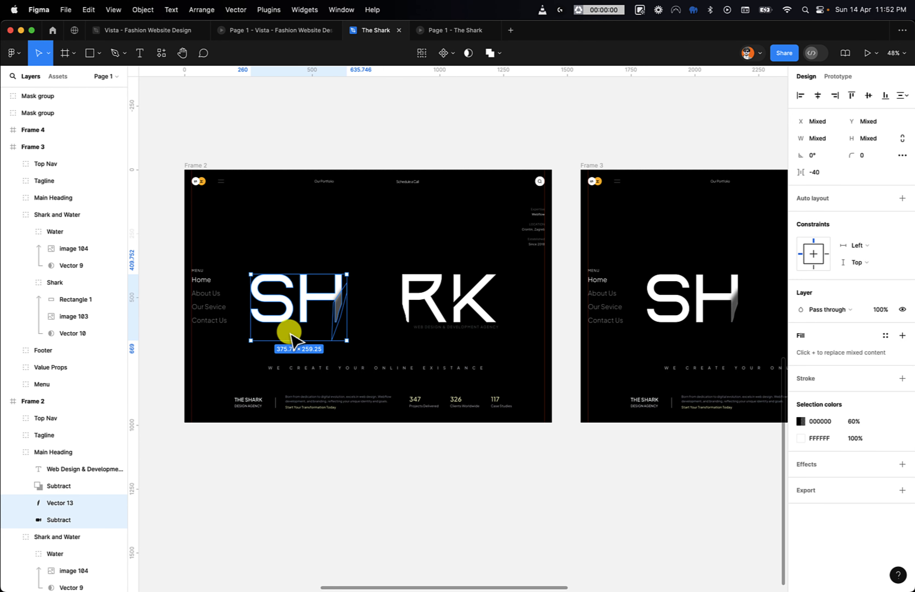
pyautogui.moveTo(339, 295); pyautogui.dragTo(241, 299)
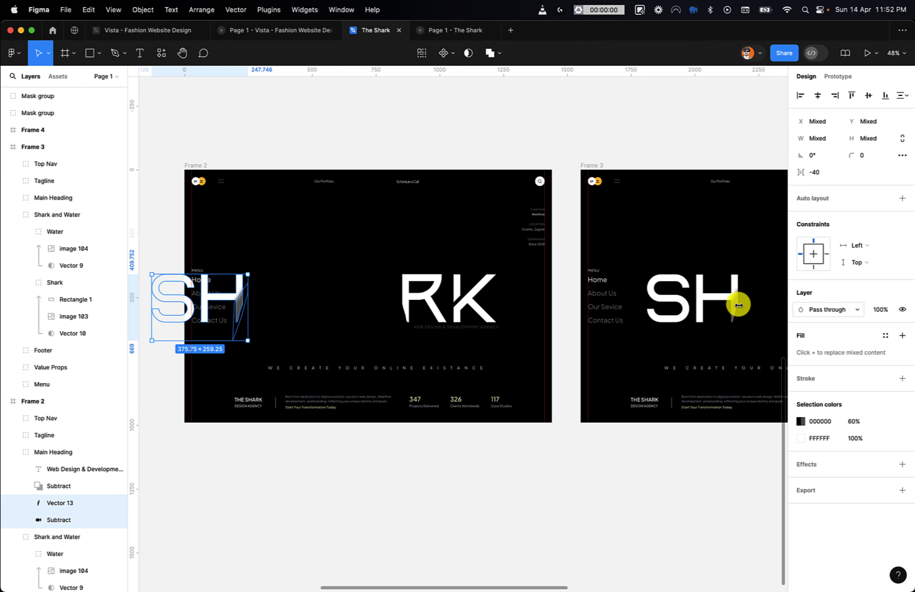
pyautogui.write('0')
pyautogui.press('Return')
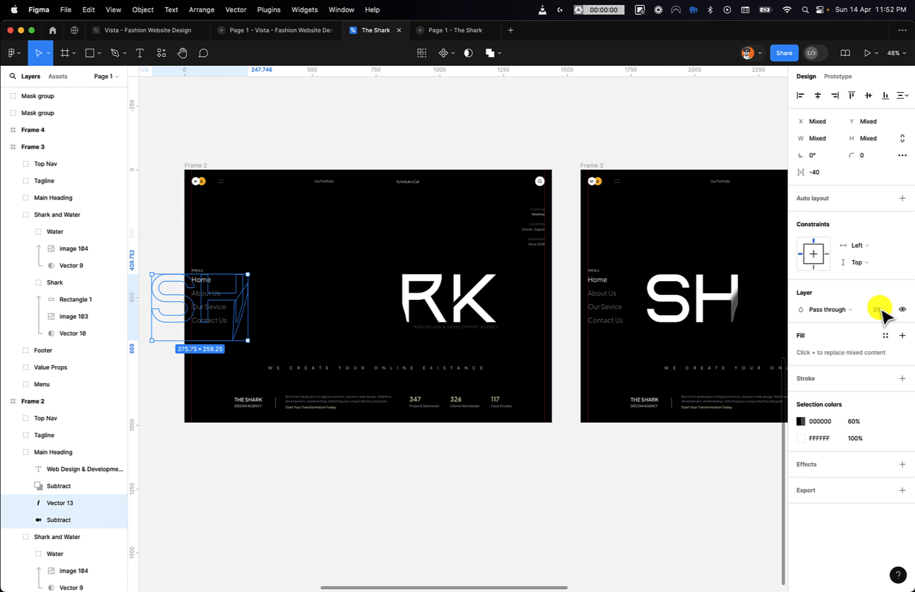
# - Move the RK lettering and its web design subtitle in Frame 2 right to about X 1345 and set their opacity to 0%
pyautogui.click(423, 326)
pyautogui.keyDown('shift'); pyautogui.click(421, 306); pyautogui.keyUp('shift')
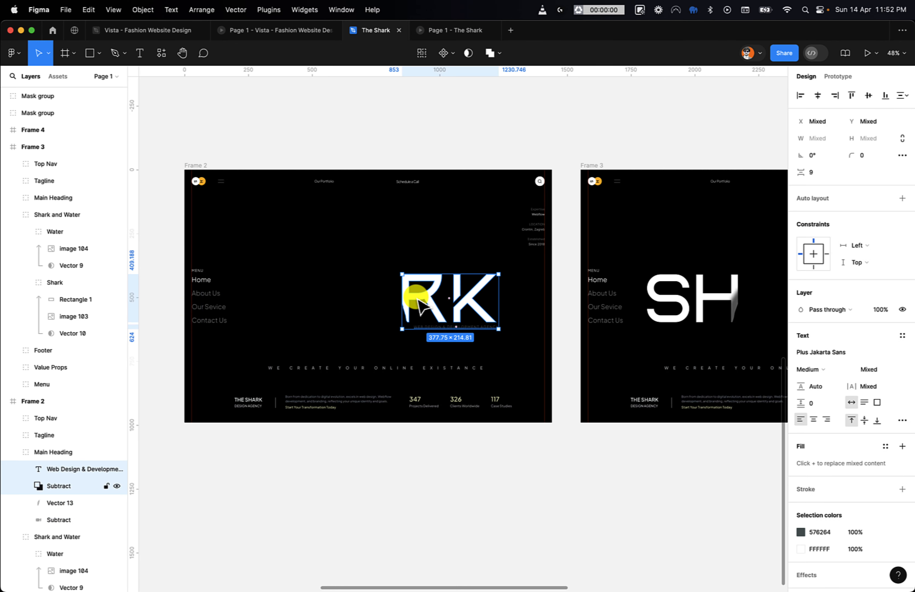
pyautogui.moveTo(405, 296); pyautogui.dragTo(541, 305)
pyautogui.press('super+z')
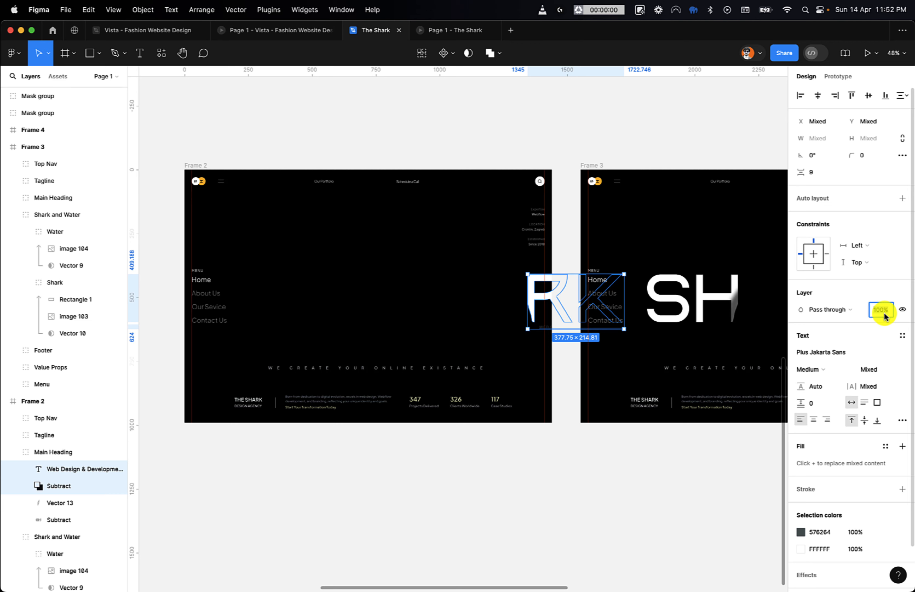
pyautogui.write('0')
pyautogui.press('Return')
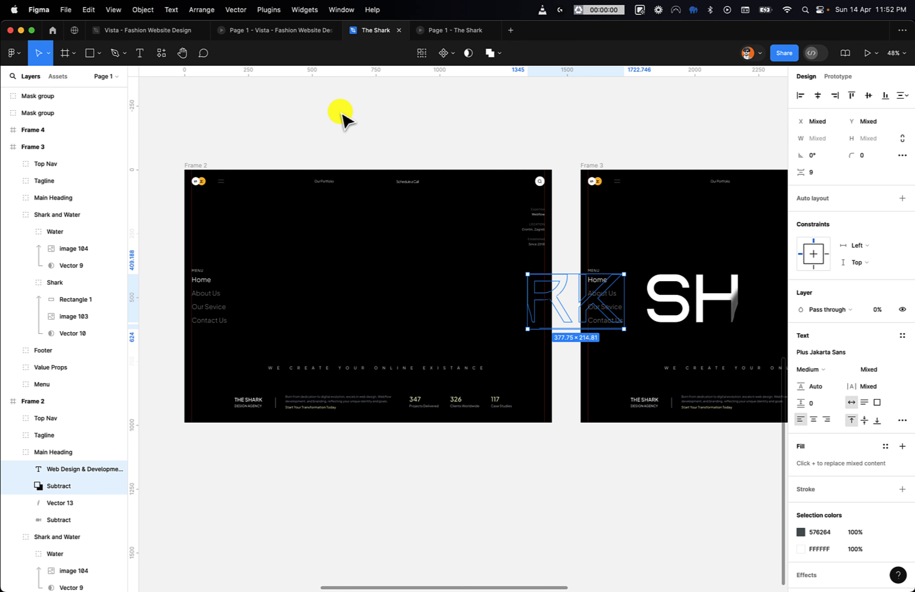
pyautogui.click(395, 149)
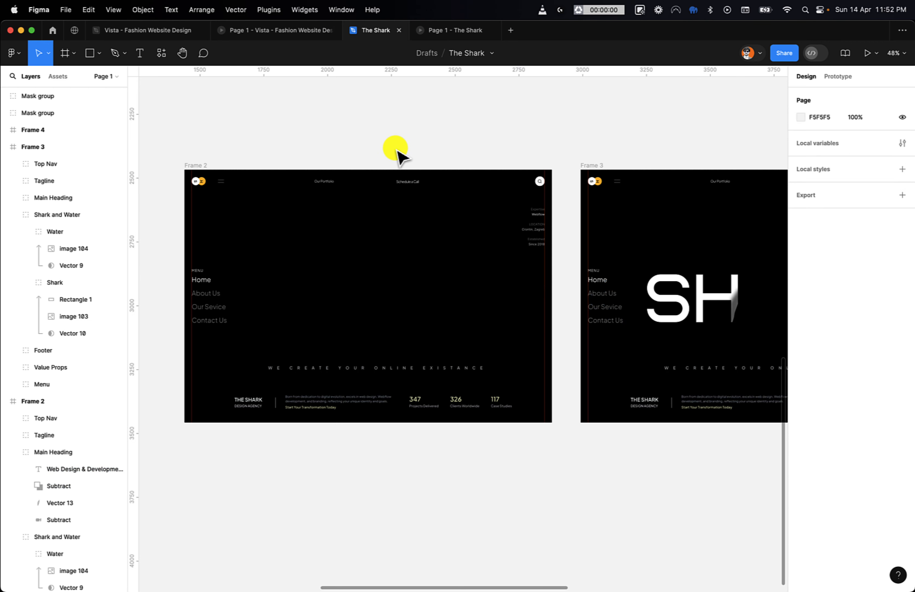
# - Move the "We create your online existance" tagline in Frame 2 down to Y 835 and set its opacity to 0%
pyautogui.hscroll(2, 395, 152)
pyautogui.click(361, 342)
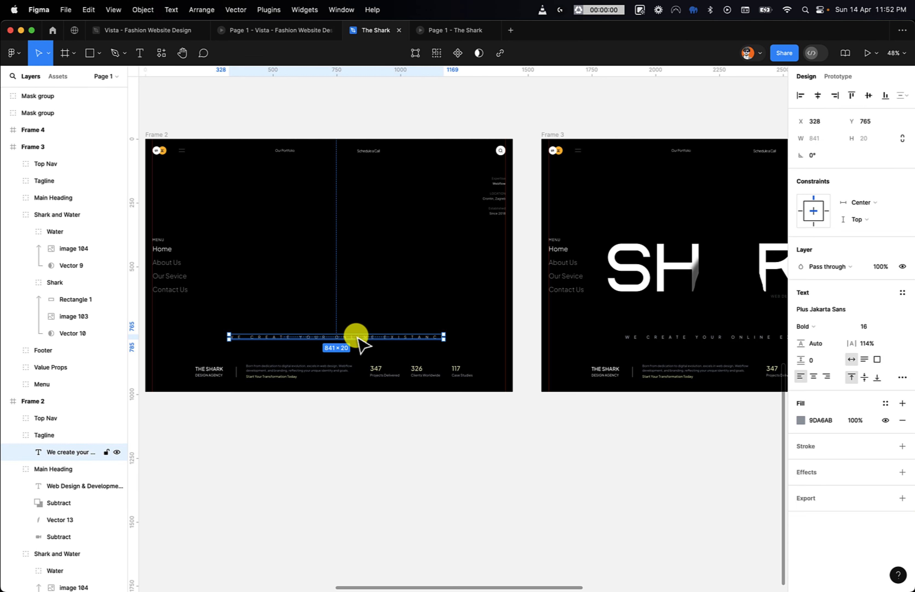
pyautogui.hotkey('shift', 'Down')
pyautogui.hotkey('shift', 'Down')
pyautogui.hotkey('shift', 'Down')
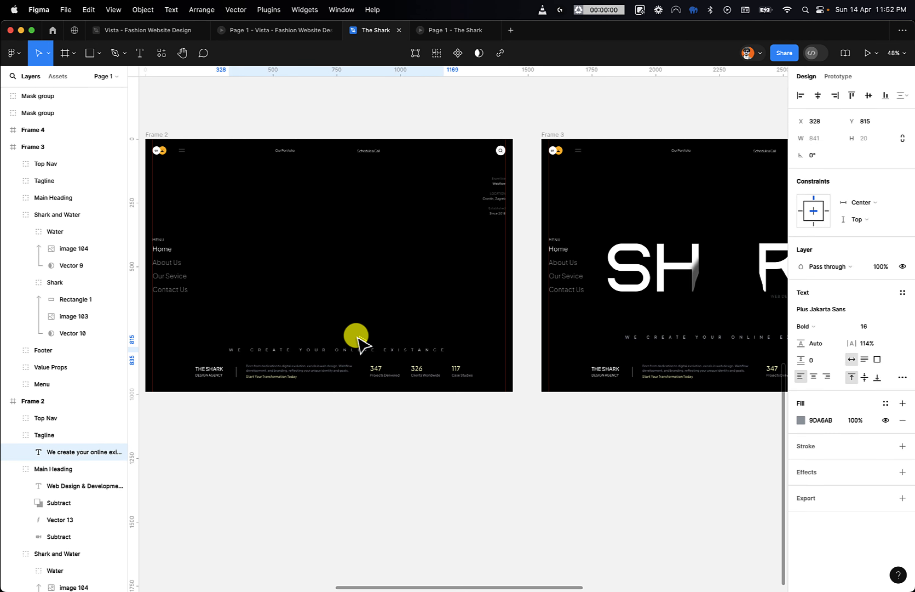
pyautogui.hotkey('shift', 'Down')
pyautogui.hotkey('shift', 'Down')
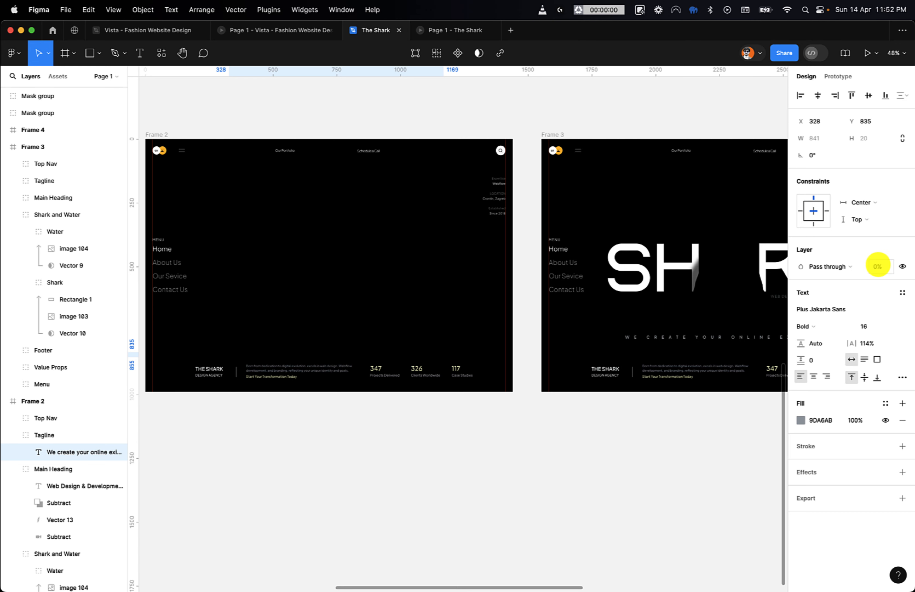
pyautogui.click(516, 115)
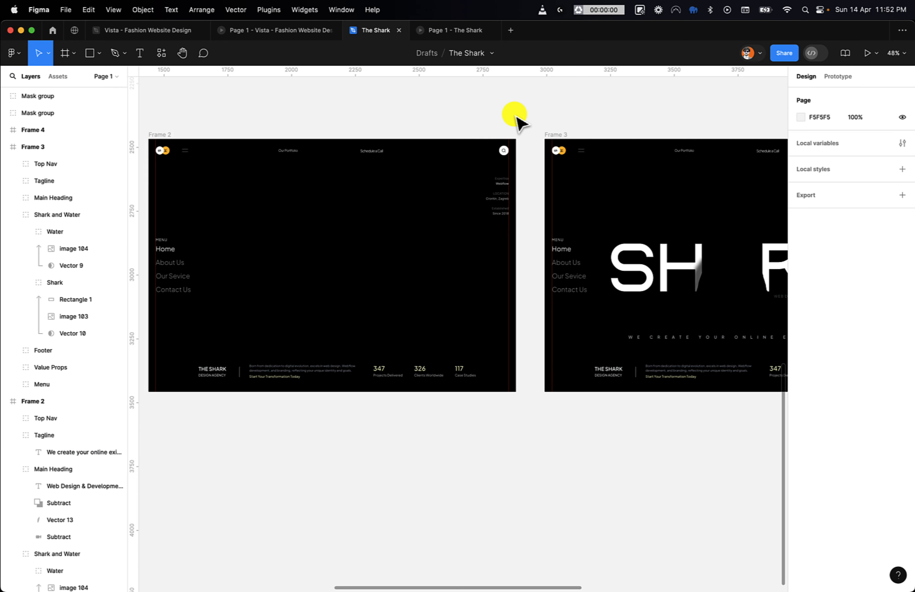
# - Select Frame 2 and show its prototype settings
pyautogui.hscroll(-3, 517, 119)
pyautogui.click(201, 133)
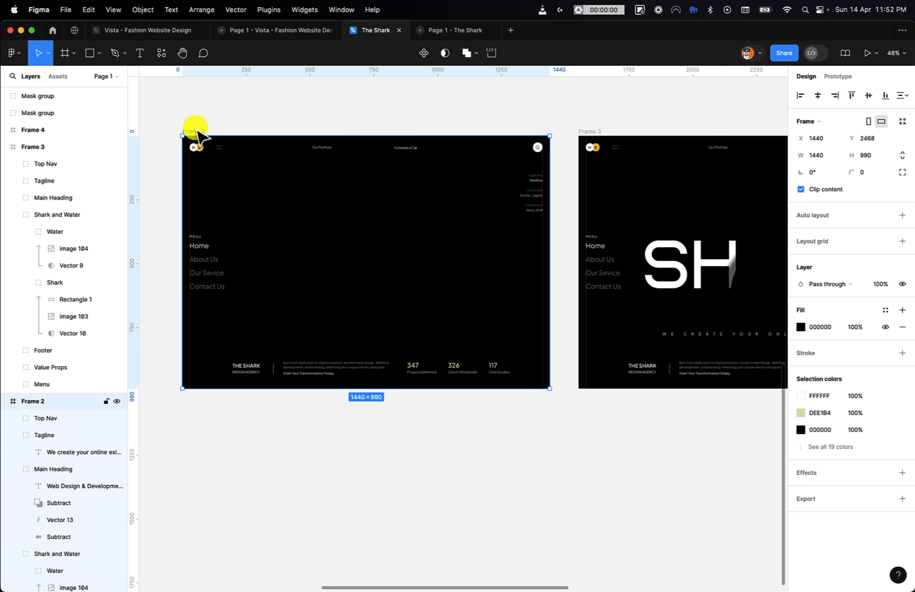
pyautogui.click(837, 77)
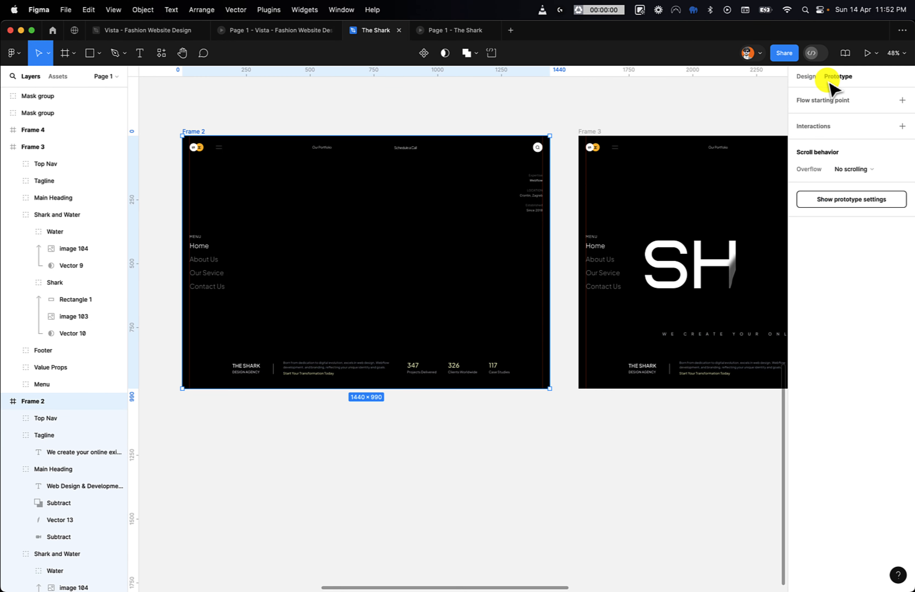
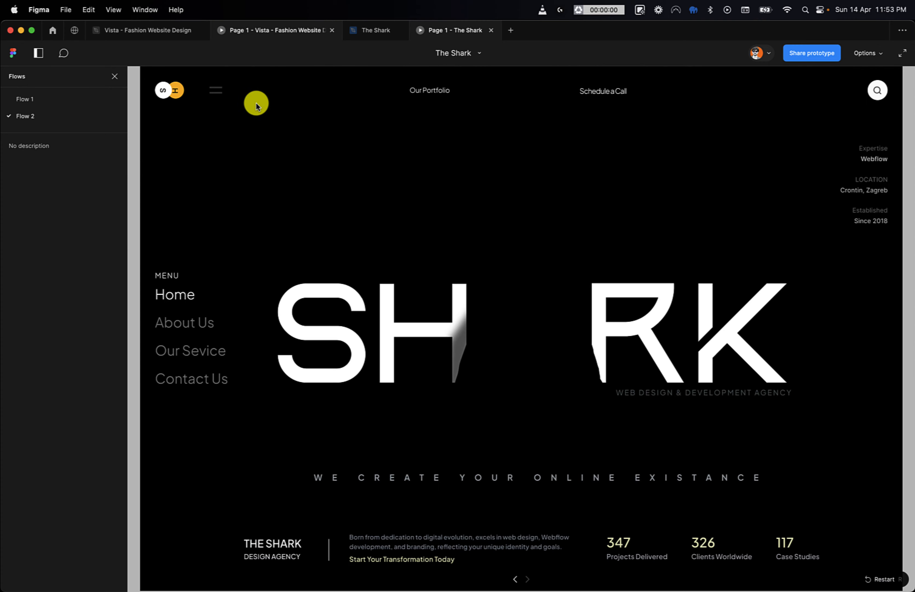
# - Return from the prototype preview to The Shark design file and connect Frame 3 to Frame 4 with a prototype link
pyautogui.click(370, 29)
pyautogui.hscroll(8, 566, 245)
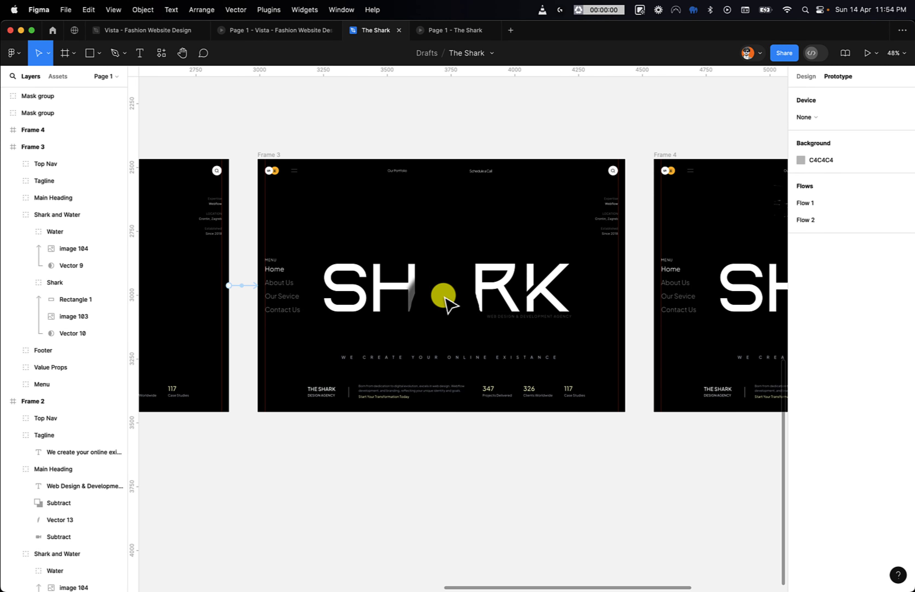
pyautogui.hscroll(1, 388, 323)
pyautogui.hscroll(3, 388, 323)
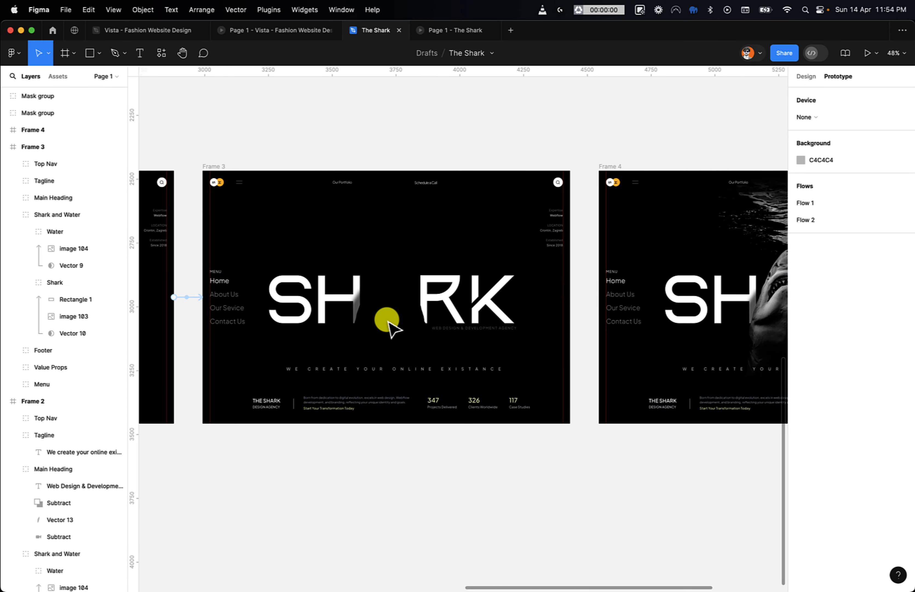
pyautogui.click(218, 170)
pyautogui.click(217, 169)
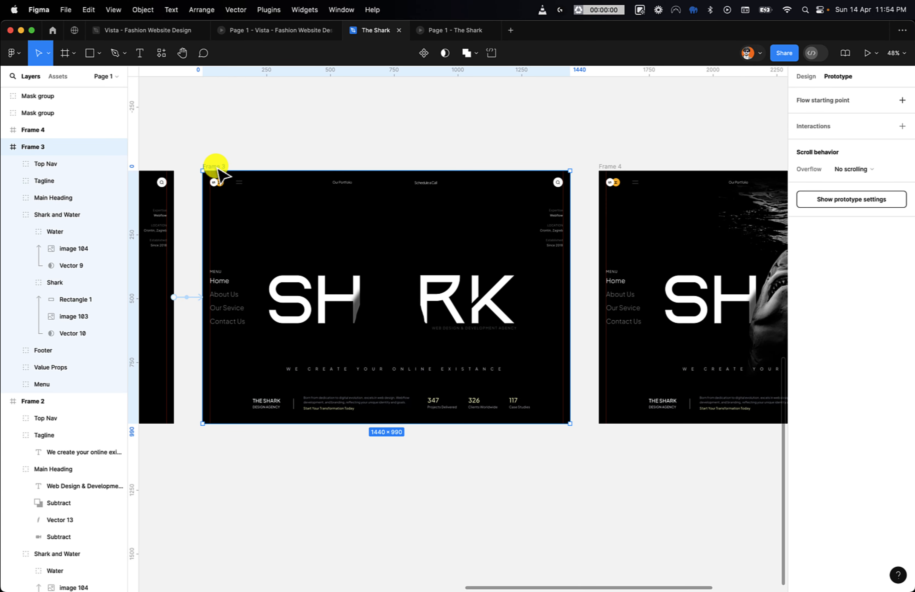
pyautogui.moveTo(570, 296); pyautogui.dragTo(602, 298)
# - Give the Frame 3 to Frame 4 Smart animate transition Bouncy easing with a duration of 1500 ms
pyautogui.hscroll(10, 602, 298)
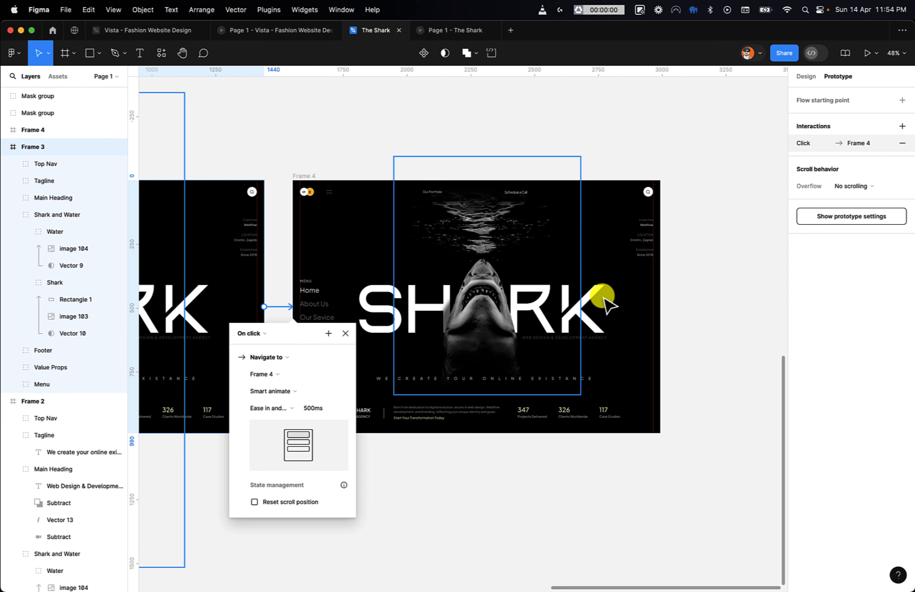
pyautogui.hscroll(-10, 531, 339)
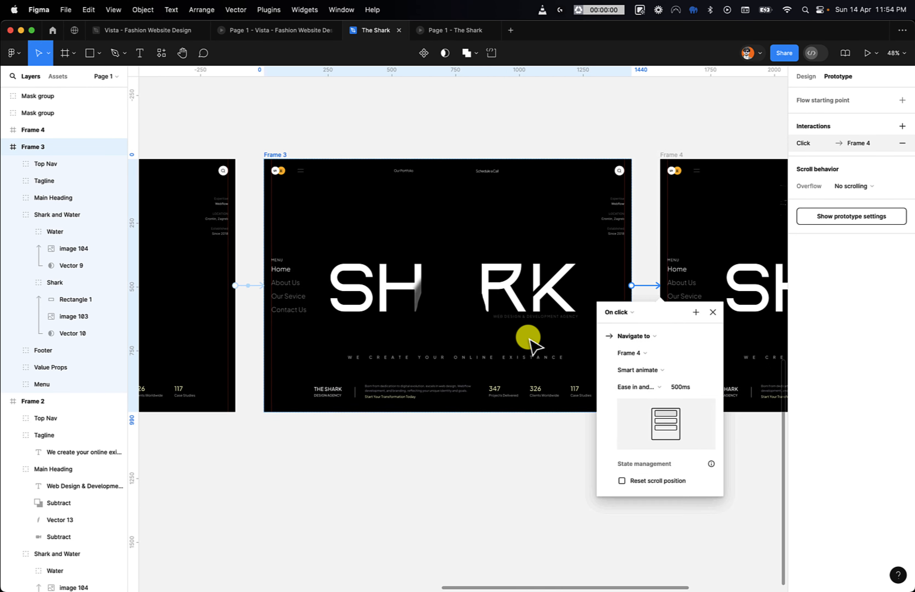
pyautogui.hscroll(10, 528, 339)
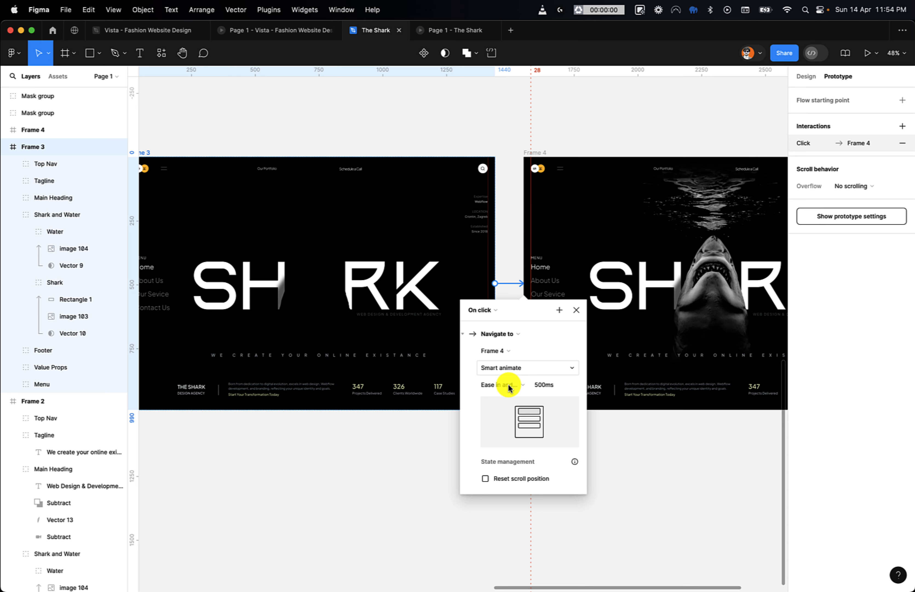
pyautogui.click(509, 385)
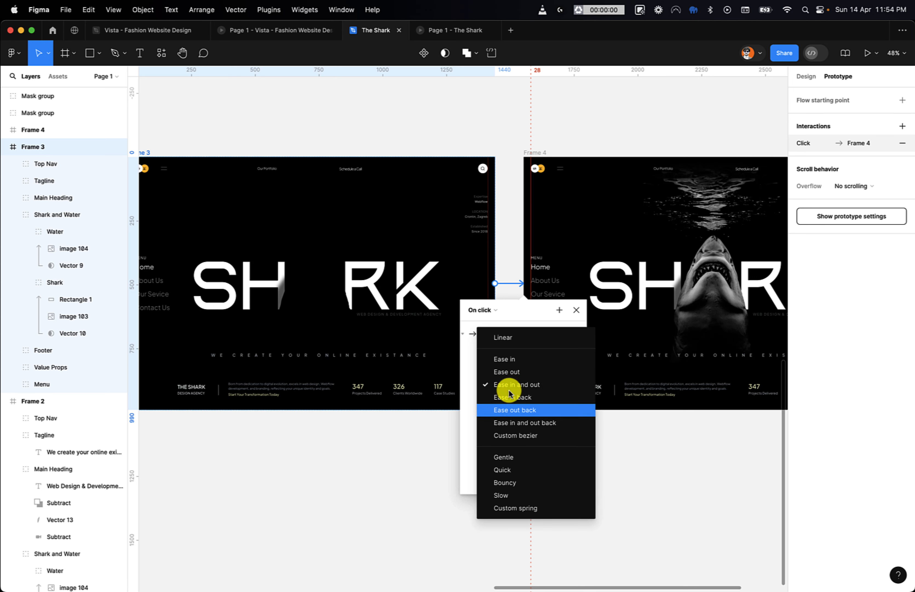
pyautogui.click(518, 486)
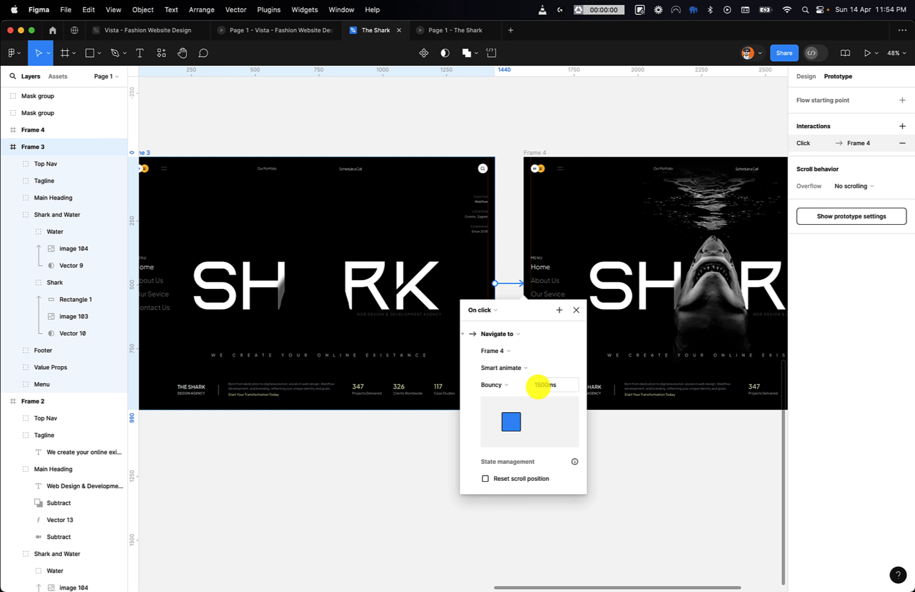
# - Change the trigger of the Frame 3 to Frame 4 interaction to After delay with a delay of 1 ms
pyautogui.click(480, 310)
pyautogui.click(496, 442)
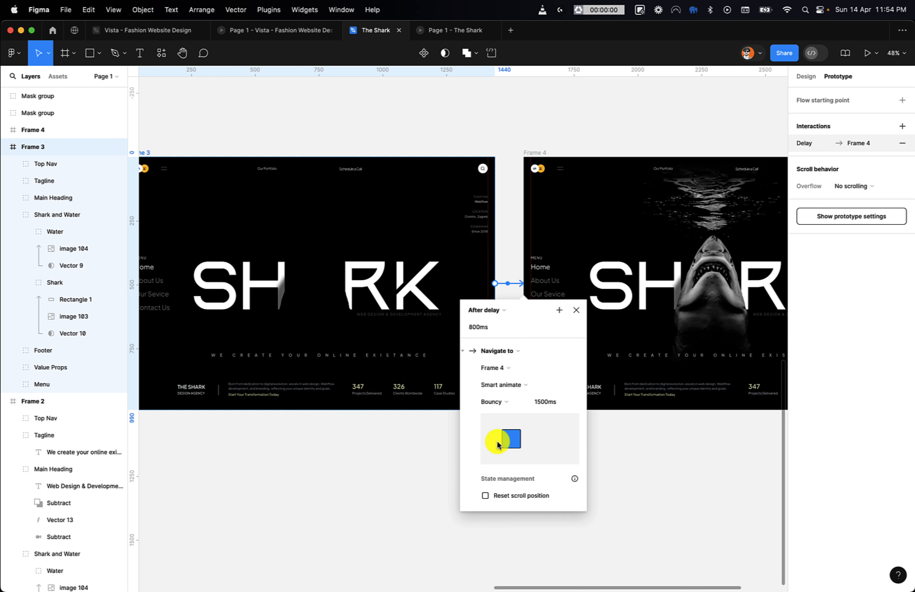
pyautogui.click(474, 330)
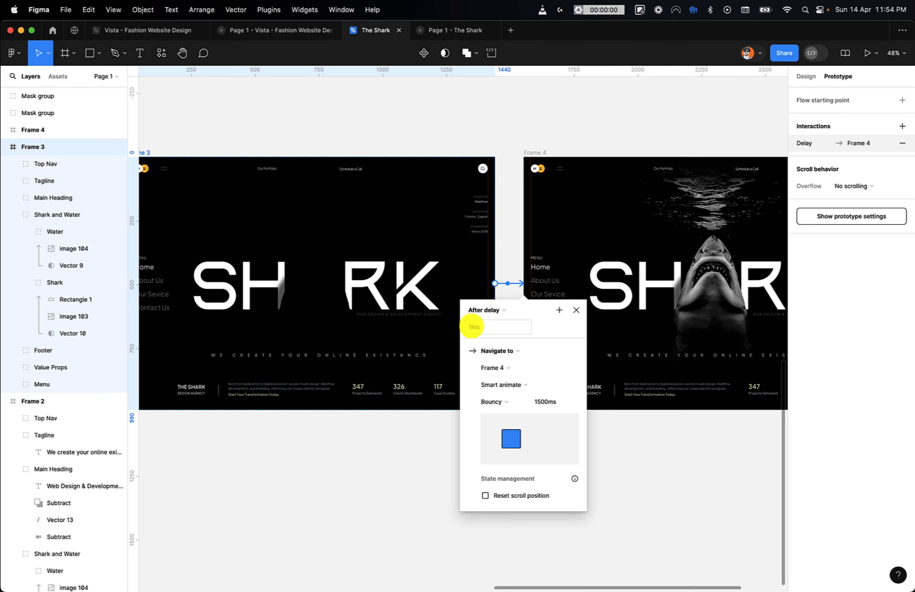
pyautogui.click(294, 527)
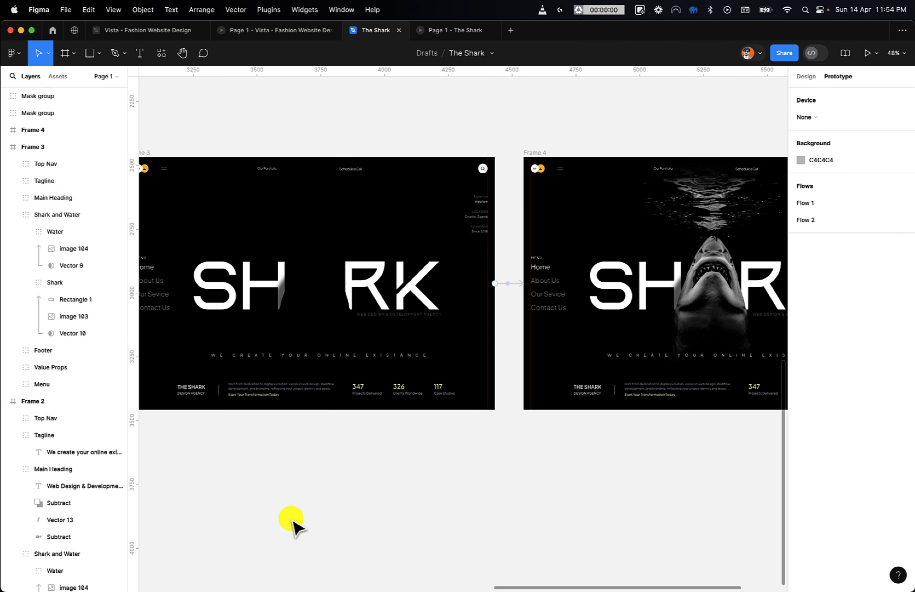
# - Watch the animation in the Flow 2 prototype preview, and look over the linked frames back in the design file
pyautogui.hscroll(-5, 293, 523)
pyautogui.hscroll(-10, 294, 526)
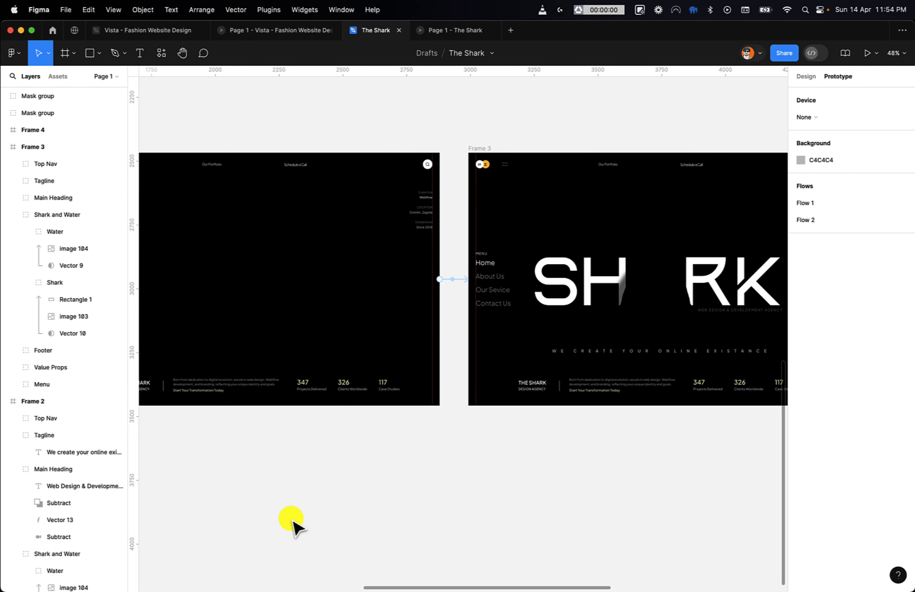
pyautogui.click(430, 30)
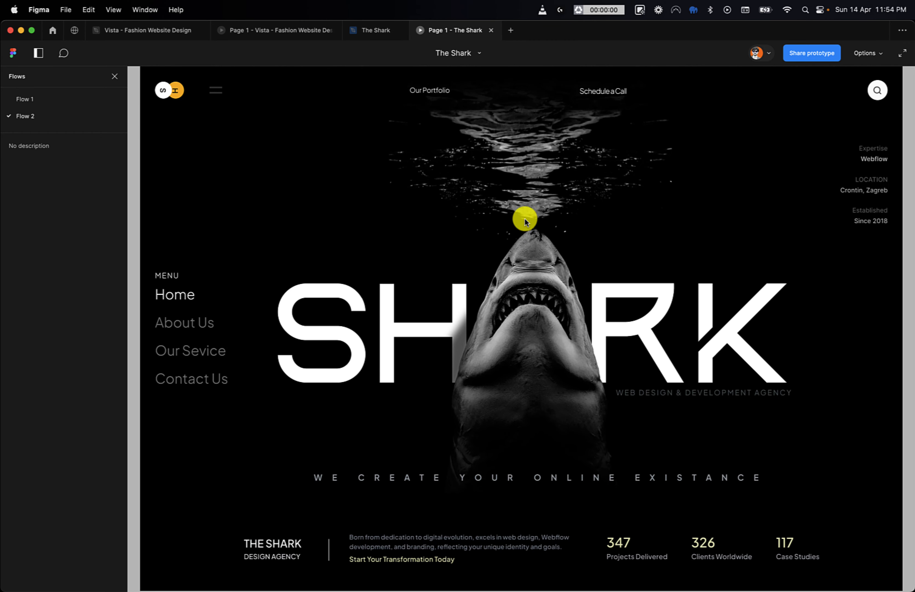
pyautogui.click(377, 30)
pyautogui.hscroll(8, 525, 136)
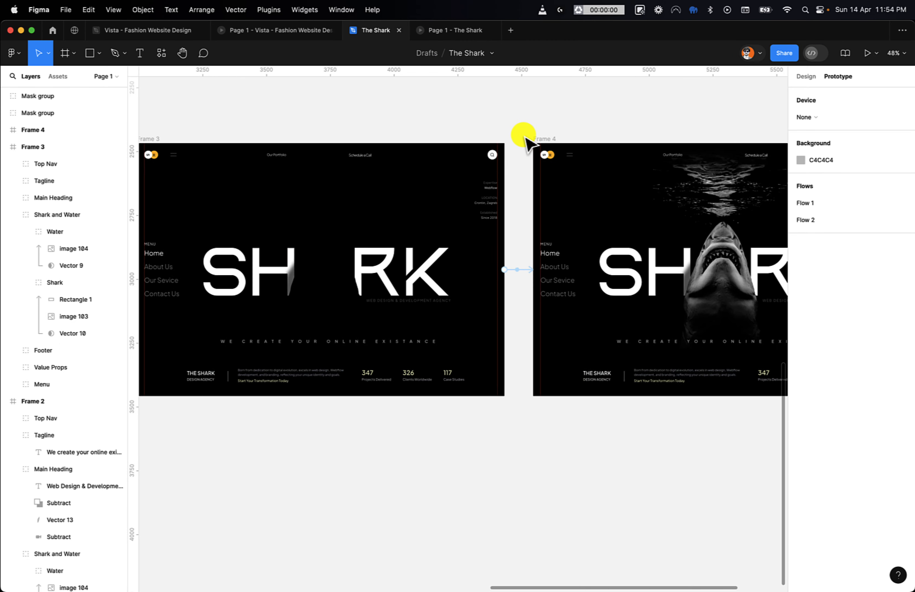
pyautogui.hscroll(-12, 525, 136)
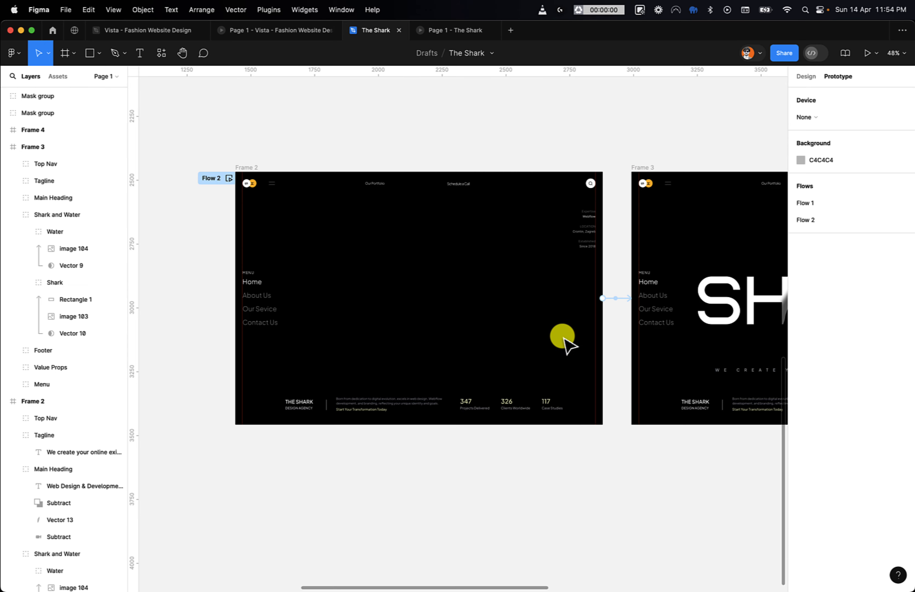
pyautogui.hscroll(8, 570, 358)
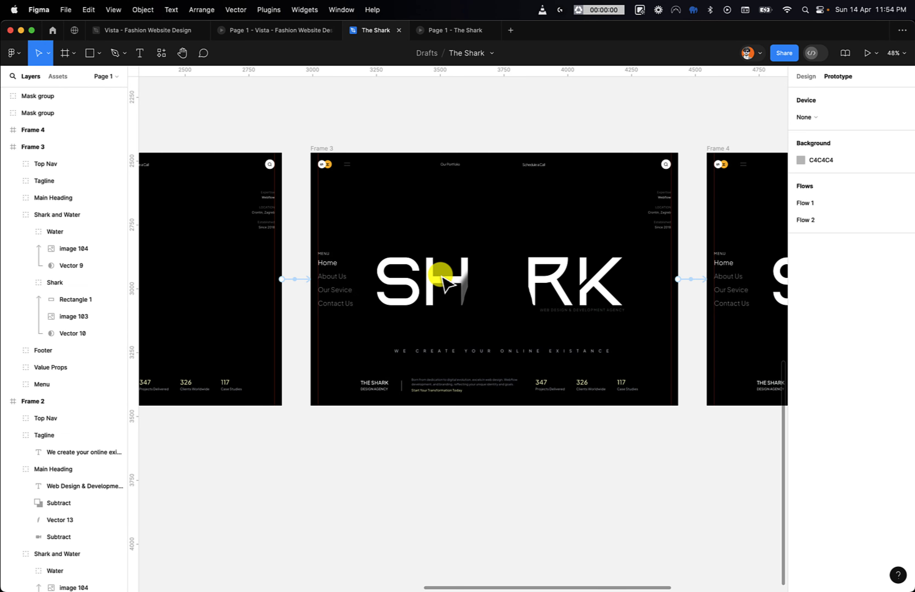
# - Move the Shark layer above Water in Frame 3's Shark and Water group, and watch the animation in the prototype preview
pyautogui.click(458, 284)
pyautogui.hscroll(2, 456, 284)
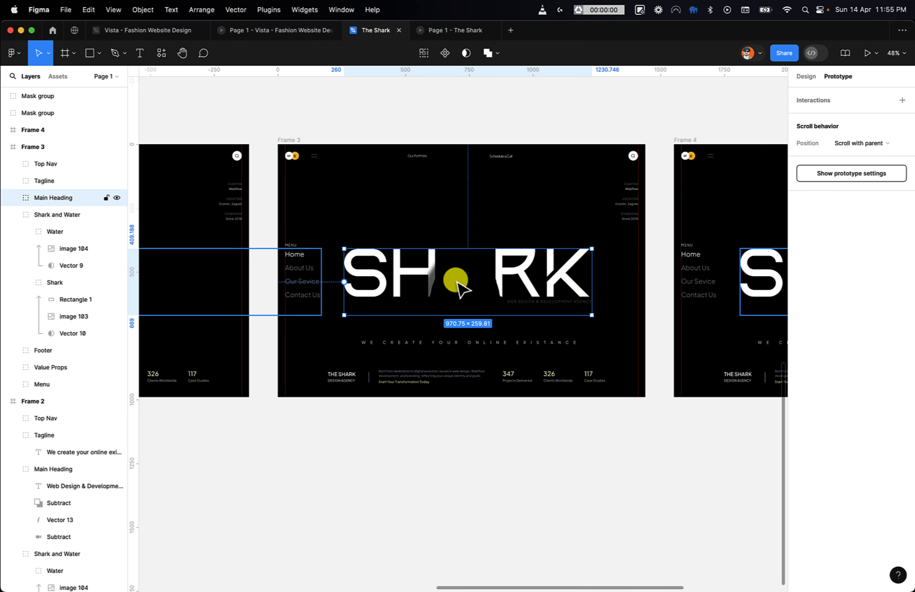
pyautogui.moveTo(44, 282); pyautogui.dragTo(45, 226)
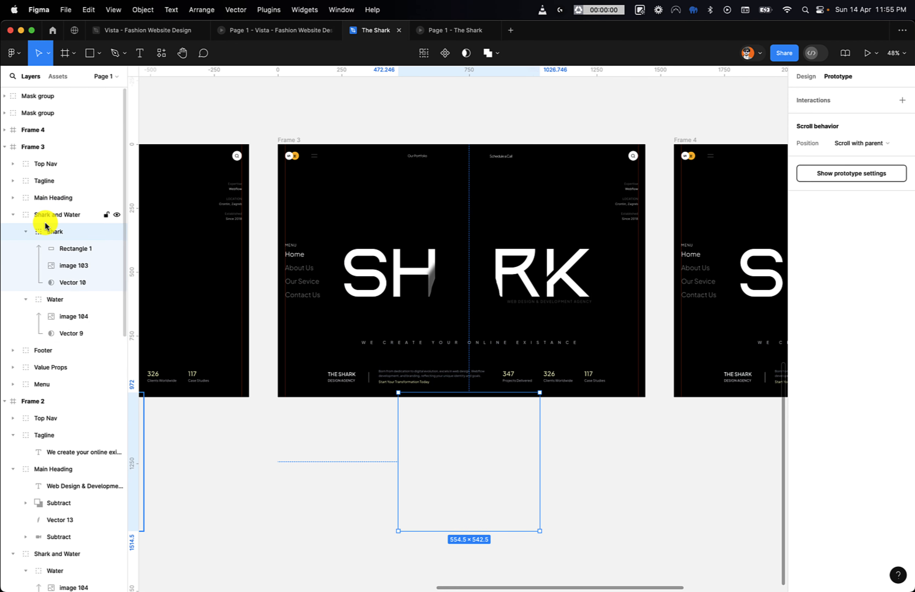
pyautogui.click(454, 28)
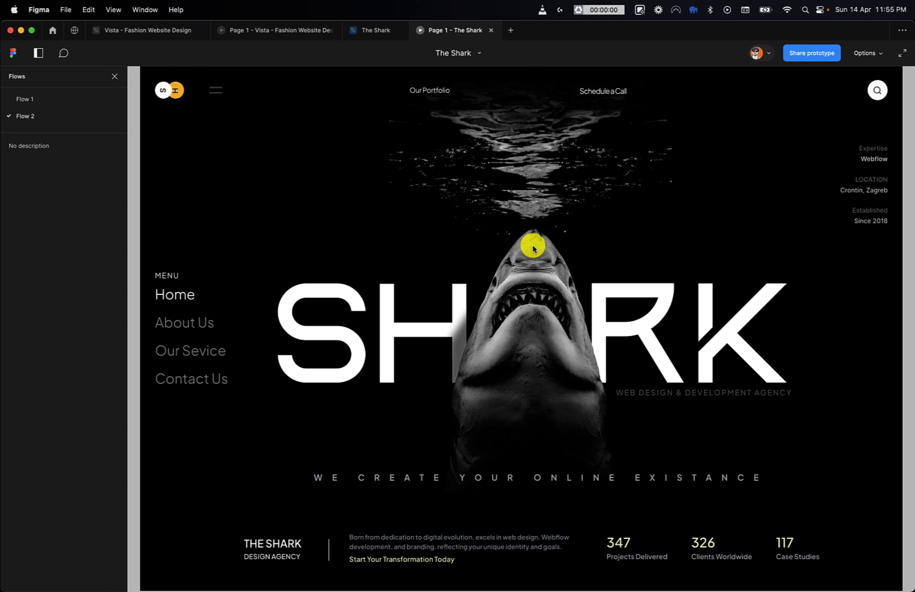
# - Return to The Shark design file and move the Shark layer above Water in Frame 4's Shark and Water group
pyautogui.click(369, 30)
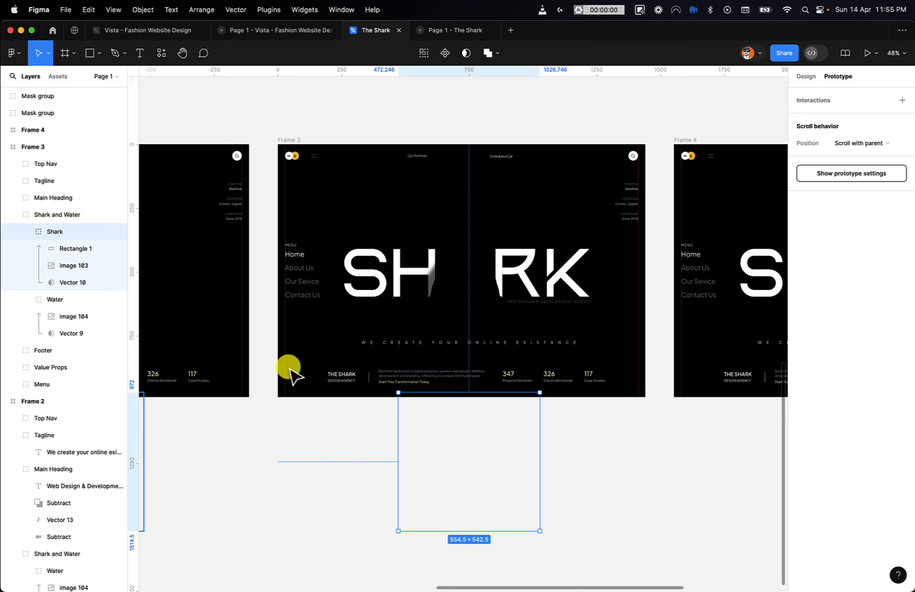
pyautogui.hscroll(15, 290, 375)
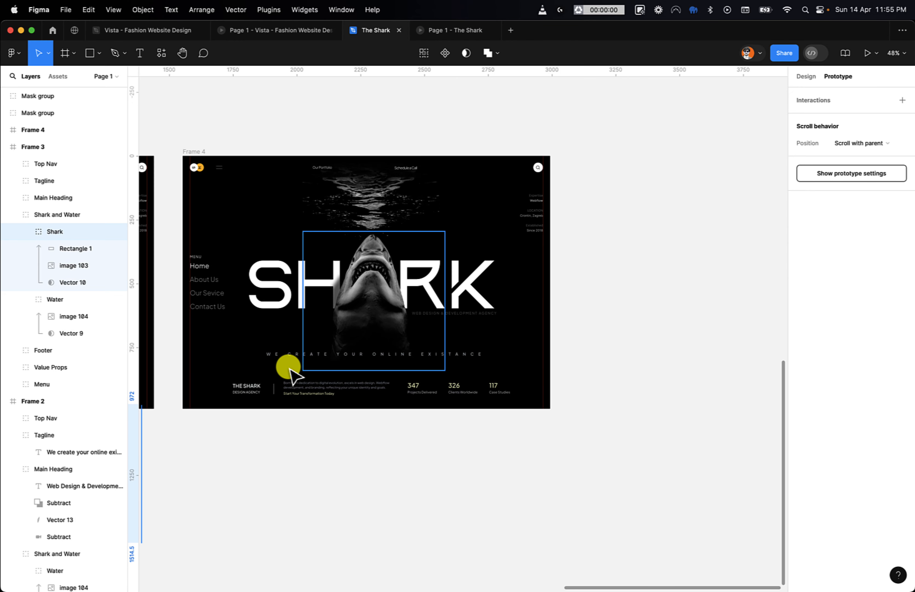
pyautogui.click(344, 321)
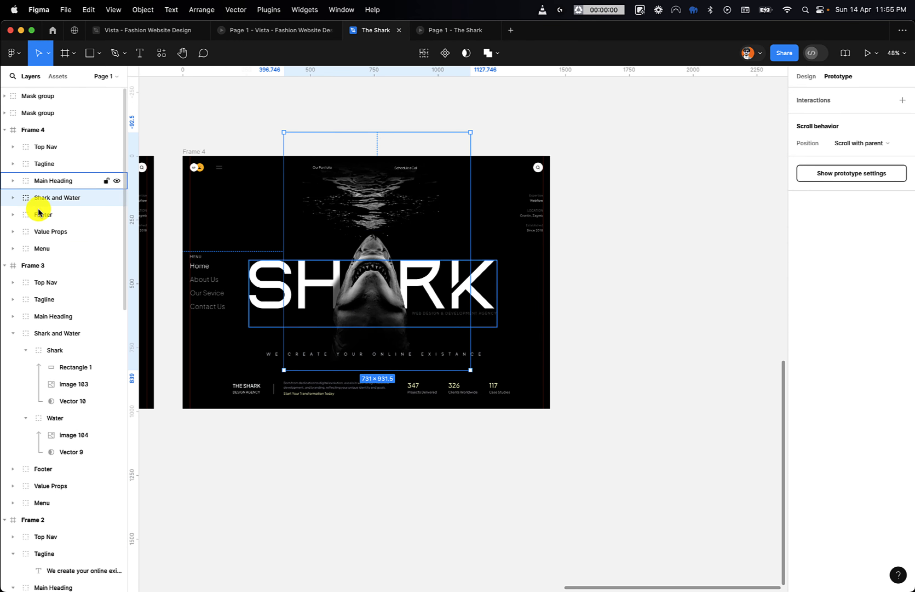
pyautogui.click(13, 197)
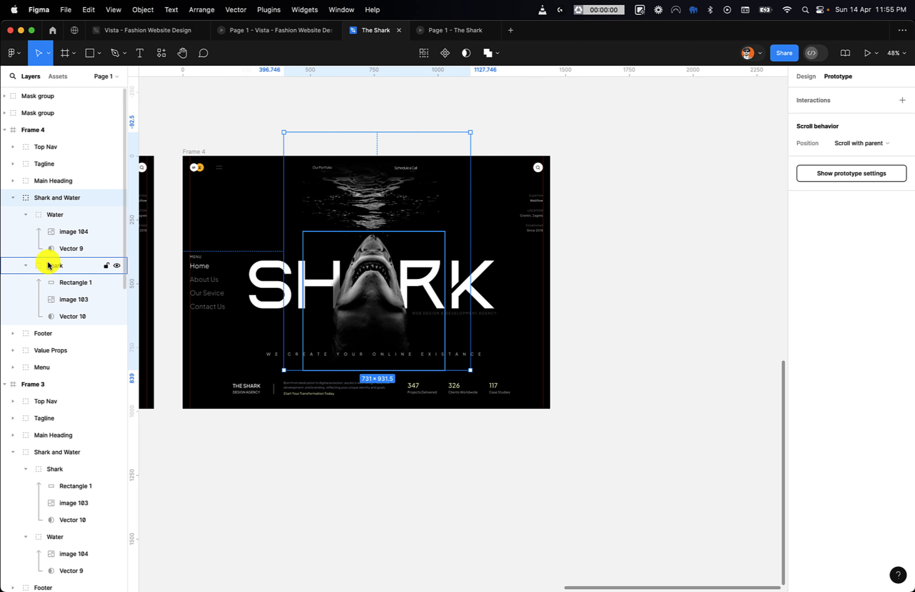
pyautogui.moveTo(48, 262); pyautogui.dragTo(45, 205)
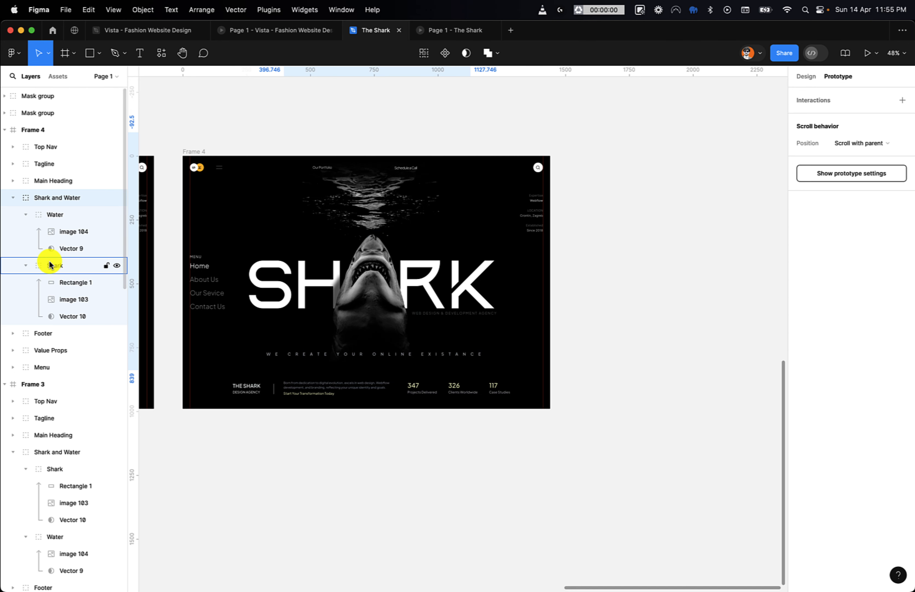
pyautogui.moveTo(50, 264); pyautogui.dragTo(45, 231)
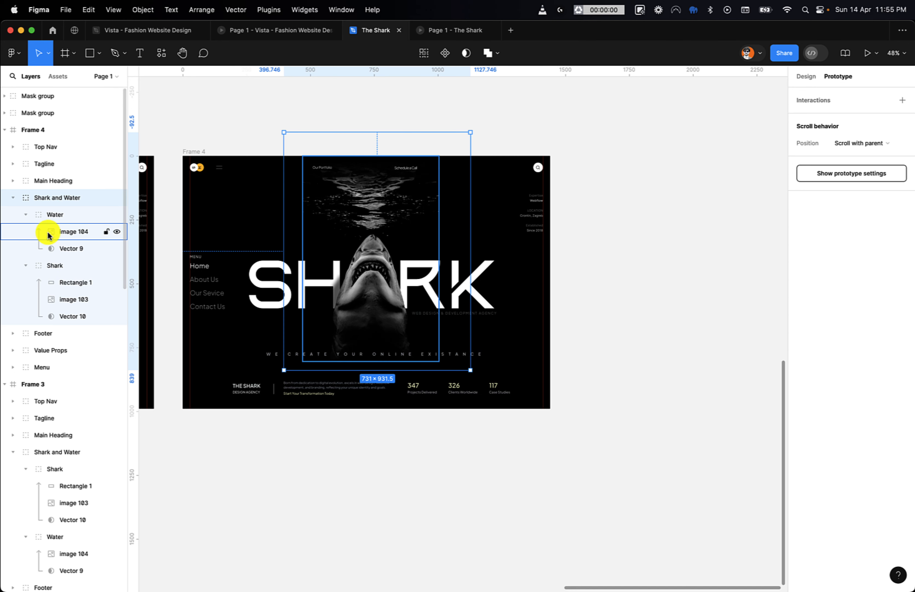
pyautogui.click(49, 269)
pyautogui.moveTo(51, 272); pyautogui.dragTo(54, 202)
pyautogui.click(265, 121)
# - Watch the Flow 2 animation in the prototype preview and compare Frame 3 with Frame 4 in the design file
pyautogui.click(436, 28)
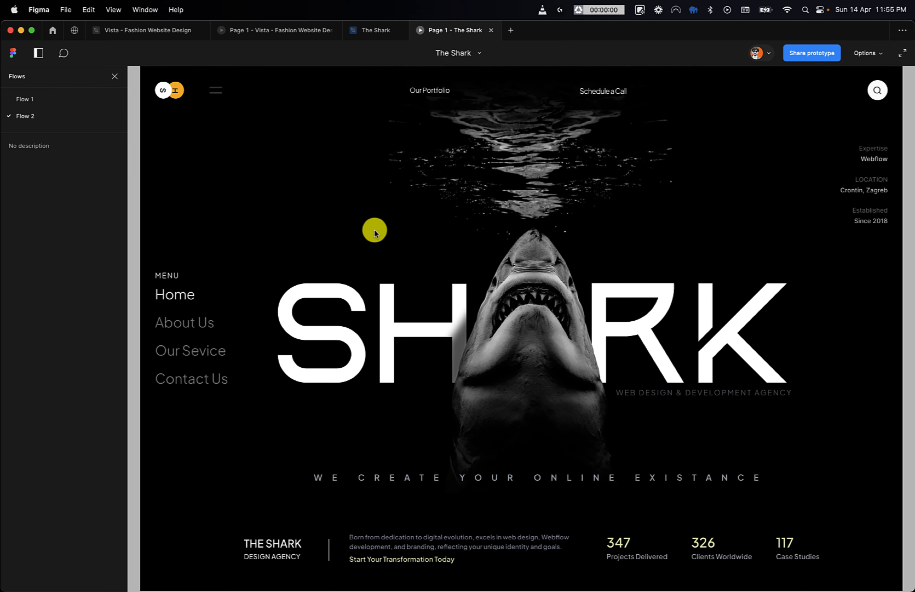
pyautogui.click(370, 31)
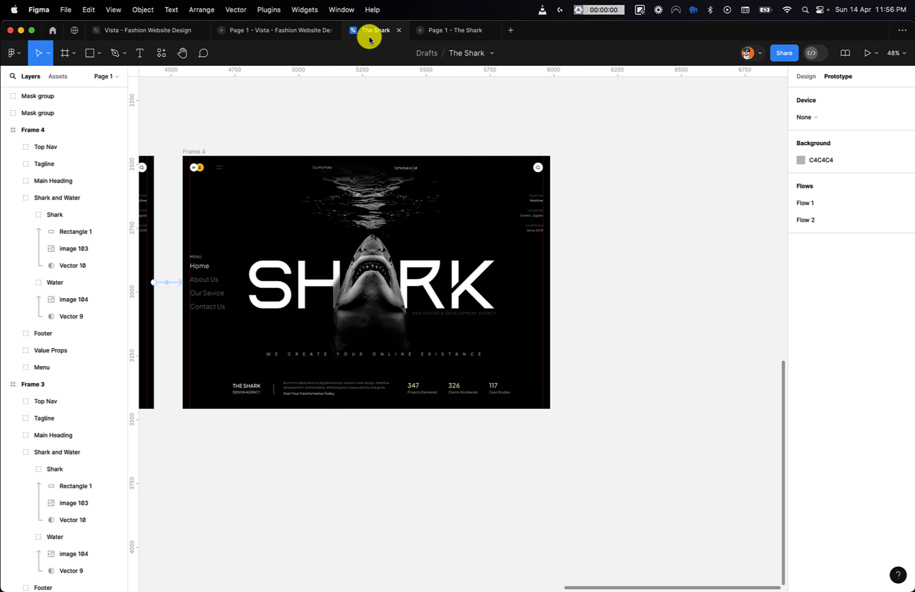
pyautogui.hscroll(-15, 382, 224)
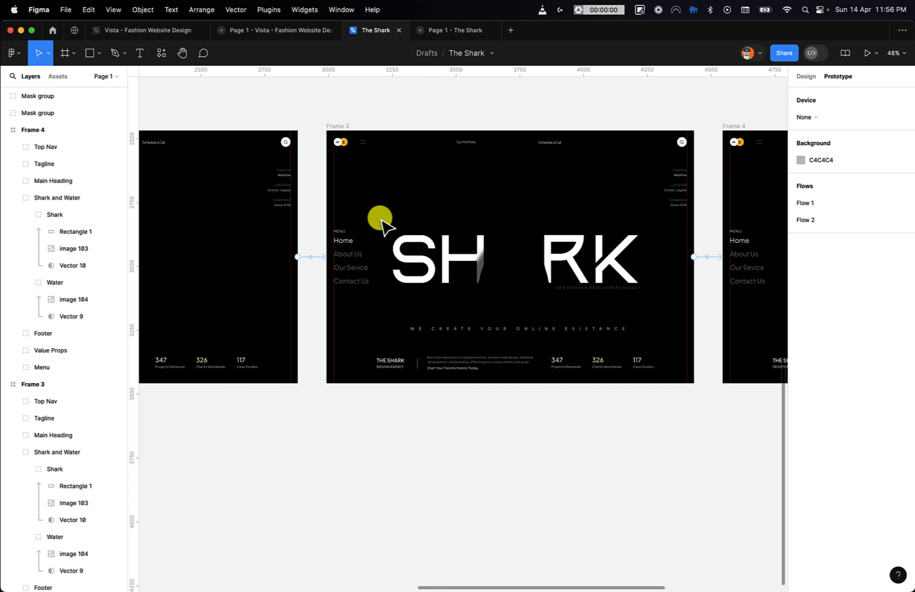
pyautogui.hscroll(5, 382, 223)
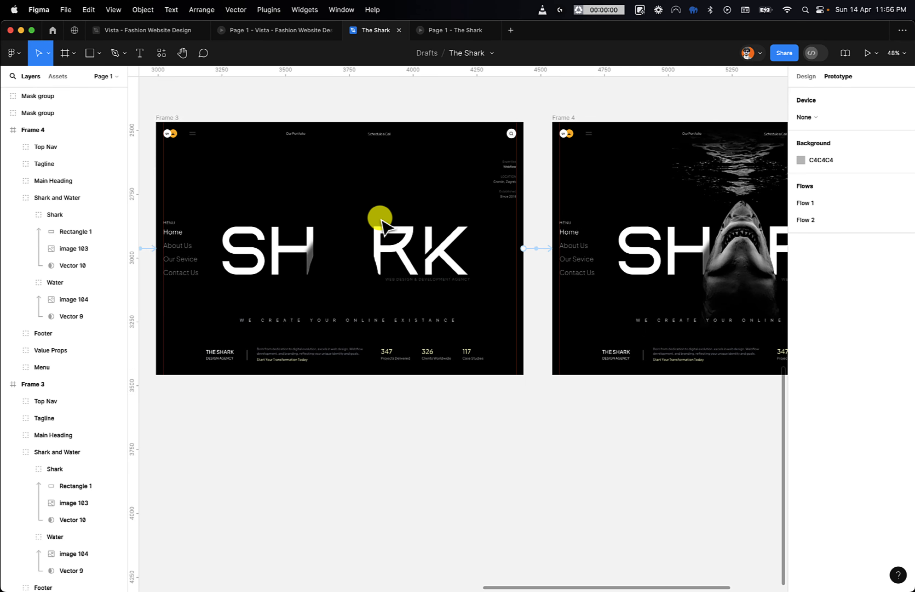
pyautogui.click(446, 31)
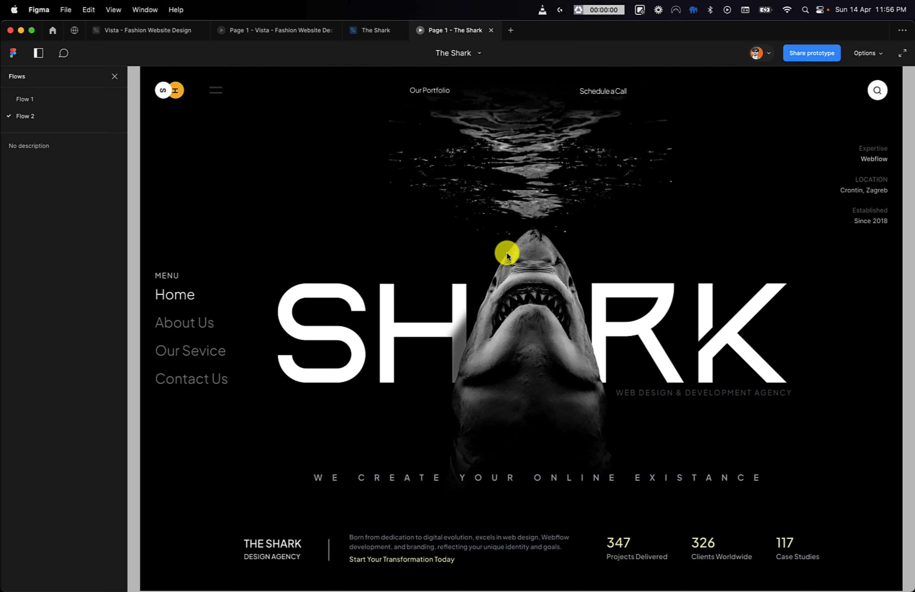
pyautogui.click(373, 29)
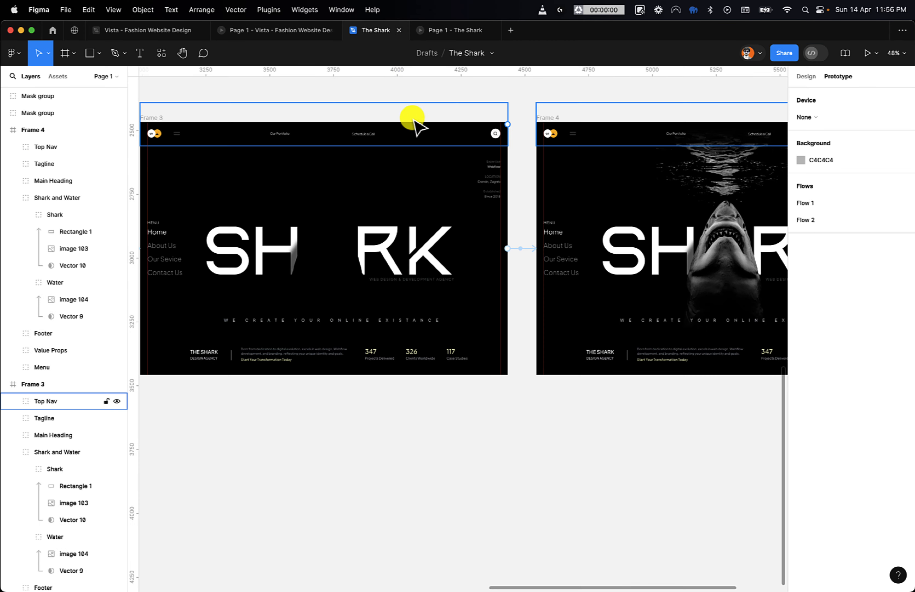
# - Open the Vector 10 mask of the standalone shark mask group beside the upper frame for point editing
pyautogui.scroll(5, 415, 121)
pyautogui.hscroll(5, 414, 121)
pyautogui.scroll(5, 415, 123)
pyautogui.hscroll(-6, 461, 142)
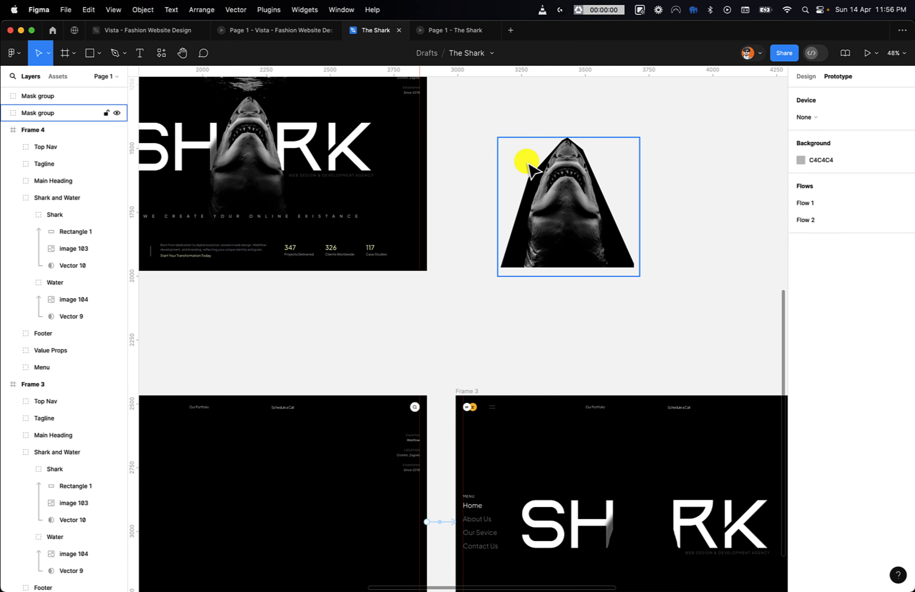
pyautogui.scroll(5, 527, 164)
pyautogui.hscroll(5, 527, 164)
pyautogui.scroll(1, 528, 165)
pyautogui.hscroll(-2, 527, 166)
pyautogui.scroll(1, 527, 166)
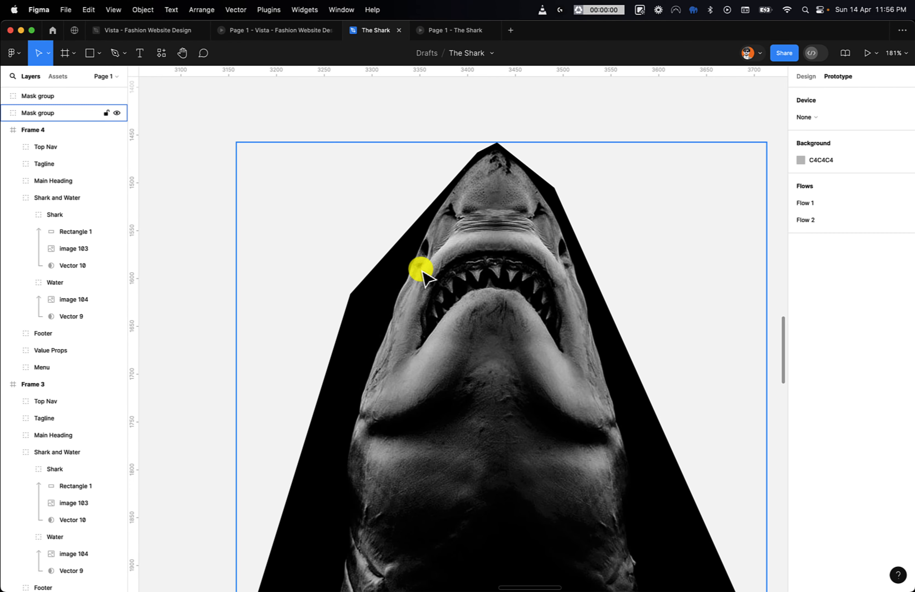
pyautogui.keyDown('super'); pyautogui.click(410, 284); pyautogui.keyUp('super')
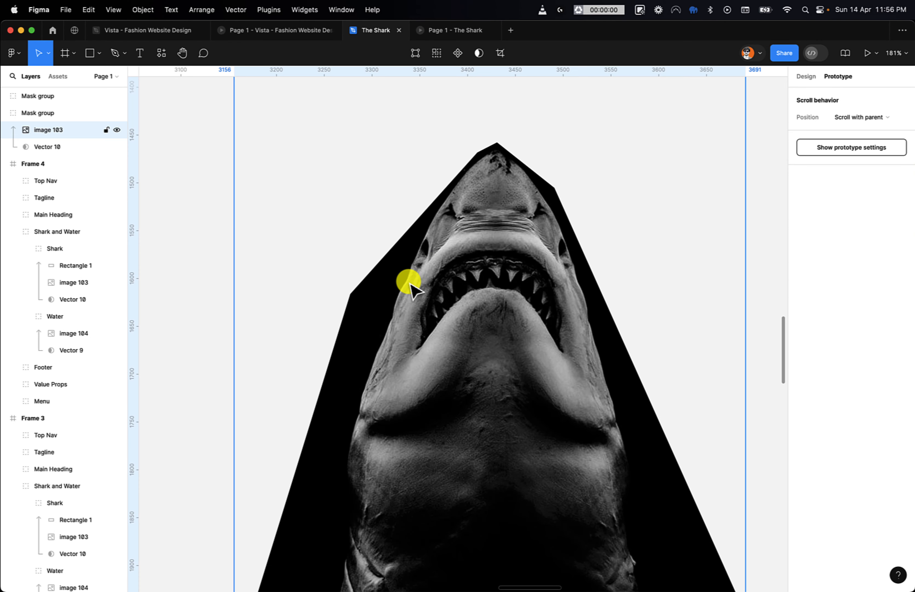
pyautogui.click(30, 144)
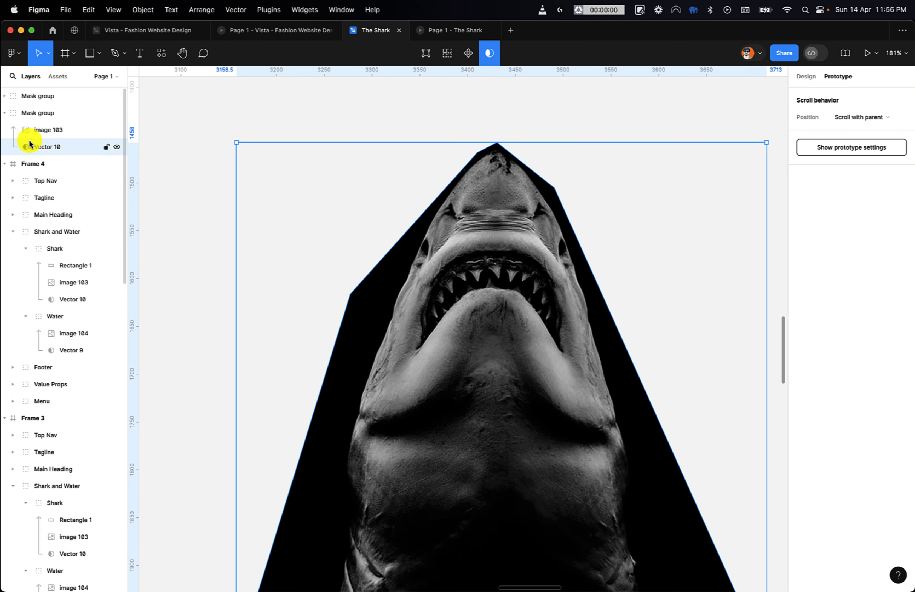
pyautogui.press('Return')
pyautogui.scroll(5, 472, 139)
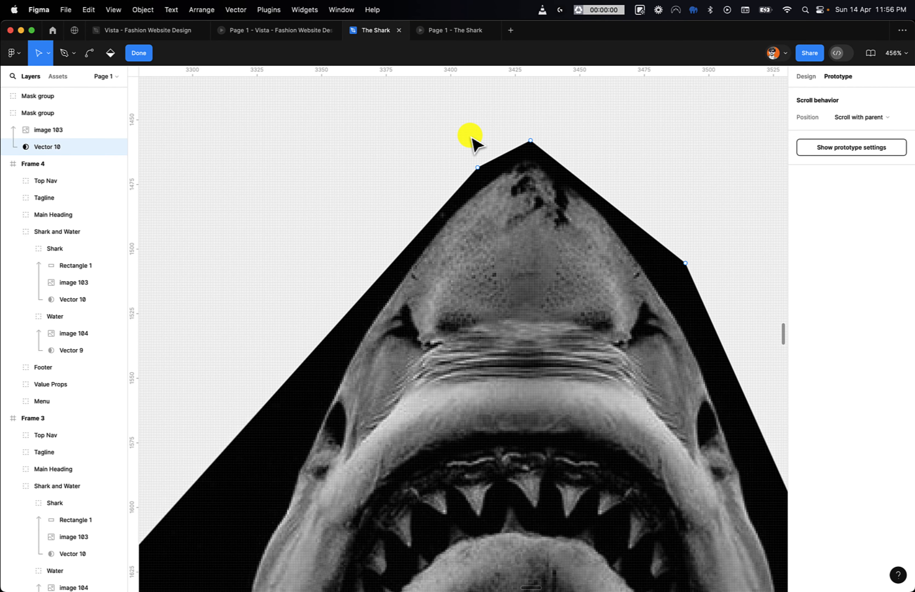
# - Tighten the Vector 10 mask around the shark's snout by moving its upper points inward and adding one left of the tip
pyautogui.moveTo(477, 169); pyautogui.dragTo(483, 177)
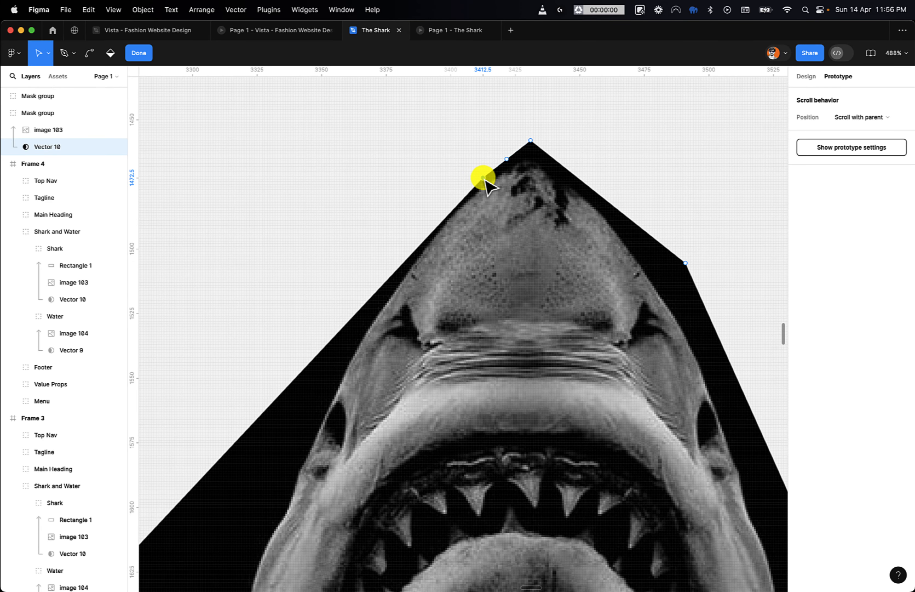
pyautogui.moveTo(533, 143); pyautogui.dragTo(531, 155)
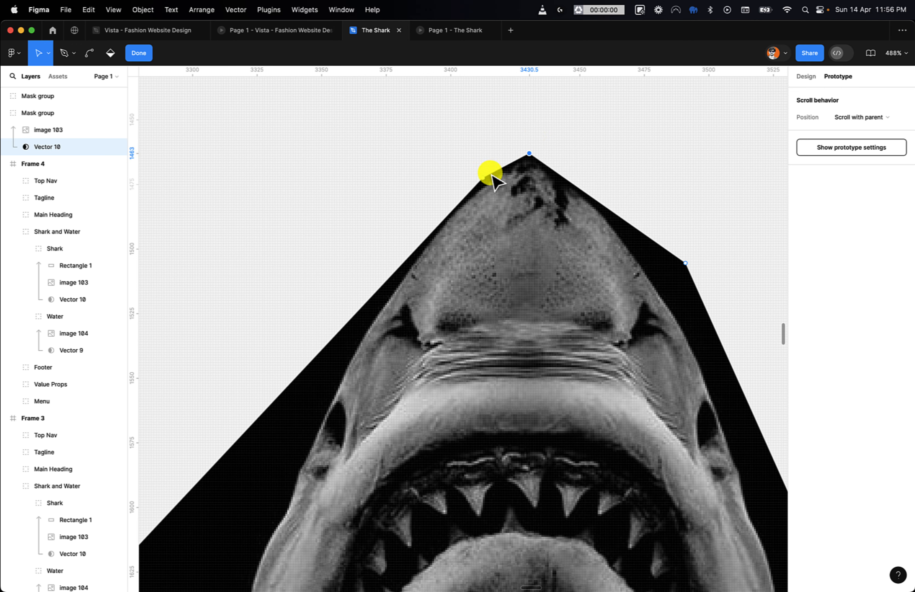
pyautogui.moveTo(482, 177); pyautogui.dragTo(481, 182)
pyautogui.click(504, 169)
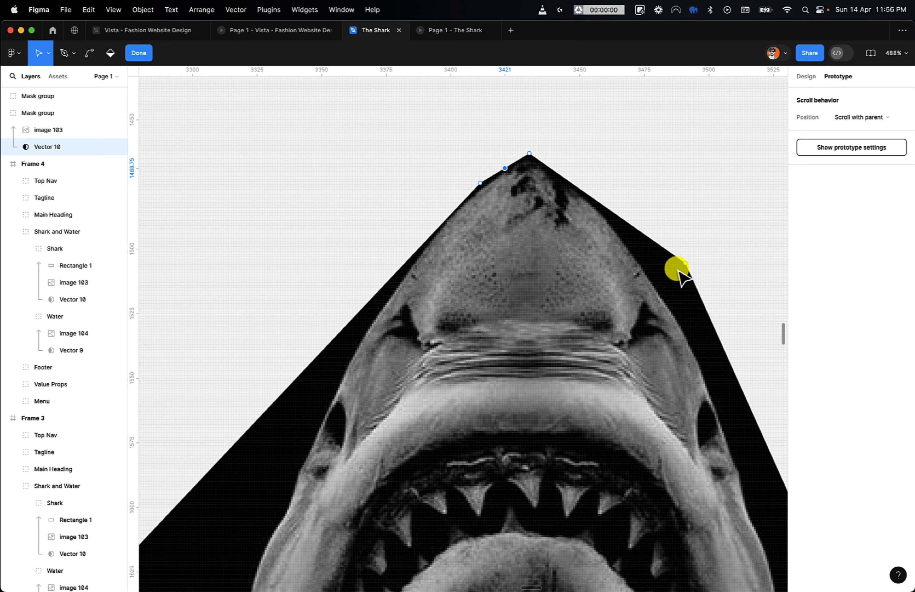
pyautogui.moveTo(686, 264); pyautogui.dragTo(604, 215)
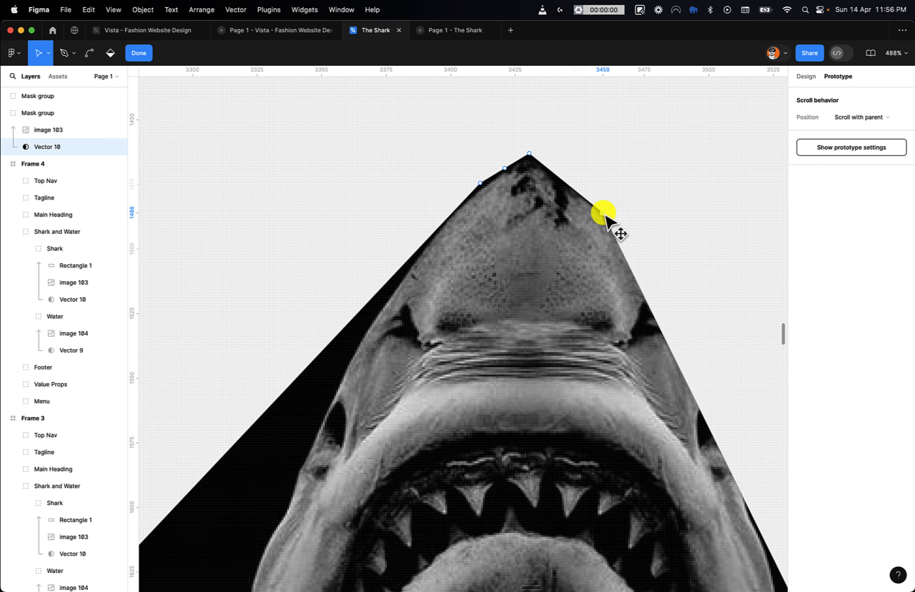
# - Add four points along the right edge of the Vector 10 mask between the snout and the body
pyautogui.scroll(-5, 592, 227)
pyautogui.scroll(-3, 525, 267)
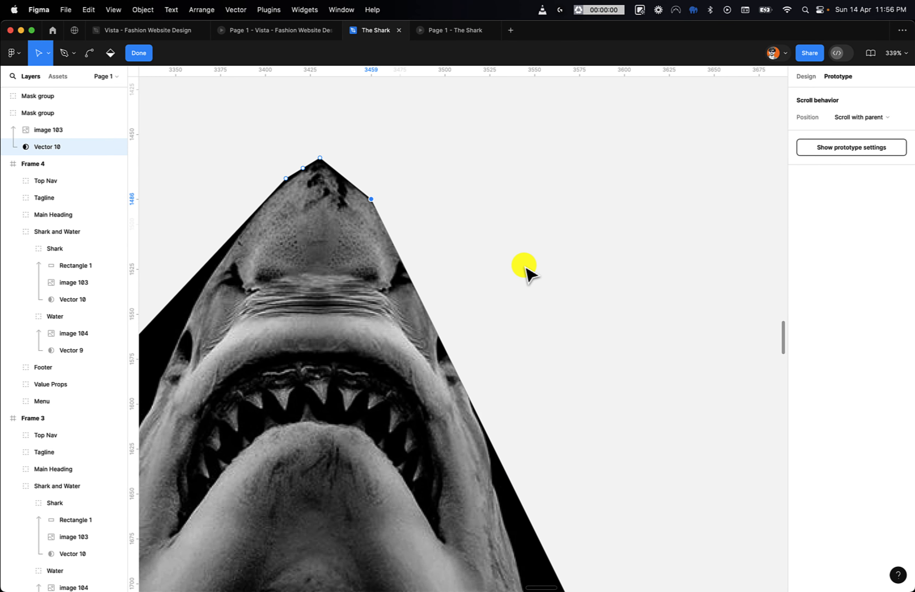
pyautogui.scroll(-7, 489, 439)
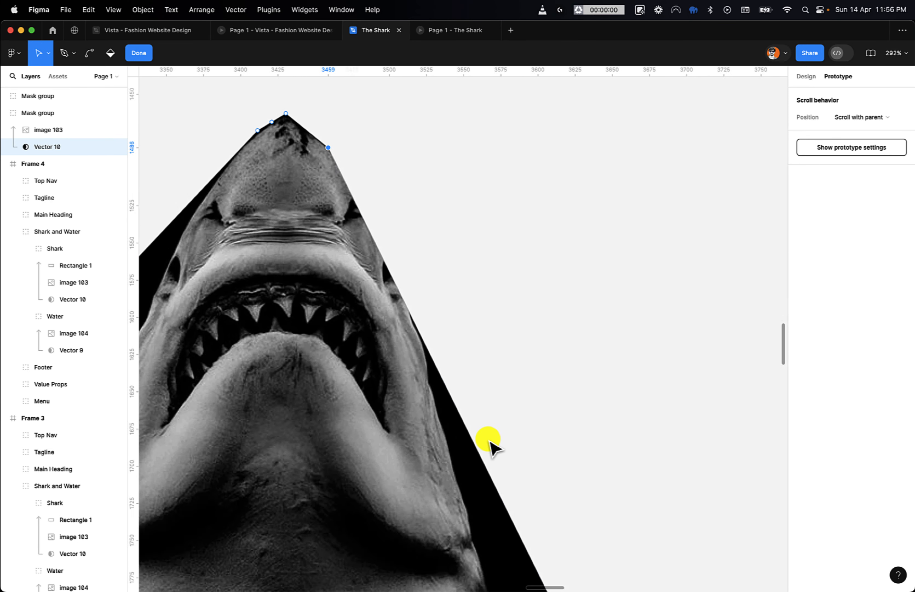
pyautogui.scroll(-4, 522, 471)
pyautogui.scroll(-3, 524, 472)
pyautogui.scroll(-3, 526, 474)
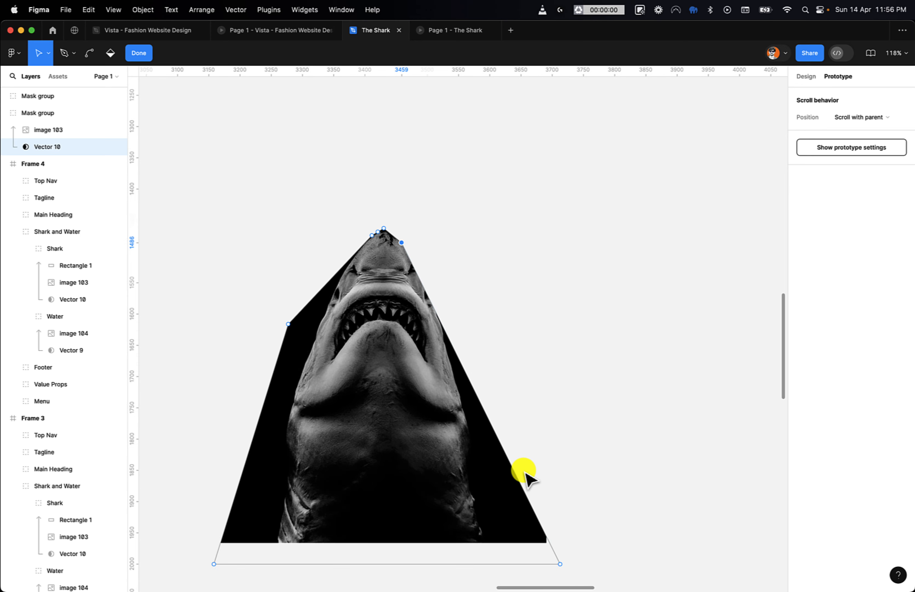
pyautogui.click(480, 402)
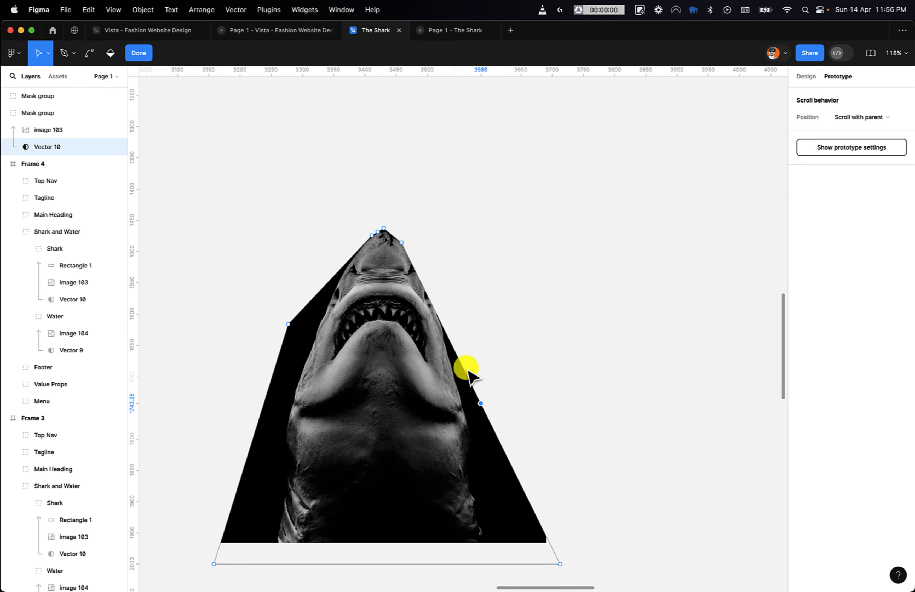
pyautogui.click(442, 324)
pyautogui.click(421, 283)
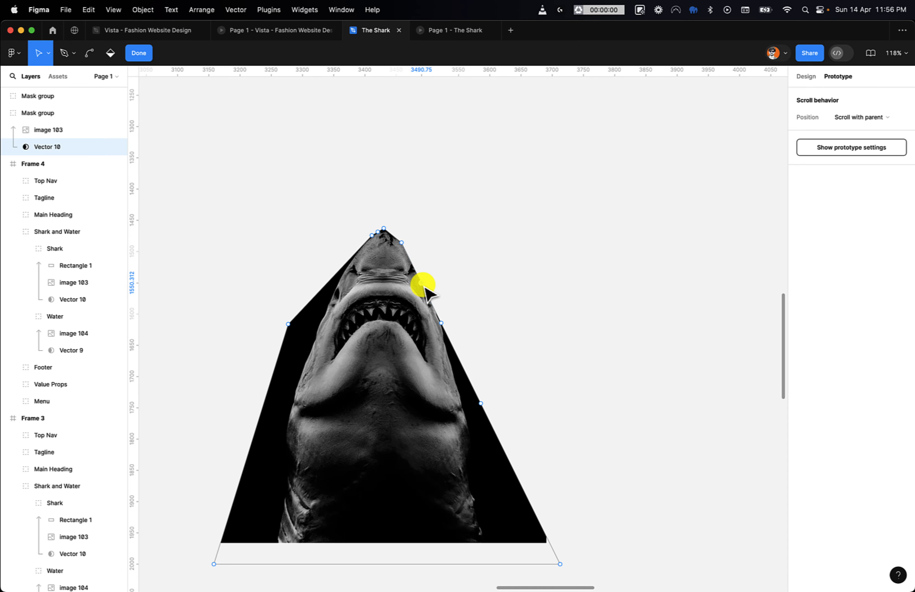
pyautogui.scroll(5, 422, 283)
pyautogui.scroll(4, 425, 288)
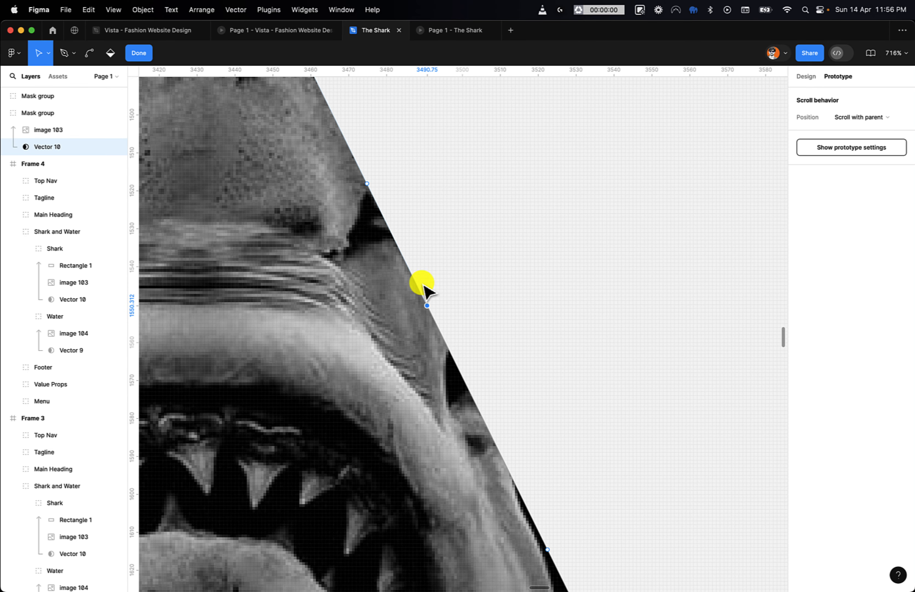
pyautogui.click(367, 184)
# - Move two of the right edge's points outward so the mask follows the shark's head beside the right eye
pyautogui.scroll(5, 369, 187)
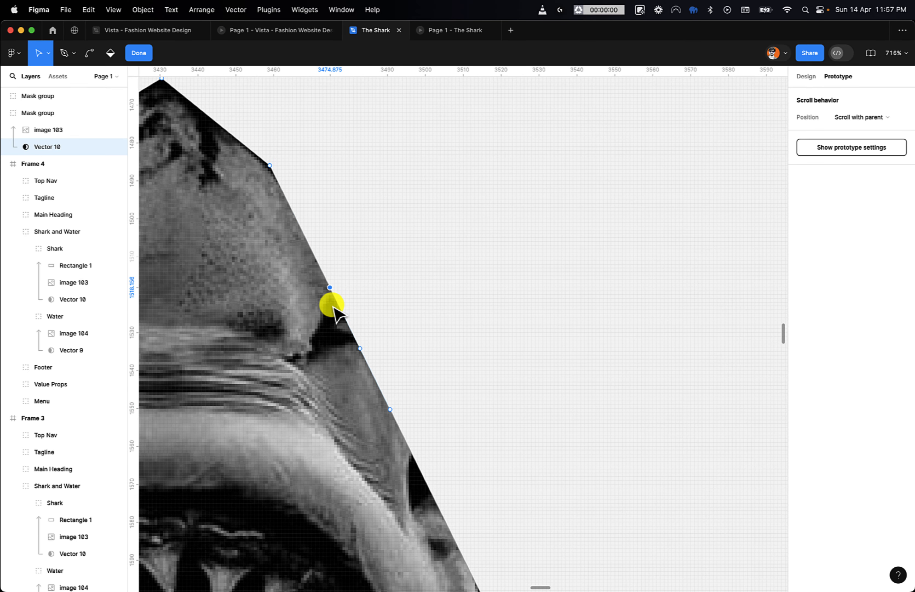
pyautogui.moveTo(331, 287); pyautogui.dragTo(351, 275)
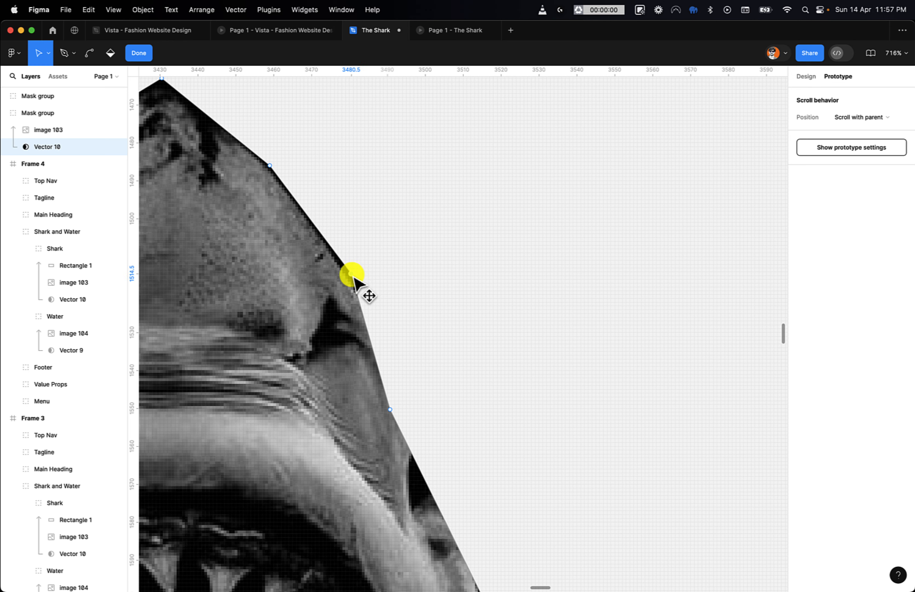
pyautogui.moveTo(391, 410); pyautogui.dragTo(408, 367)
pyautogui.scroll(-6, 407, 369)
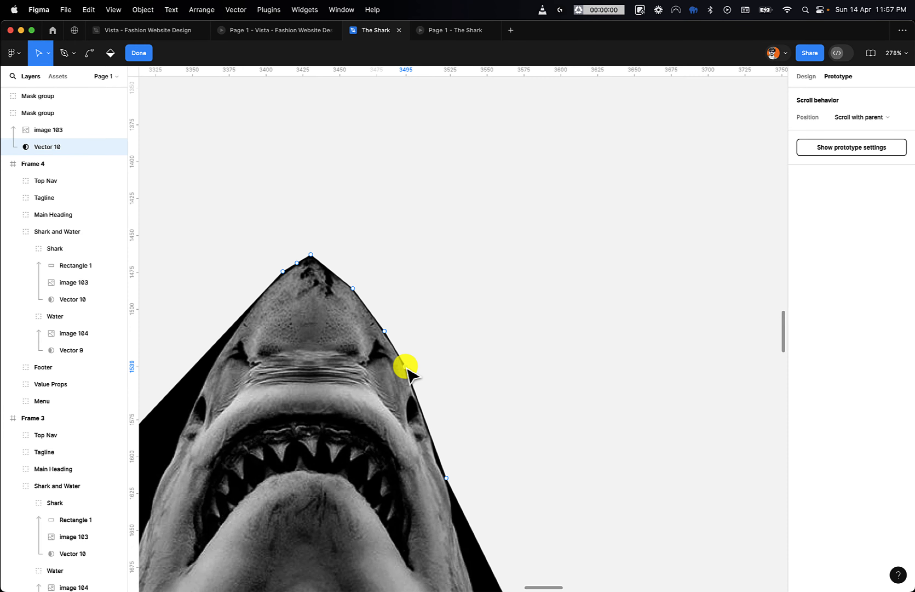
# - Fit the mask's left edge to the shark's head with an added point and the corner point moved inward, and finish vector editing
pyautogui.hscroll(-4, 408, 369)
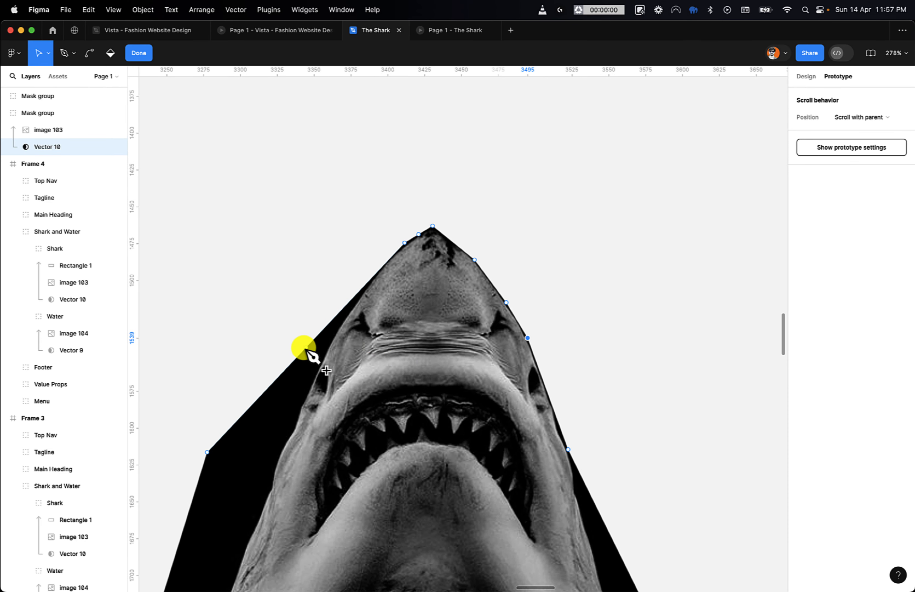
pyautogui.moveTo(306, 347); pyautogui.dragTo(350, 302)
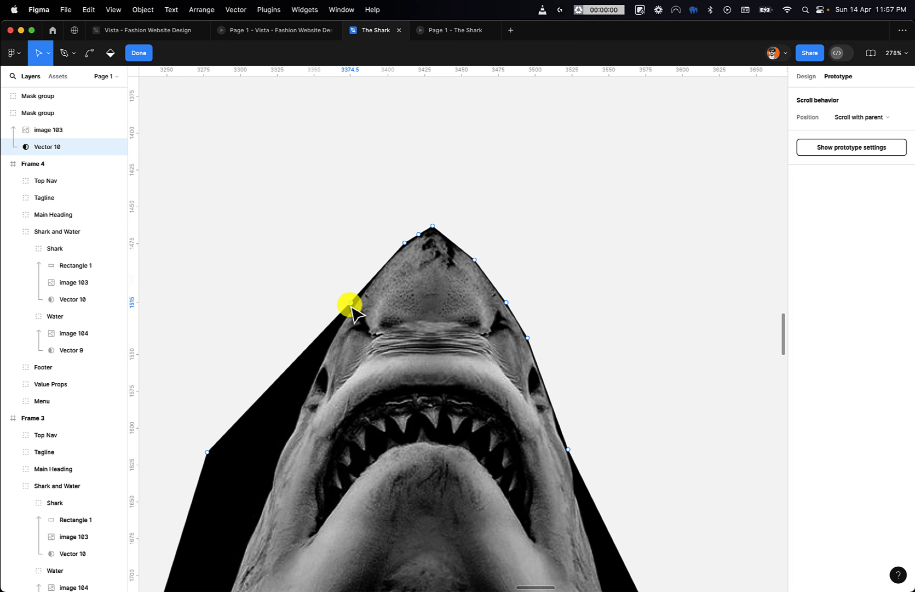
pyautogui.moveTo(207, 452); pyautogui.dragTo(307, 386)
pyautogui.scroll(-5, 265, 369)
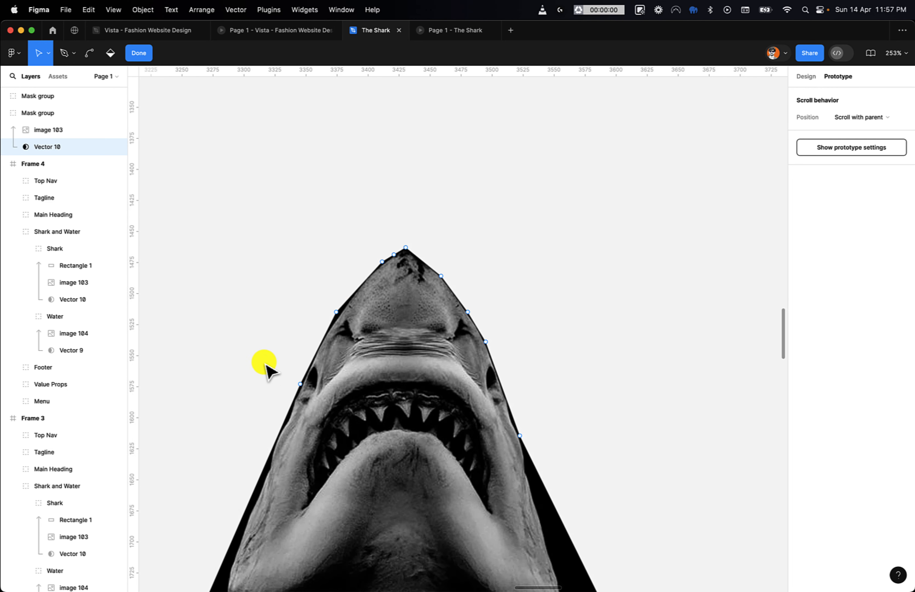
pyautogui.press('Escape')
pyautogui.click(590, 352)
# - Hide the flows list in The Shark prototype preview and switch to the Vista - Fashion Website Design preview
pyautogui.scroll(-15, 590, 352)
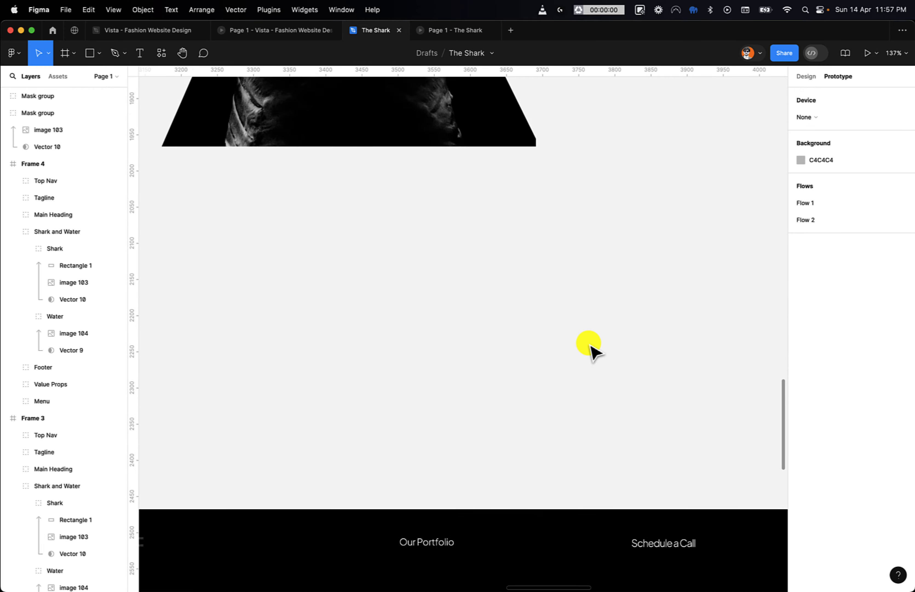
pyautogui.hotkey('shift', '1')
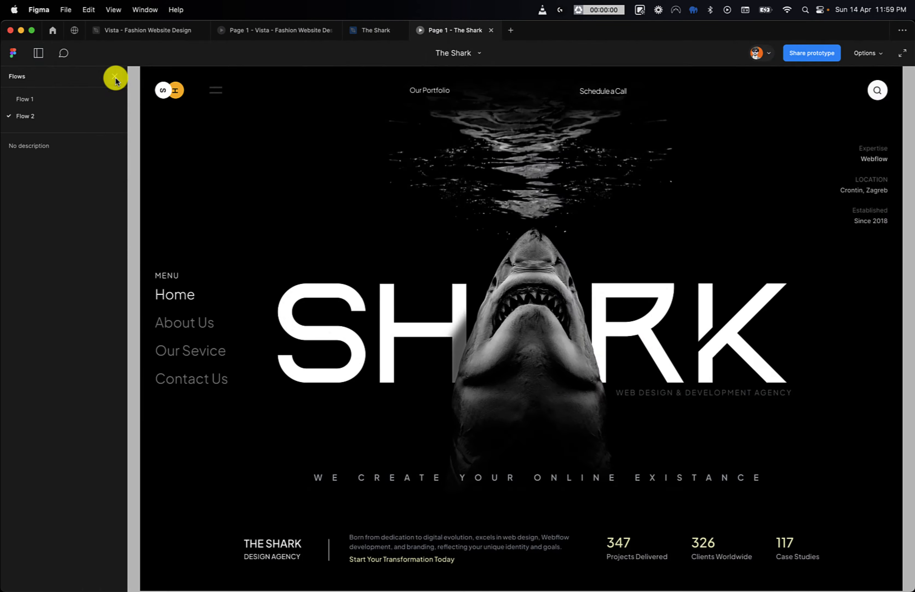
pyautogui.click(115, 77)
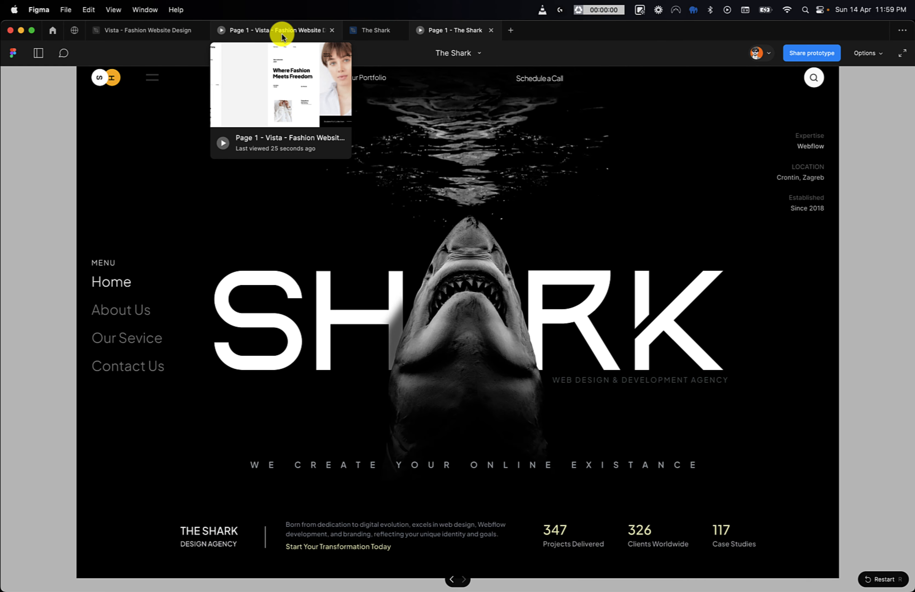
pyautogui.click(283, 37)
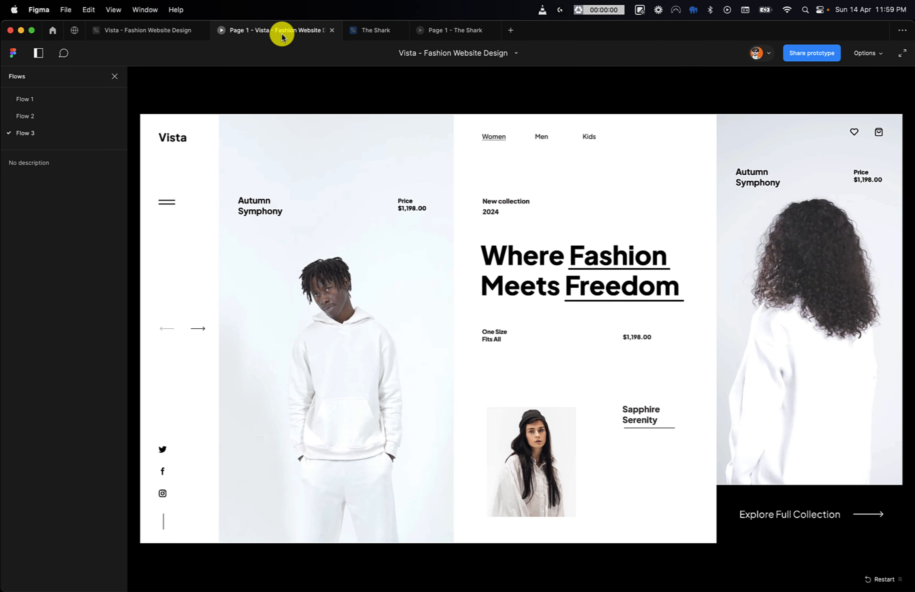